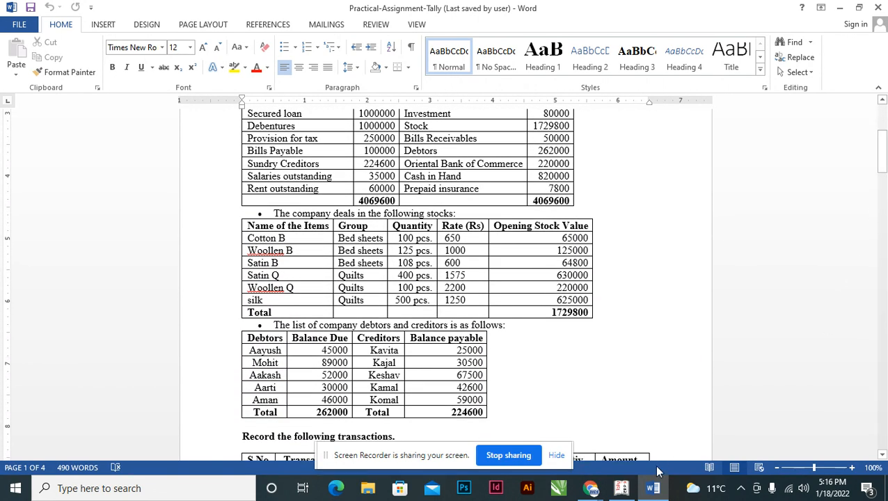
# Review the opening balance sheet in the Word assignment and switch to Tally.ERP 9 to display the company's balance sheet in detailed form.
pyautogui.moveTo(883, 150); pyautogui.dragTo(884, 141)
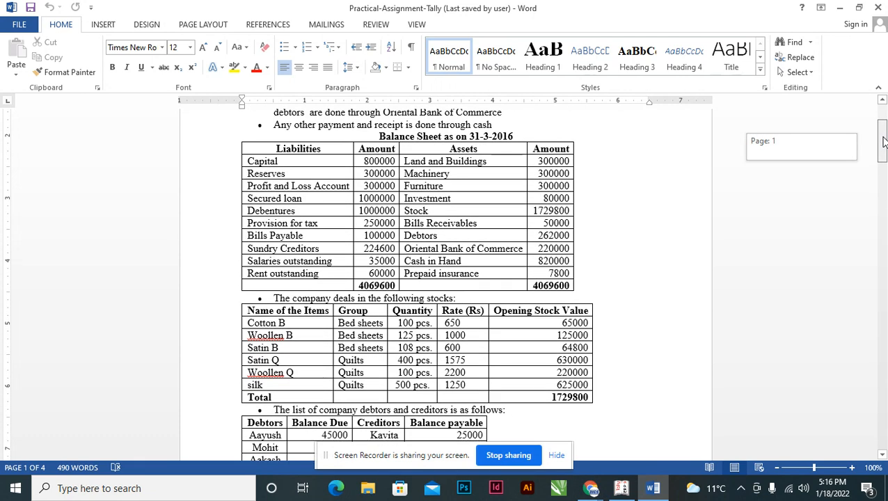
pyautogui.moveTo(884, 142); pyautogui.dragTo(884, 144)
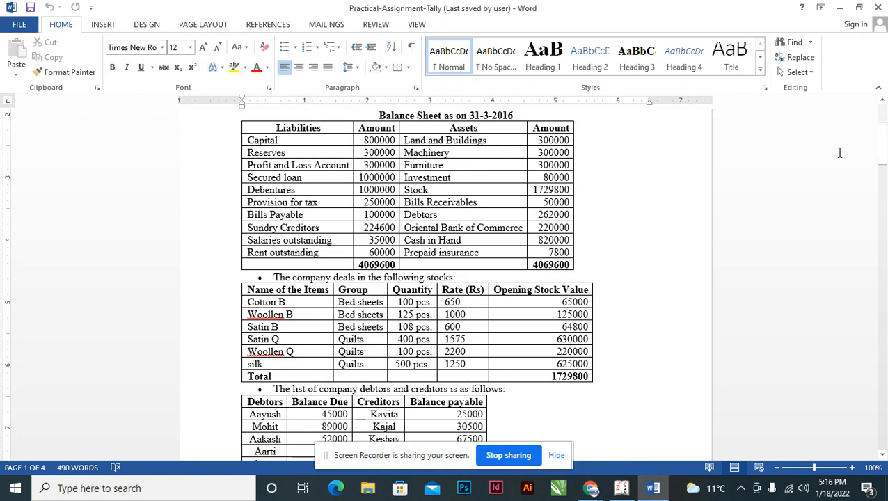
pyautogui.hotkey('alt', 'Tab')
pyautogui.hotkey('alt', 'Tab')
pyautogui.hotkey('alt', 'Tab')
pyautogui.press('Escape')
pyautogui.press('Return')
pyautogui.press('Up')
pyautogui.press('Up')
pyautogui.press('Up')
pyautogui.press('Up')
pyautogui.press('Up')
pyautogui.press('Up')
pyautogui.press('Up')
pyautogui.press('Up')
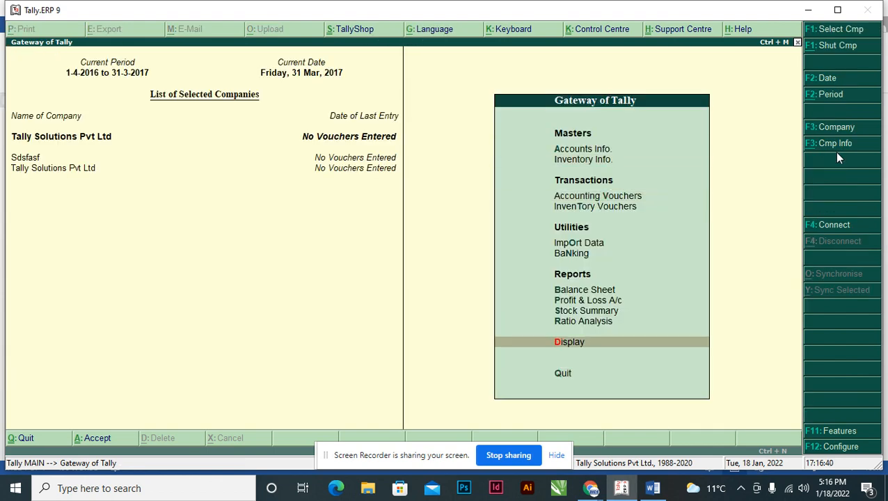
pyautogui.press('Return')
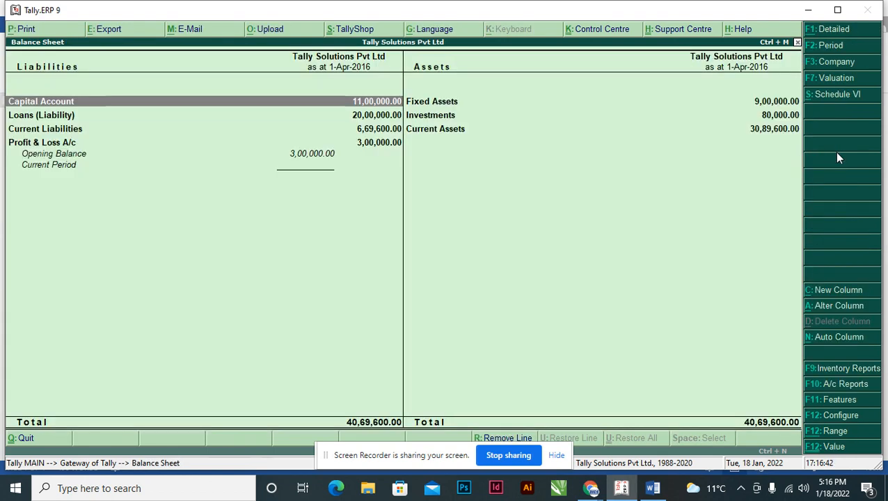
pyautogui.hotkey('alt', 'F1')
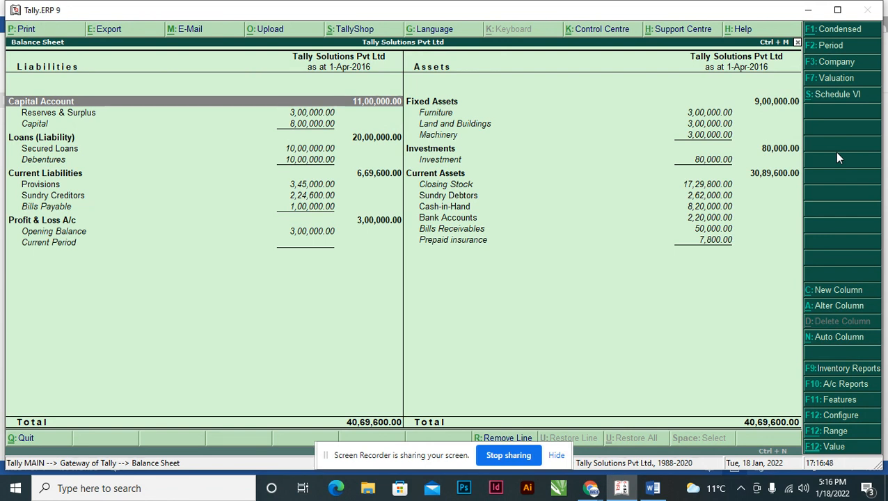
# Check the first transaction in the Word assignment and open a new purchase voucher in Tally.ERP 9.
pyautogui.hotkey('alt', 'Tab')
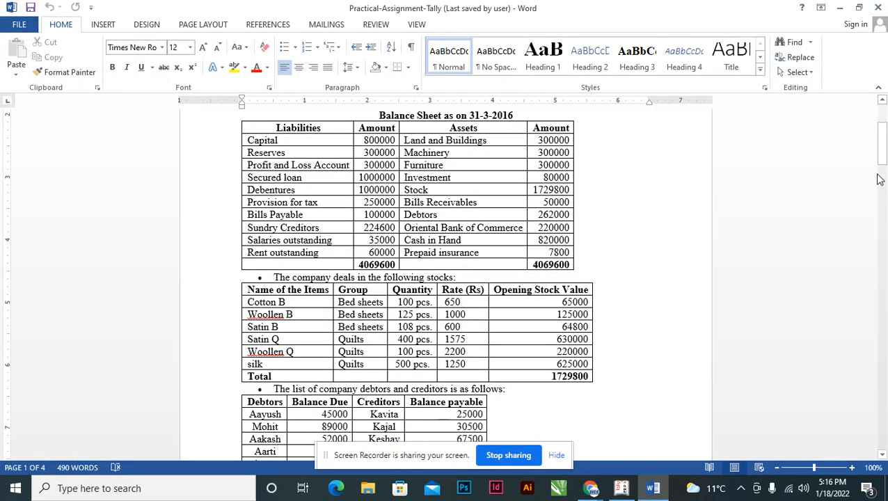
pyautogui.moveTo(878, 139); pyautogui.dragTo(866, 183)
pyautogui.click(321, 183)
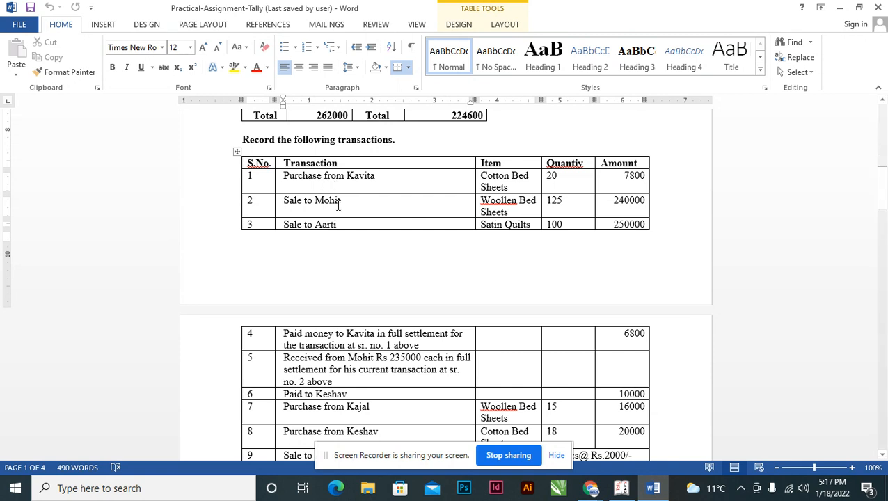
pyautogui.click(561, 185)
pyautogui.hotkey('alt', 'Tab')
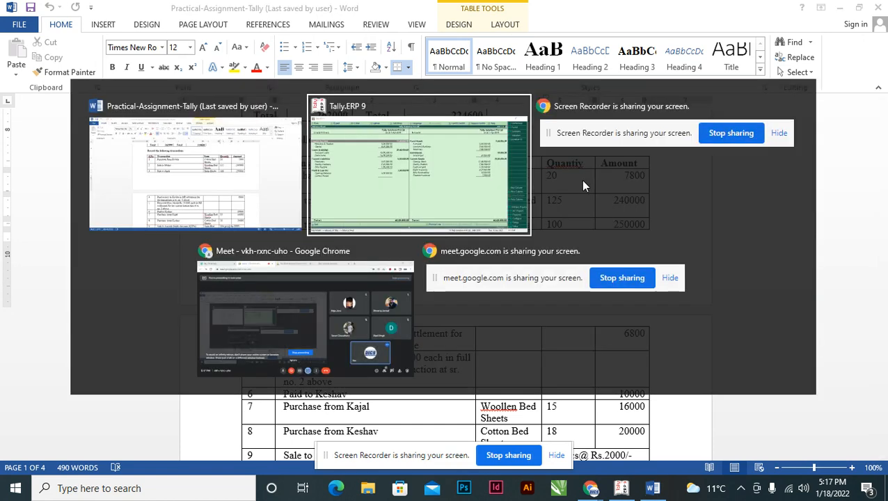
pyautogui.press('Escape')
pyautogui.press('n')
pyautogui.press('Down')
pyautogui.press('Down')
pyautogui.press('Return')
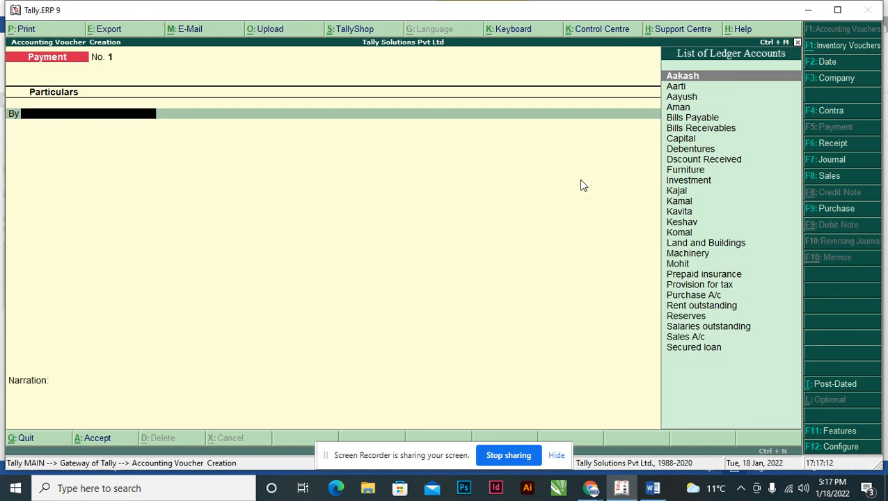
pyautogui.press('F9')
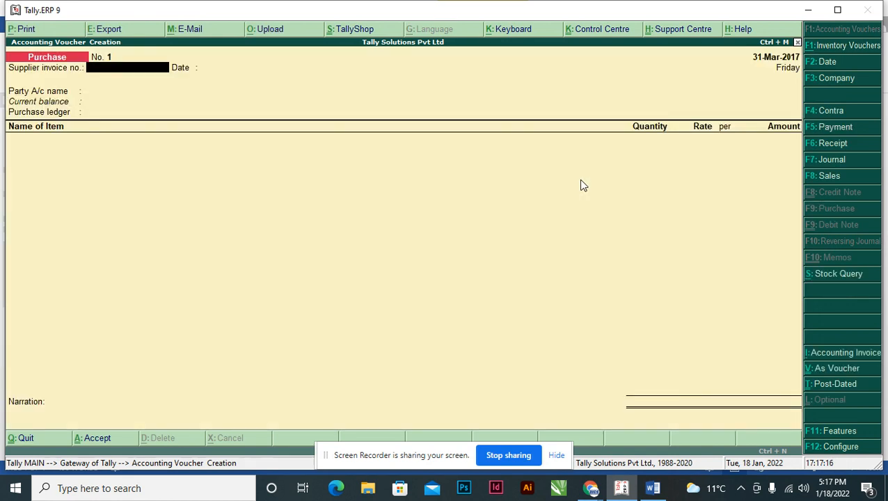
# Set the purchase voucher's date to 01.04.2016.
pyautogui.press('F2')
pyautogui.write('01.04.2016')
pyautogui.press('Return')
pyautogui.press('Return')
pyautogui.press('Return')
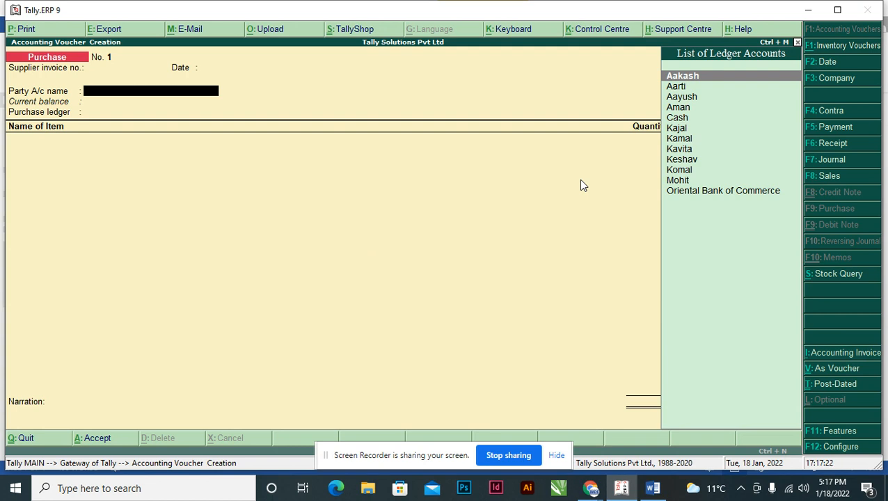
# Leave the supplier invoice number blank, and choose the first transaction's supplier as party account and Purchase A/c as purchase ledger.
pyautogui.write('Kav')
pyautogui.press('Return')
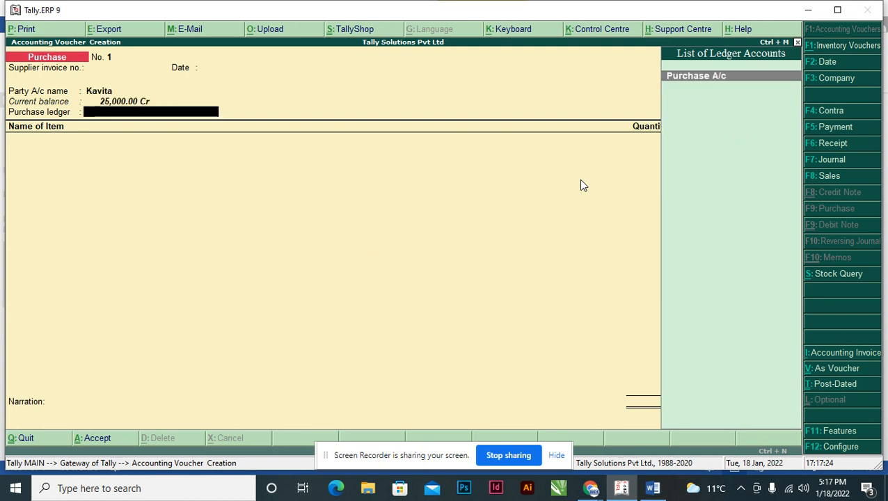
pyautogui.press('Return')
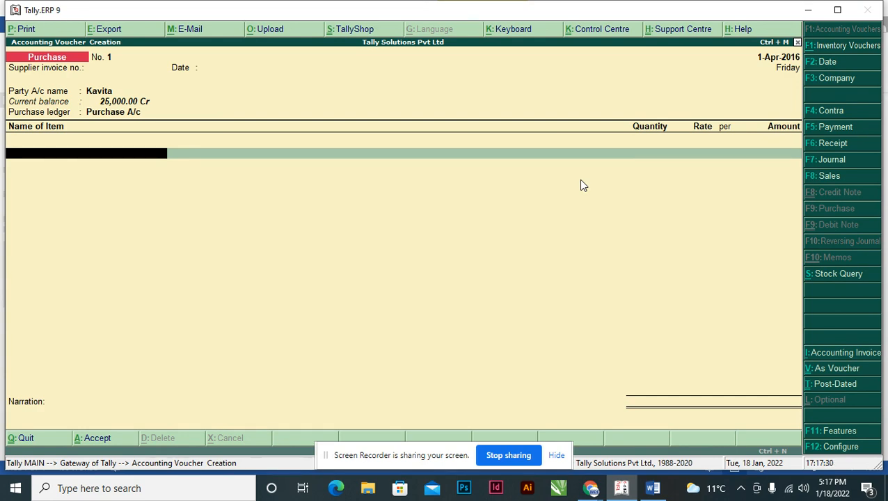
# Add stock item Cotton B to the purchase voucher with a quantity of 20 pcs, checking it against the Word assignment.
pyautogui.hotkey('alt', 'Tab')
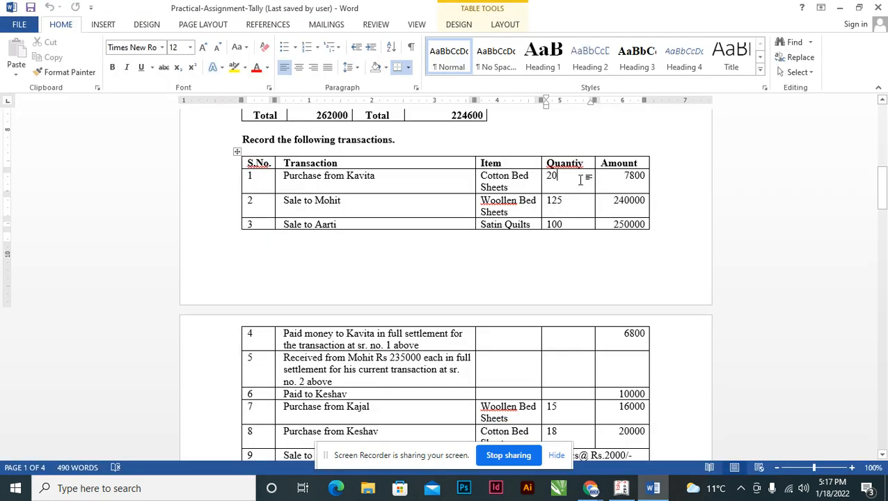
pyautogui.hotkey('alt', 'Tab')
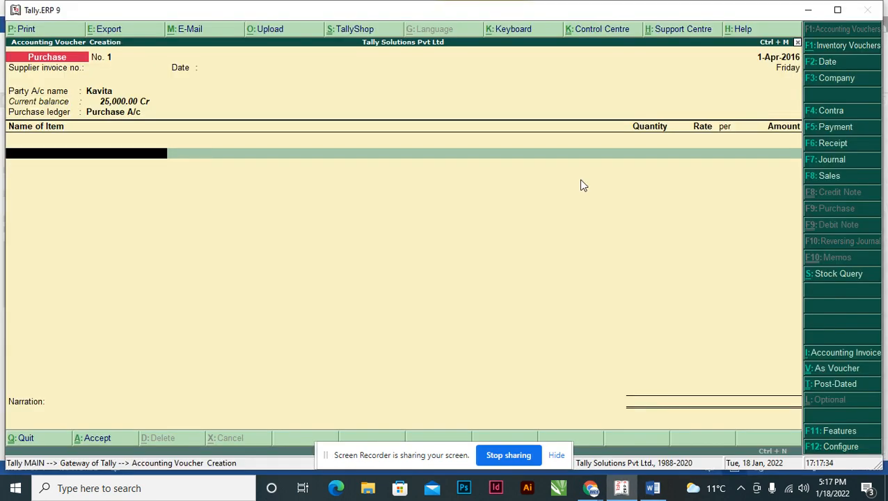
pyautogui.write('Co')
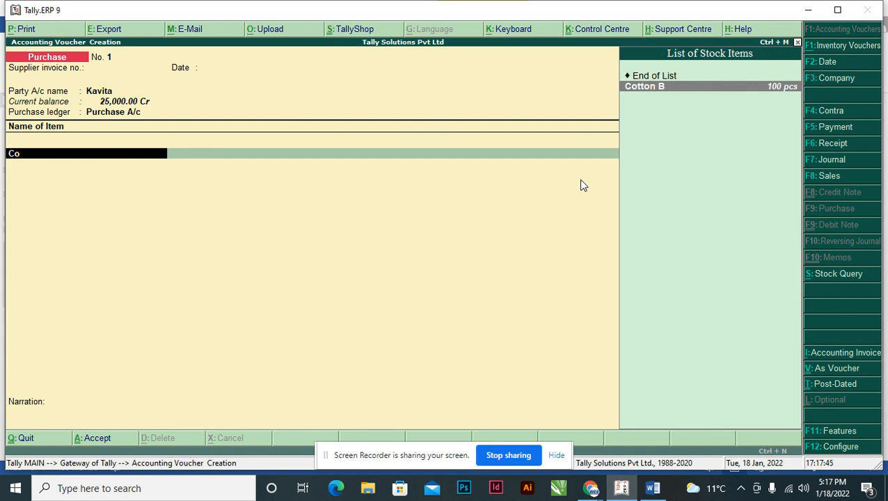
pyautogui.press('Return')
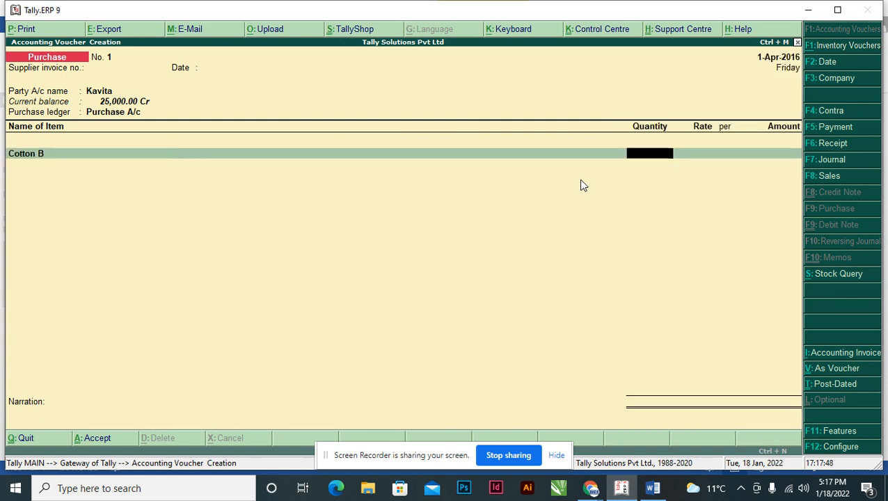
pyautogui.hotkey('alt', 'Tab')
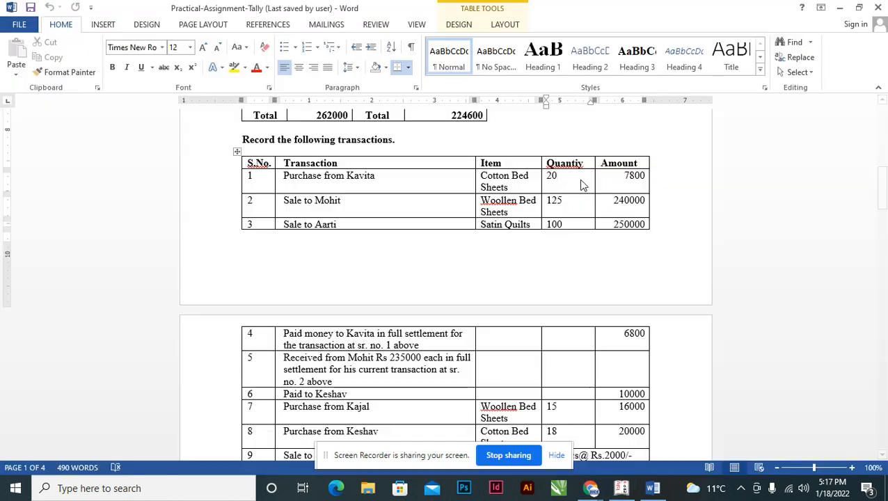
pyautogui.hotkey('alt', 'Tab')
pyautogui.write('20')
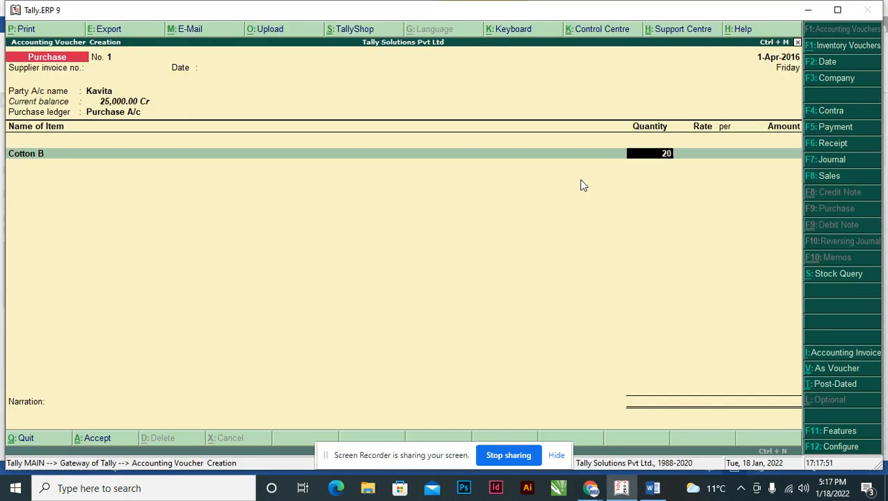
pyautogui.press('Return')
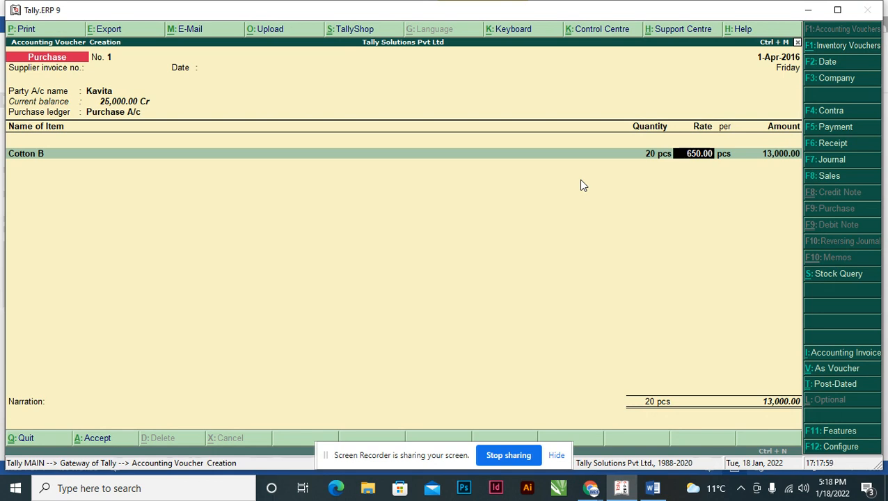
# Set the Cotton B line's amount to 7800, leaving the rate to follow from it.
pyautogui.press('Return')
pyautogui.press('Return')
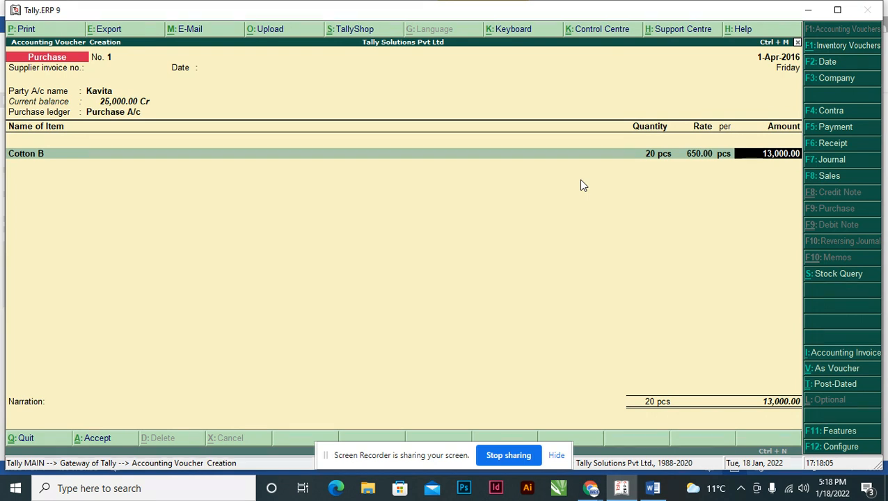
pyautogui.write('7800')
pyautogui.press('Return')
# End the item list and record the full amount under a New Ref named with the supplier's name followed by "/001/2016-17".
pyautogui.press('Return')
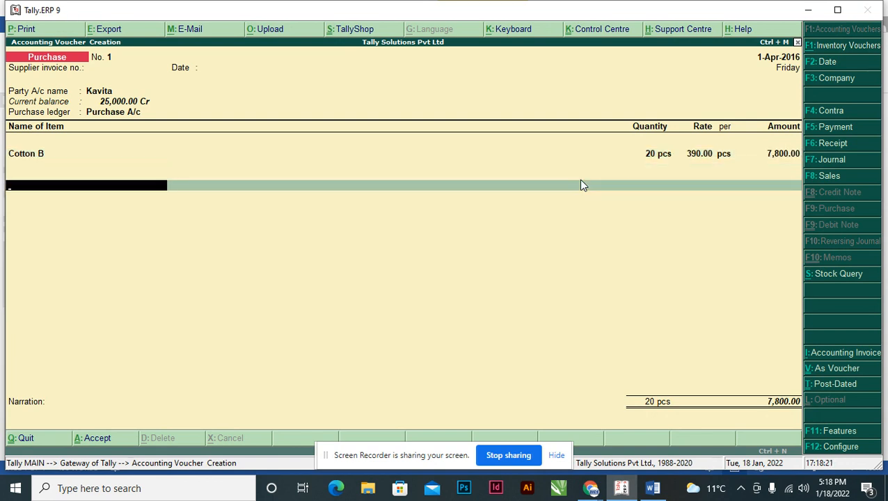
pyautogui.press('Return')
pyautogui.press('Return')
pyautogui.press('Return')
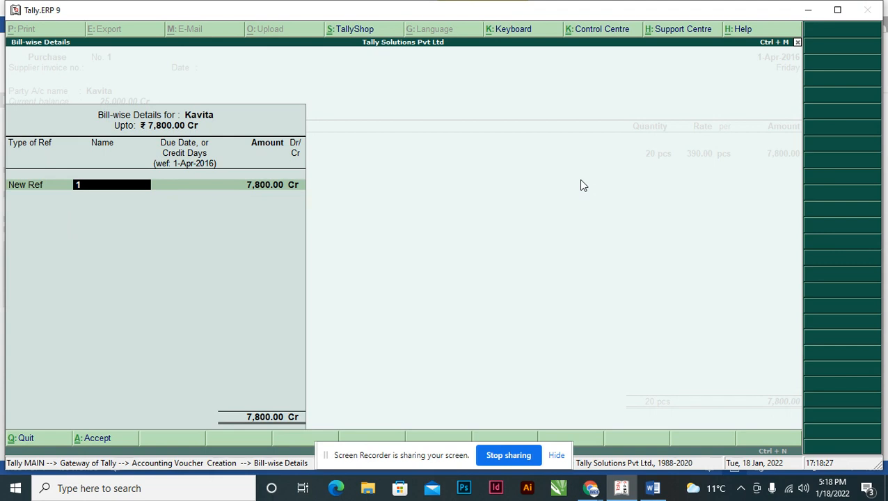
pyautogui.write('Kavita/001/2016-17')
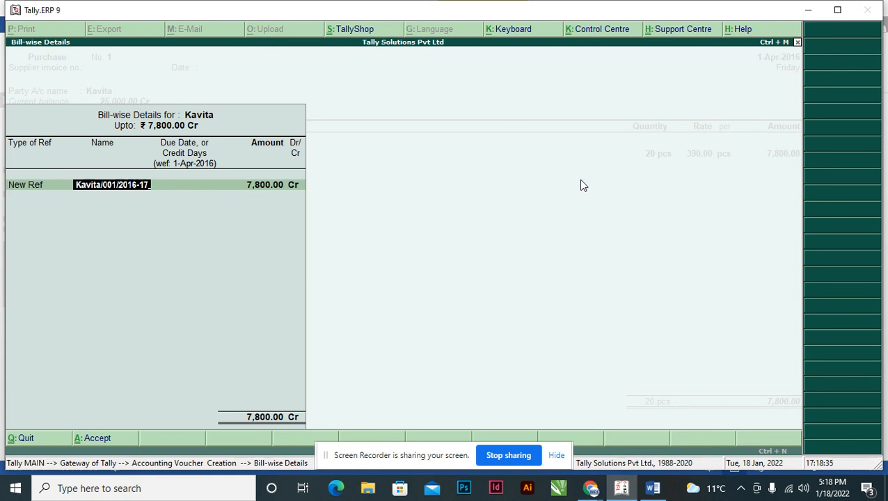
pyautogui.press('Return')
pyautogui.press('Return')
pyautogui.press('Return')
pyautogui.press('Return')
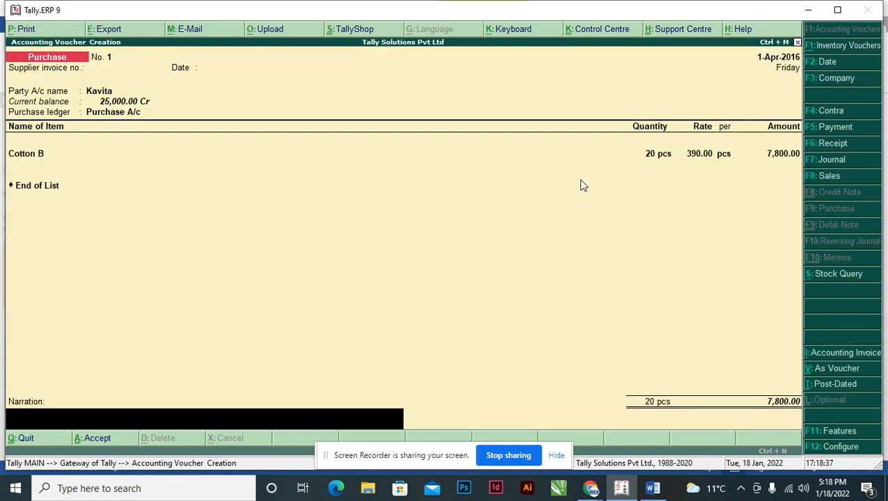
# Enter a narration stating "Being Goods Purchased from" the supplier "on Credit" and save the purchase voucher.
pyautogui.write('Being Goods Pur')
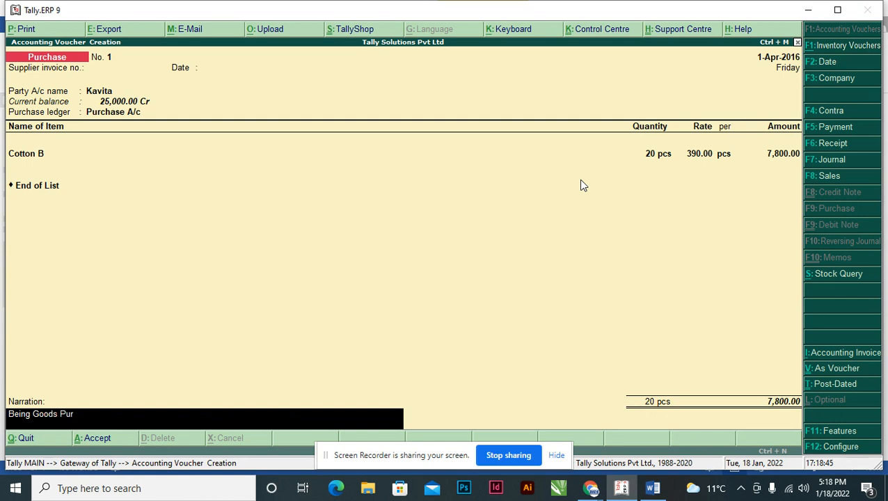
pyautogui.write('chased from Kavita')
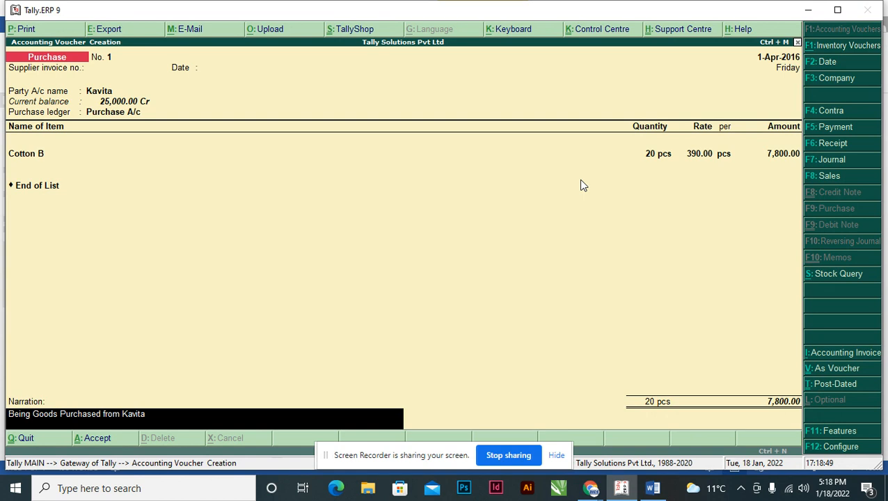
pyautogui.write(' on Credit')
pyautogui.hotkey('ctrl', 'a')
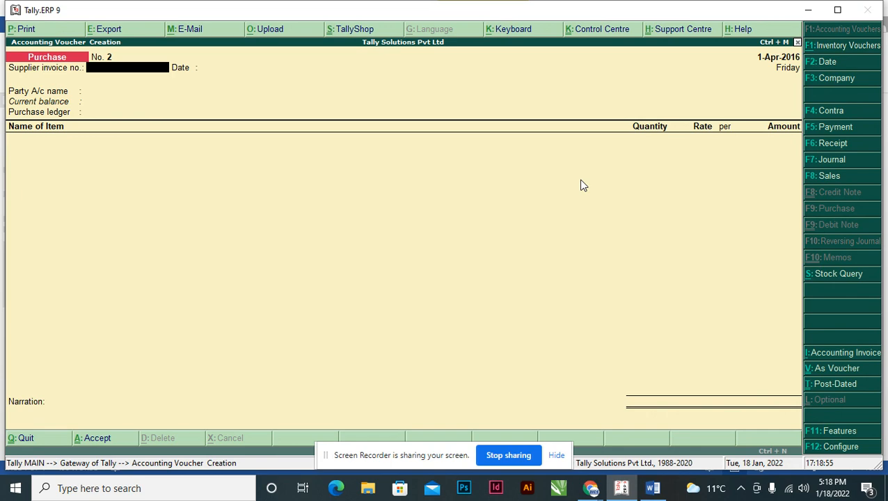
# Check the second transaction in the Word assignment and start a sales voucher in Tally.ERP 9.
pyautogui.hotkey('alt', 'Tab')
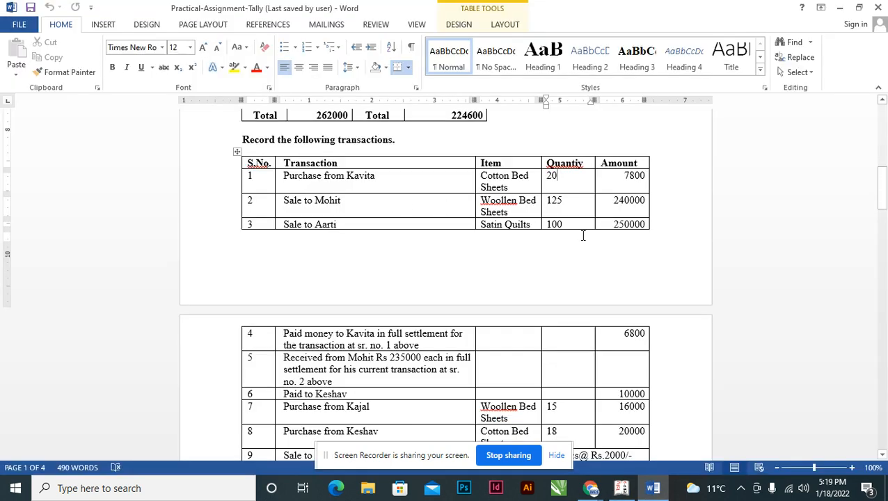
pyautogui.hotkey('alt', 'Tab')
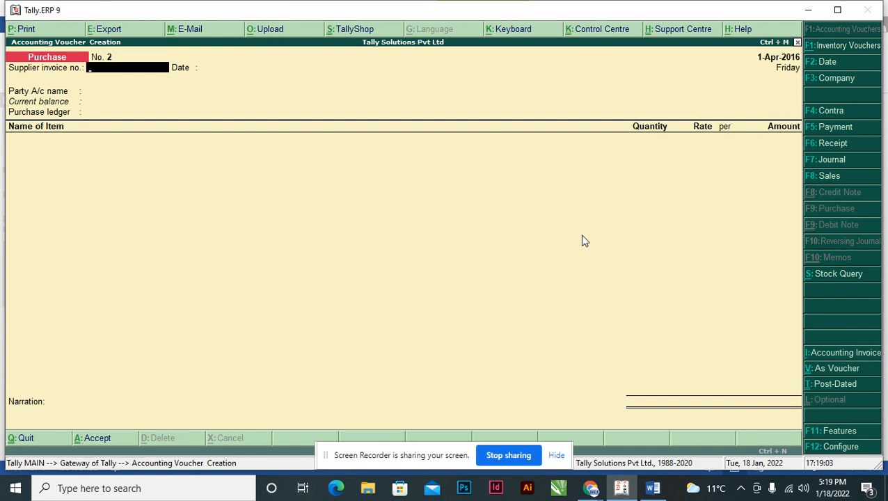
pyautogui.press('F8')
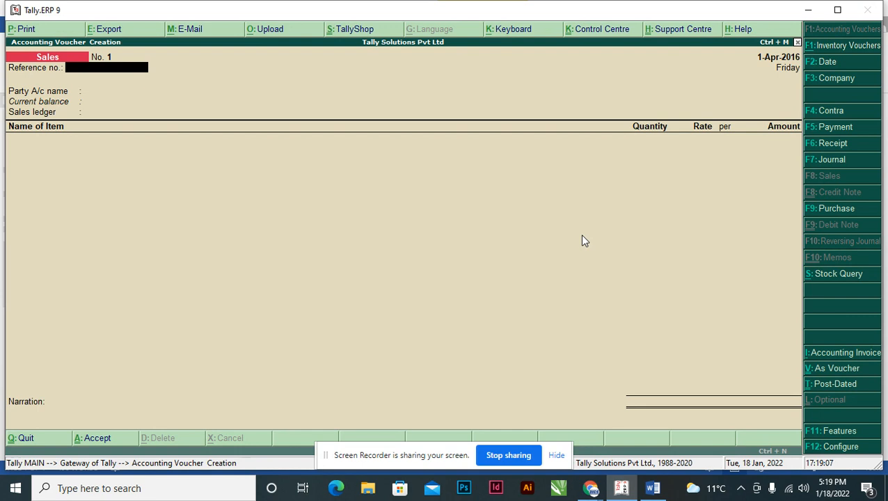
# Leave the reference number blank, and choose the second transaction's customer as party account and Sales A/c as sales ledger.
pyautogui.press('Return')
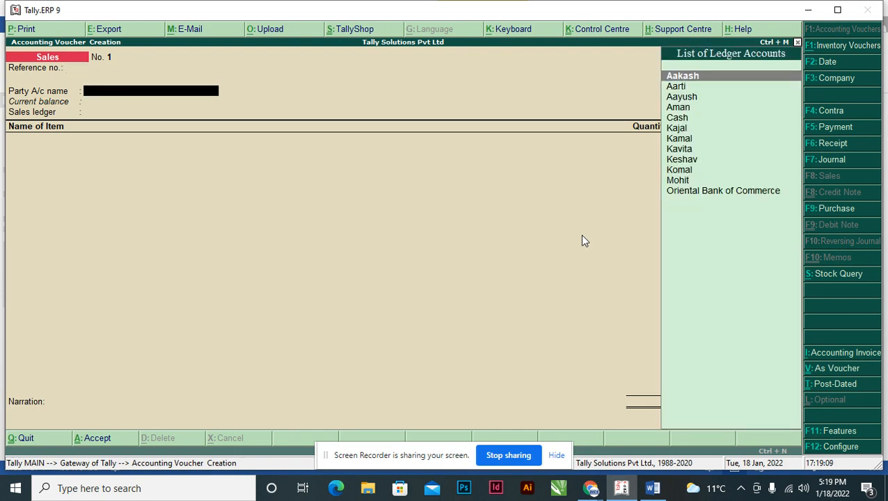
pyautogui.write('Mo')
pyautogui.press('Return')
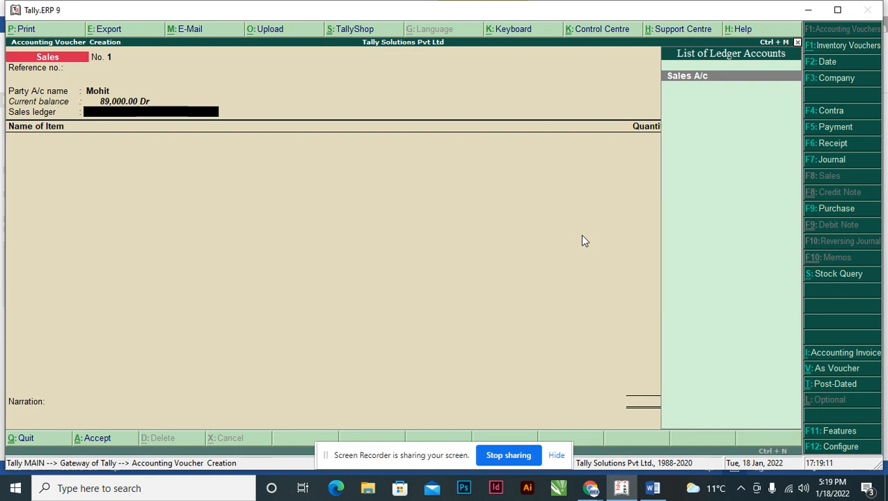
pyautogui.write('Sal')
pyautogui.press('Return')
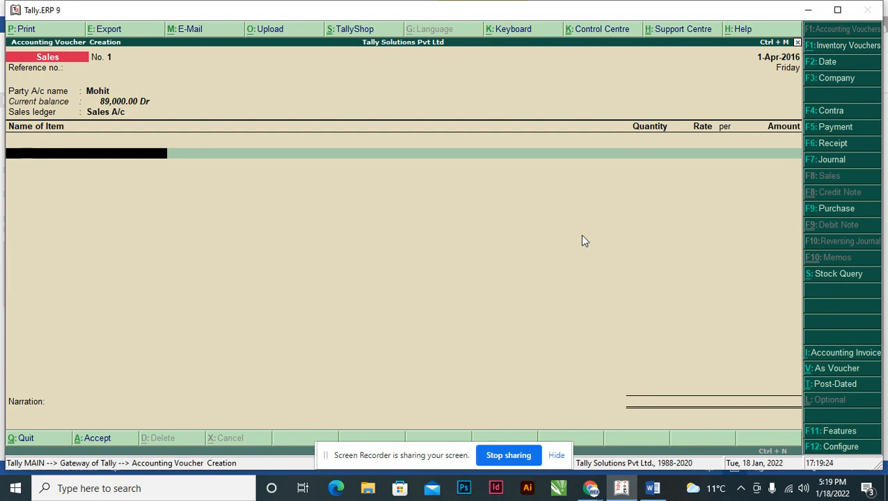
# Add stock item Woollen B to the sales voucher with a quantity of 125, following the second transaction in the Word assignment.
pyautogui.hotkey('alt', 'Tab')
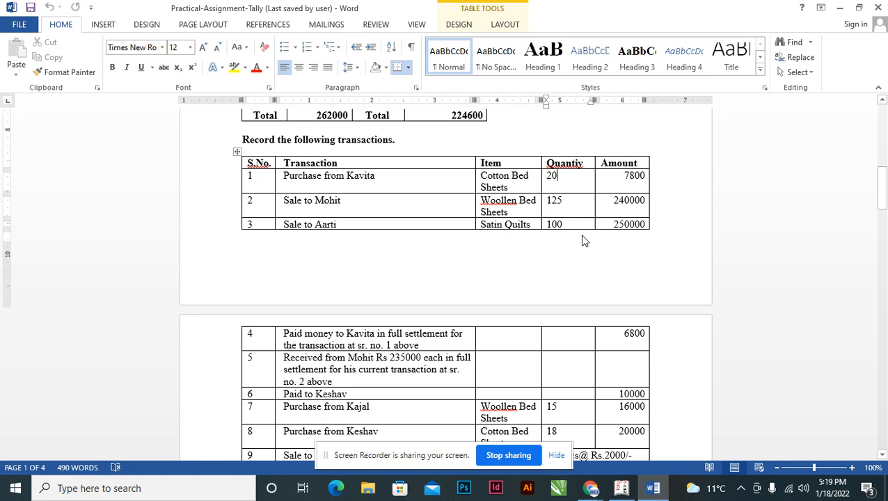
pyautogui.hotkey('alt', 'Tab')
pyautogui.write('Wo')
pyautogui.press('Down')
pyautogui.press('Up')
pyautogui.press('Return')
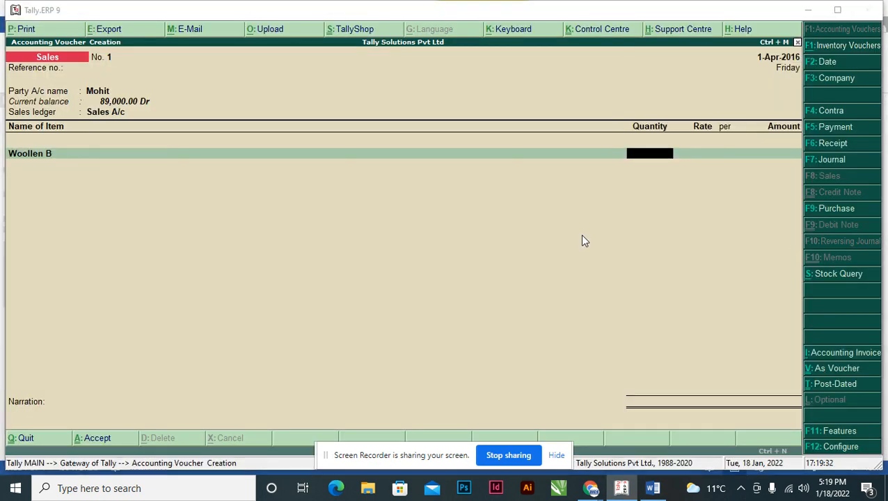
pyautogui.hotkey('alt', 'Tab')
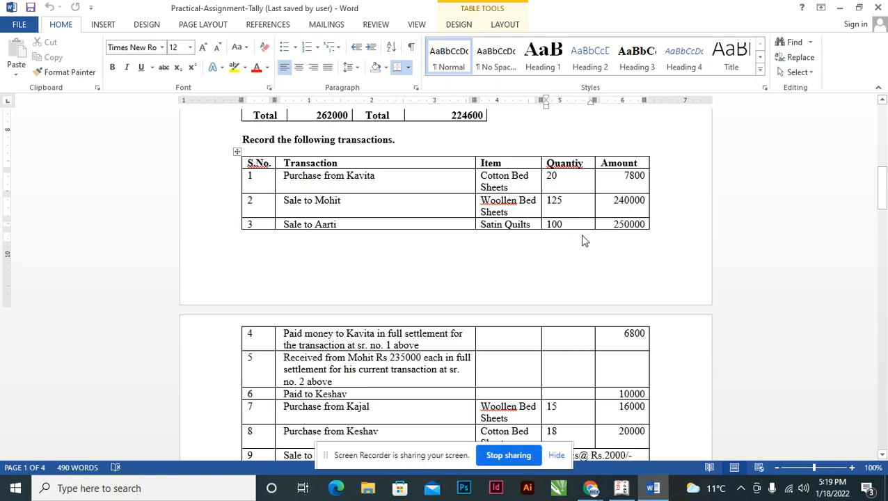
pyautogui.hotkey('alt', 'Tab')
pyautogui.write('125')
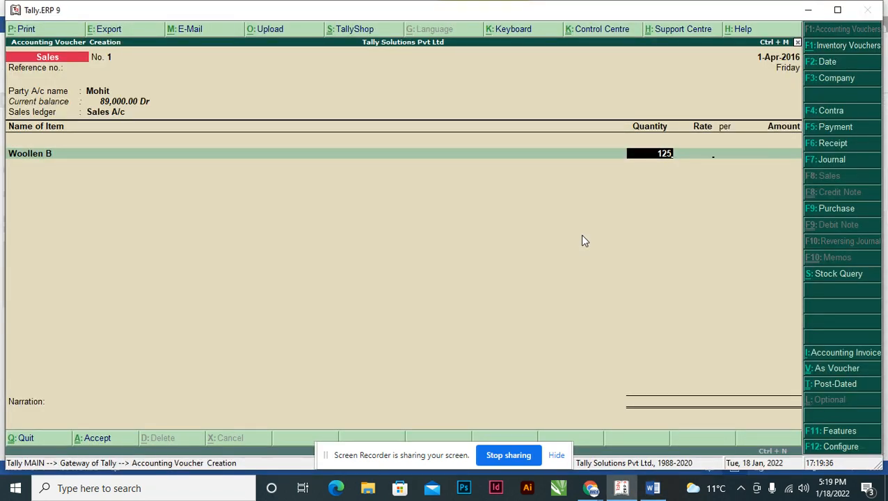
pyautogui.press('Return')
# Check the second transaction's amount in the Word assignment and set the Woollen B line's amount to 240000.
pyautogui.hotkey('alt', 'Tab')
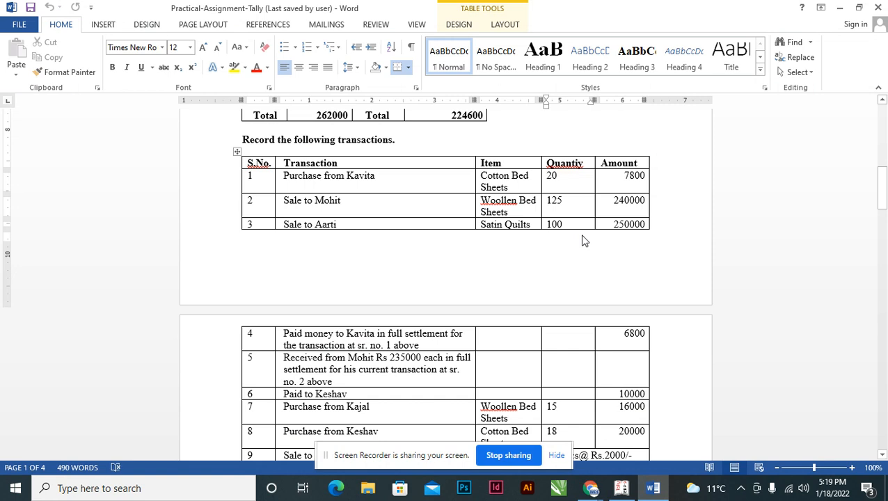
pyautogui.hotkey('alt', 'Tab')
pyautogui.press('Return')
pyautogui.write('240000')
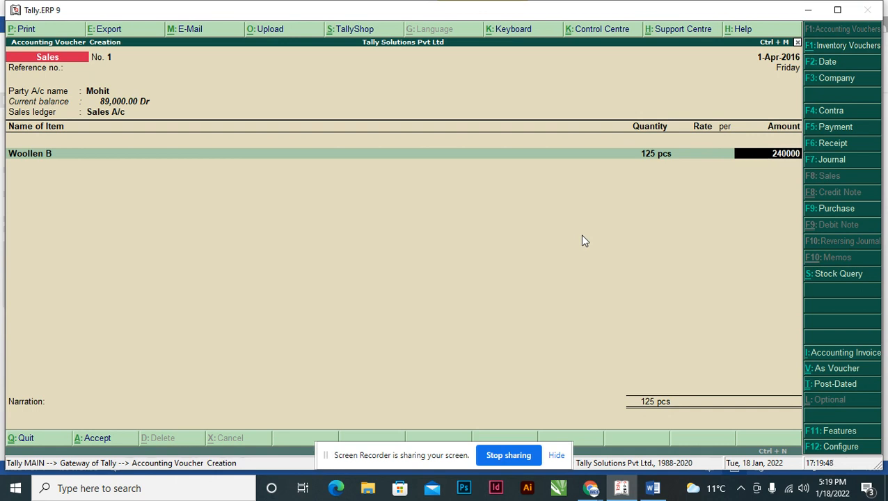
pyautogui.press('Return')
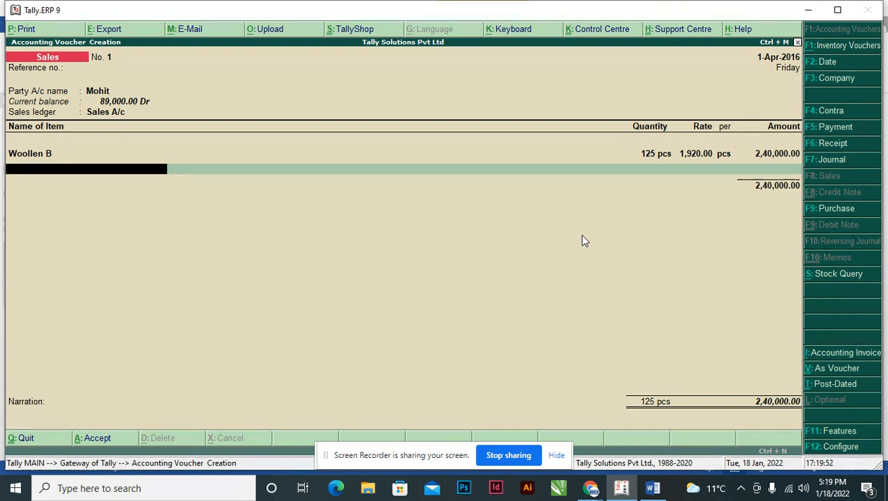
# End the item list and record the sale's full amount under a New Ref named with the customer's name followed by "/001/2016-17".
pyautogui.press('Return')
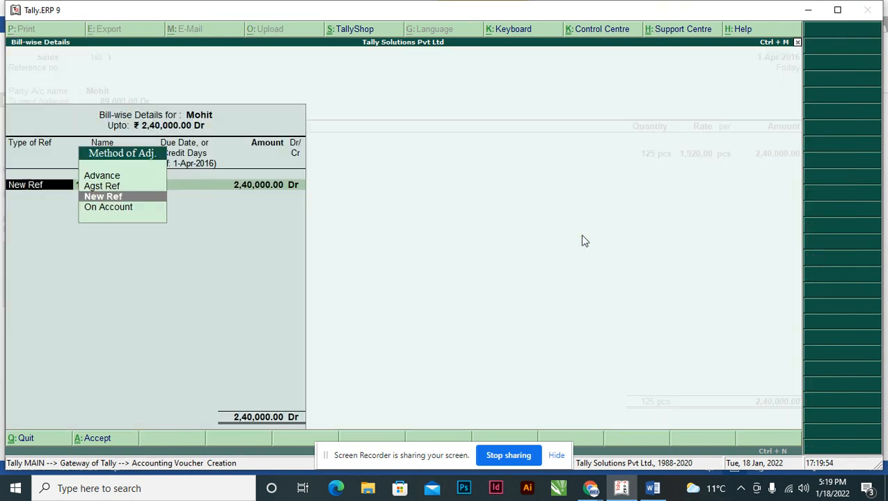
pyautogui.press('Return')
pyautogui.write('Mohit/001/')
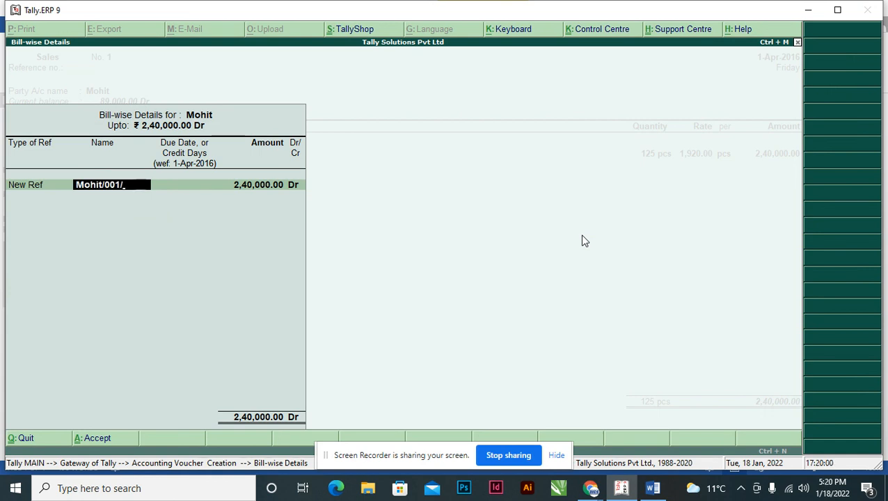
pyautogui.write('2016-17')
pyautogui.press('Return')
pyautogui.press('Return')
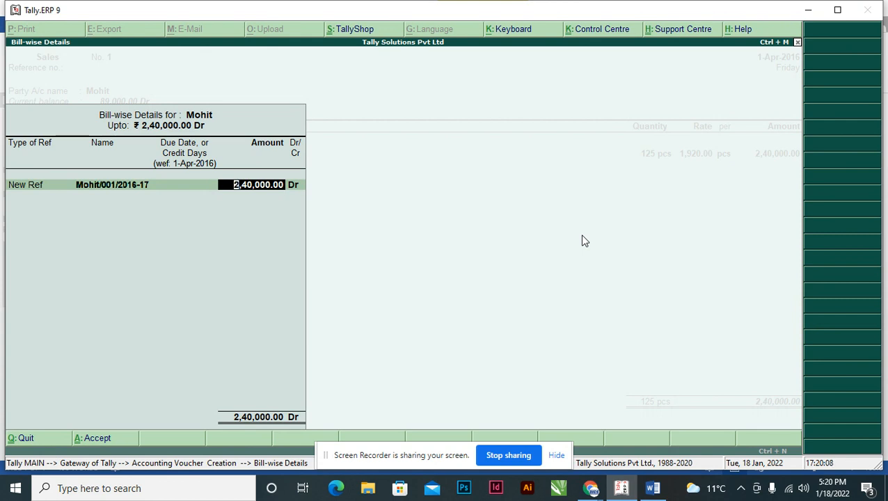
pyautogui.press('Return')
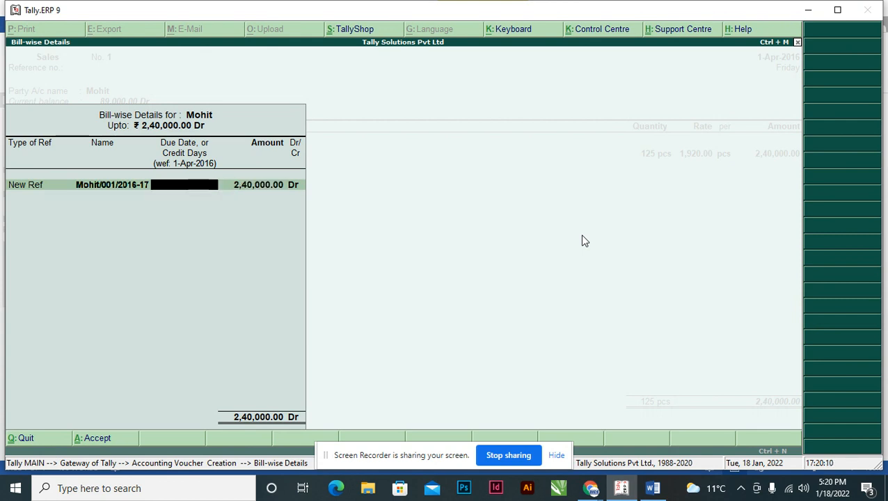
pyautogui.press('Return')
pyautogui.press('Return')
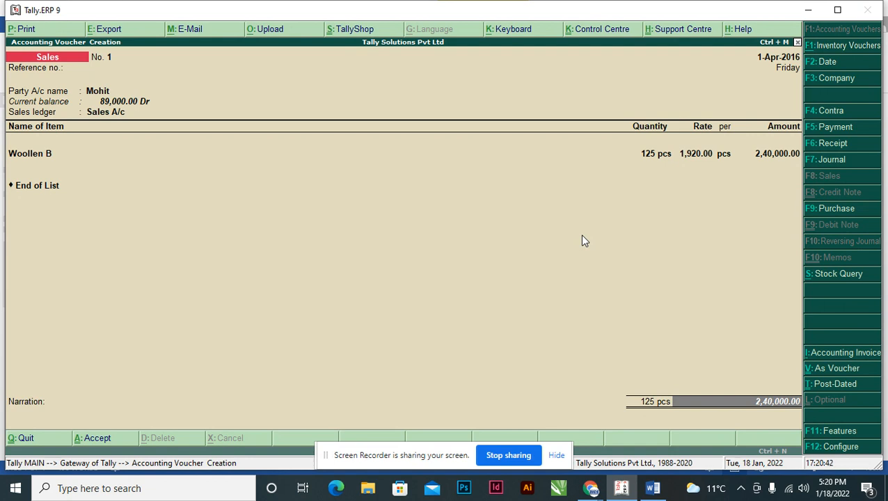
pyautogui.click(787, 488)
pyautogui.click(811, 175)
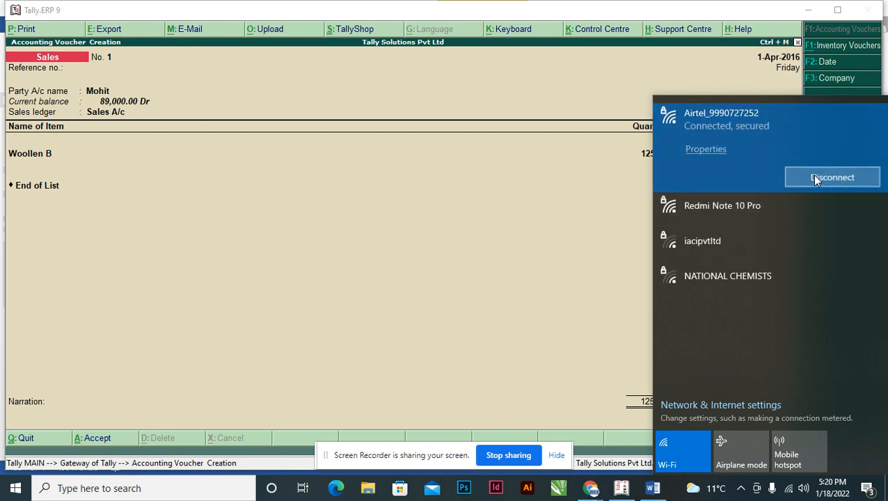
pyautogui.click(691, 148)
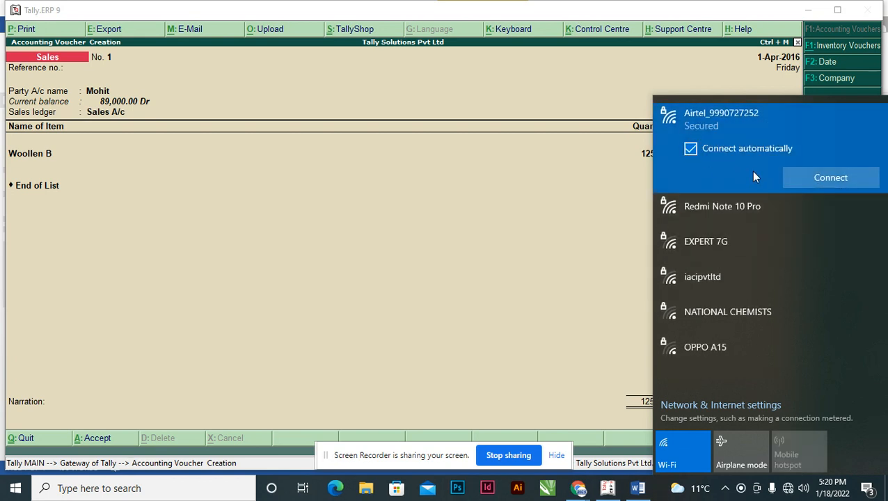
pyautogui.click(590, 321)
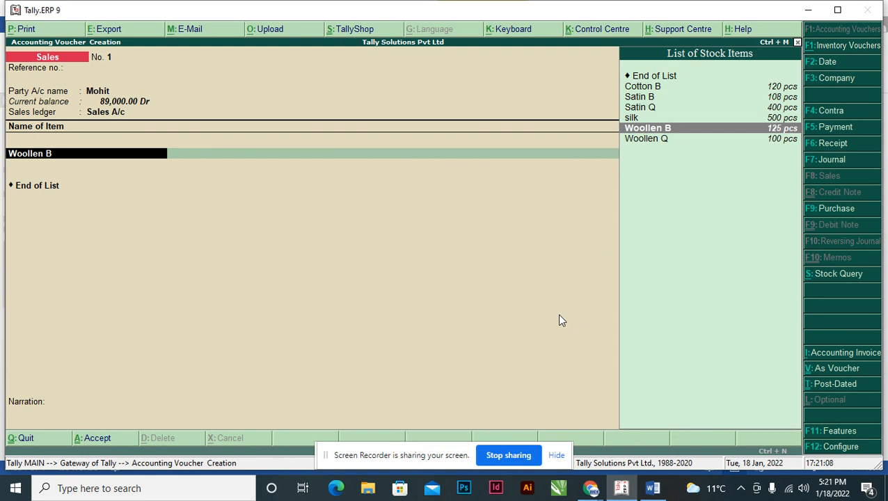
# Keep Woollen B and its 125 pcs quantity in the sales voucher's item line.
pyautogui.press('Return')
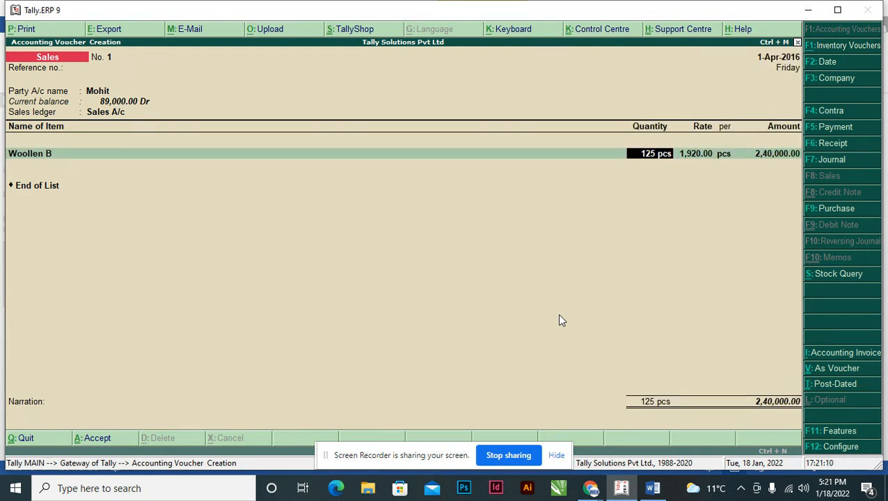
pyautogui.press('Return')
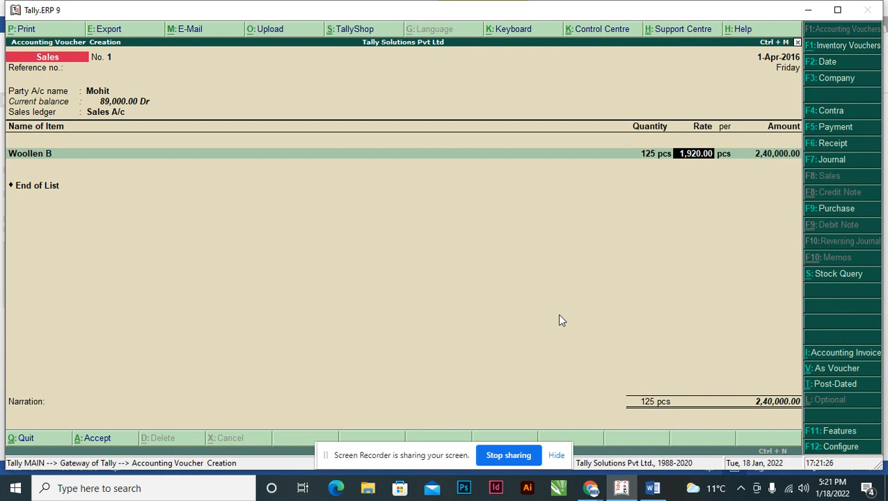
# Switch the computer's Wi-Fi connection to the Redmi Note 10 Pro network and return to the sales voucher.
pyautogui.click(788, 488)
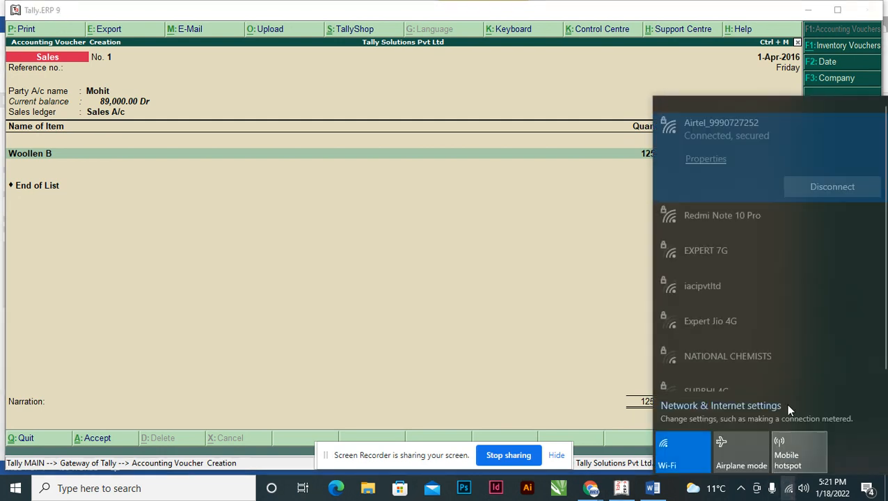
pyautogui.click(806, 178)
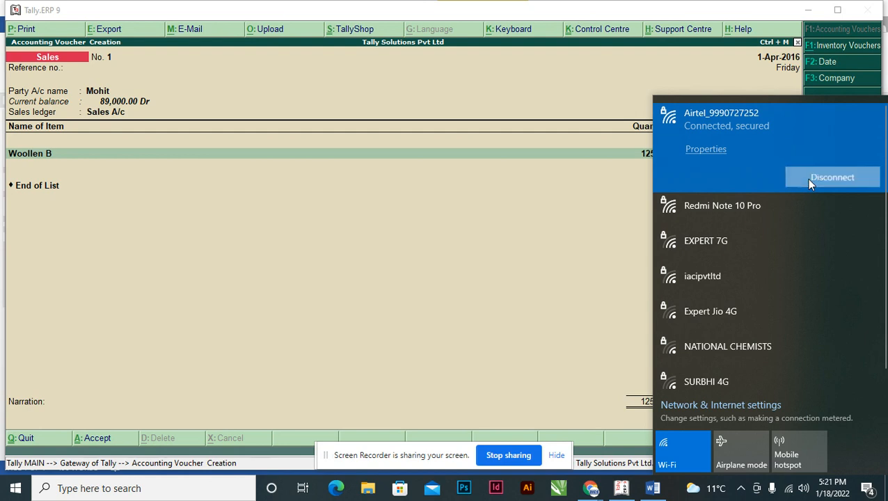
pyautogui.click(692, 211)
pyautogui.click(716, 186)
pyautogui.click(792, 213)
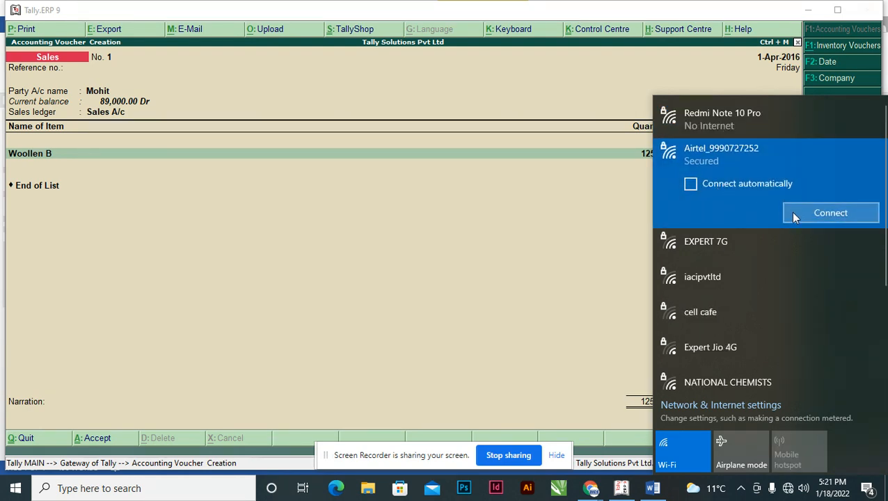
pyautogui.click(565, 259)
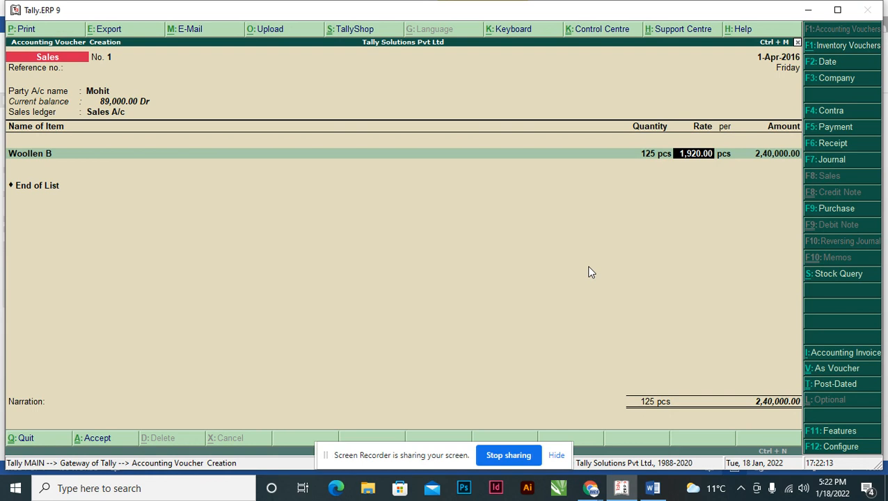
# Accept the Woollen B line's rate and amount, end the item list and reconfirm the customer's New Ref bill-wise details.
pyautogui.press('Return')
pyautogui.press('Return')
pyautogui.press('Return')
pyautogui.press('Return')
pyautogui.press('Return')
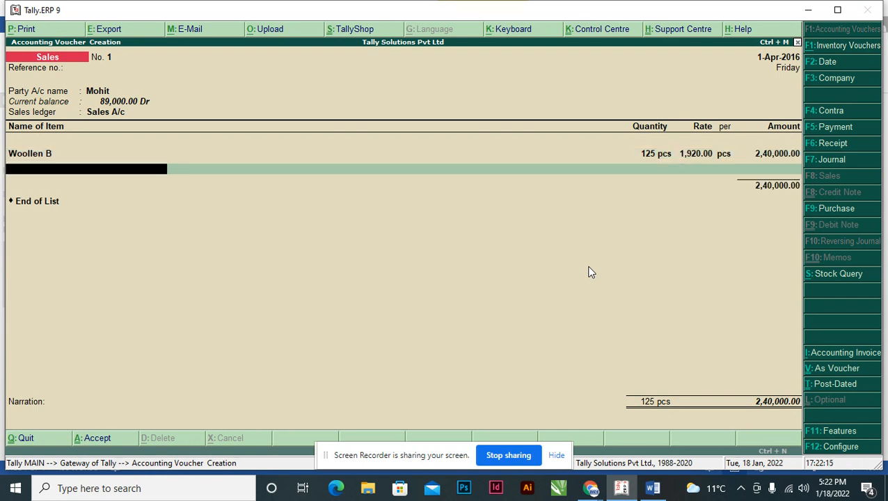
pyautogui.press('Return')
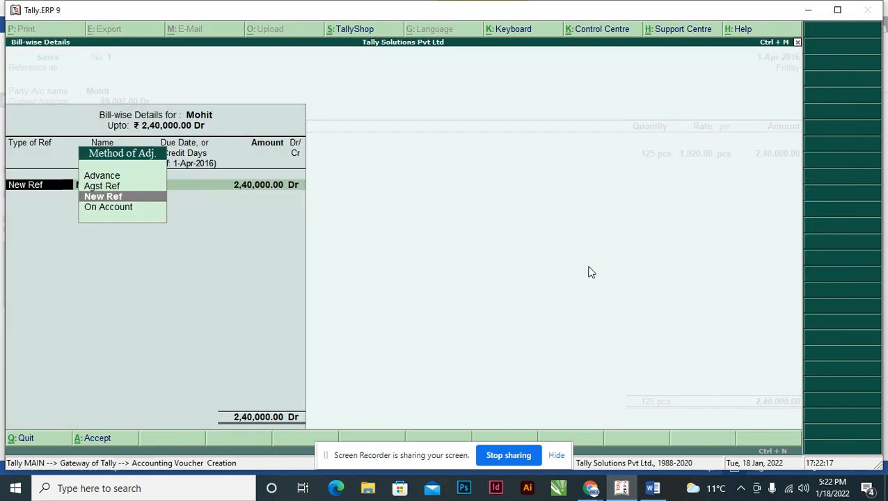
pyautogui.press('Return')
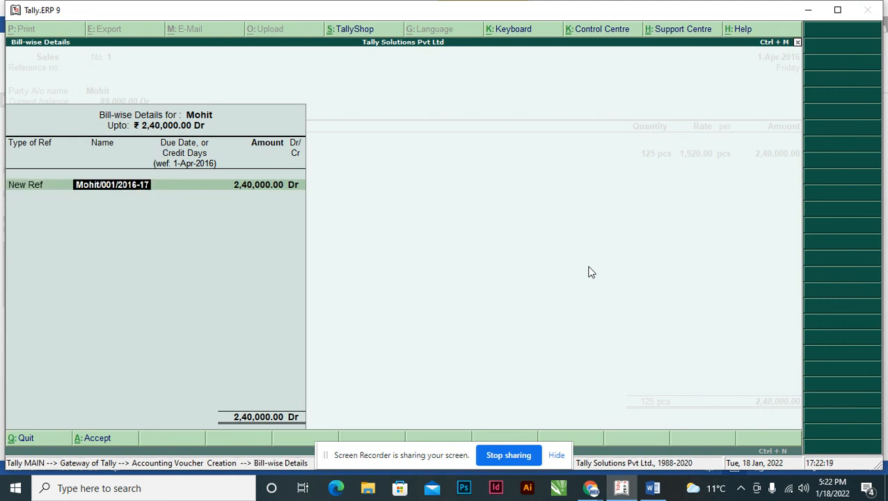
pyautogui.press('Return')
pyautogui.press('Return')
pyautogui.press('Return')
pyautogui.press('Return')
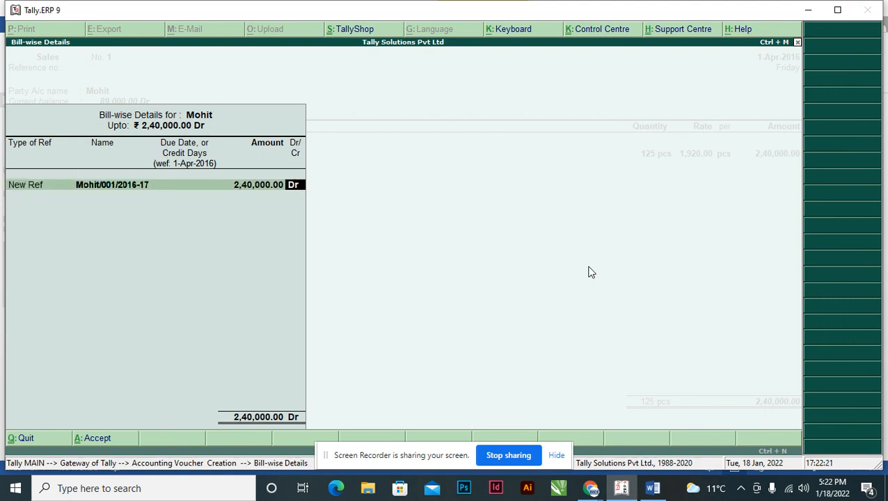
# Enter a narration stating "Being Goods Sold to" the customer "on Credit" and save the sales voucher.
pyautogui.write('Being')
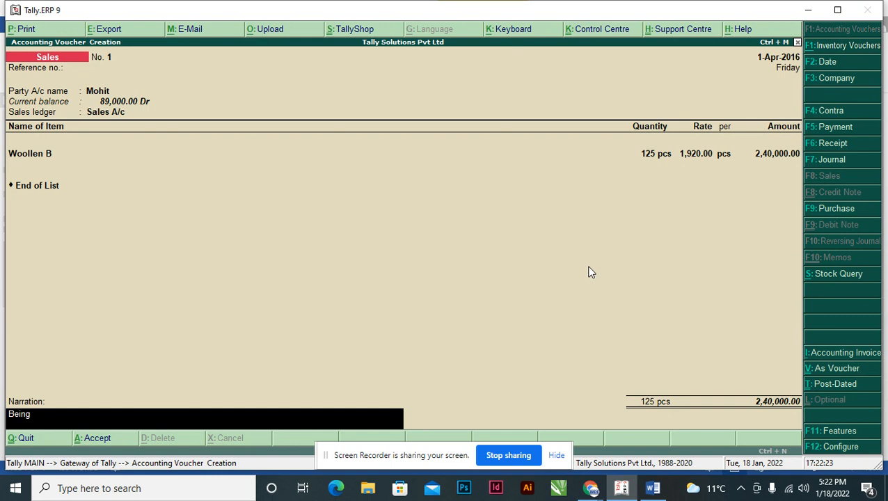
pyautogui.write(' Goods Sold to Mohit')
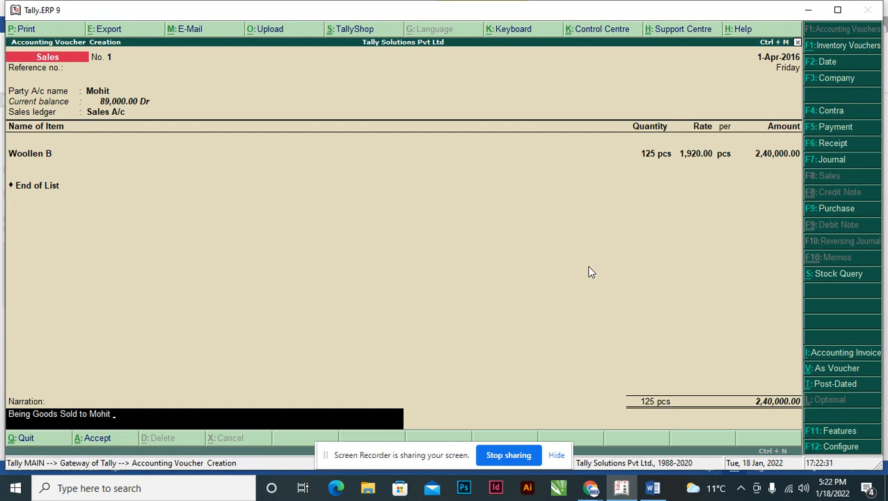
pyautogui.write(' on Credit')
pyautogui.press('Return')
pyautogui.press('Return')
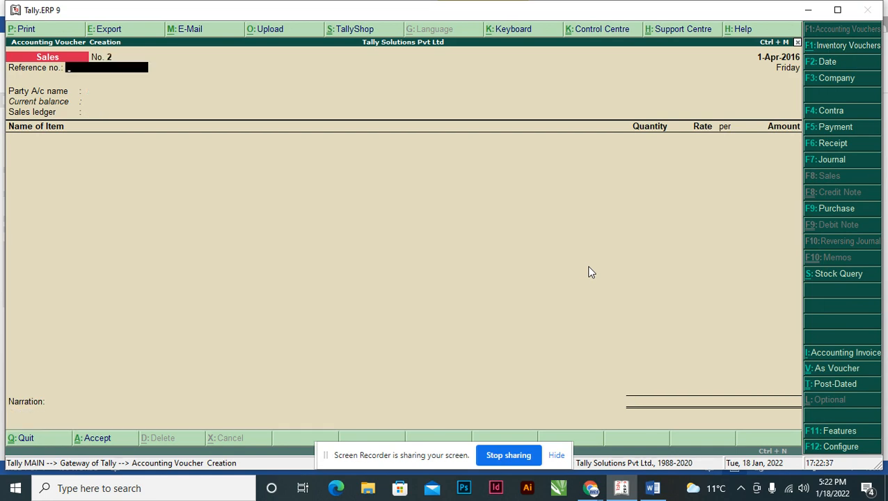
# Check the third transaction in the Word assignment, and set its customer as party account and Sales A/c as ledger in the new sales voucher.
pyautogui.hotkey('alt', 'Tab')
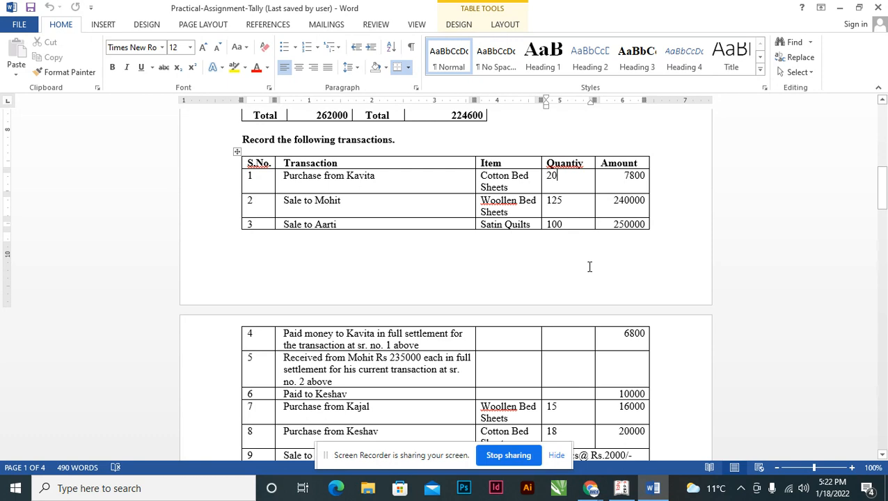
pyautogui.click(317, 200)
pyautogui.hotkey('alt', 'Tab')
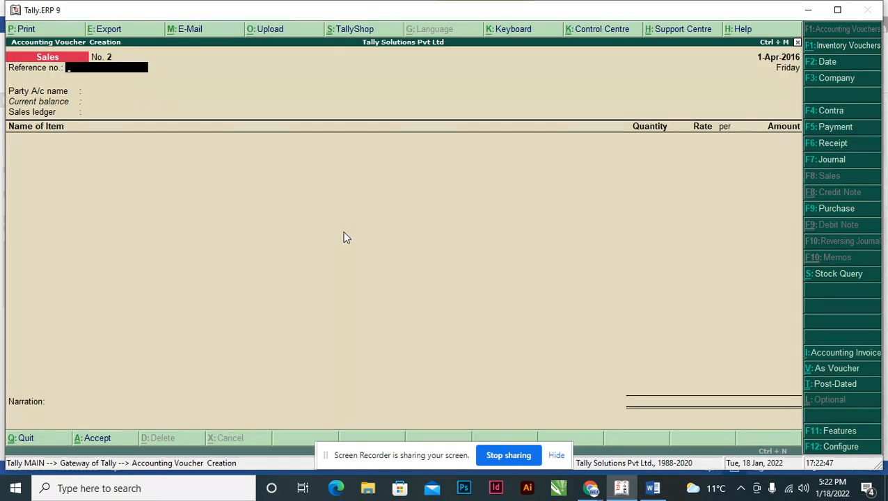
pyautogui.press('Return')
pyautogui.write('A')
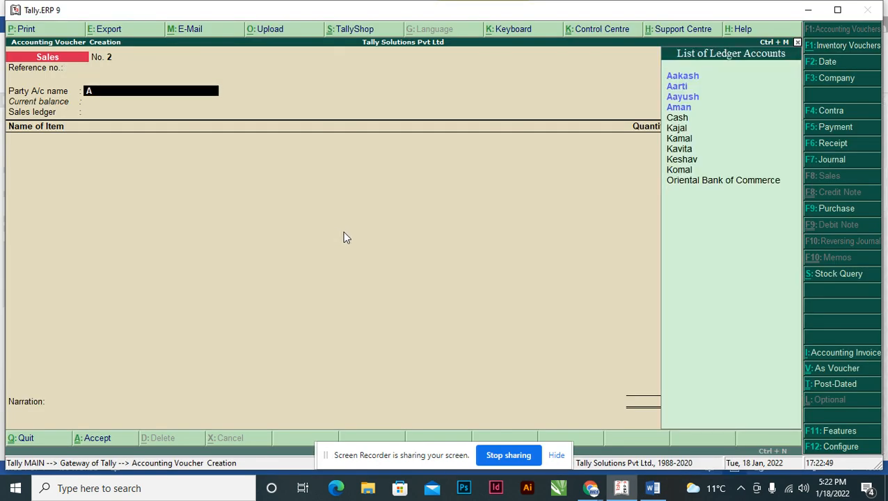
pyautogui.press('Down')
pyautogui.press('Return')
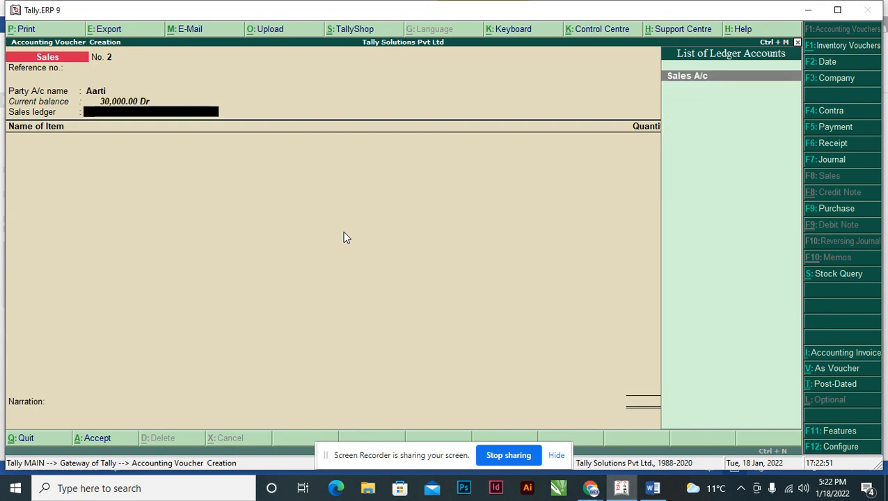
pyautogui.press('Return')
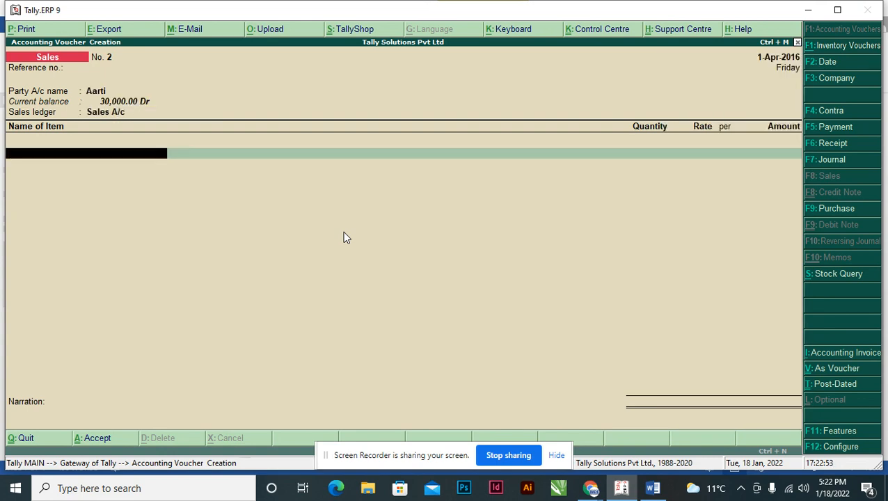
# Add the third transaction's item, Satin Q, to the sales voucher with a quantity of 100, checking the Word assignment.
pyautogui.hotkey('alt', 'Tab')
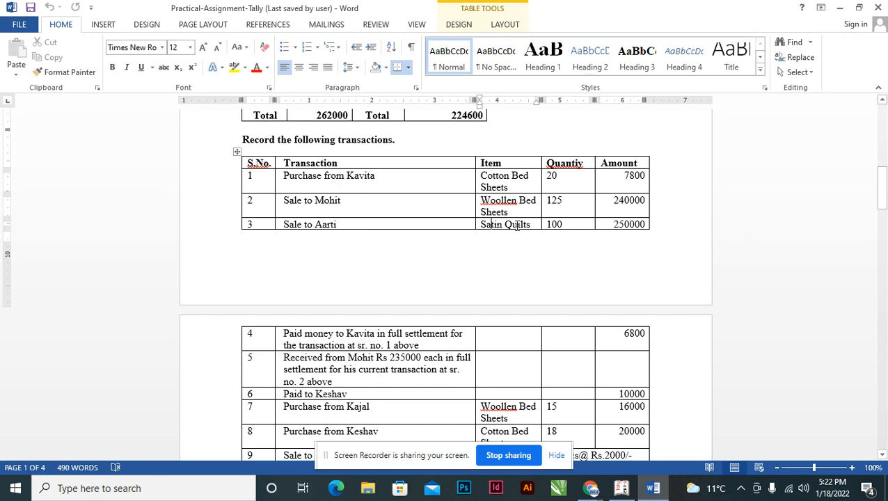
pyautogui.hotkey('alt', 'Tab')
pyautogui.write('Sa')
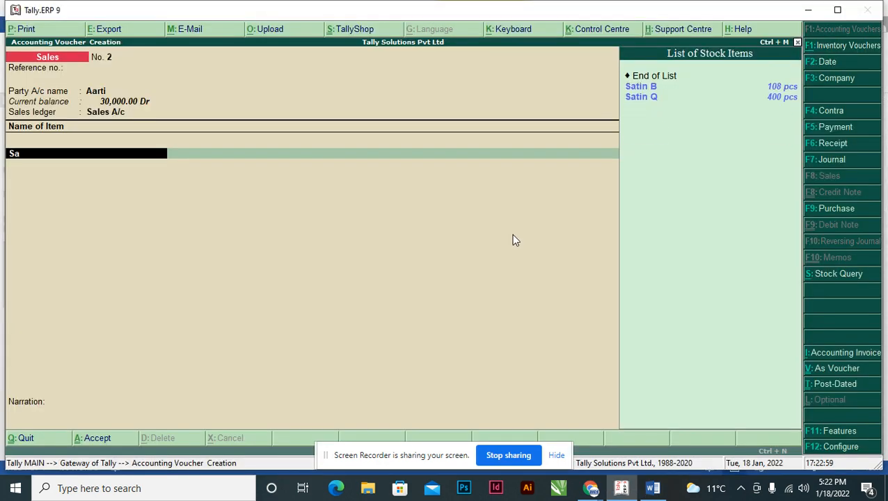
pyautogui.press('Down')
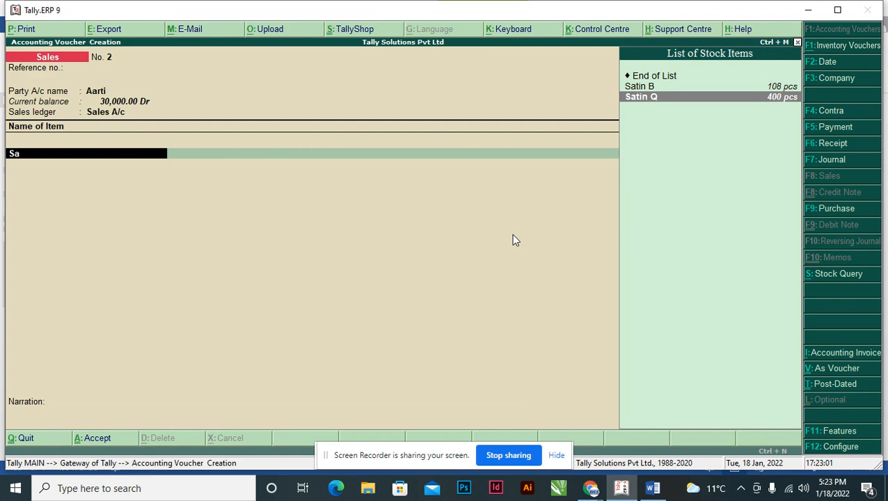
pyautogui.press('Return')
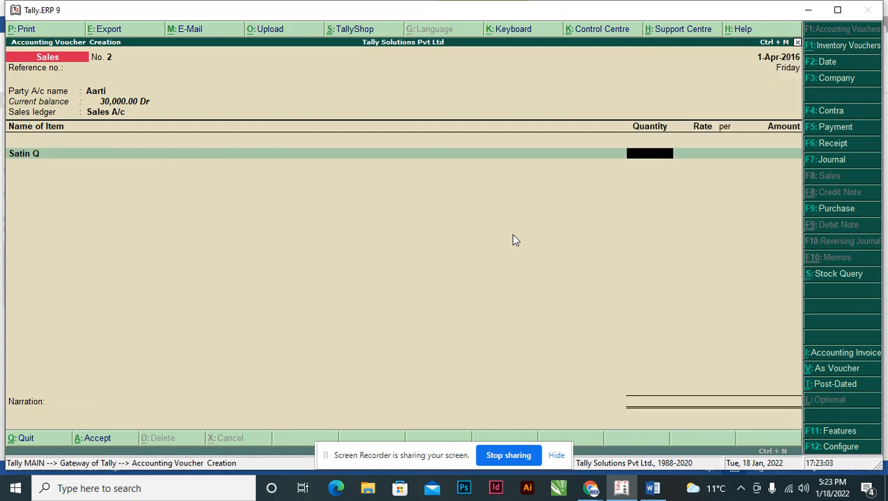
pyautogui.hotkey('alt', 'Tab')
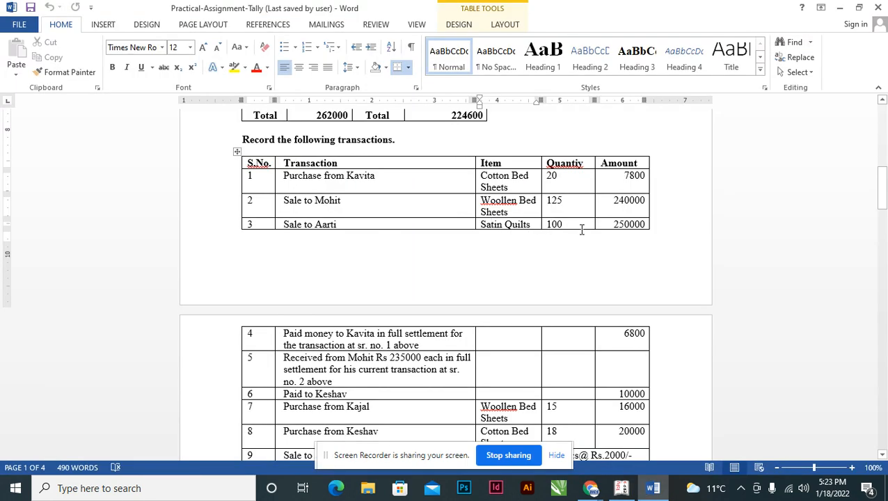
pyautogui.hotkey('alt', 'Tab')
pyautogui.write('100')
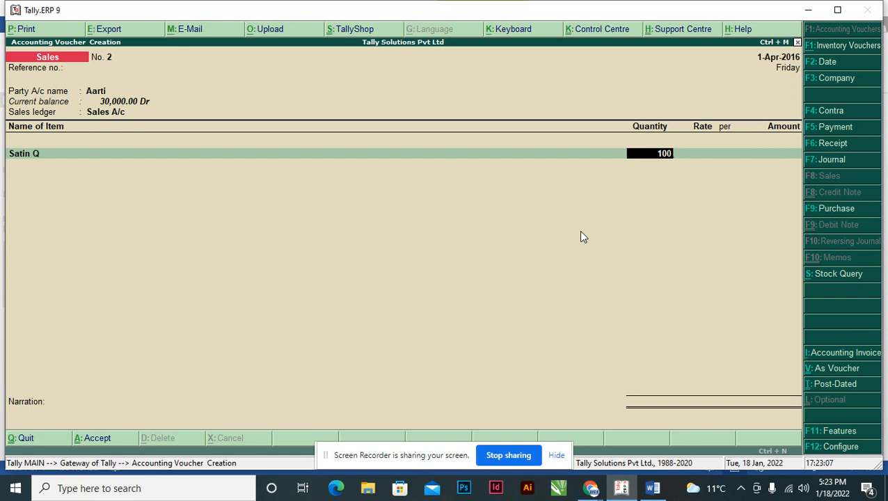
pyautogui.press('Return')
# Look up the third transaction's amount, set the Satin Q line's amount to 250000 and end the item list.
pyautogui.hotkey('alt', 'Tab')
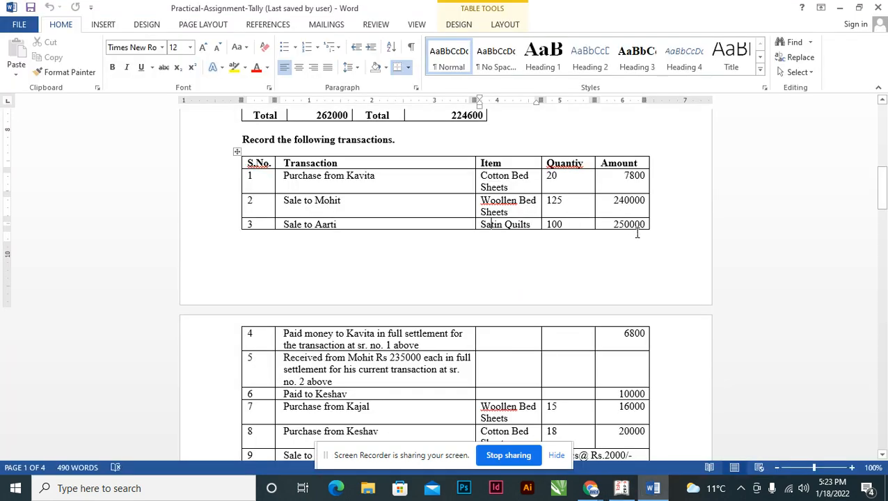
pyautogui.hotkey('alt', 'Tab')
pyautogui.press('Return')
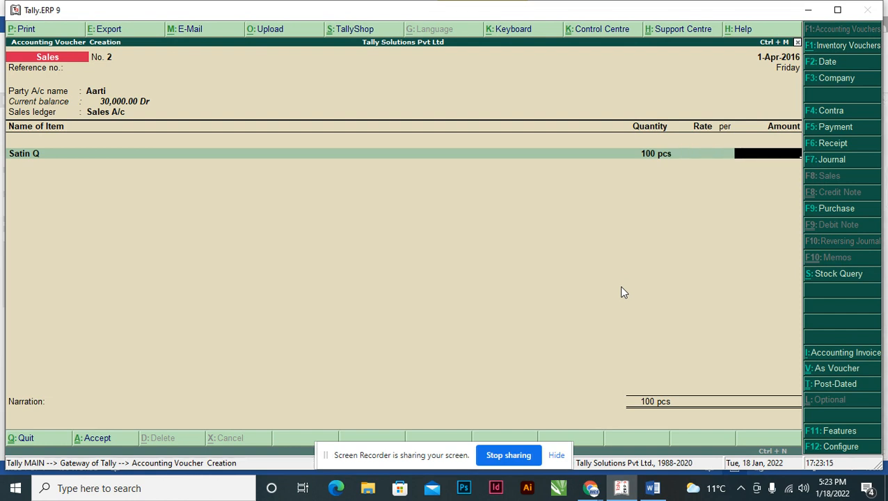
pyautogui.write('250000')
pyautogui.press('Return')
pyautogui.press('Return')
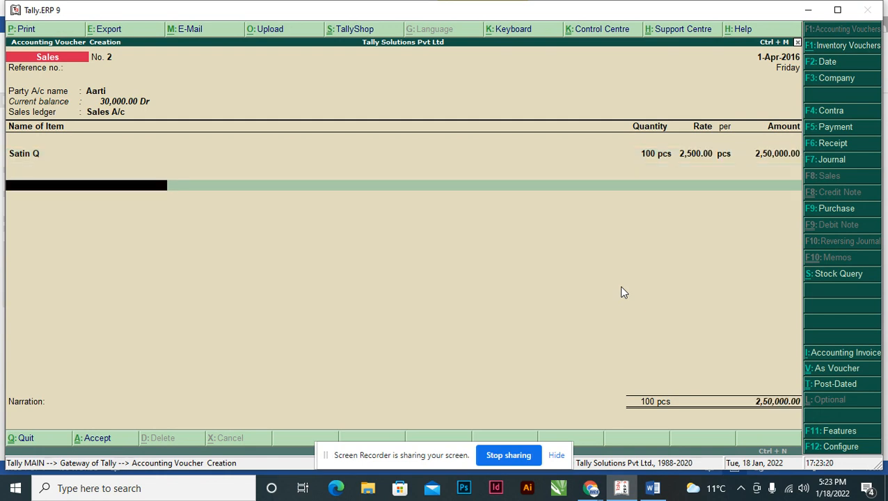
pyautogui.press('Return')
# Record the sale as a New Ref bill named with the customer's name followed by /002/2016-17, and accept the bill-wise details.
pyautogui.press('Return')
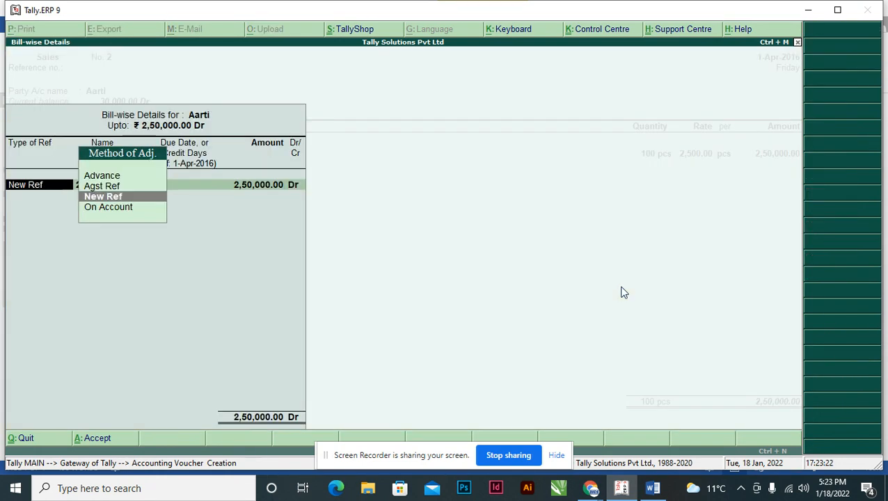
pyautogui.press('Return')
pyautogui.write('Aa')
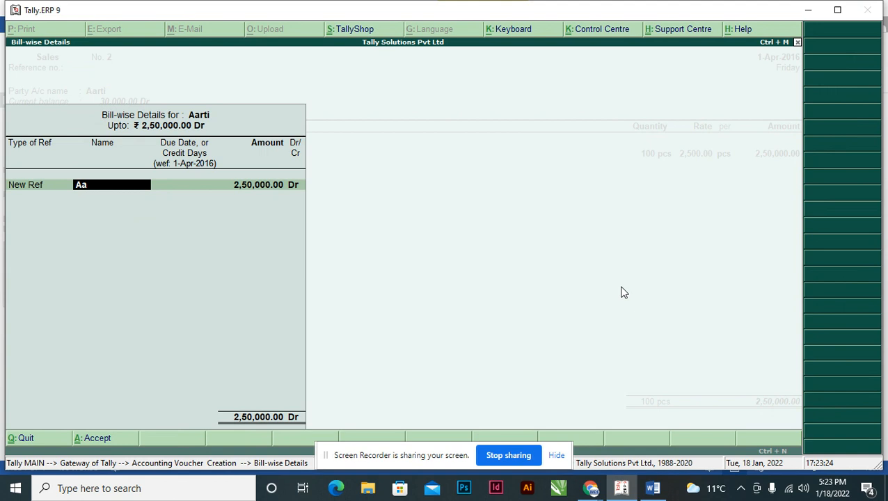
pyautogui.write('rti/002/2016-17')
pyautogui.press('Return')
pyautogui.press('Return')
pyautogui.press('Return')
pyautogui.press('Return')
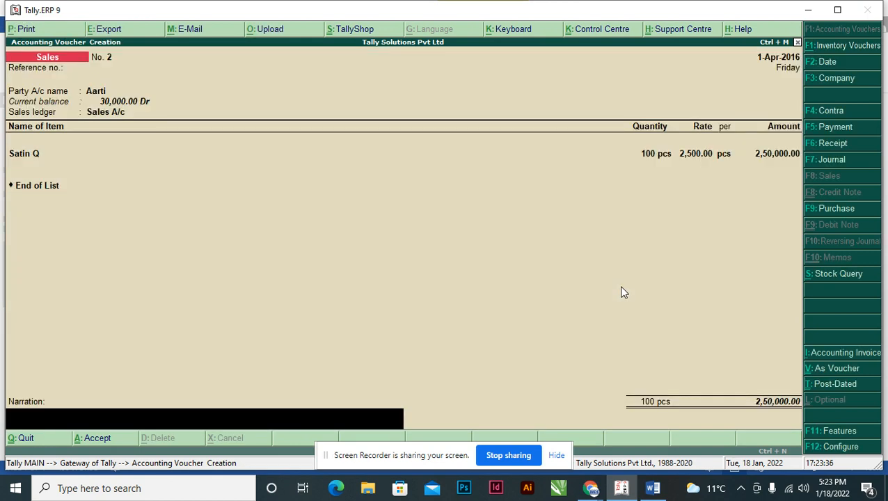
# Enter the narration "Being Goods Sold to" the customer "on Credit" and save the Satin Q sales voucher.
pyautogui.write('Bei')
pyautogui.write('ng Goods')
pyautogui.press('BackSpace')
pyautogui.press('BackSpace')
pyautogui.press('BackSpace')
pyautogui.press('BackSpace')
pyautogui.press('BackSpace')
pyautogui.write('Sold')
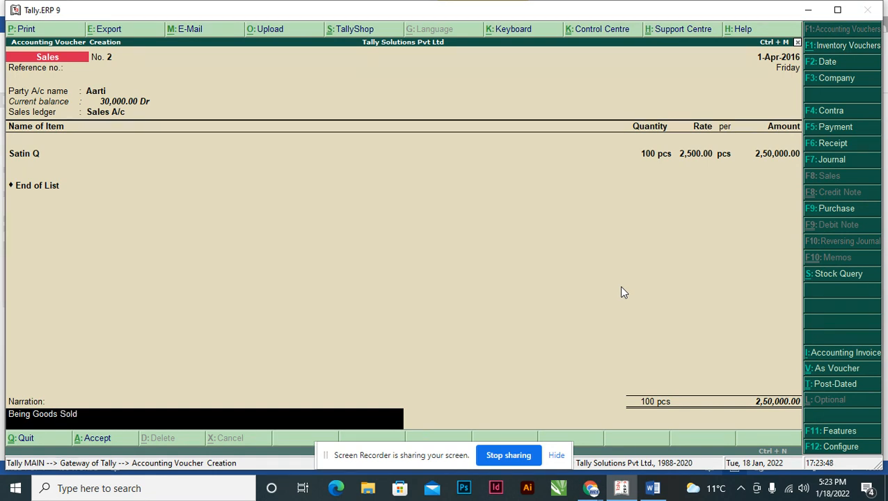
pyautogui.write(' to Aarti on Cre')
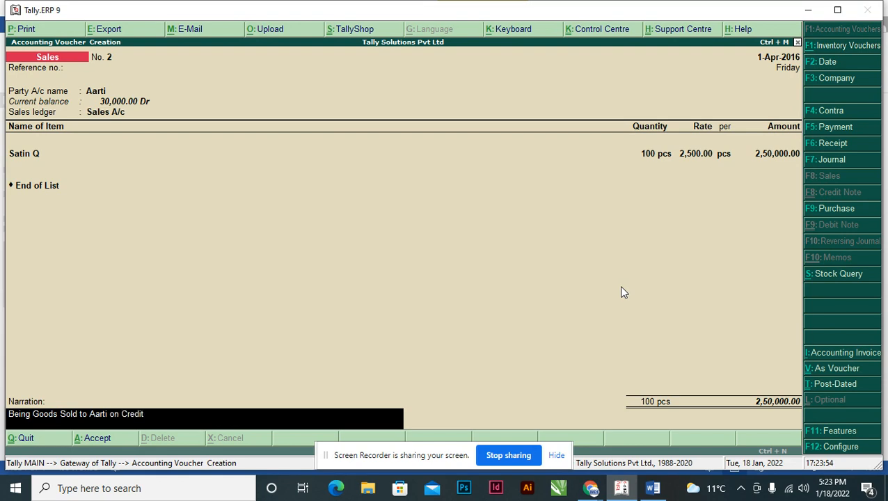
pyautogui.write('dit')
pyautogui.hotkey('ctrl', 'a')
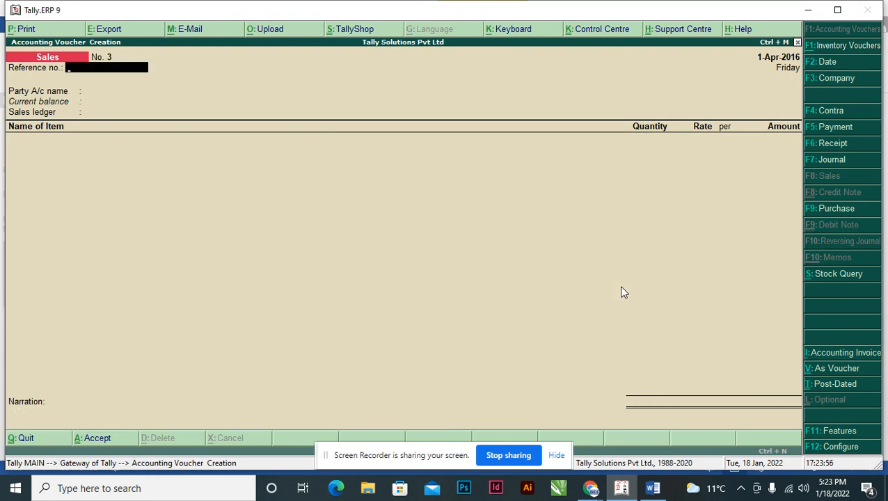
# Compare the settlement payment in transaction 4 of the Word assignment with the purchase amount in transaction 1.
pyautogui.hotkey('alt', 'Tab')
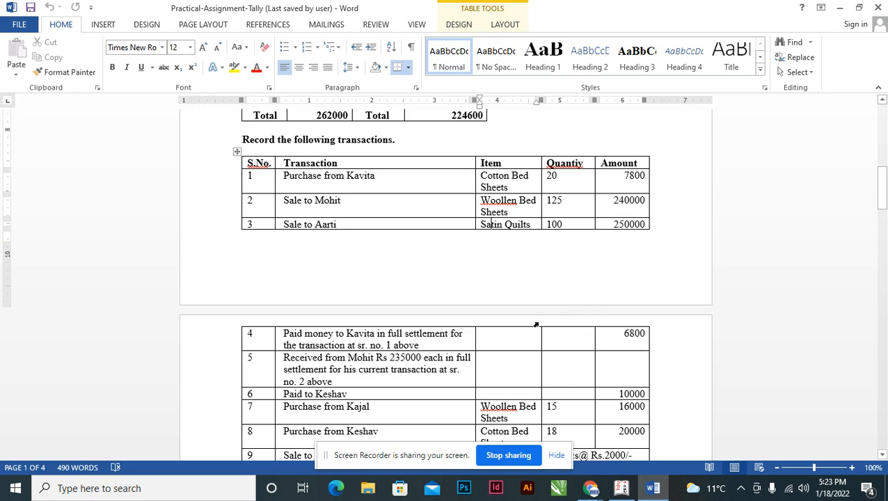
pyautogui.scroll(-2, 519, 327)
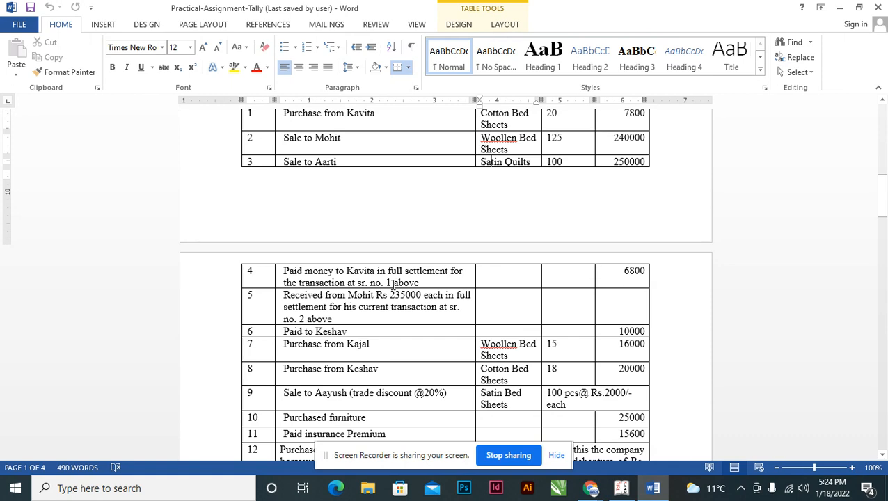
pyautogui.click(620, 271)
pyautogui.moveTo(881, 195); pyautogui.dragTo(881, 170)
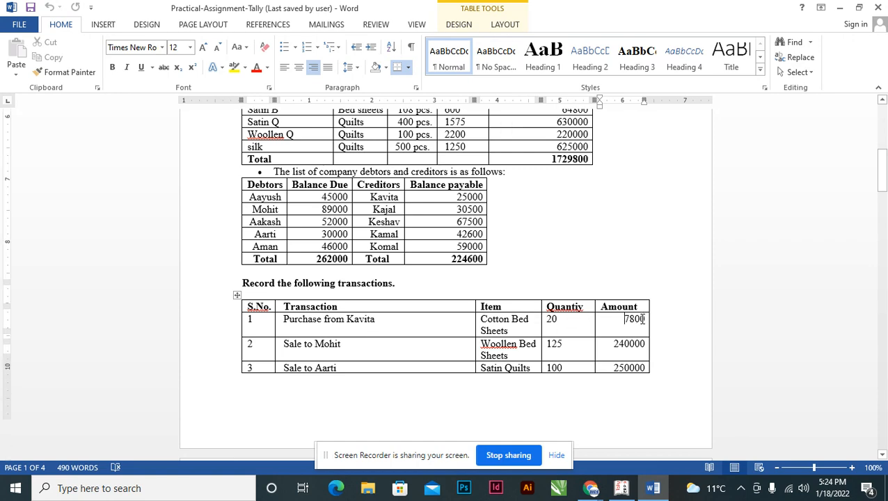
pyautogui.scroll(-2, 641, 319)
pyautogui.scroll(-2, 641, 319)
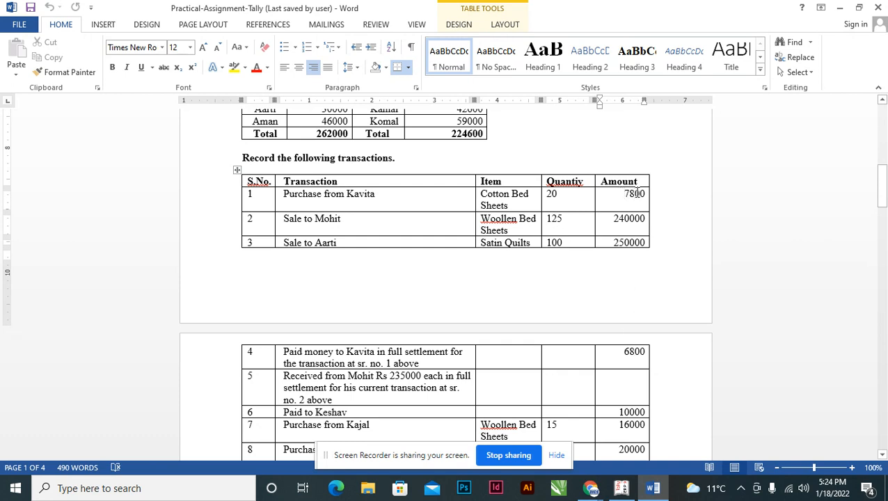
pyautogui.click(625, 351)
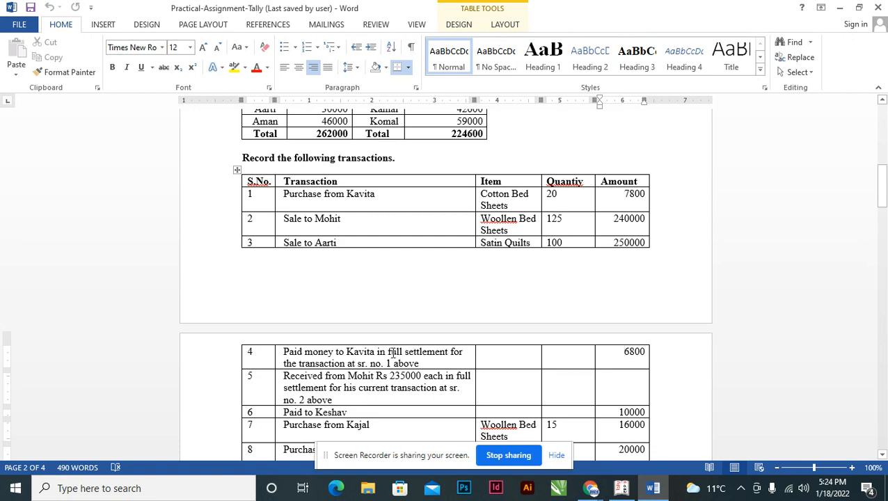
# Return to Tally.ERP 9, start a payment voucher and choose transaction 4's supplier as the debit ledger.
pyautogui.hotkey('alt', 'Tab')
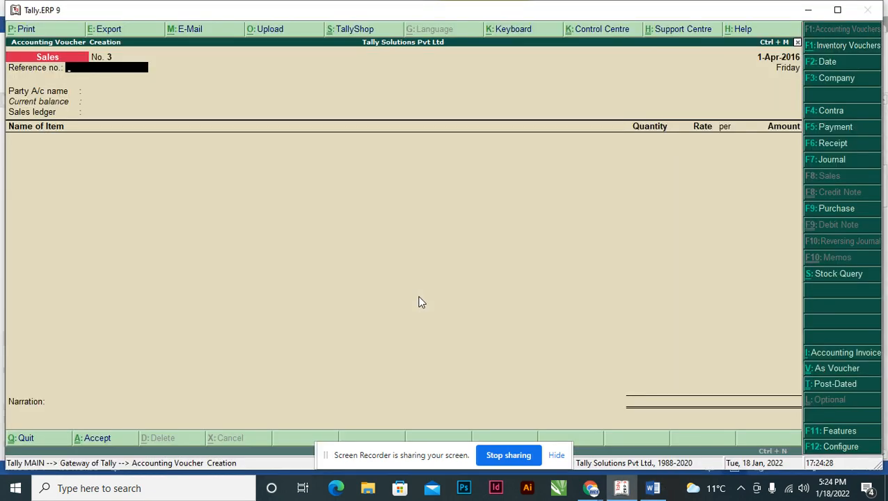
pyautogui.press('F5')
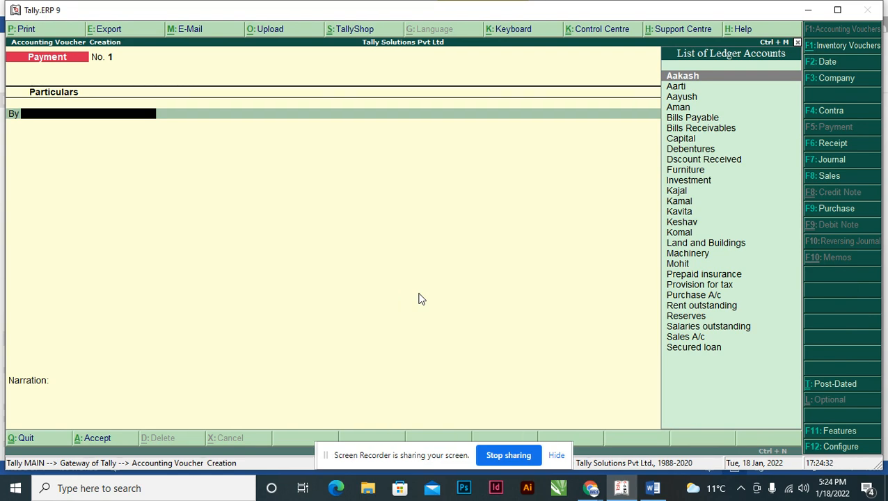
pyautogui.hotkey('alt', 'Tab')
pyautogui.hotkey('alt', 'Tab')
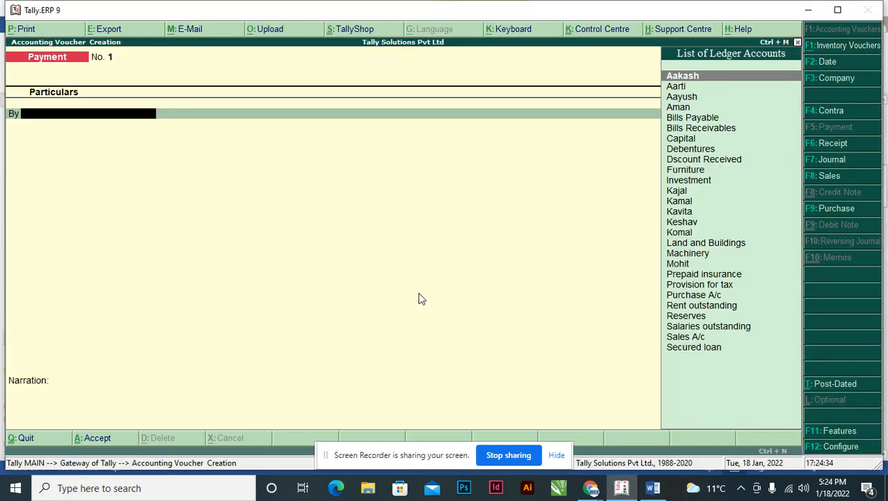
pyautogui.write('ka')
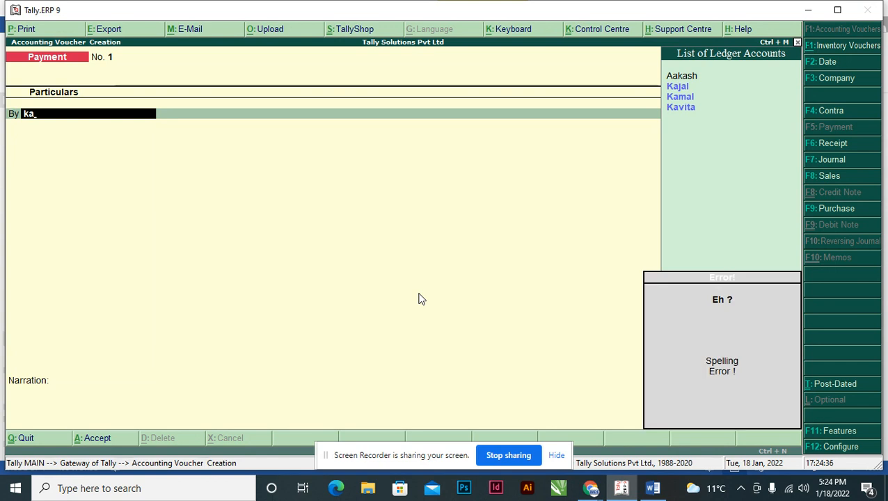
pyautogui.press('Down')
pyautogui.press('Down')
pyautogui.press('Down')
pyautogui.press('Return')
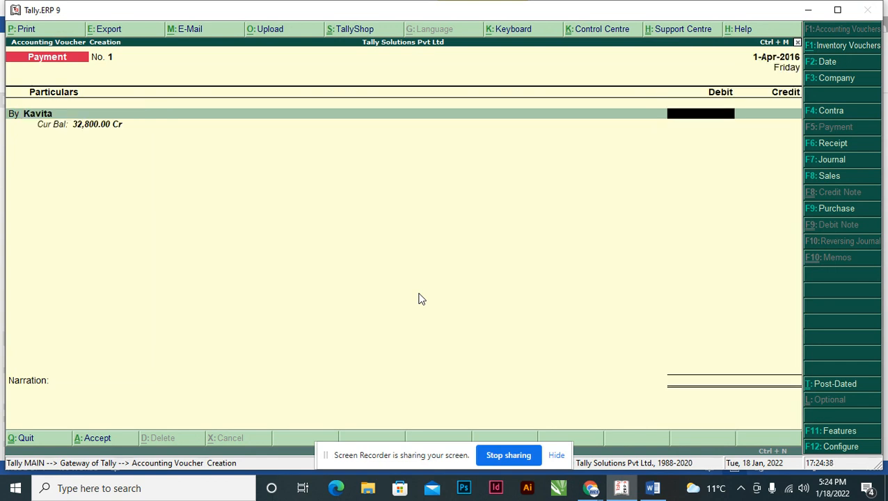
# Debit the supplier 7,800 and allocate it as Agst Ref to the pending 001/2016-17 bill.
pyautogui.write('7,800')
pyautogui.press('Return')
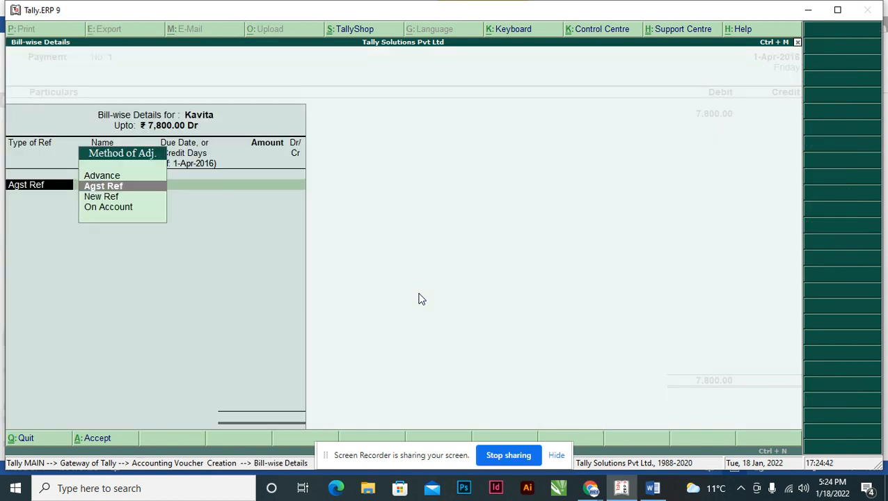
pyautogui.press('Return')
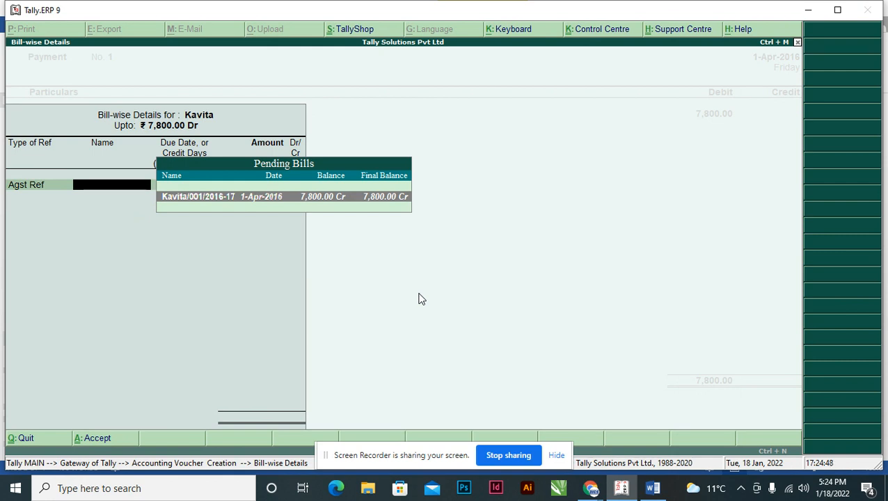
pyautogui.press('Return')
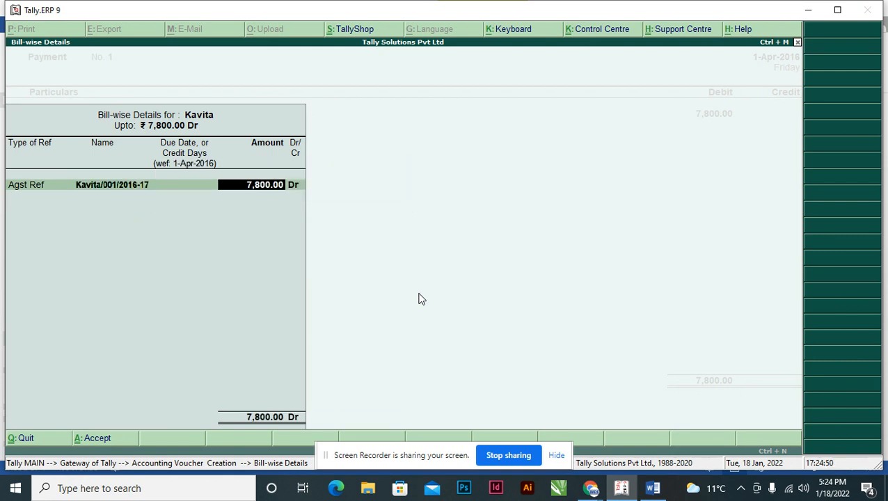
pyautogui.press('Return')
pyautogui.press('Return')
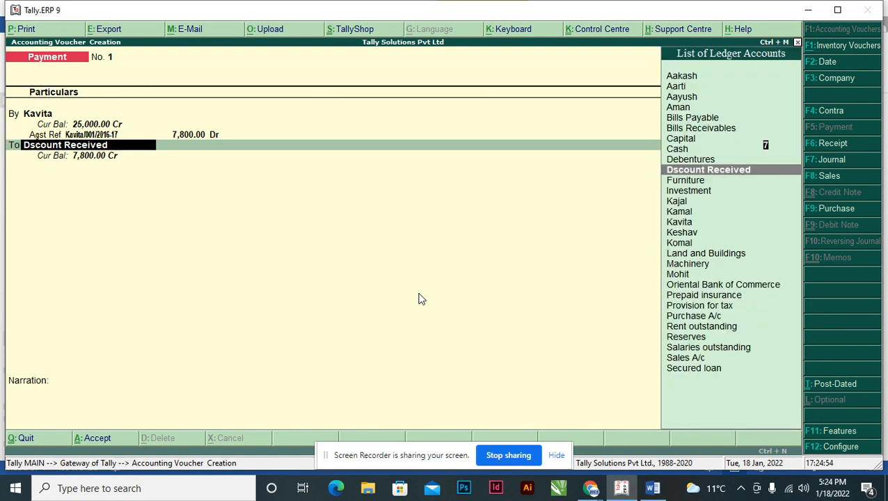
# Credit the Dscount Received ledger with 1000 and Cash with 6,800 in the payment voucher.
pyautogui.press('Return')
pyautogui.write('1')
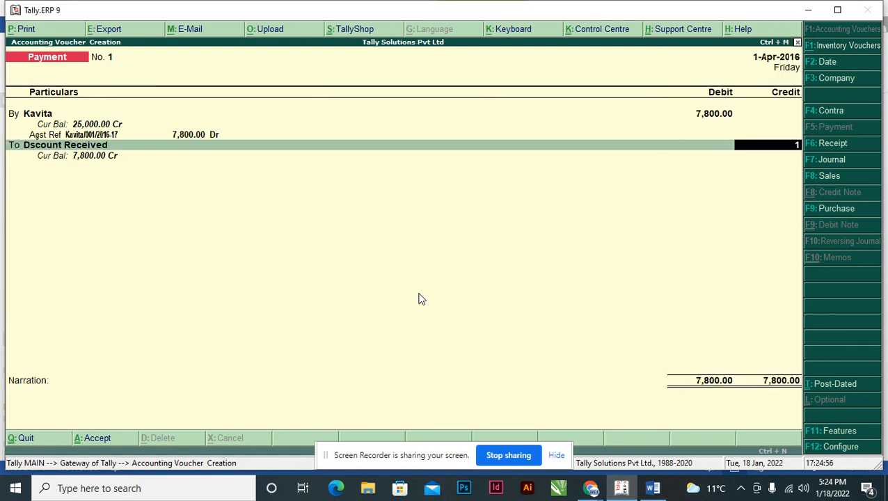
pyautogui.write('000')
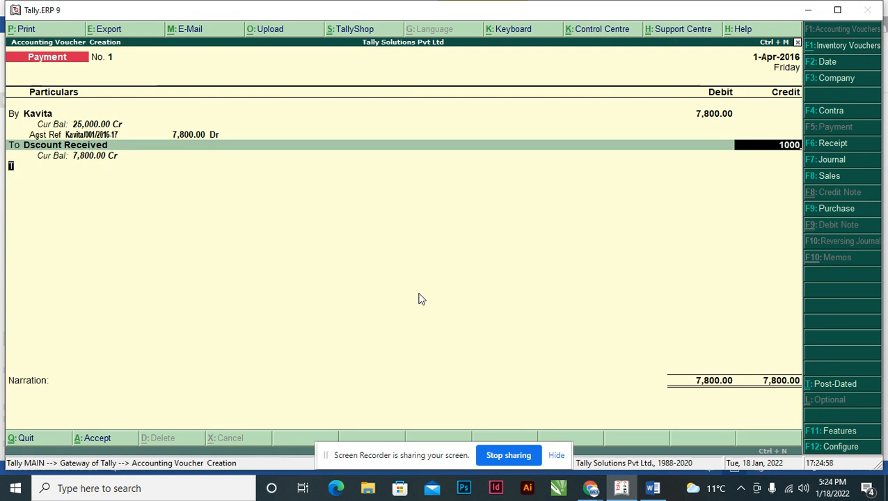
pyautogui.press('Return')
pyautogui.write('cash')
pyautogui.press('Return')
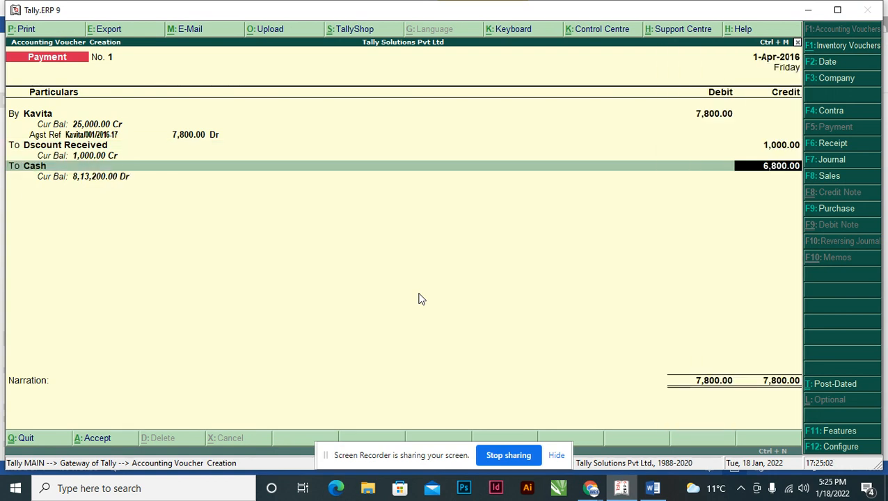
pyautogui.press('Return')
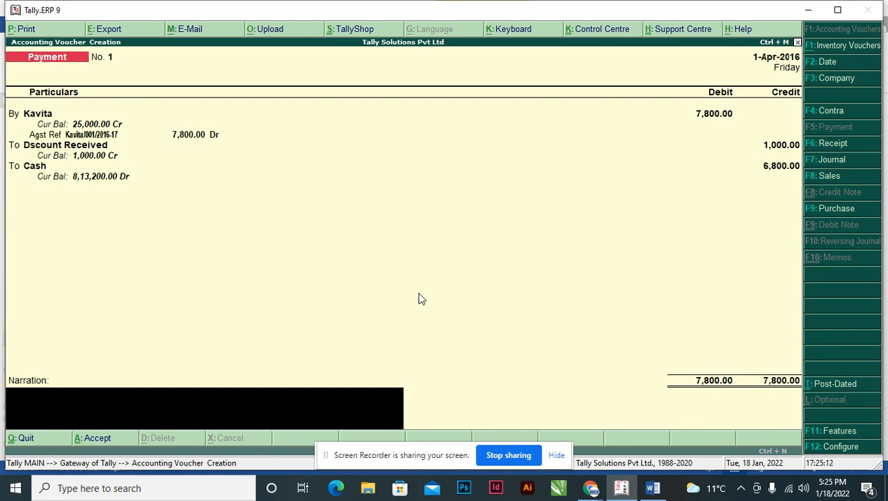
# Begin the payment voucher's narration with "Being Amount Paid to", the supplier's name and "full settlement and".
pyautogui.write('Being Amount Paid to')
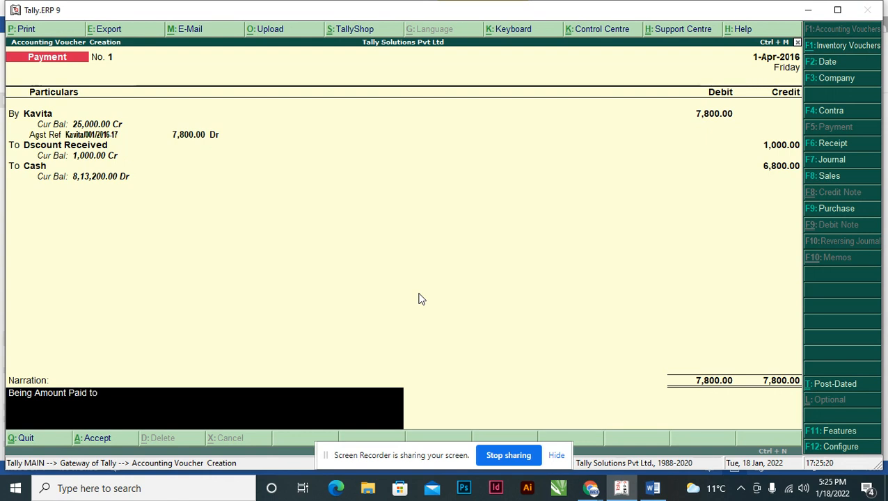
pyautogui.write(' Kavbita')
pyautogui.press('BackSpace')
pyautogui.press('BackSpace')
pyautogui.press('BackSpace')
pyautogui.press('BackSpace')
pyautogui.write('ita and')
pyautogui.press('BackSpace')
pyautogui.press('BackSpace')
pyautogui.press('BackSpace')
pyautogui.press('BackSpace')
pyautogui.write('full')
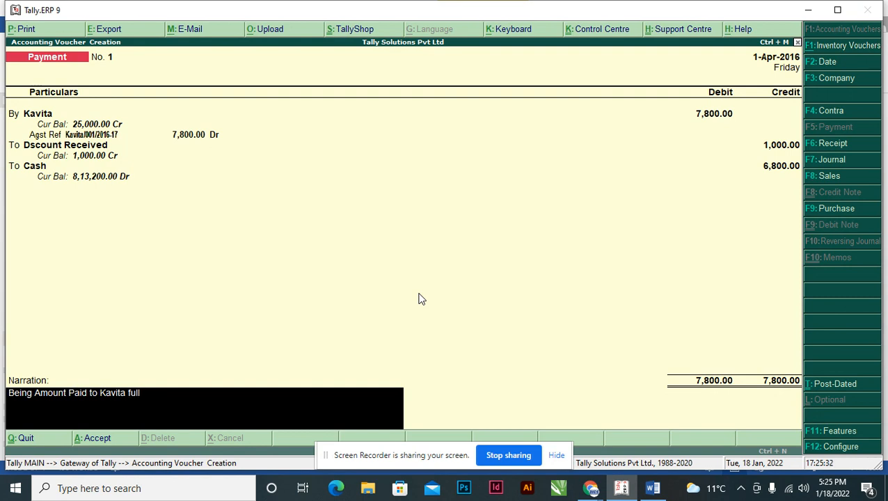
pyautogui.write(' settlement and ')
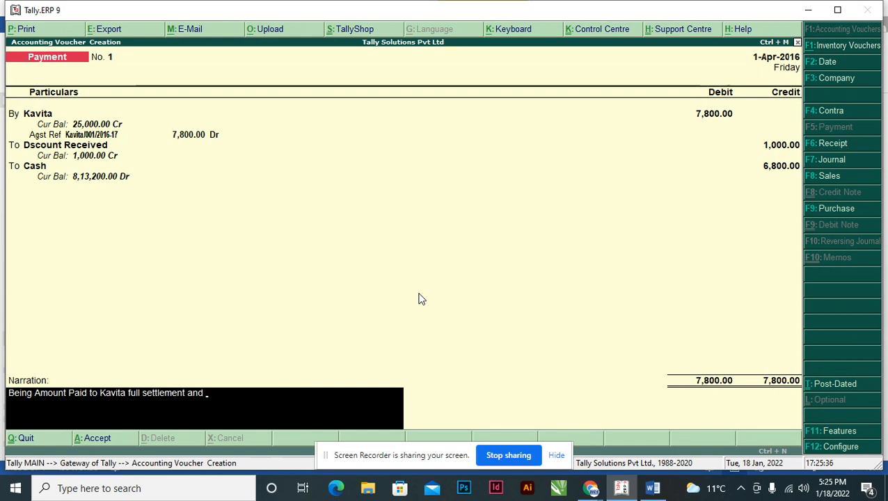
pyautogui.write('discount Received Rs. 1000')
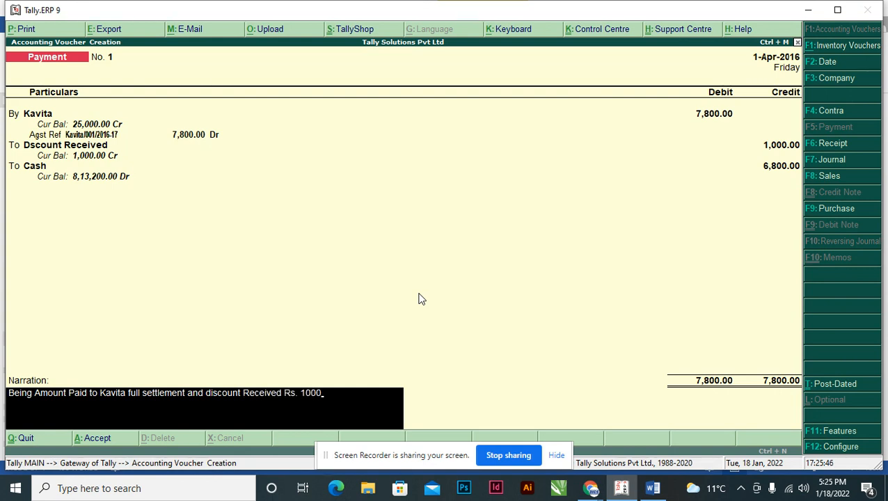
# Complete the narration with "discount Received Rs. 1000" and save the payment voucher.
pyautogui.press('Return')
pyautogui.press('Return')
# Switch to the Word assignment and compare the settlement receipt in transaction 5 with the sale amount in transaction 2.
pyautogui.hotkey('alt', 'Tab')
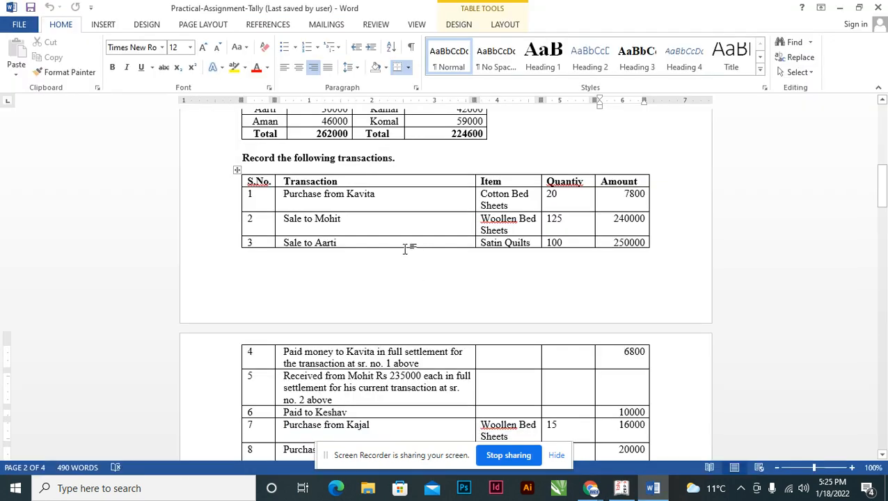
pyautogui.scroll(-3, 405, 249)
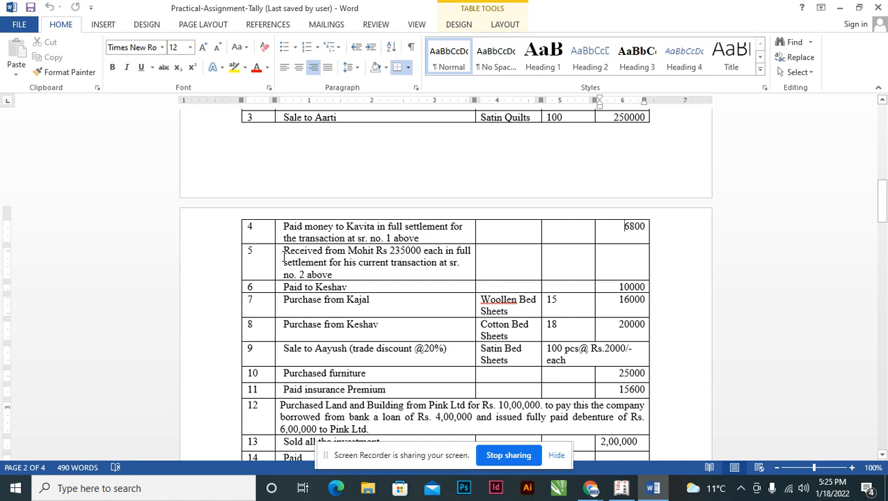
pyautogui.click(284, 258)
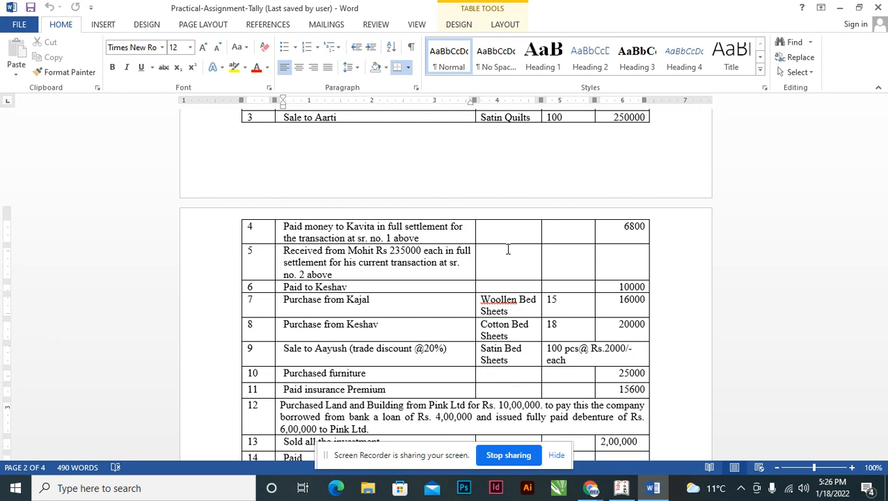
pyautogui.scroll(5, 413, 265)
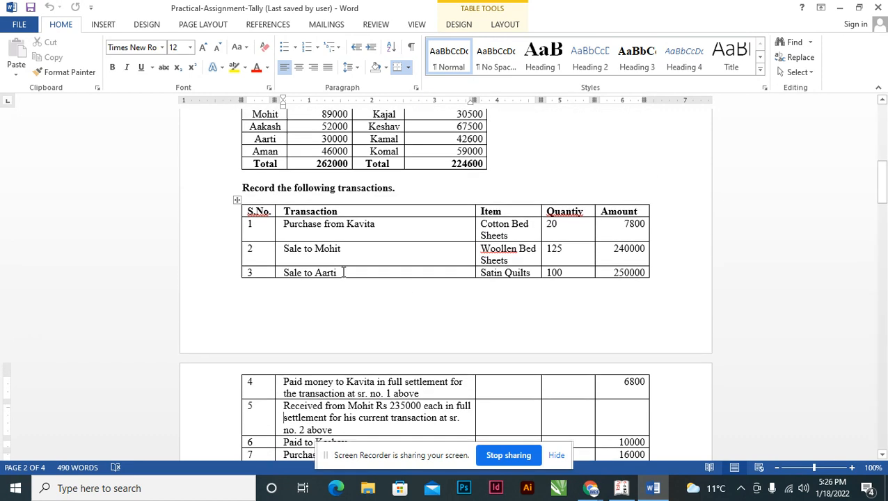
pyautogui.click(307, 250)
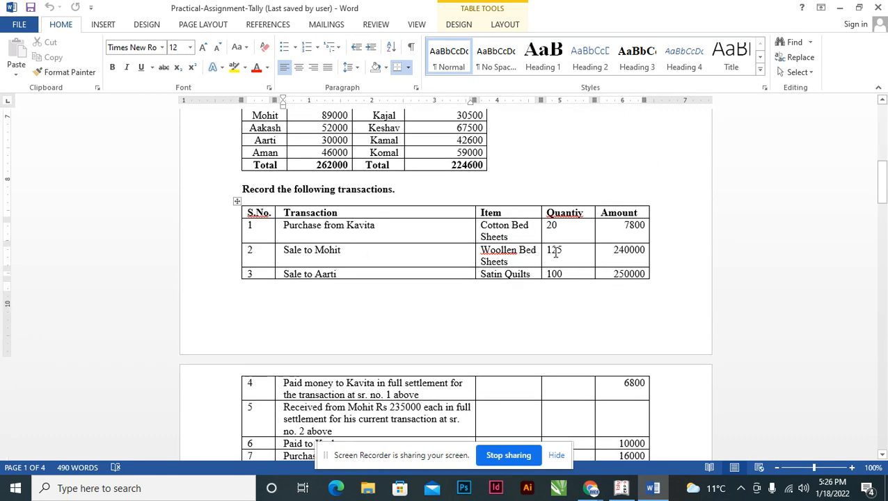
pyautogui.click(625, 255)
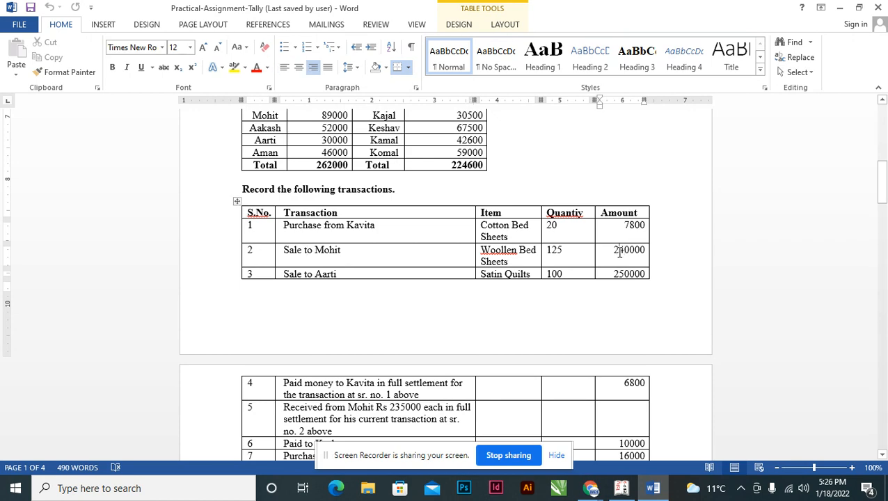
pyautogui.scroll(-2, 619, 253)
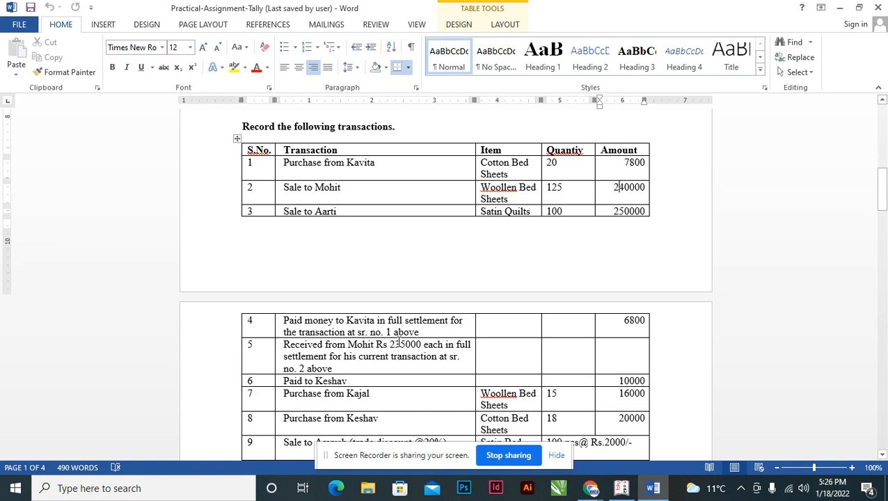
pyautogui.click(399, 344)
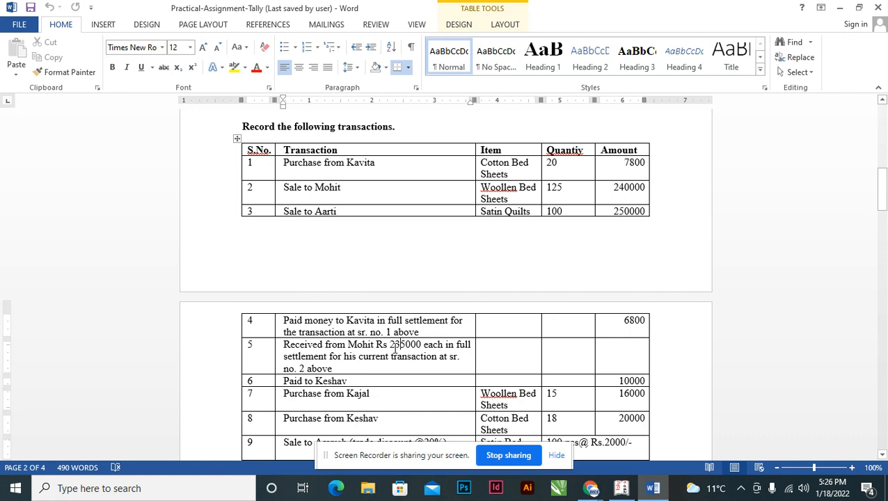
# Return to Tally.ERP 9, start a receipt voucher and choose transaction 5's customer as the credit ledger.
pyautogui.hotkey('alt', 'Tab')
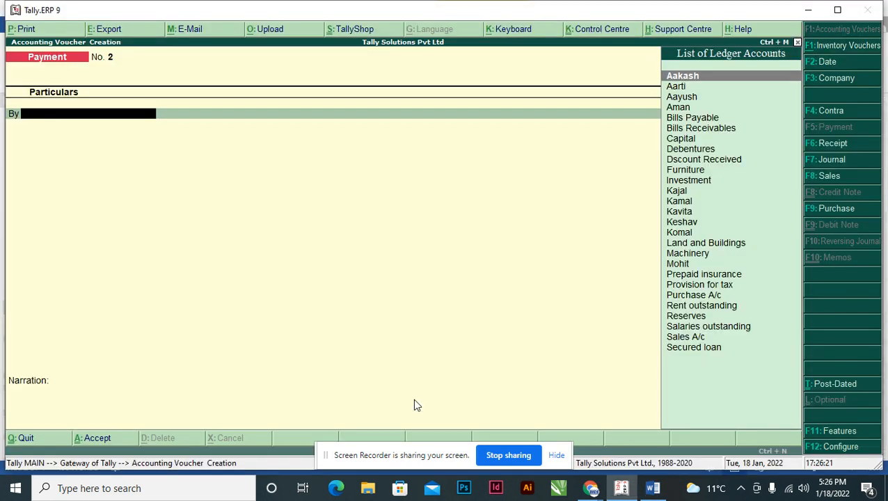
pyautogui.press('F6')
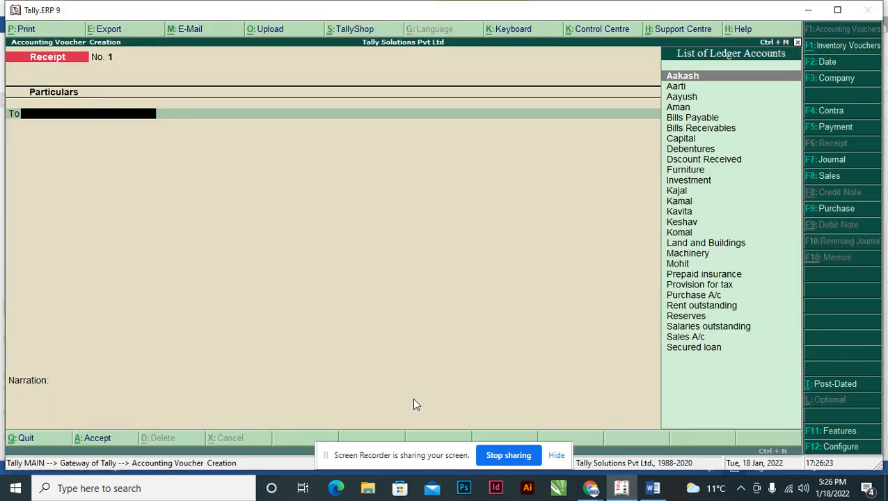
pyautogui.write('Moh')
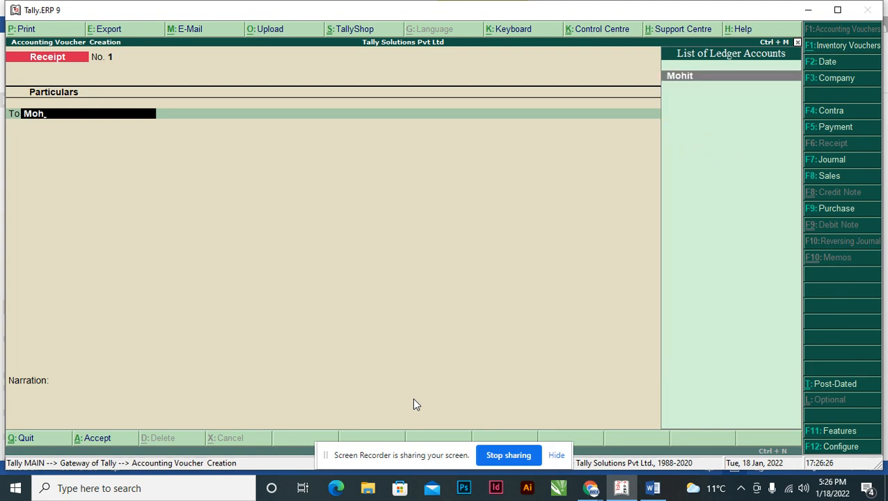
pyautogui.press('Return')
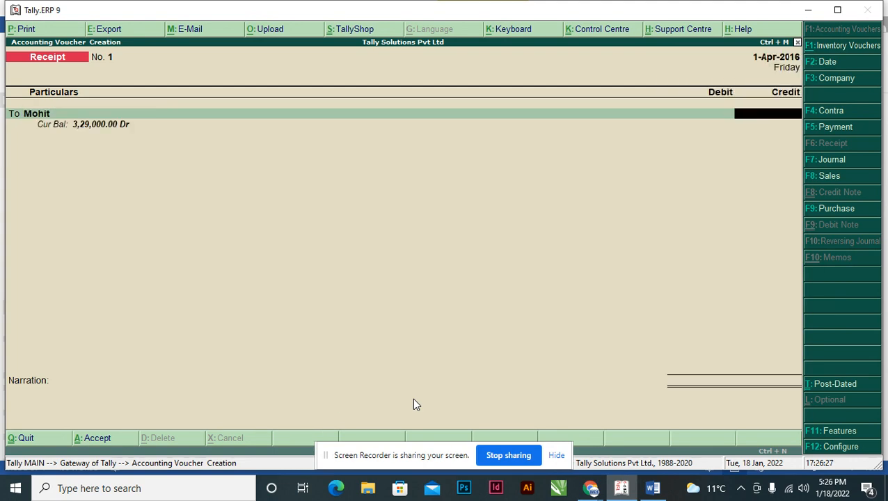
# Credit the customer with 240000 and allocate it as Agst Ref to the pending 001/2016-17 bill.
pyautogui.hotkey('alt', 'Tab')
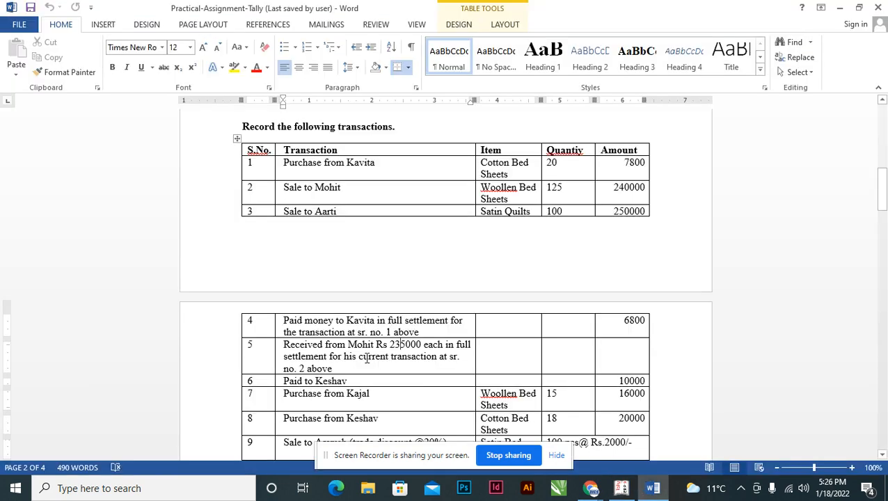
pyautogui.hotkey('alt', 'Tab')
pyautogui.write('240000')
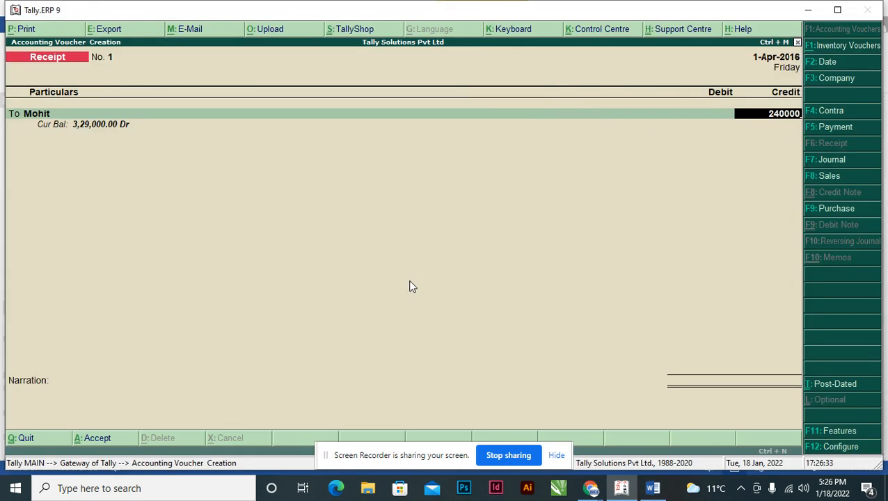
pyautogui.press('Return')
pyautogui.press('Return')
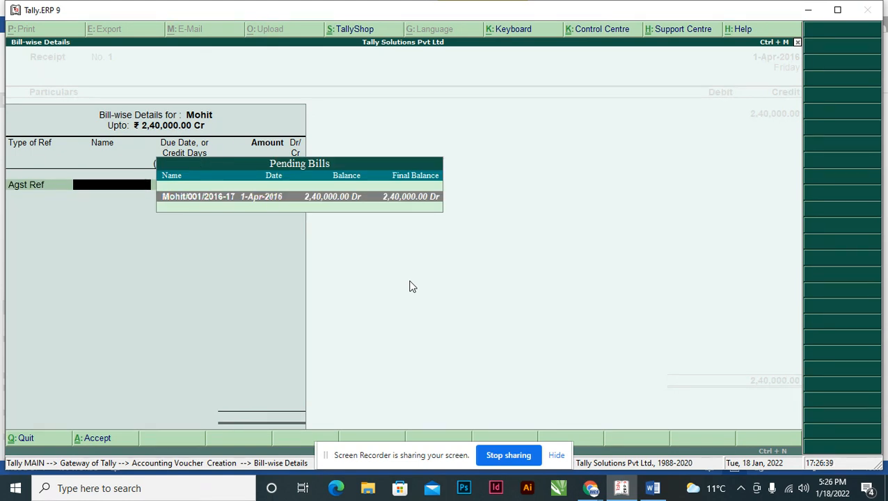
pyautogui.press('Return')
pyautogui.press('Return')
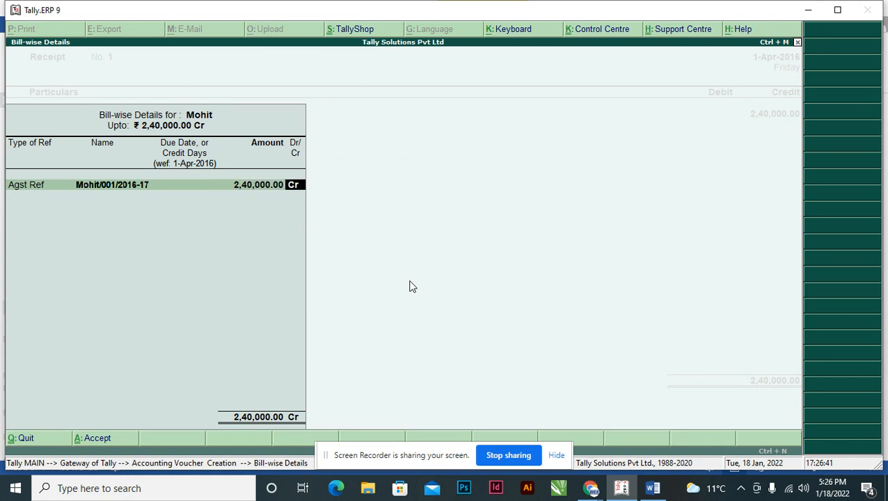
pyautogui.press('Return')
pyautogui.press('Return')
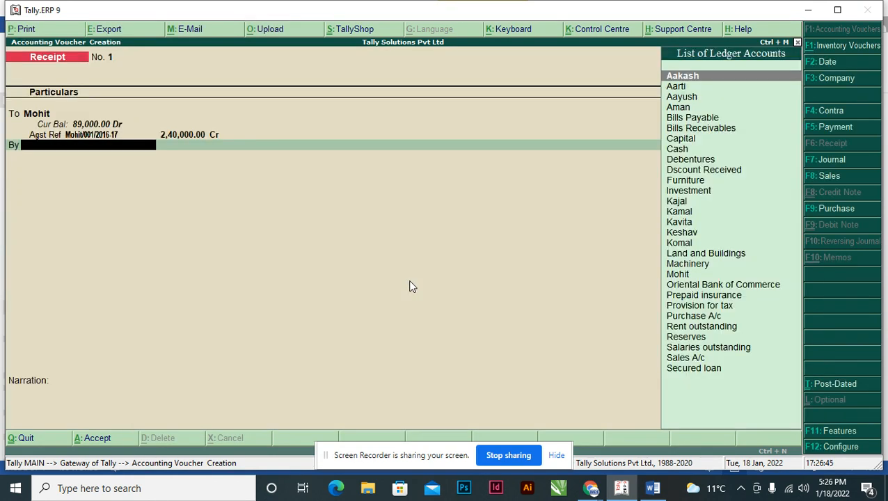
# Debit Cash with 235000 in the receipt voucher, checking the received amount in the Word assignment's transaction 5.
pyautogui.write('Cas')
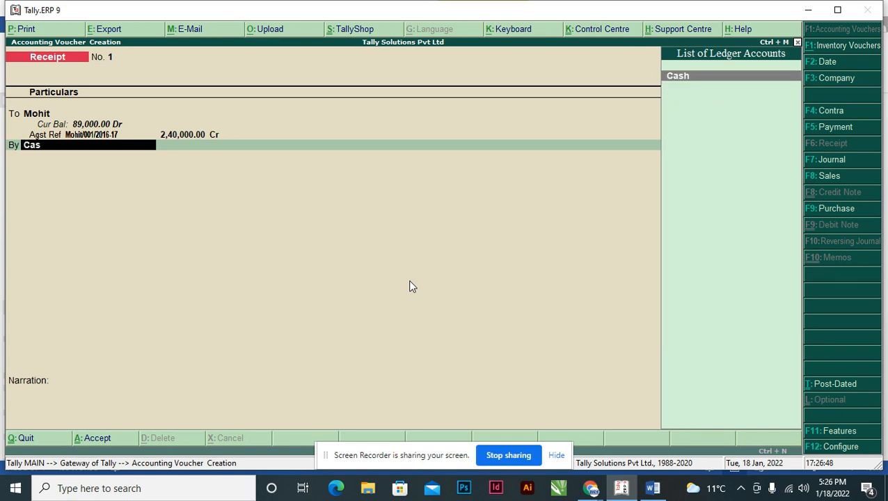
pyautogui.press('Return')
pyautogui.hotkey('alt', 'Tab')
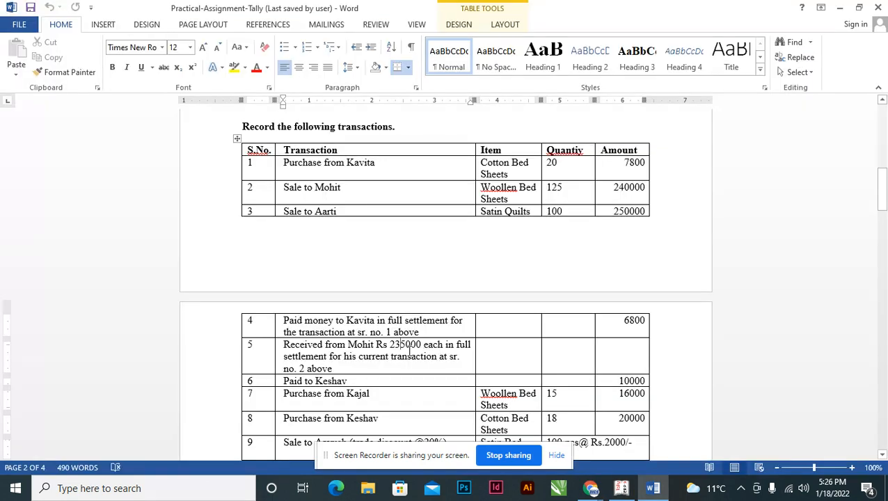
pyautogui.hotkey('alt', 'Tab')
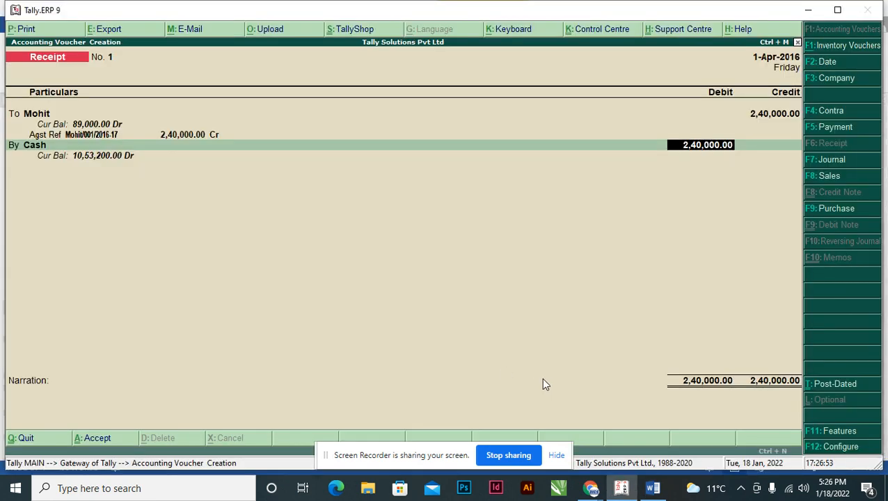
pyautogui.write('235000')
pyautogui.press('Return')
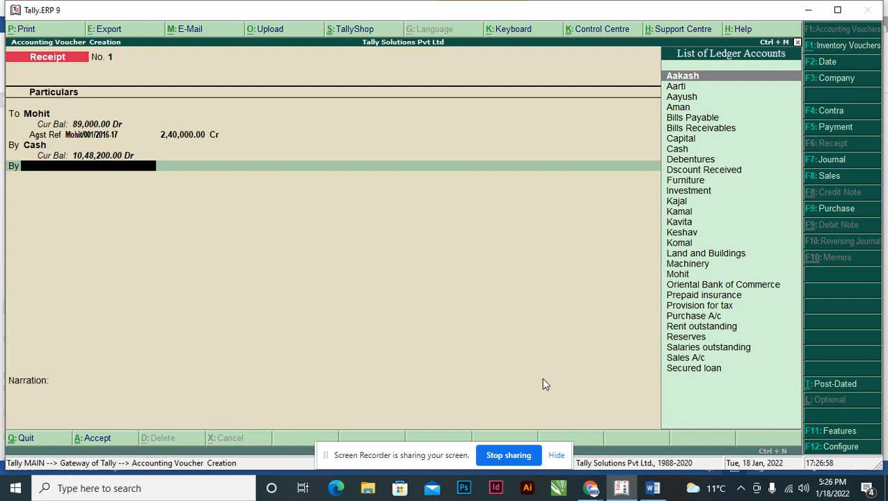
# Start creating a new ledger from the voucher's next debit line and name it Discount Allowed.
pyautogui.write('D')
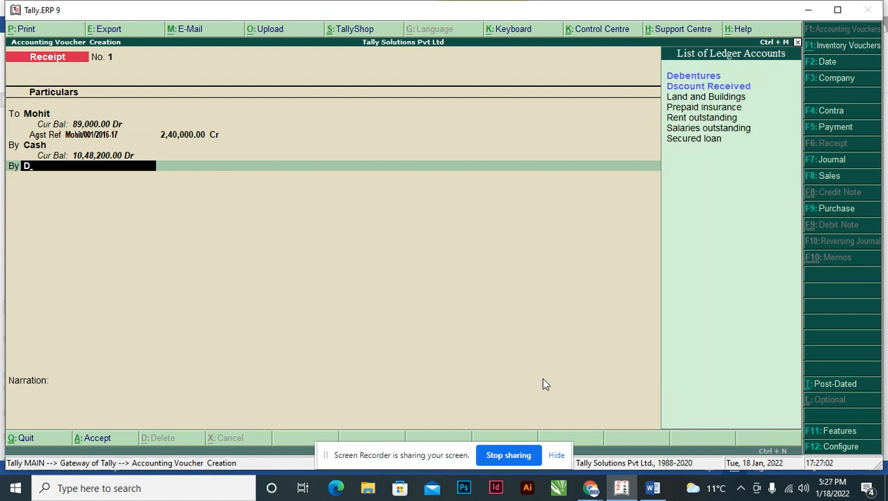
pyautogui.press('BackSpace')
pyautogui.hotkey('alt', 'c')
pyautogui.write('Dr')
pyautogui.press('BackSpace')
pyautogui.write('iscount Allowed')
pyautogui.press('Return')
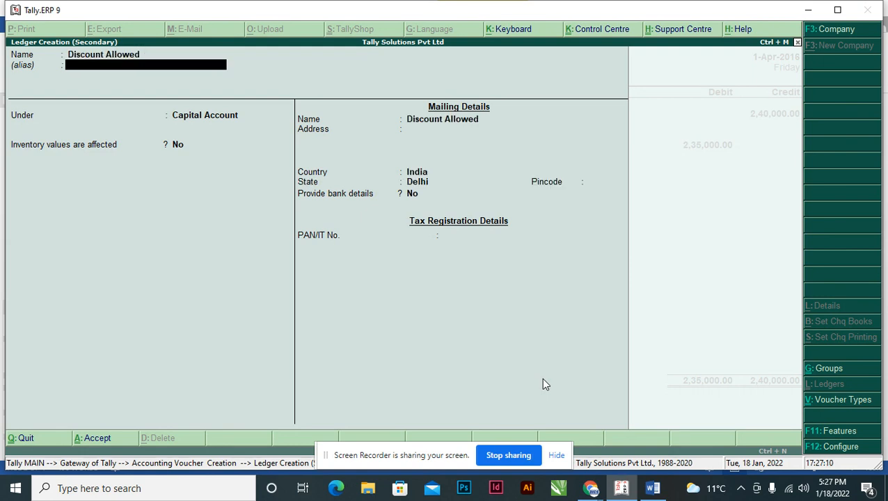
# Place the Discount Allowed ledger under Indirect Expenses and save it.
pyautogui.press('Return')
pyautogui.write('In')
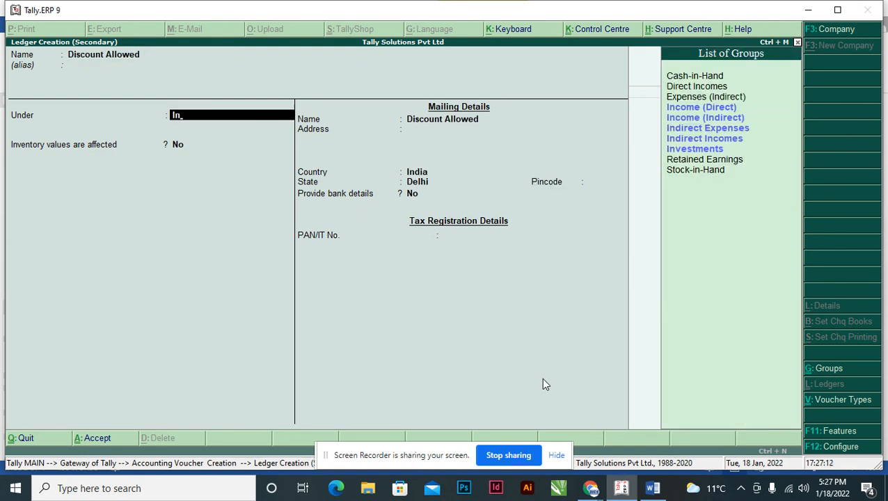
pyautogui.press('Down')
pyautogui.press('Down')
pyautogui.press('Down')
pyautogui.press('Up')
pyautogui.press('Up')
pyautogui.press('Return')
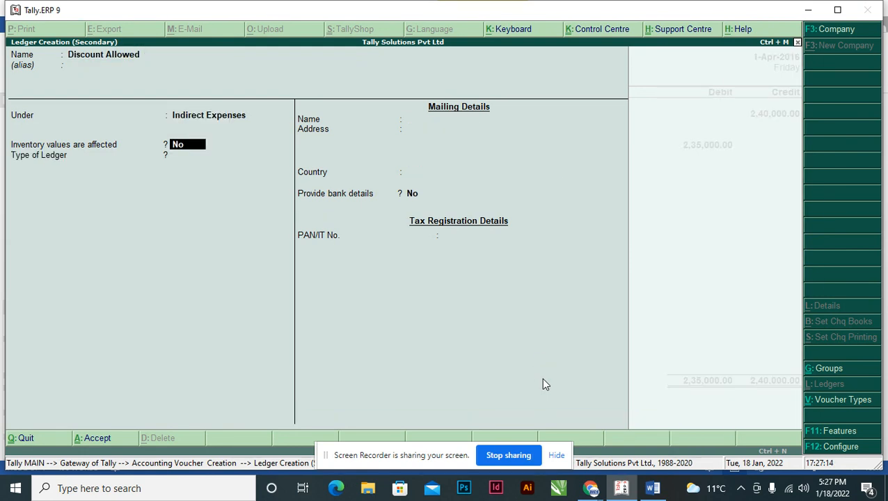
pyautogui.hotkey('ctrl', 'a')
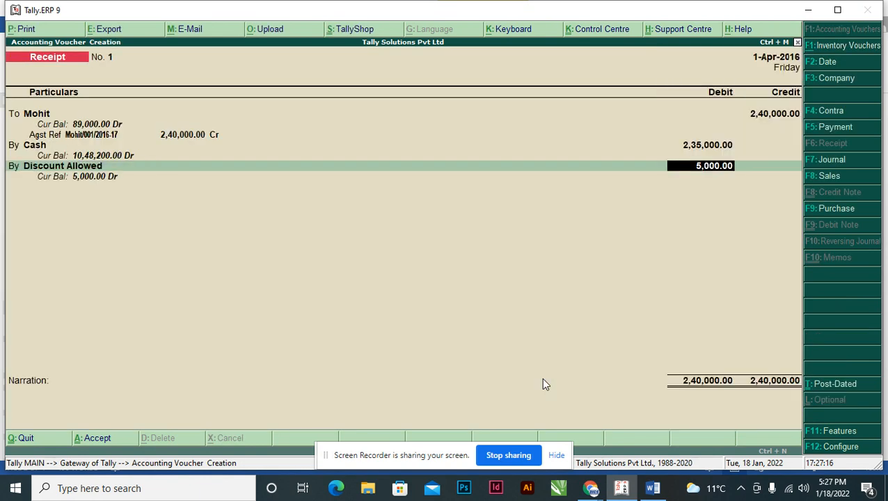
# Debit Discount Allowed with 5,000 and begin the receipt voucher's narration with "Being".
pyautogui.press('Return')
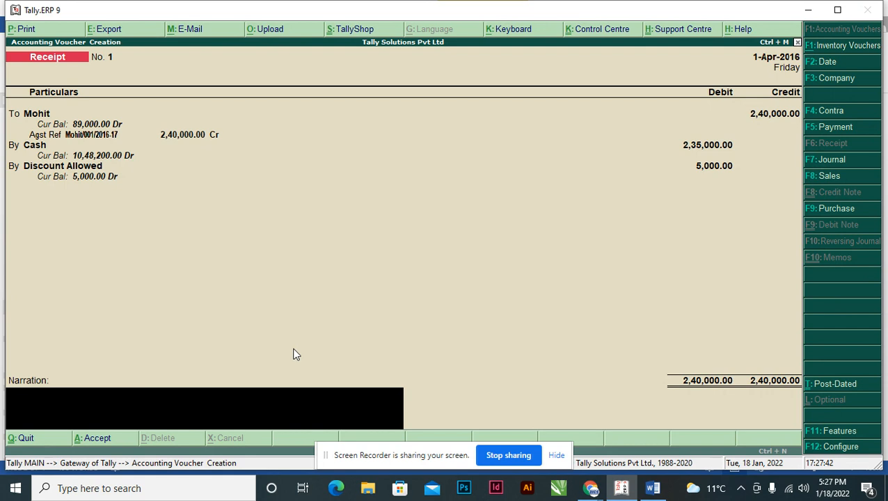
pyautogui.write('Being')
# Set "Use Cr/Dr instead of To/By during entry" to Yes in the receipt configuration and save it.
pyautogui.press('F12')
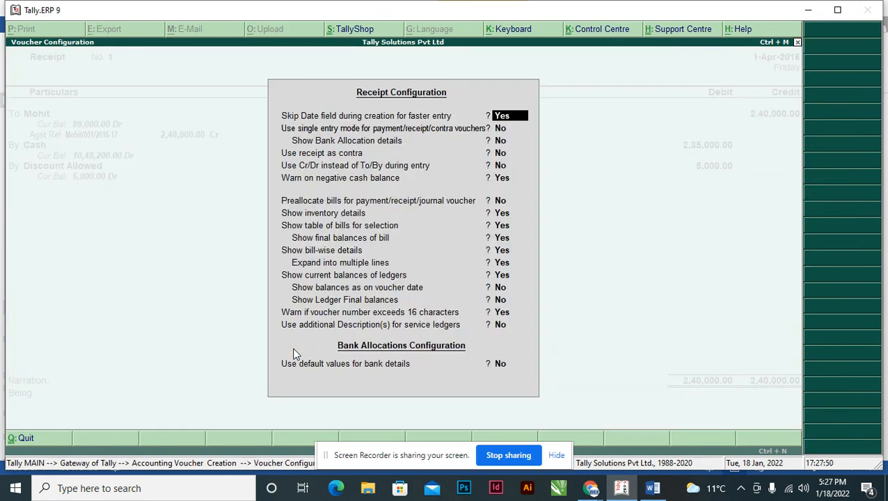
pyautogui.press('Return')
pyautogui.press('Return')
pyautogui.press('Return')
pyautogui.press('Return')
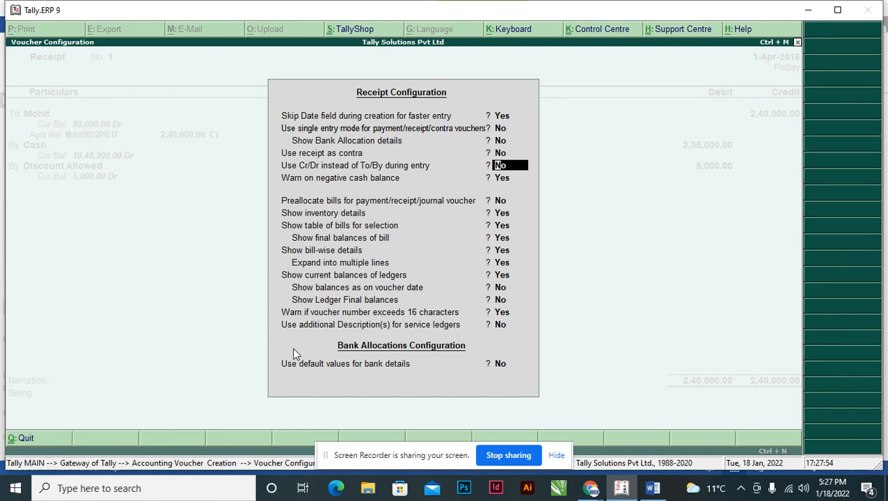
pyautogui.write('y')
pyautogui.press('Return')
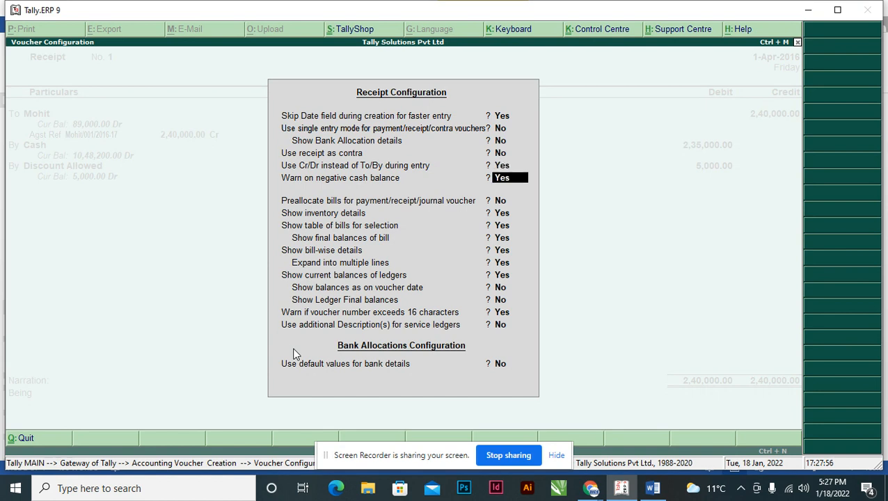
pyautogui.hotkey('ctrl', 'a')
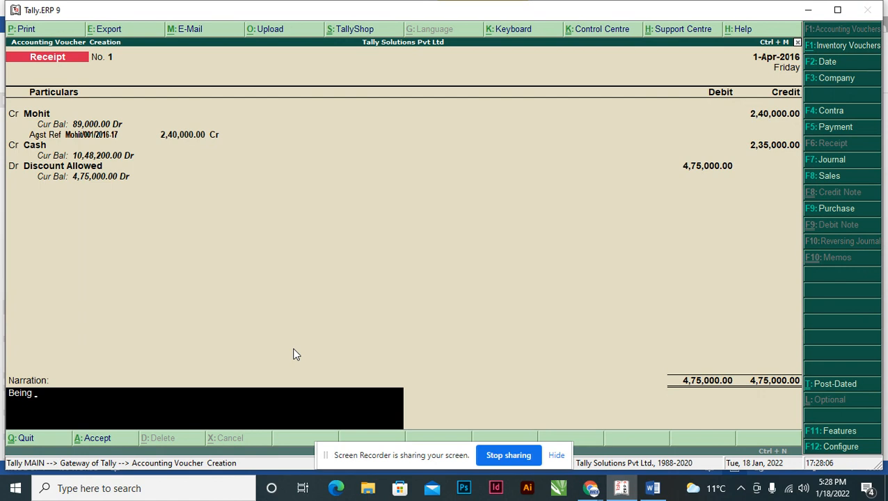
# Complete the receipt narration to record the amount received from the customer, "and full settlement and Discount allowed Rs. 5000".
pyautogui.write('Amount Received from')
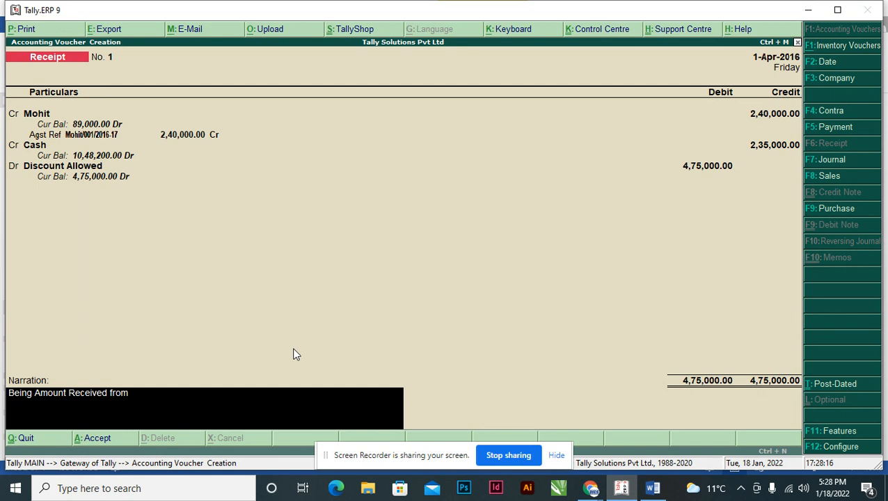
pyautogui.write('Mohit and full settle')
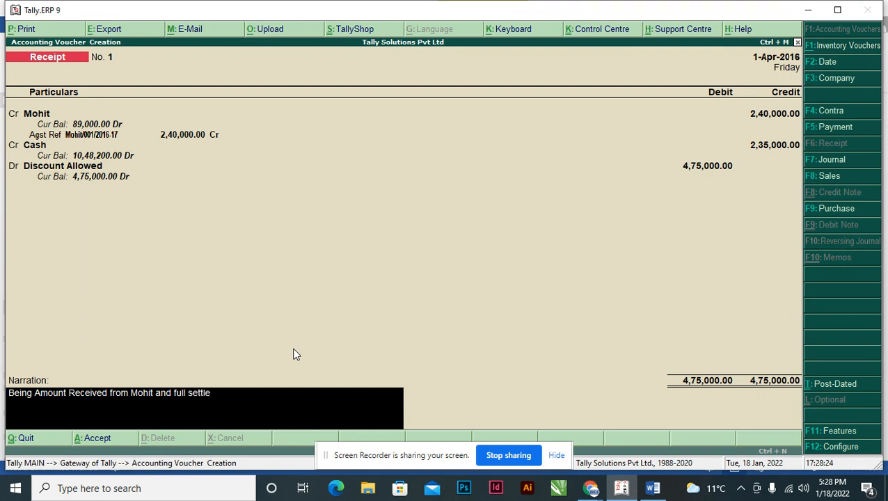
pyautogui.write('ment and D')
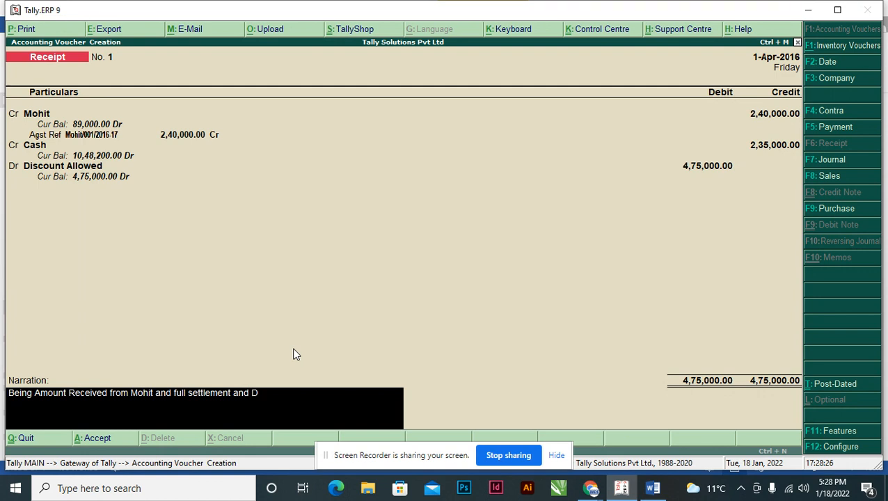
pyautogui.press('BackSpace')
pyautogui.write('Discount allowed Rs. 5000')
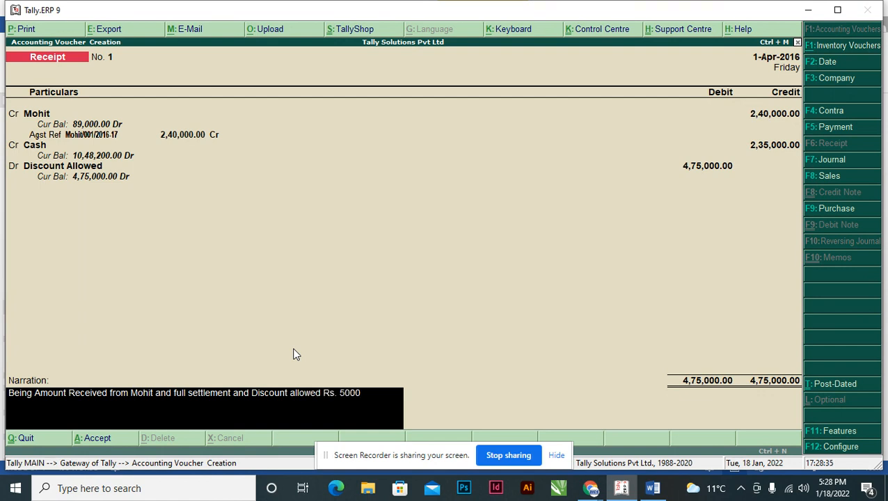
pyautogui.press('Return')
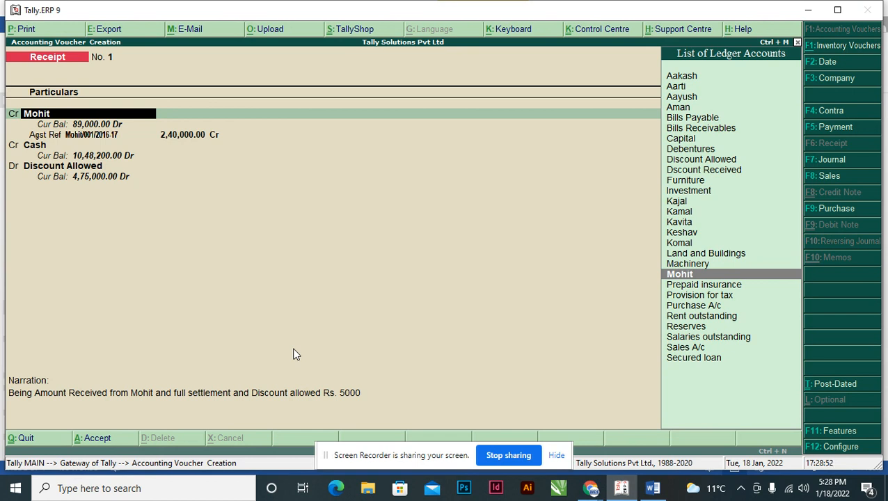
# Change the receipt voucher's Cash line from credit to debit.
pyautogui.press('Return')
pyautogui.press('Return')
pyautogui.press('Return')
pyautogui.press('Return')
pyautogui.press('Return')
pyautogui.press('Return')
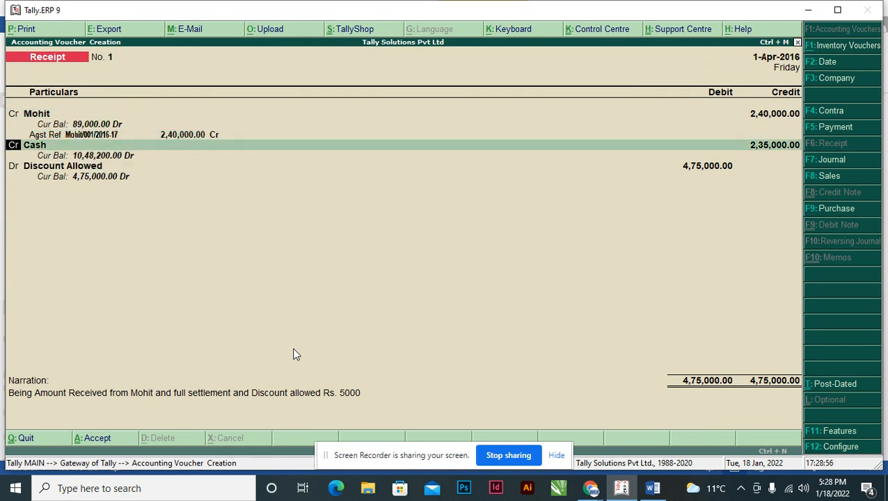
pyautogui.write('d')
# Debit Cash with 2,35,000, keep Discount Allowed at 5,000, and save the receipt voucher.
pyautogui.press('Return')
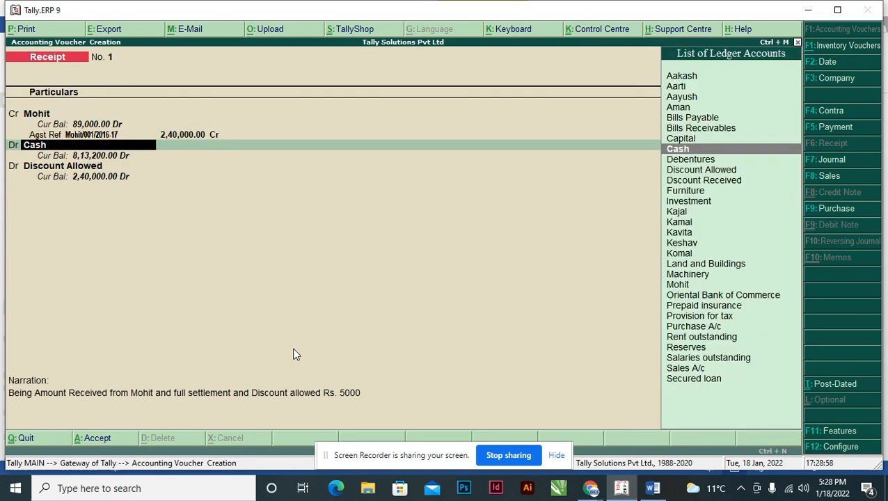
pyautogui.press('Return')
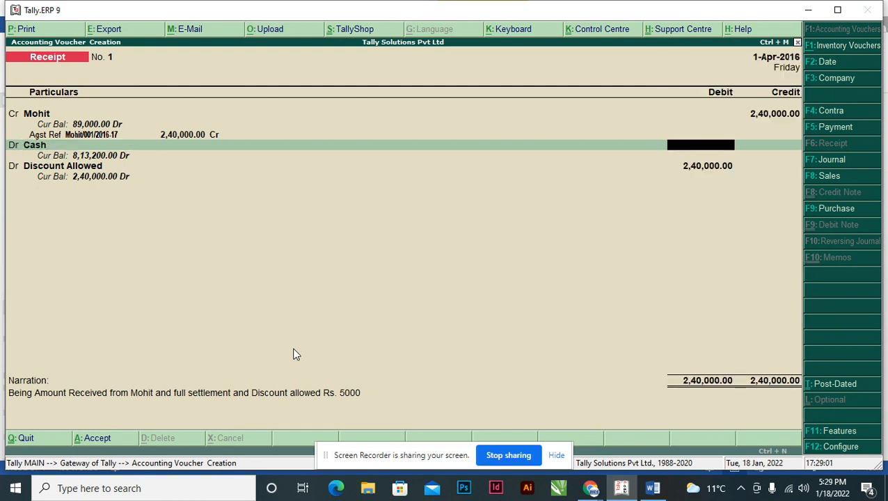
pyautogui.write('235000')
pyautogui.press('Return')
pyautogui.press('Return')
pyautogui.press('Return')
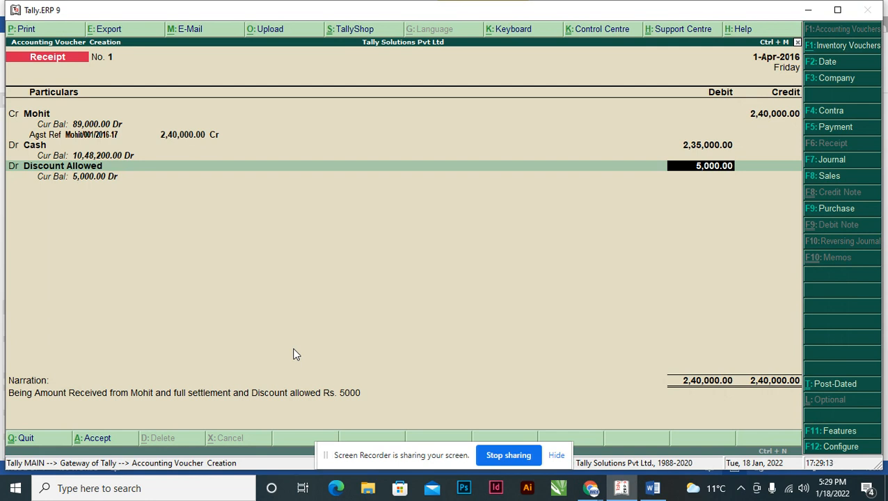
pyautogui.press('Return')
pyautogui.press('Return')
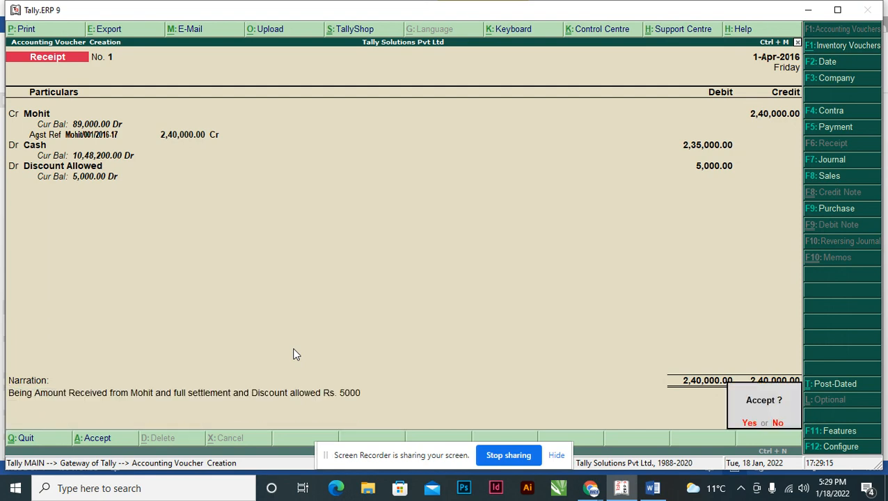
pyautogui.press('Return')
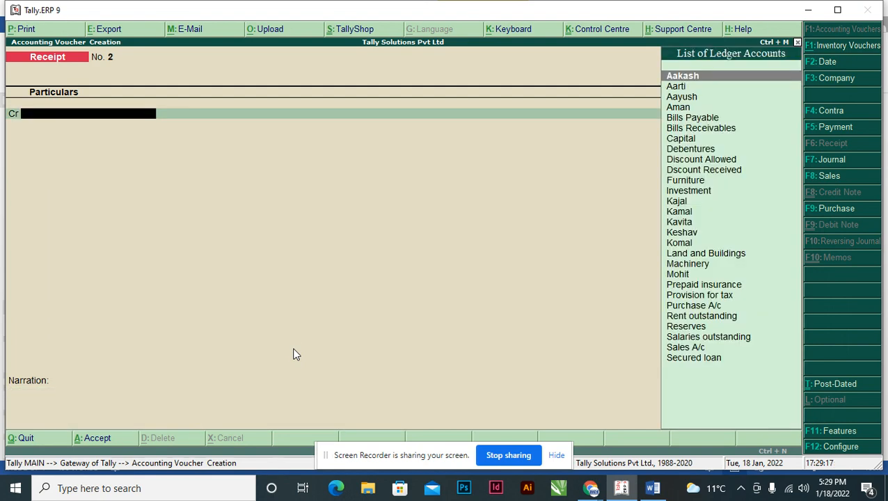
# Check transaction 6 in the Word assignment, and start a payment voucher in Tally that debits its payee's ledger.
pyautogui.hotkey('alt', 'Tab')
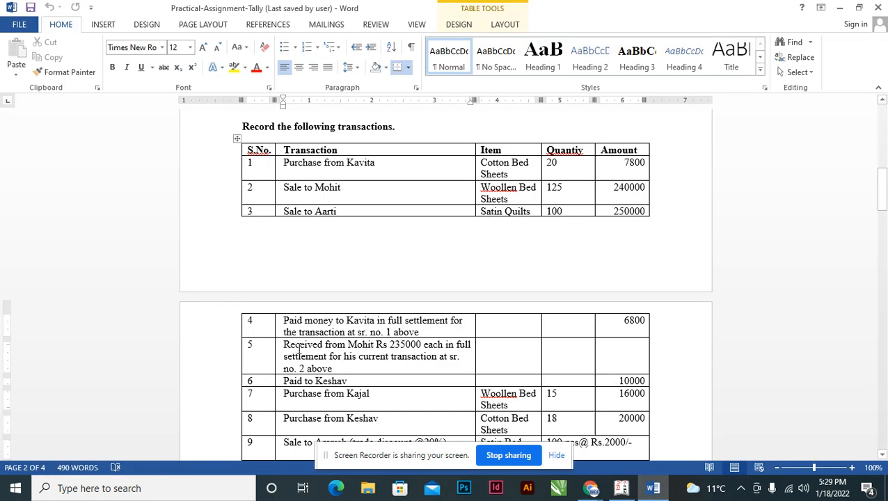
pyautogui.scroll(-2, 358, 339)
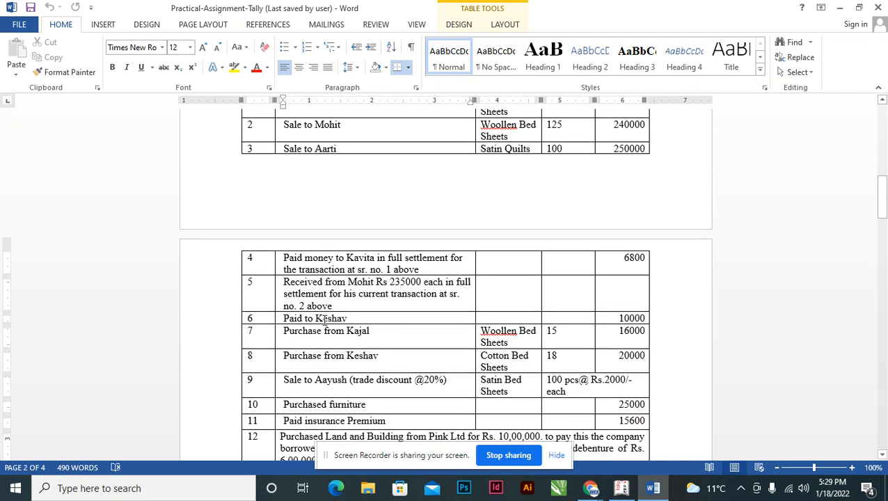
pyautogui.scroll(-1, 324, 319)
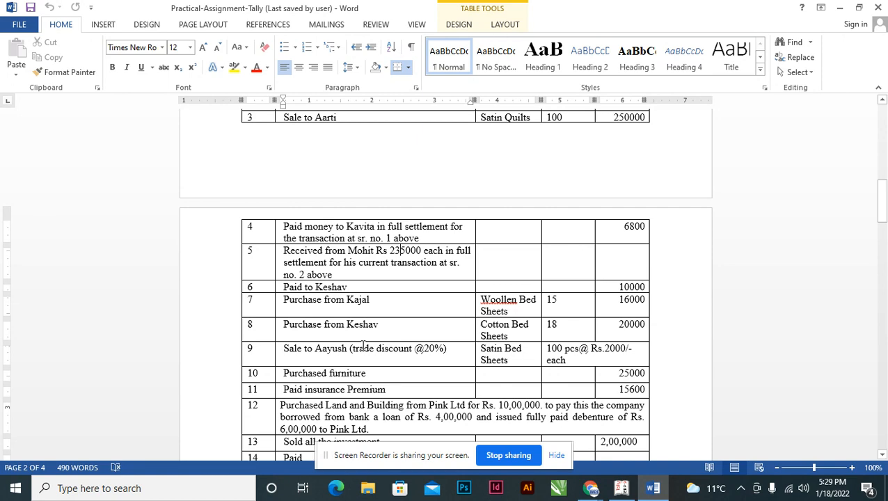
pyautogui.press('alt')
pyautogui.hotkey('alt', 'Tab')
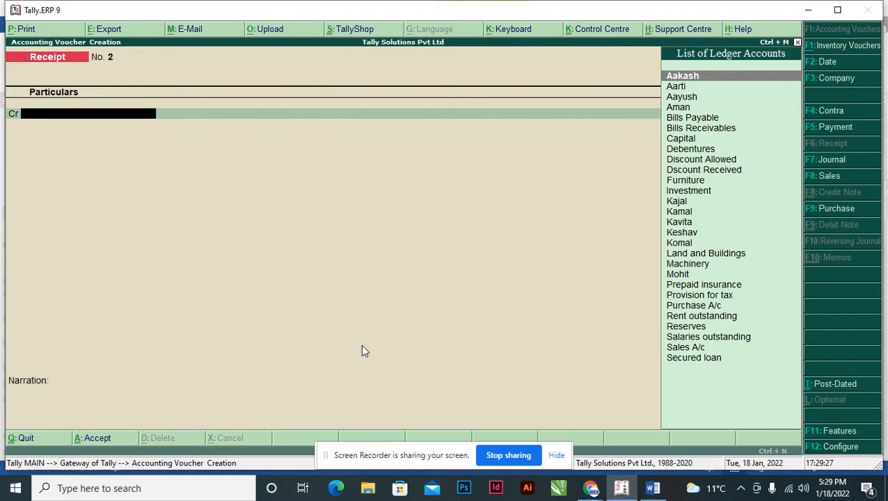
pyautogui.hotkey('alt', 'Tab')
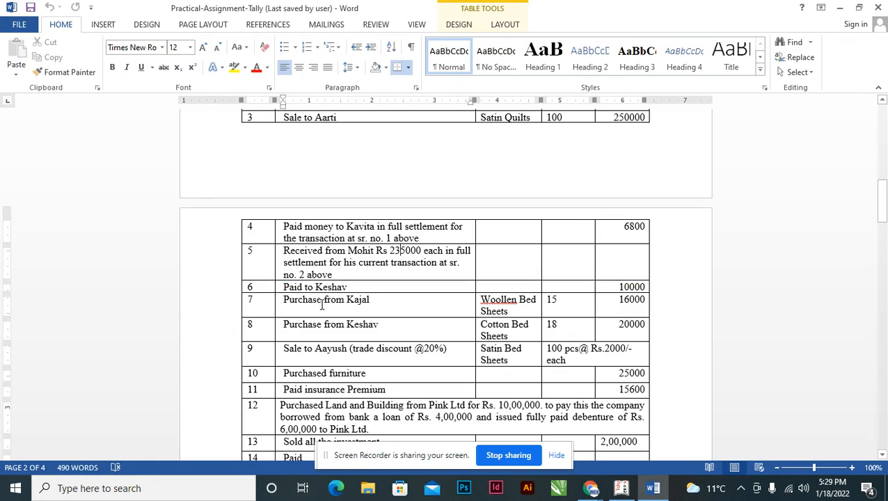
pyautogui.hotkey('alt', 'Tab')
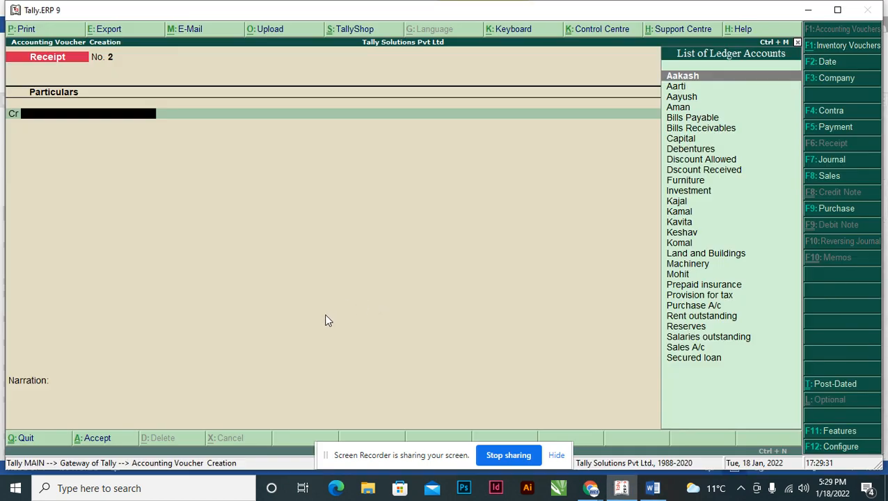
pyautogui.press('F5')
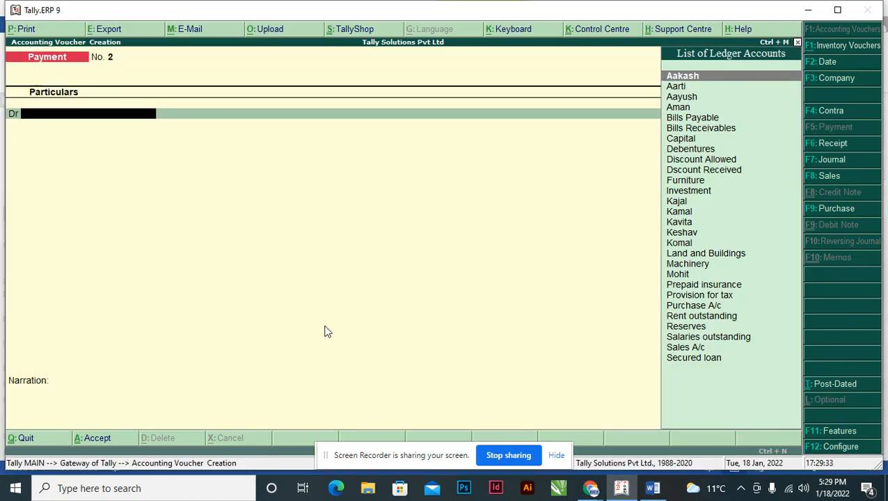
pyautogui.write('Ke')
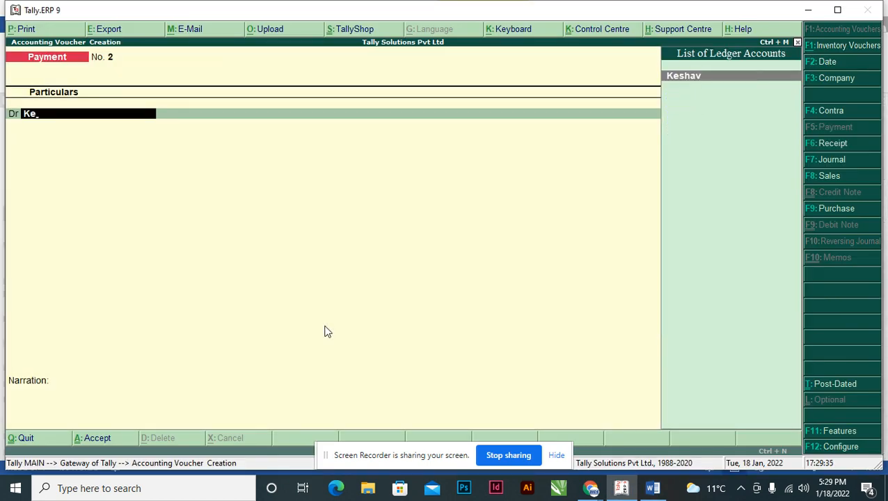
pyautogui.press('Return')
# Check the amount of transaction 6 in the assignment and debit the payee with 10,000.
pyautogui.hotkey('alt', 'Tab')
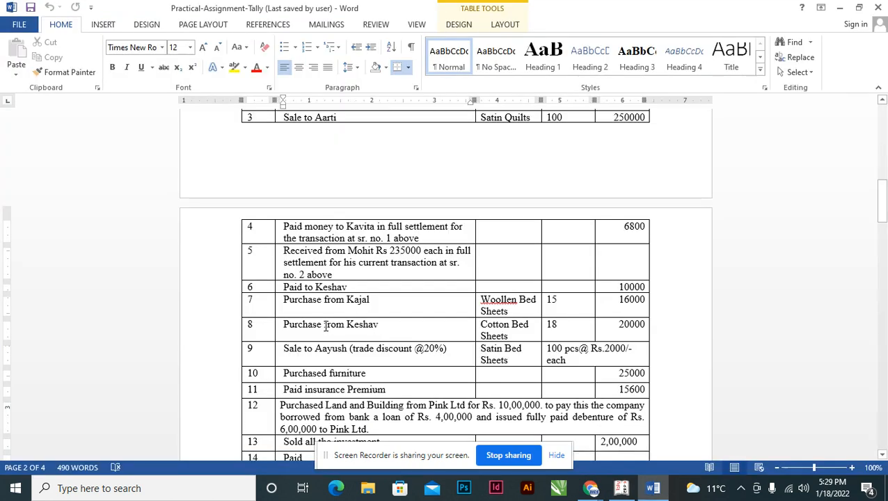
pyautogui.hotkey('alt', 'Tab')
pyautogui.write('1000')
pyautogui.press('Return')
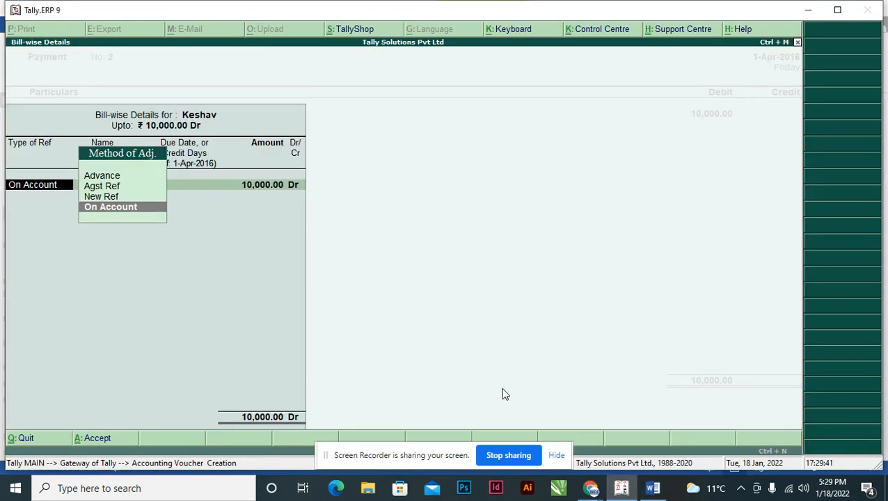
# Check the assignment again and adjust the payee's 10,000 debit as On Account in the bill-wise details.
pyautogui.hotkey('alt', 'Tab')
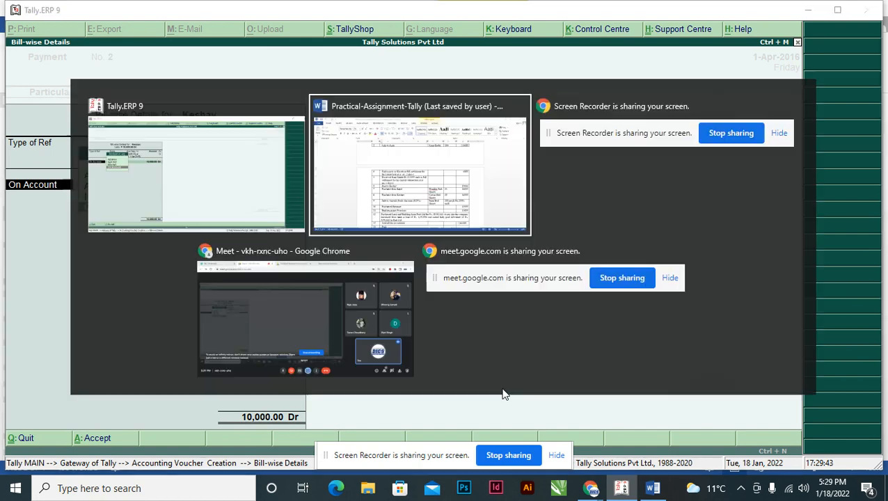
pyautogui.hotkey('alt', 'Tab')
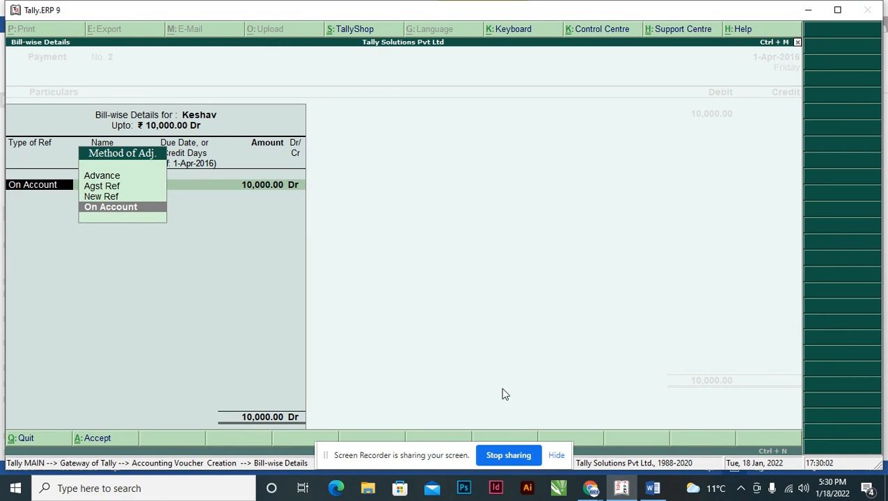
pyautogui.press('Escape')
pyautogui.press('Escape')
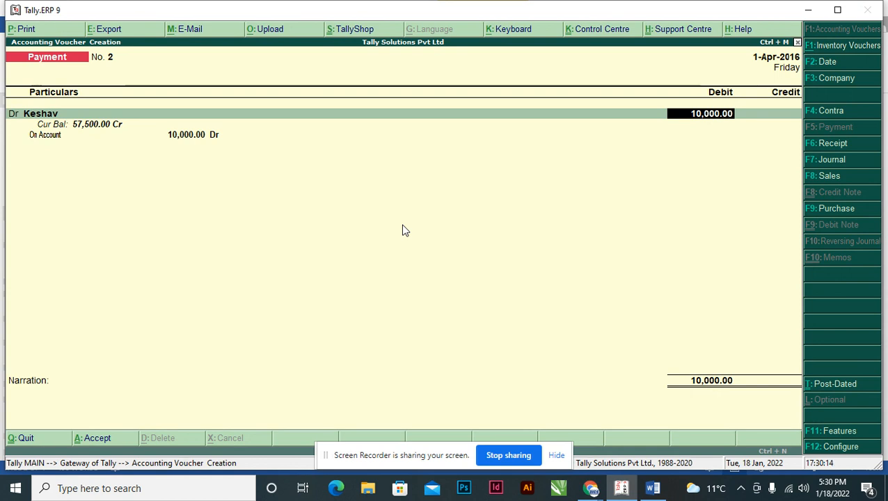
pyautogui.press('Return')
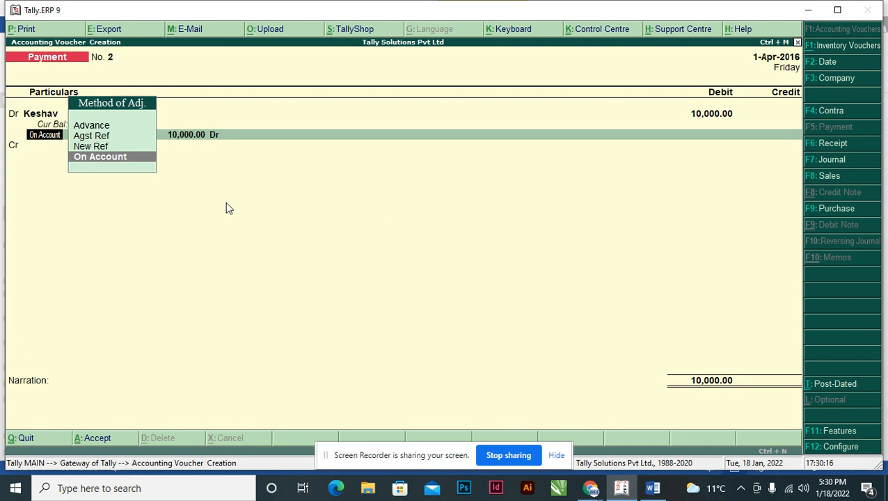
pyautogui.click(130, 157)
pyautogui.press('Return')
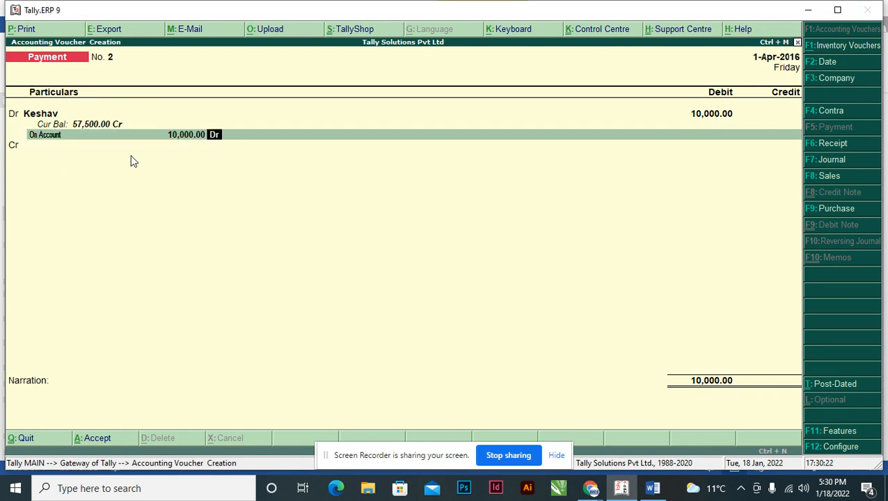
pyautogui.press('Return')
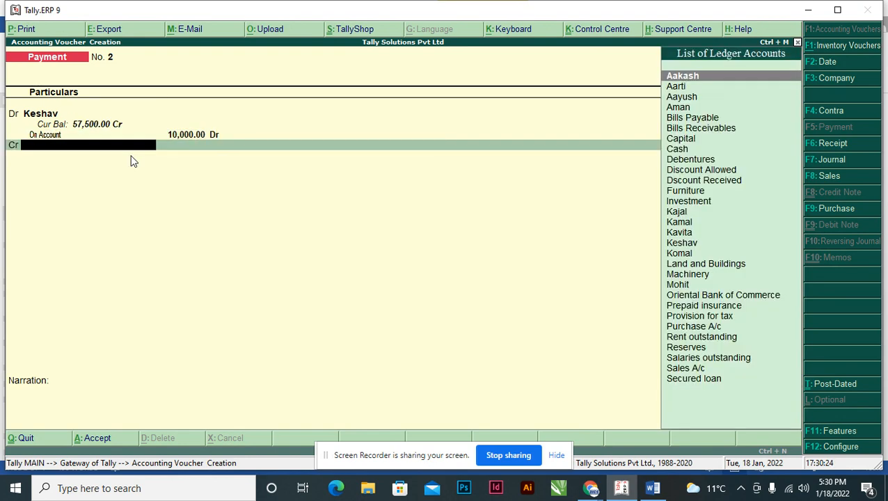
# Recheck the assignment and credit Cash with 10,000 in the payment voucher.
pyautogui.hotkey('alt', 'Tab')
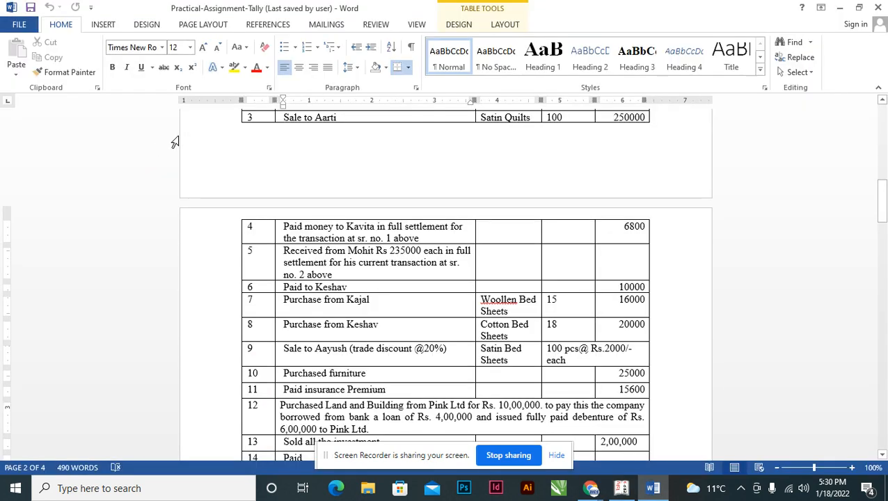
pyautogui.hotkey('alt', 'Tab')
pyautogui.write('cash')
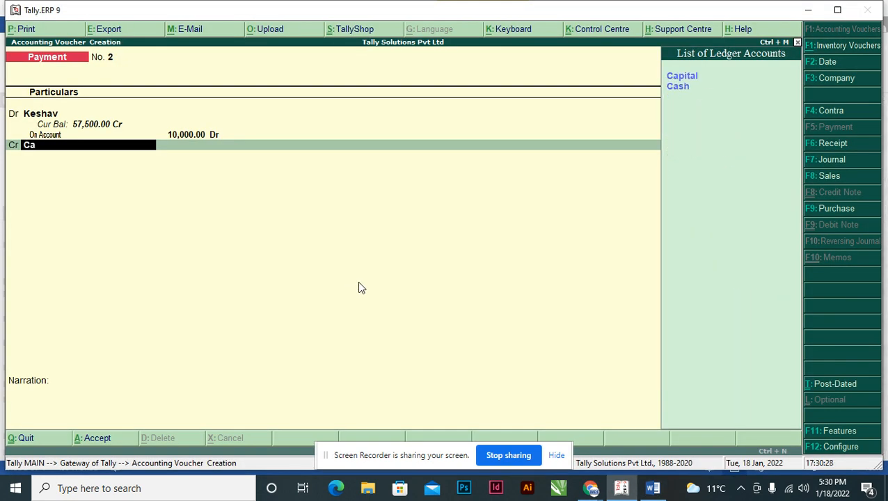
pyautogui.press('Return')
pyautogui.press('Return')
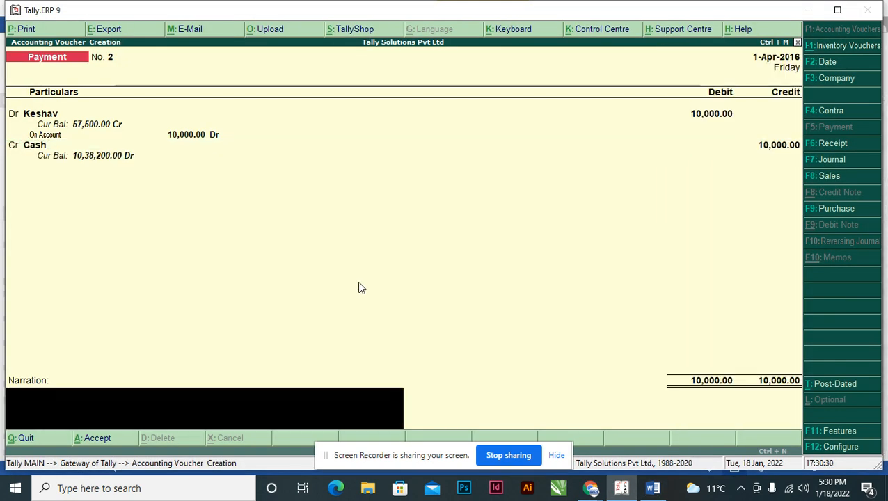
# Enter the narration "being cash paid to" followed by the payee's name, and save the payment voucher.
pyautogui.write('being cash paid to keshav')
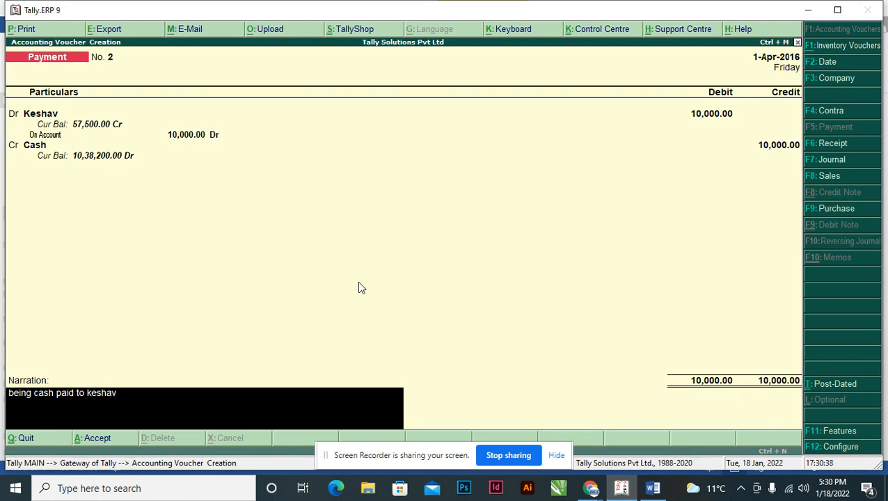
pyautogui.press('Return')
pyautogui.press('Return')
# Check transaction 7 in the Word assignment and open a new purchase voucher in Tally.
pyautogui.hotkey('alt', 'Tab')
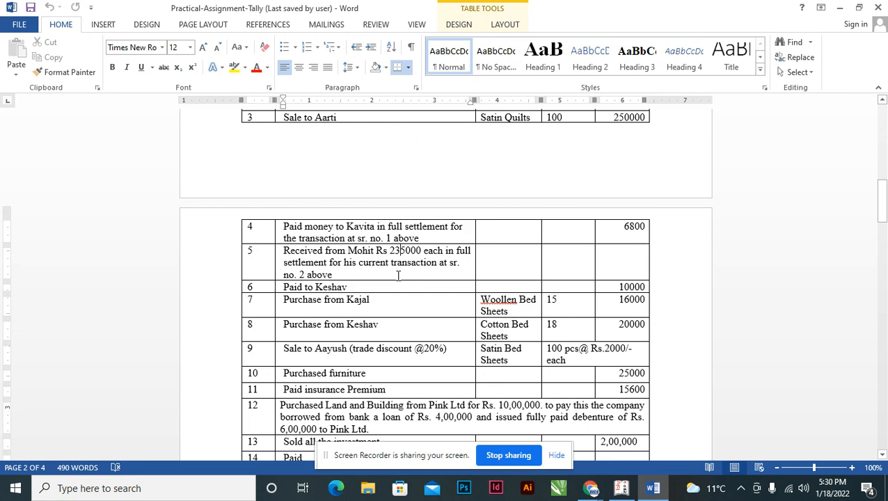
pyautogui.hotkey('alt', 'Tab')
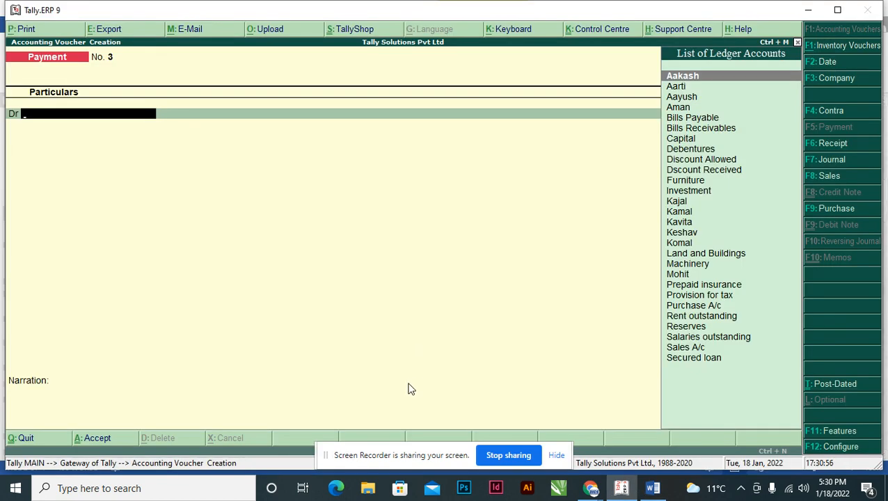
pyautogui.press('F9')
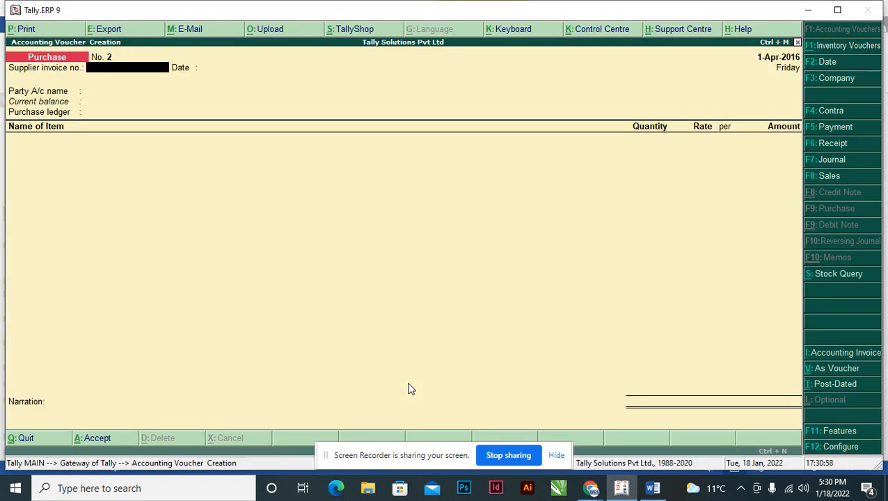
# Set the purchase voucher's party account to transaction 7's supplier and its purchase ledger to Purchase A/c.
pyautogui.press('Return')
pyautogui.press('Return')
pyautogui.write('Kaj')
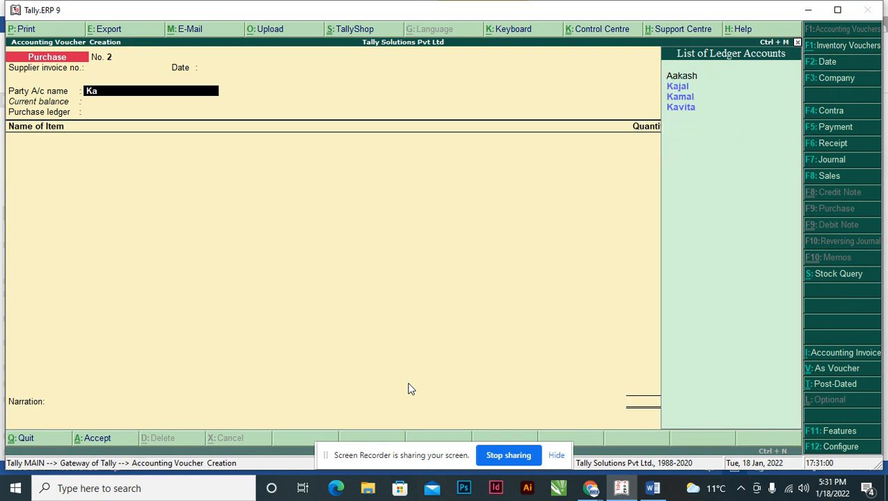
pyautogui.press('Return')
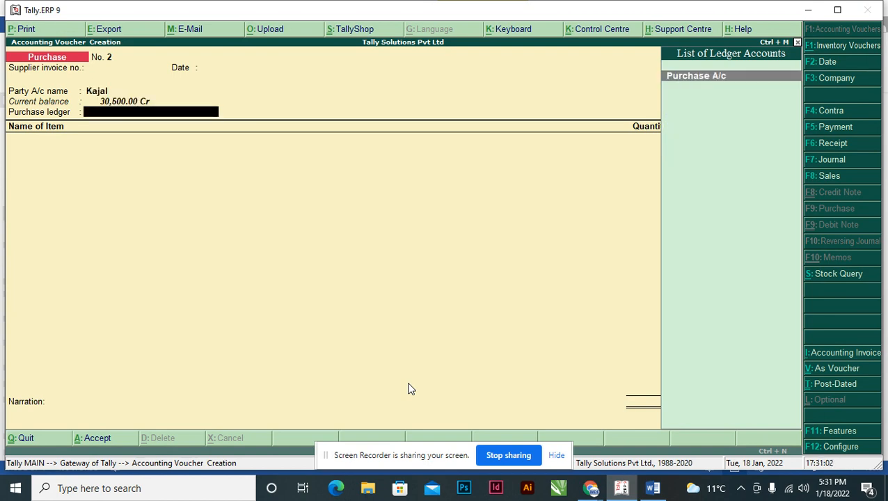
pyautogui.press('Return')
# Check transaction 7 in the Word assignment and add the stock item Woollen B with a quantity of 15 pcs.
pyautogui.hotkey('alt', 'Tab')
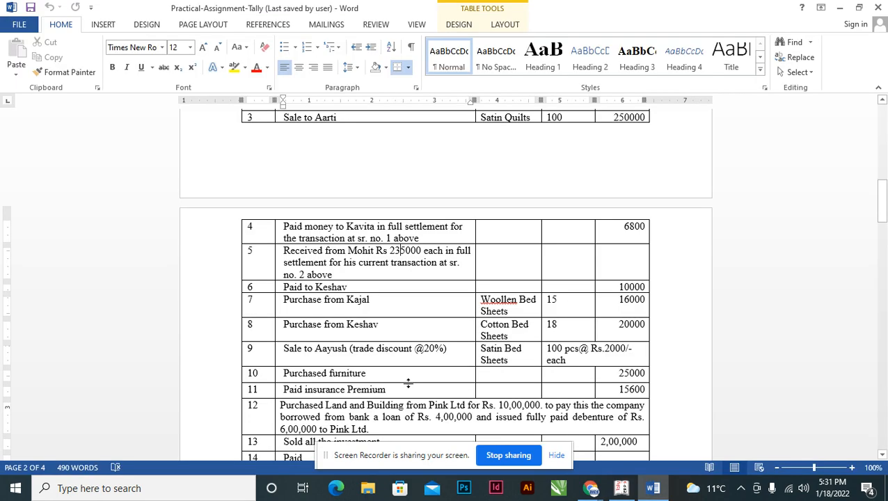
pyautogui.hotkey('alt', 'Tab')
pyautogui.write('W')
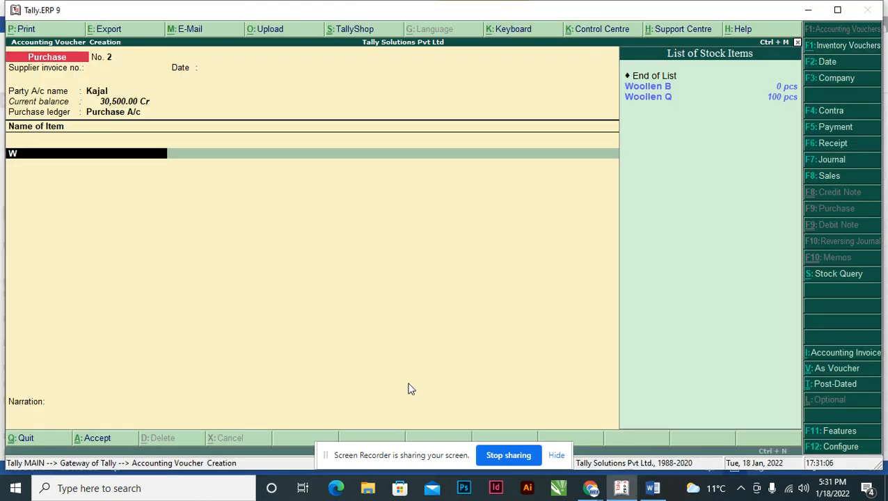
pyautogui.press('Return')
pyautogui.hotkey('alt', 'Tab')
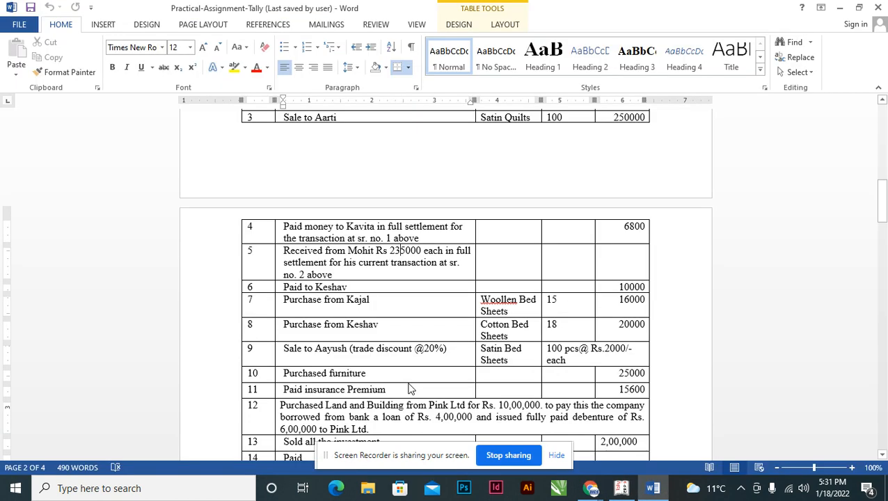
pyautogui.hotkey('alt', 'Tab')
pyautogui.write('15')
pyautogui.press('Return')
pyautogui.press('Return')
pyautogui.press('Return')
# Recheck the assignment and set the Woollen B line's amount to 16,000, leaving the rate entry as offered.
pyautogui.hotkey('alt', 'Tab')
pyautogui.hotkey('alt', 'Tab')
pyautogui.write('16000')
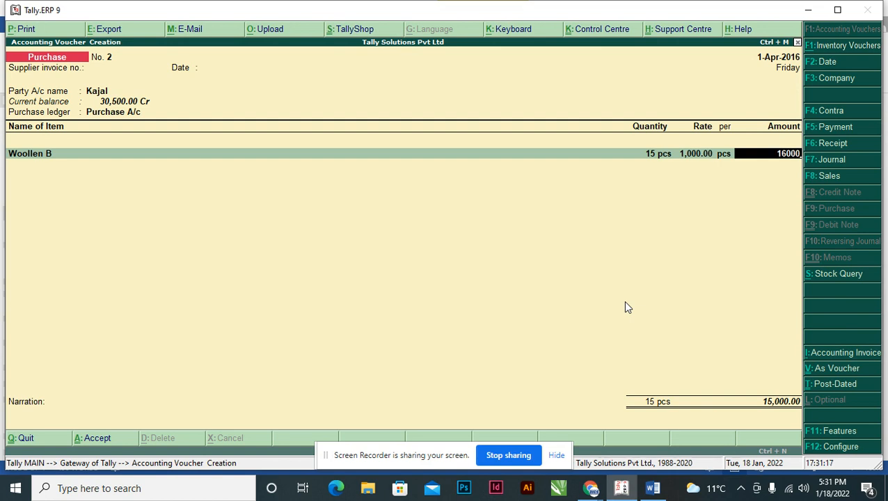
pyautogui.press('Return')
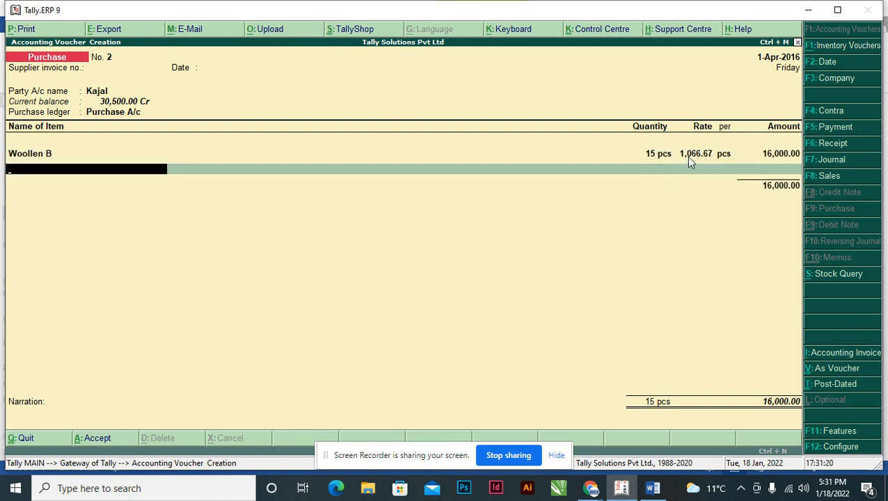
# End the item list and record the supplier's 16,000 credit as New Ref 2 in the bill-wise details.
pyautogui.press('Return')
pyautogui.press('Return')
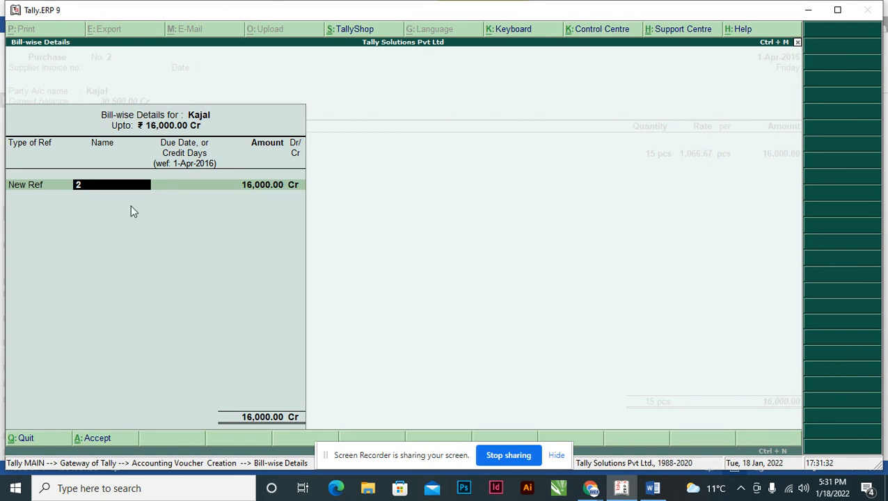
pyautogui.press('Return')
pyautogui.press('Return')
pyautogui.press('Return')
pyautogui.press('Return')
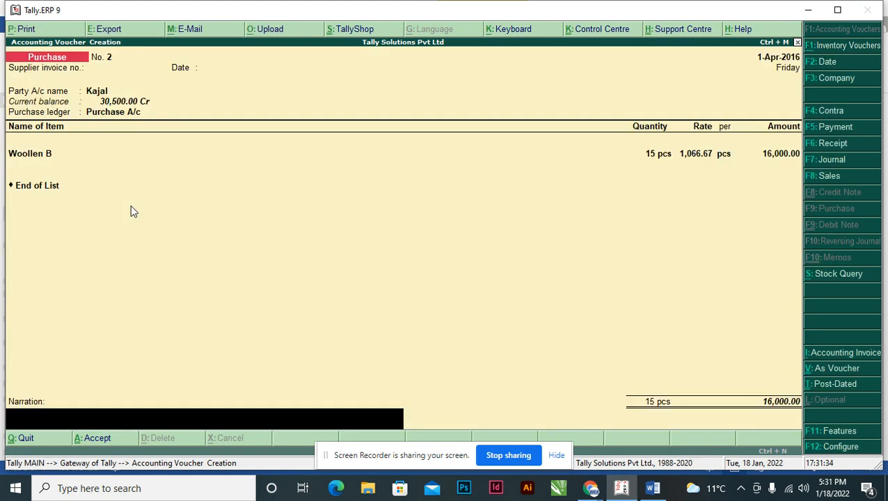
# Enter the narration "being goods purchased from" with the supplier's name and "on credit", and save the purchase voucher.
pyautogui.write('being')
pyautogui.write('goods purchased from k')
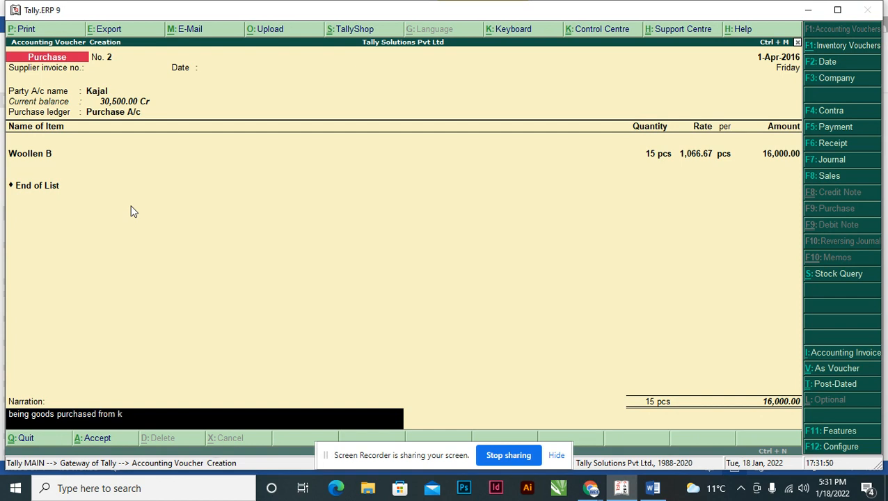
pyautogui.write('ajal on credit')
pyautogui.hotkey('ctrl', 'a')
# Check transaction 8 in Word, and set the new purchase voucher's party to its supplier and the ledger to Purchase A/c.
pyautogui.hotkey('alt', 'Tab')
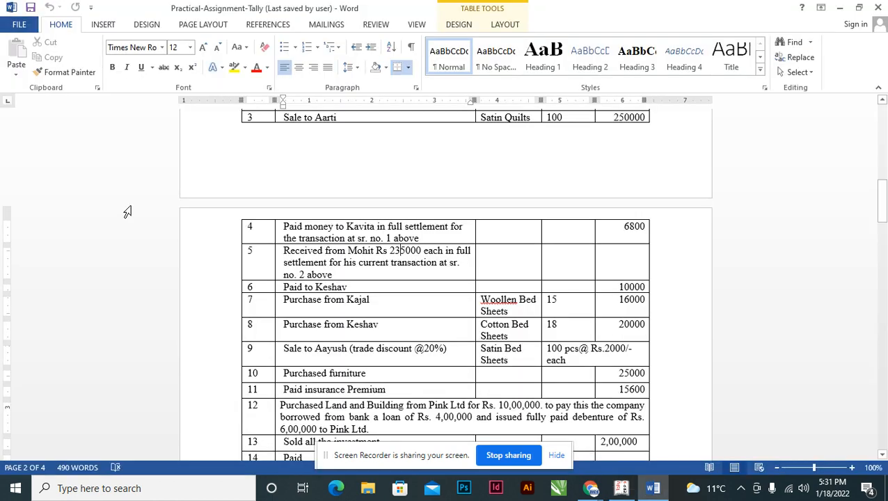
pyautogui.scroll(-2, 245, 198)
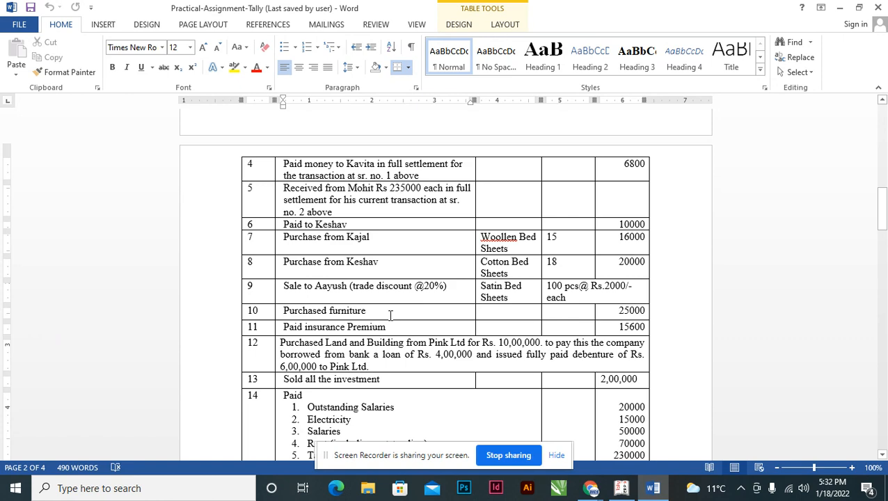
pyautogui.hotkey('alt', 'Tab')
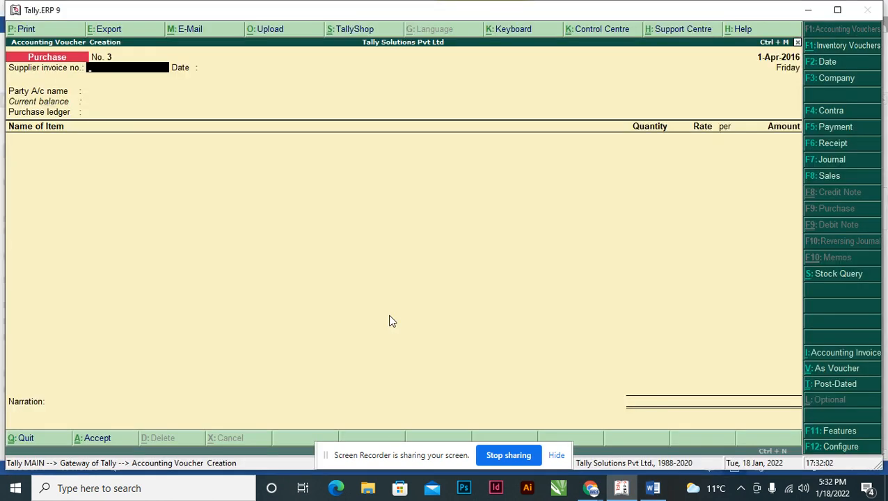
pyautogui.press('Return')
pyautogui.press('Return')
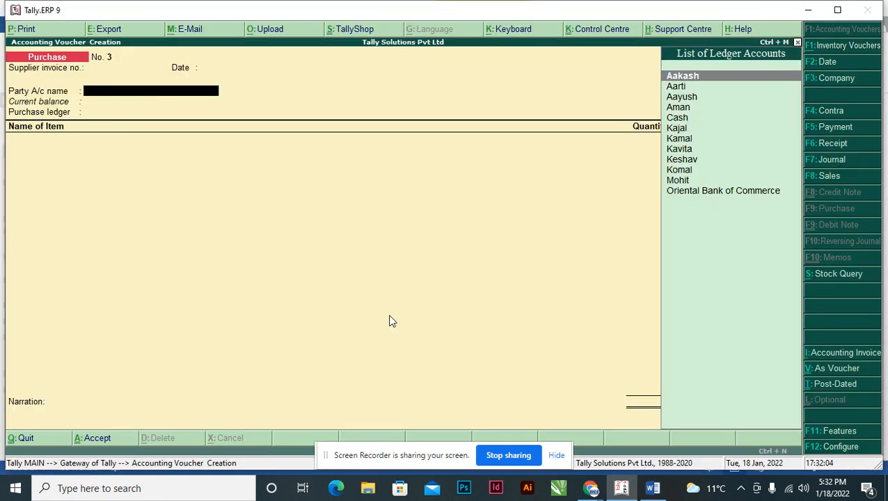
pyautogui.write('ke')
pyautogui.press('Return')
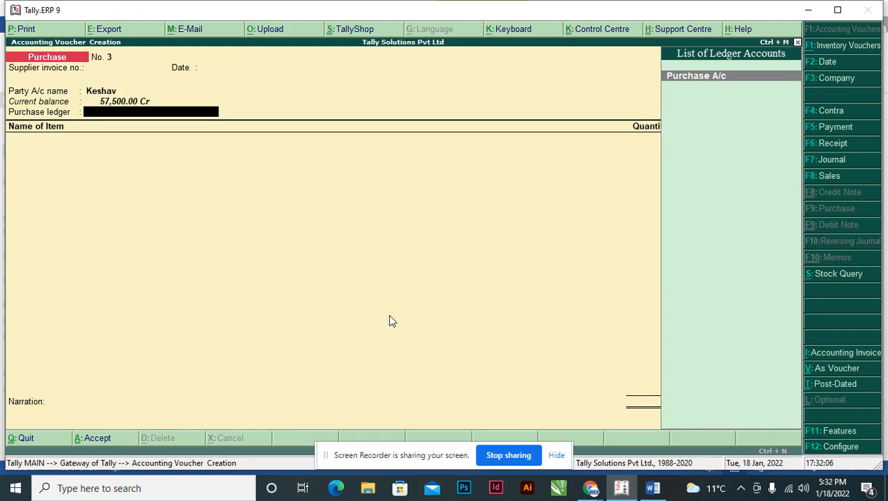
pyautogui.press('Return')
# Check transaction 8's item details in Word and add the stock item Cotton B with a quantity of 18 pcs.
pyautogui.hotkey('alt', 'Tab')
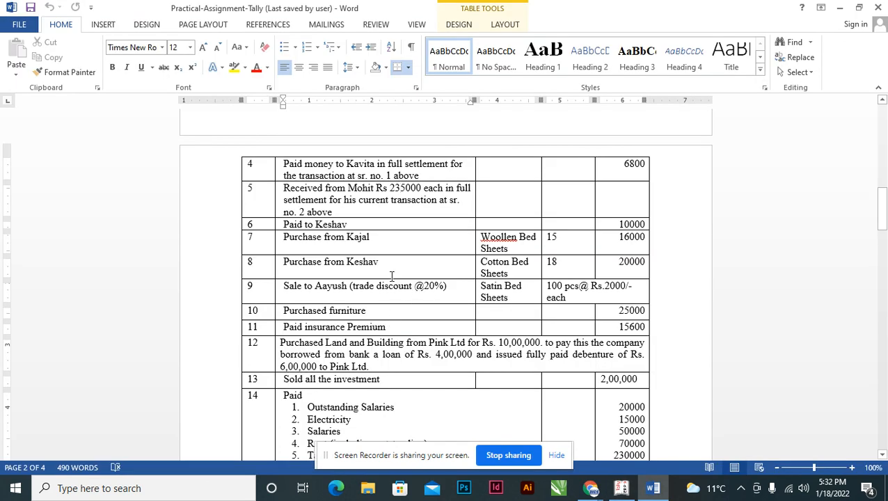
pyautogui.hotkey('alt', 'Tab')
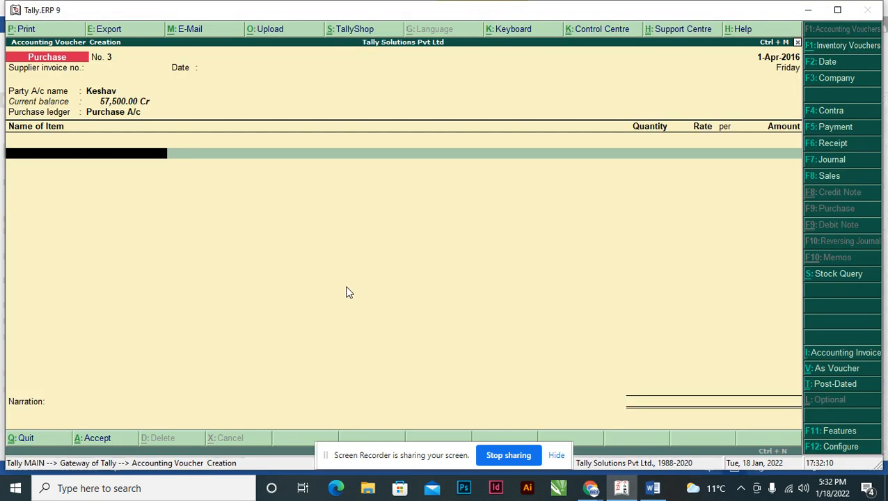
pyautogui.write('Co')
pyautogui.press('Return')
pyautogui.write('18')
pyautogui.press('Return')
# Recheck the assignment and set the Cotton B line's amount to 20,000.
pyautogui.hotkey('alt', 'Tab')
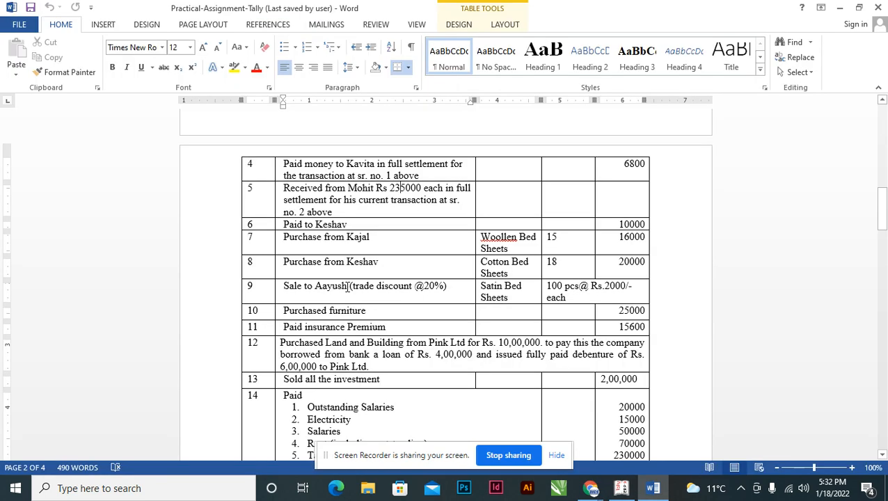
pyautogui.hotkey('alt', 'Tab')
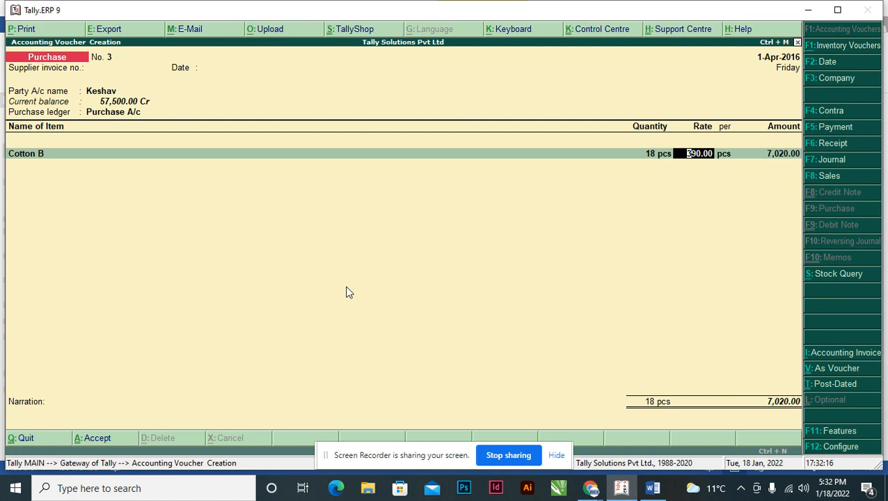
pyautogui.press('Return')
pyautogui.write('20000')
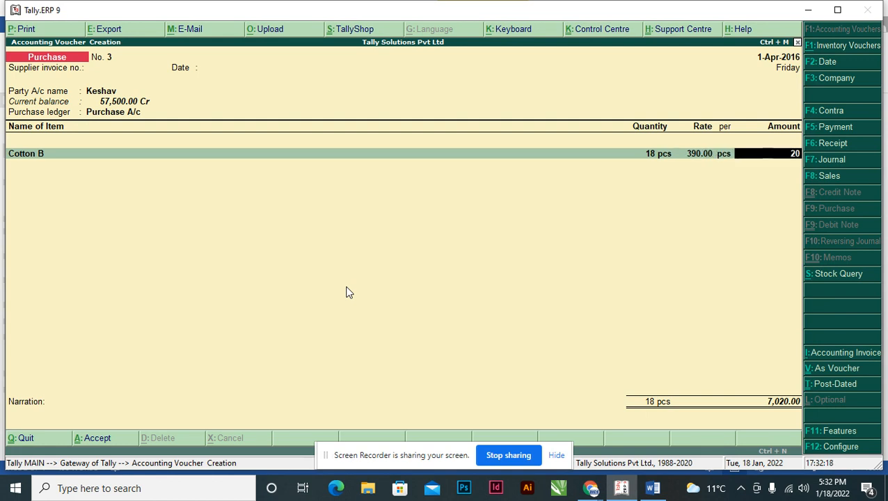
pyautogui.press('Return')
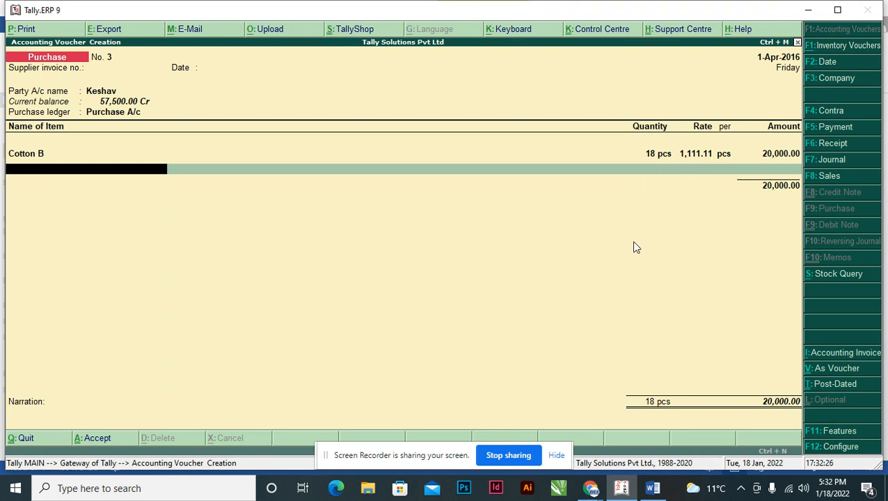
# End the item list and record the supplier's 20,000 credit as New Ref 3 in the bill-wise details.
pyautogui.press('Return')
pyautogui.press('Return')
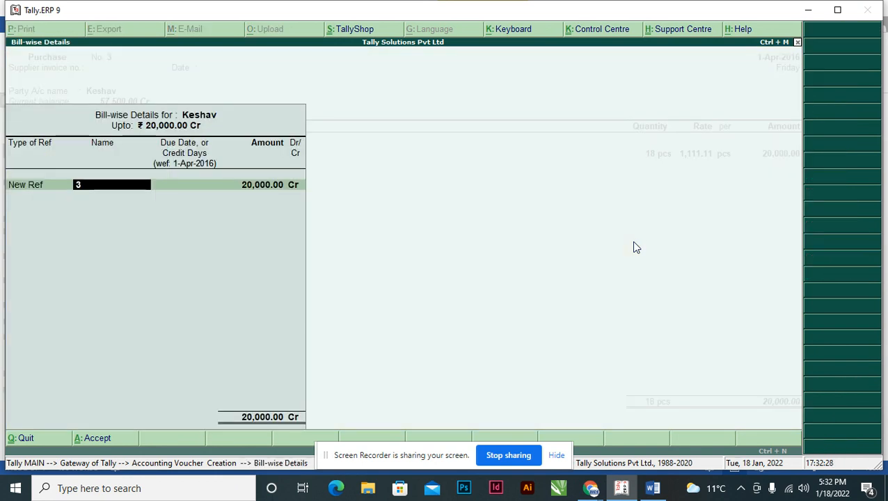
pyautogui.press('Return')
pyautogui.press('Return')
pyautogui.press('Return')
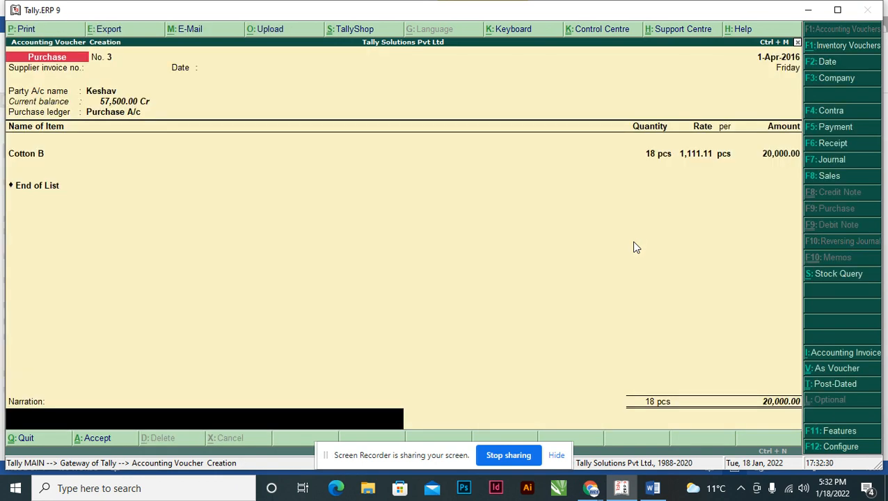
# Enter the narration "Being goods purchased from" with the supplier's name and "on Credit.", and save the purchase voucher.
pyautogui.write('Being goods purchased from Kesha')
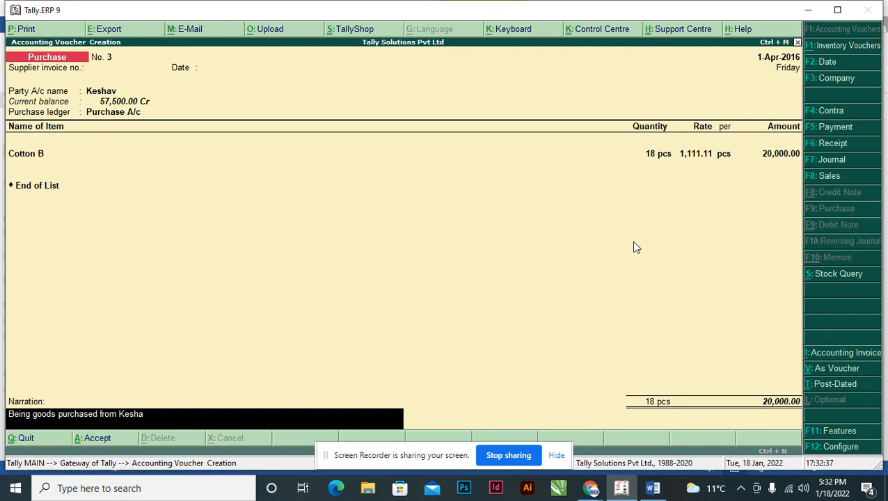
pyautogui.write('v on Credit.')
pyautogui.press('Return')
# Examine transaction 9, the Satin Bed Sheets sale with a trade discount, in the Word assignment and return to Tally.
pyautogui.hotkey('alt', 'Tab')
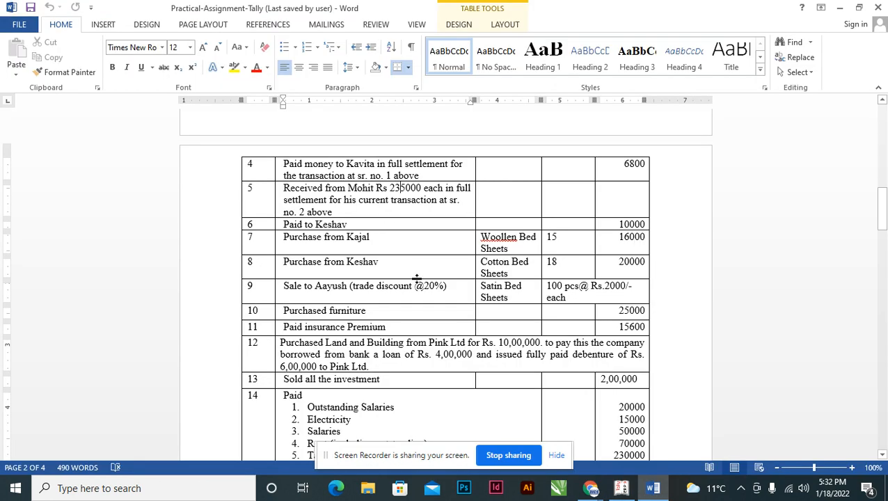
pyautogui.scroll(-1, 416, 280)
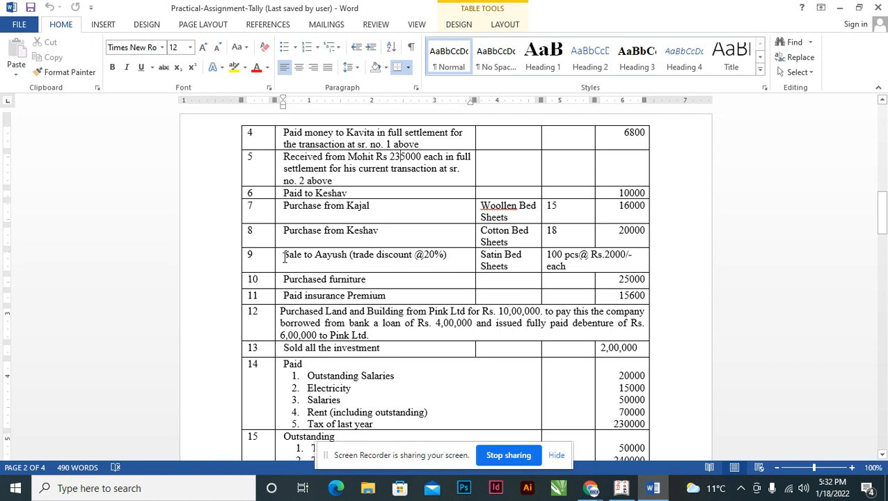
pyautogui.moveTo(282, 255); pyautogui.dragTo(375, 256)
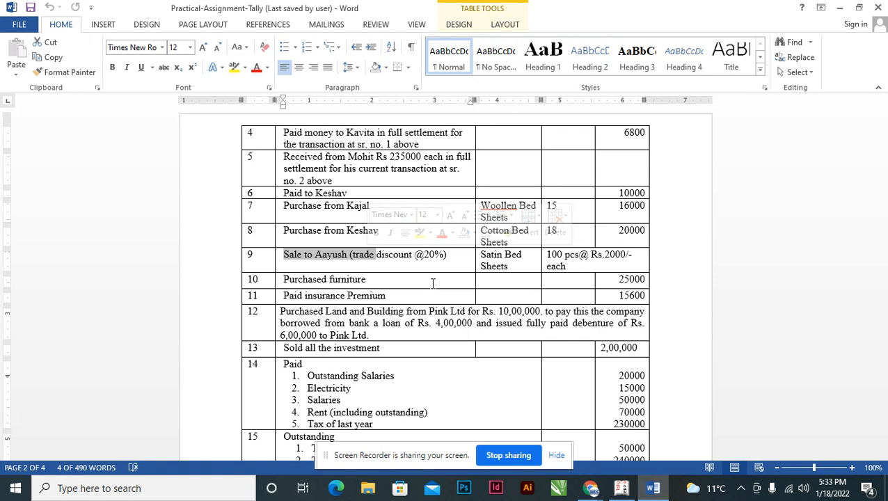
pyautogui.hotkey('alt', 'Tab')
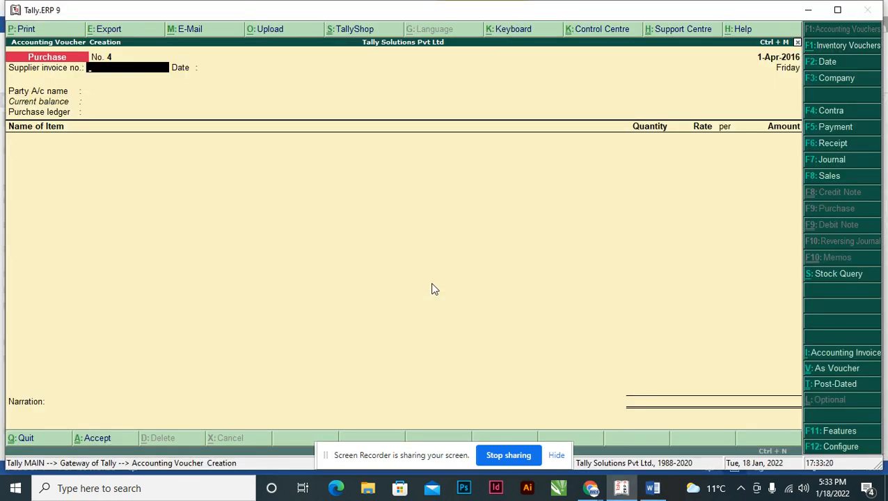
pyautogui.press('Return')
pyautogui.press('Return')
pyautogui.hotkey('alt', 'Tab')
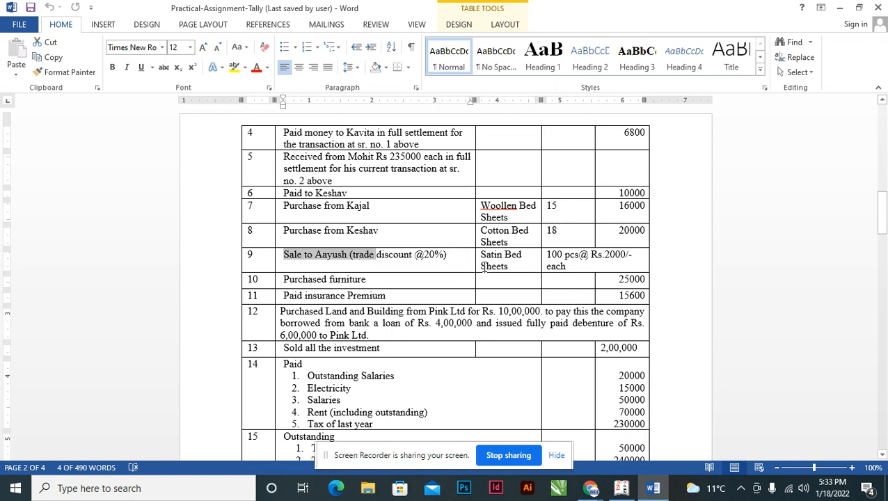
pyautogui.hotkey('alt', 'Tab')
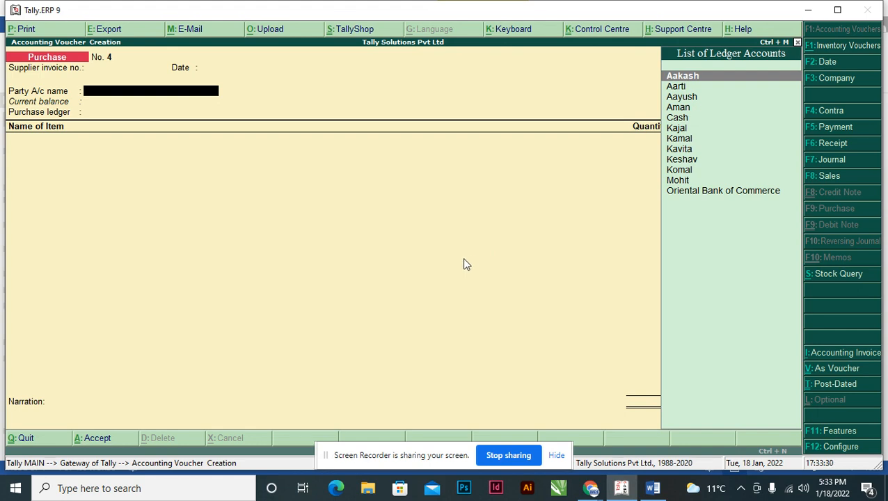
# Set "Use separate discount column in invoices" to Yes in the company's inventory features and save them.
pyautogui.press('F11')
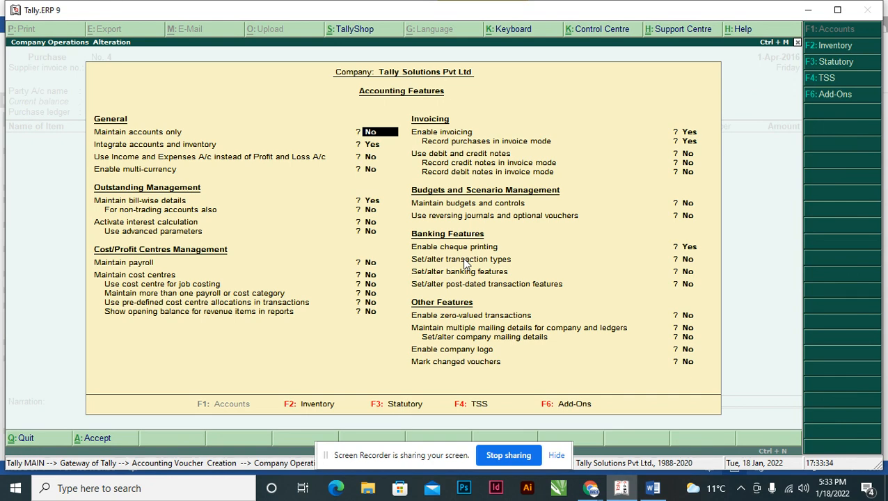
pyautogui.press('F2')
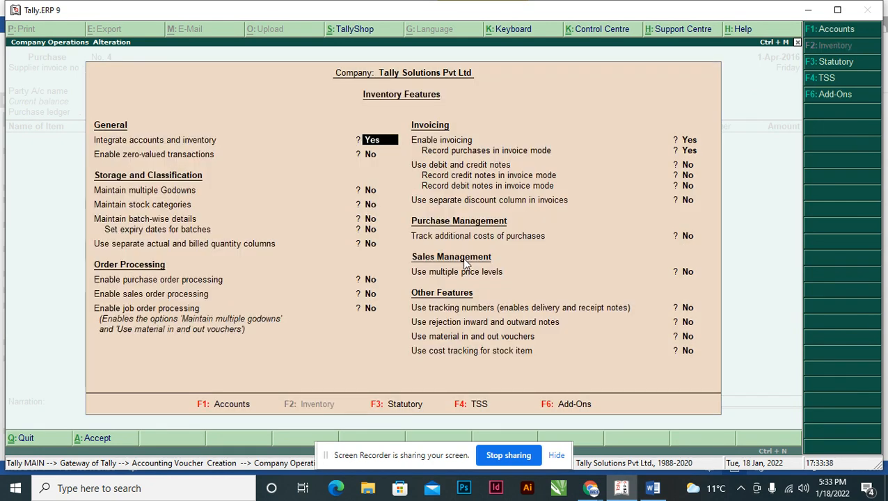
pyautogui.press('Return')
pyautogui.press('Return')
pyautogui.press('Return')
pyautogui.press('Return')
pyautogui.press('Return')
pyautogui.press('Return')
pyautogui.press('Return')
pyautogui.press('Return')
pyautogui.press('Return')
pyautogui.press('Return')
pyautogui.press('Return')
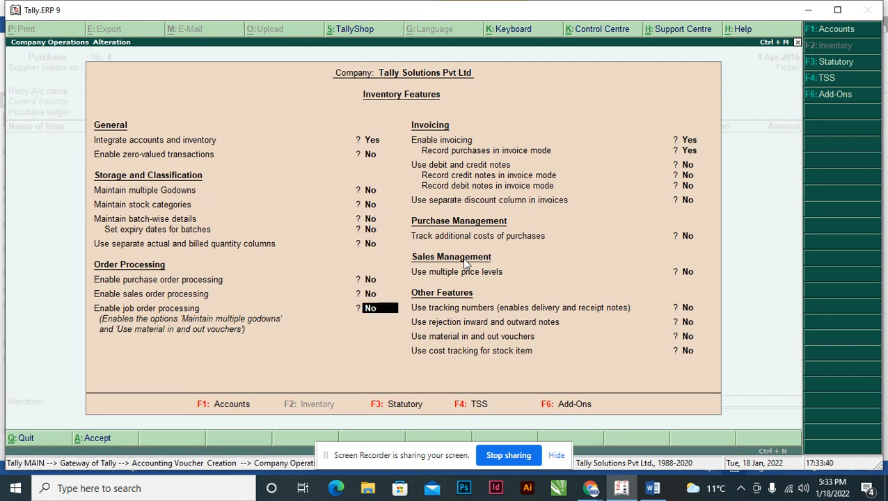
pyautogui.write('y')
pyautogui.press('Return')
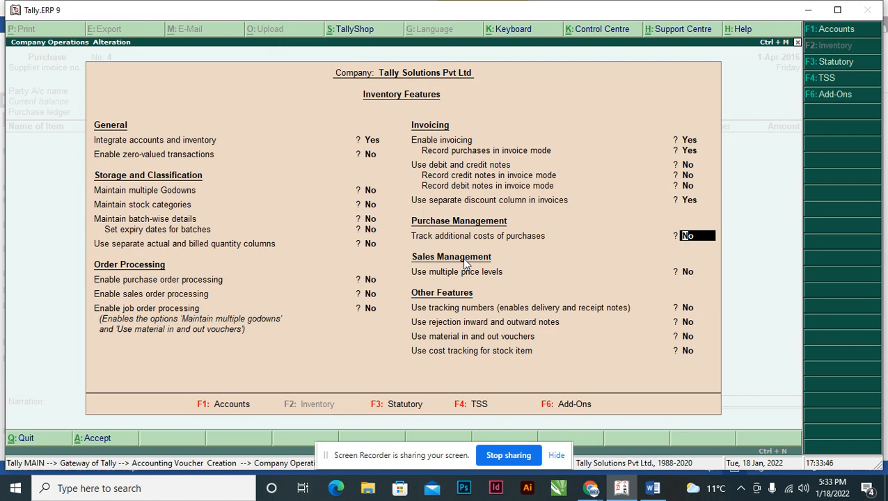
pyautogui.hotkey('ctrl', 'a')
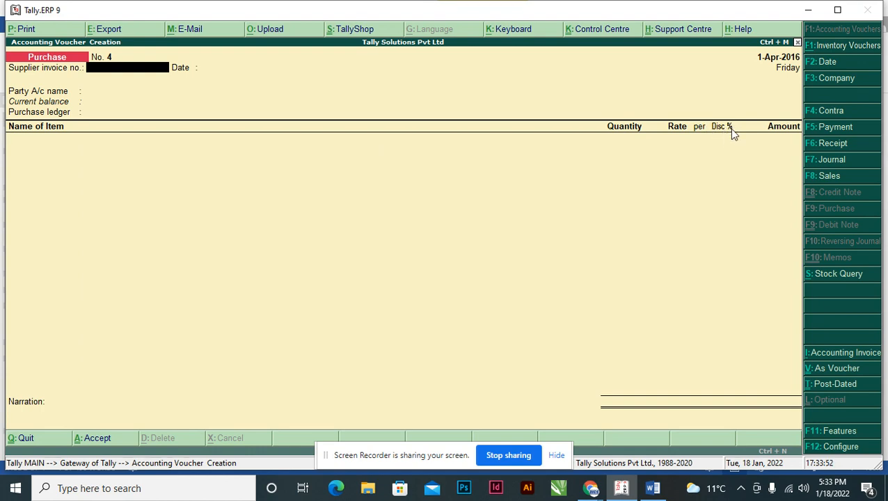
# Check transaction 9's customer in the Word assignment and choose that customer as the voucher's party account.
pyautogui.press('Return')
pyautogui.press('Return')
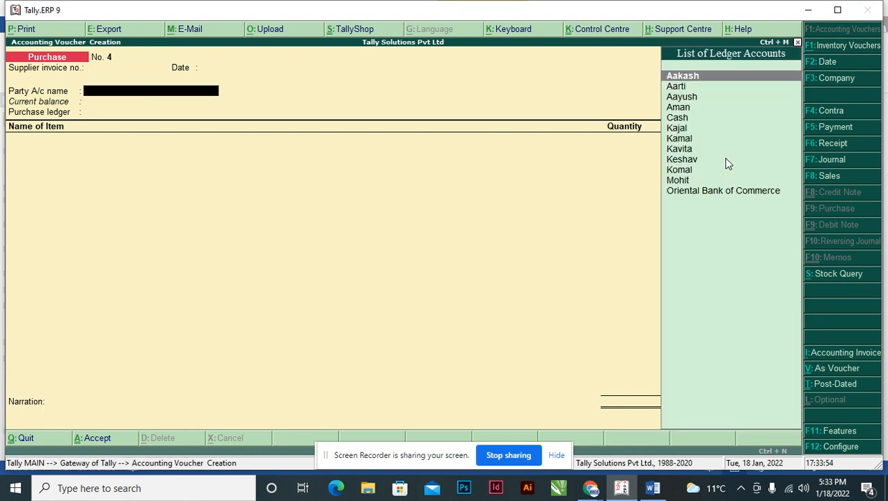
pyautogui.hotkey('alt', 'Tab')
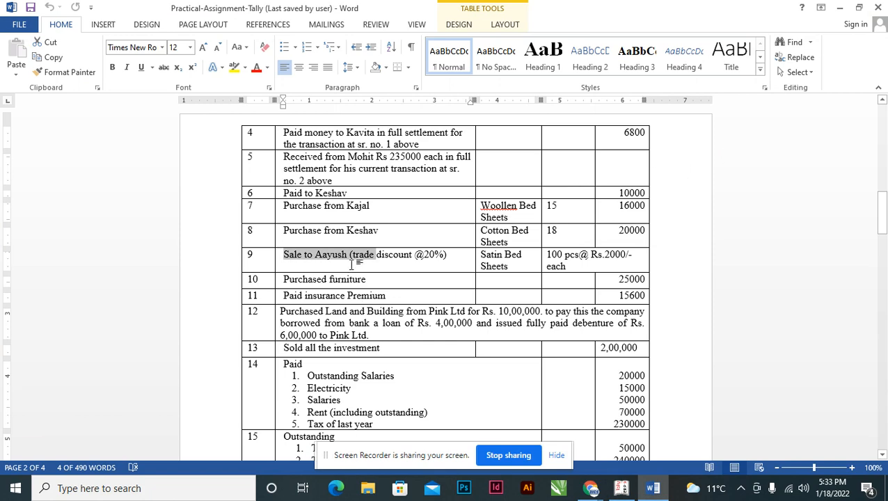
pyautogui.hotkey('alt', 'Tab')
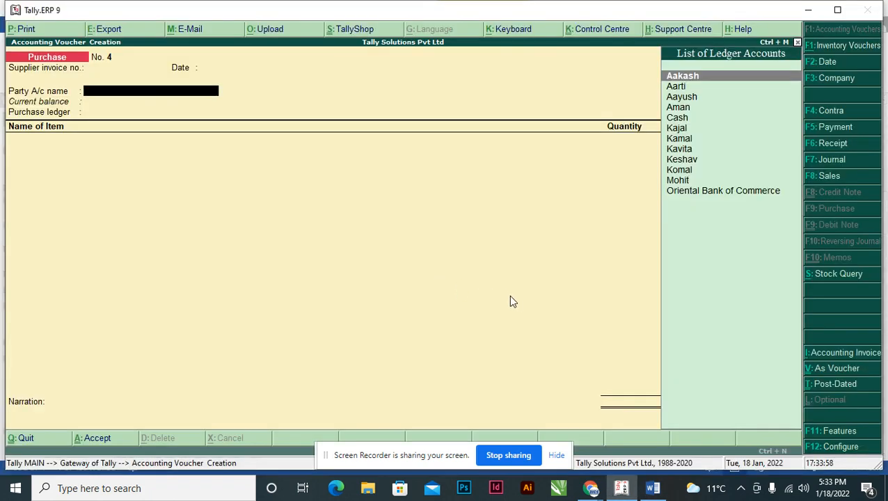
pyautogui.write('Ay')
pyautogui.press('Return')
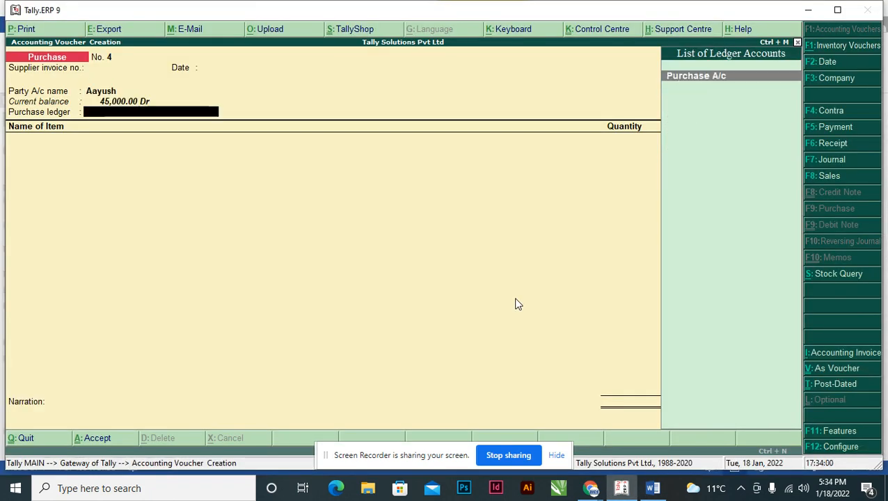
# Change the voucher type to Sales, keep the chosen customer as party, and set the sales ledger to Sales A/c.
pyautogui.hotkey('alt', 'Tab')
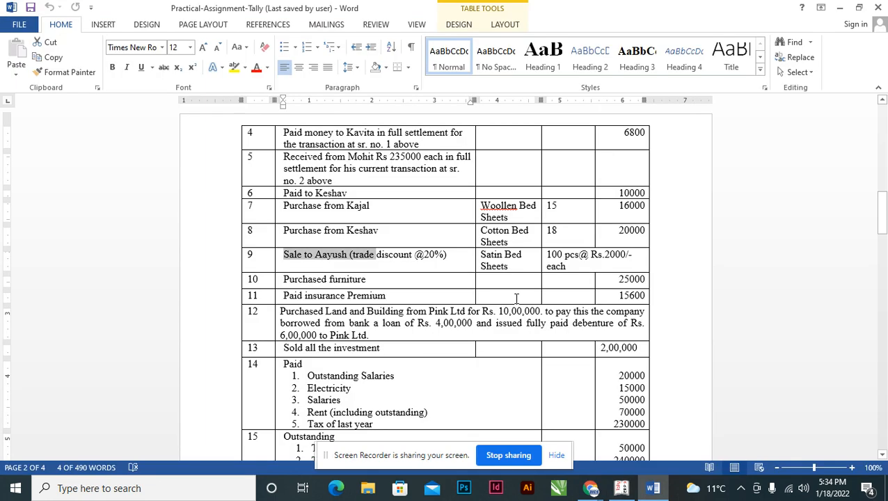
pyautogui.hotkey('alt', 'Tab')
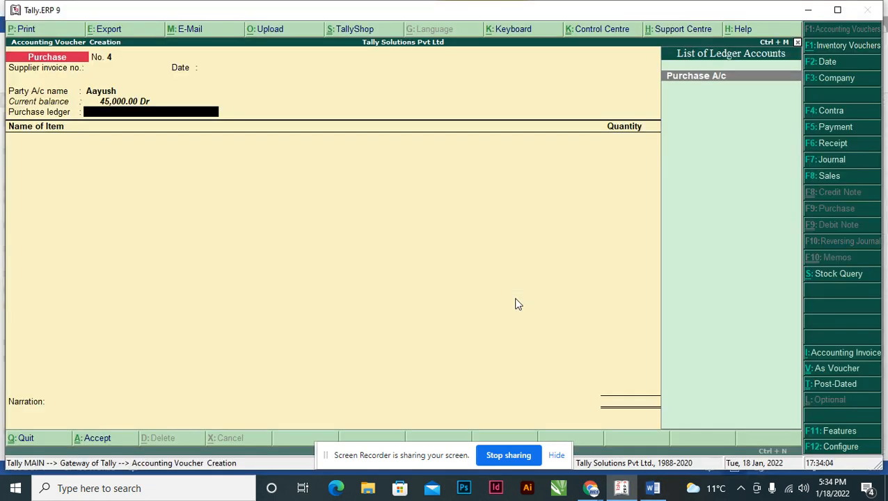
pyautogui.press('F8')
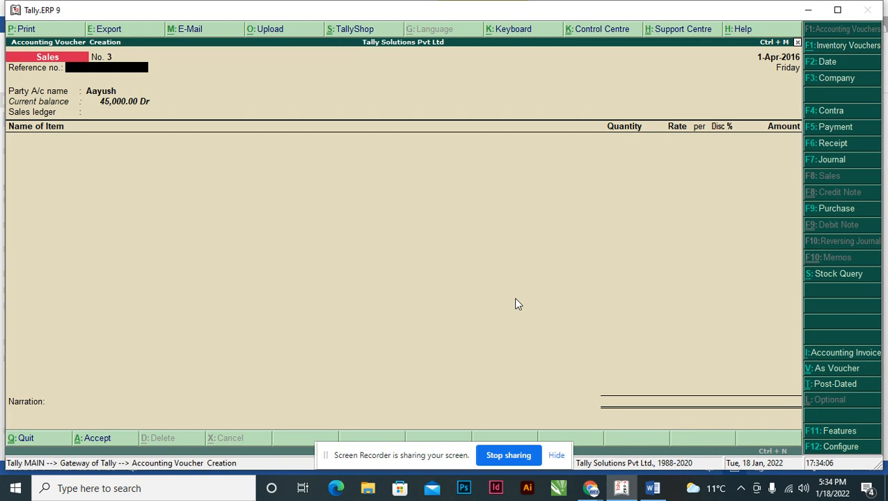
pyautogui.press('Return')
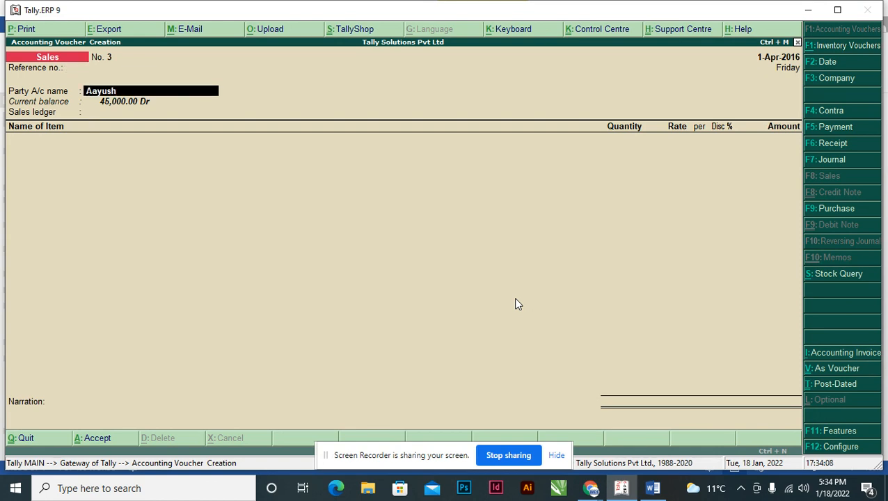
pyautogui.press('Return')
pyautogui.write('Sal')
pyautogui.press('Return')
# Add the stock item Satin B with a quantity of 100 pcs, following transaction 9 in the assignment.
pyautogui.hotkey('alt', 'Tab')
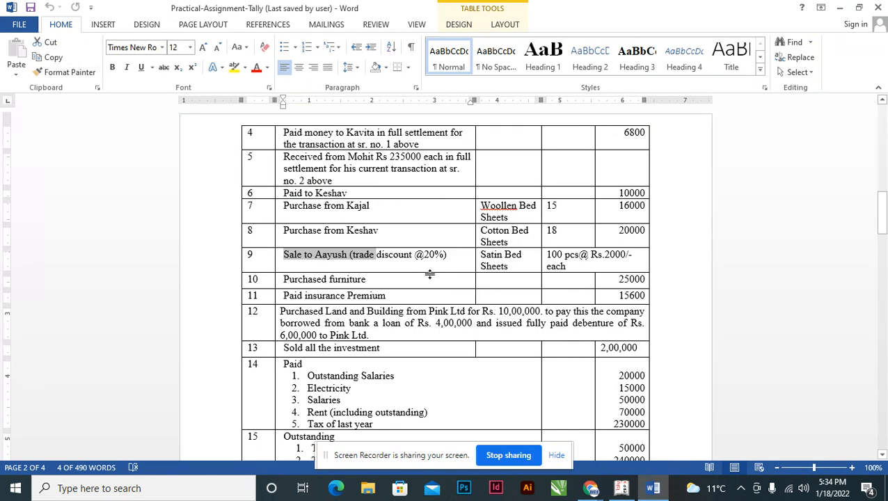
pyautogui.hotkey('alt', 'Tab')
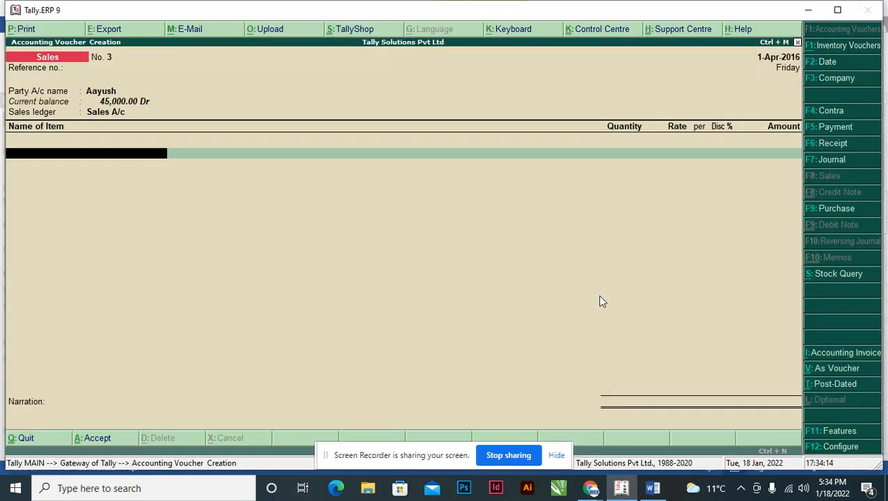
pyautogui.write('Sa')
pyautogui.press('Down')
pyautogui.press('Up')
pyautogui.press('Return')
pyautogui.hotkey('alt', 'Tab')
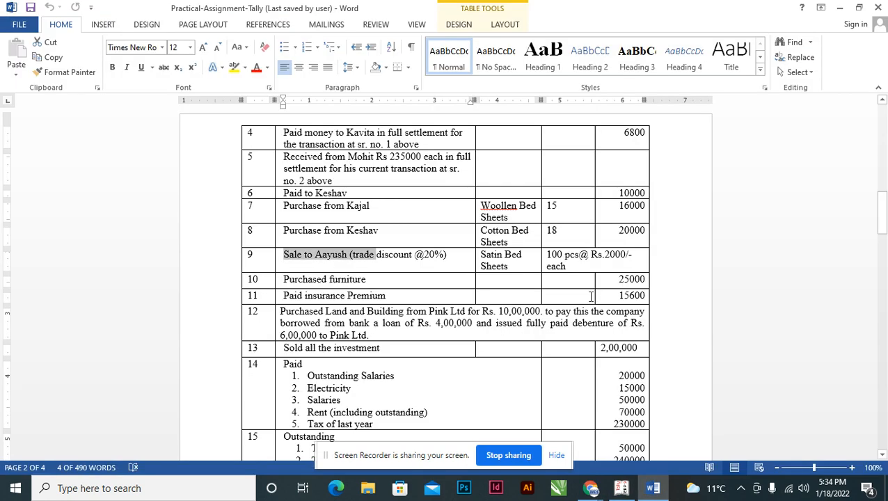
pyautogui.hotkey('alt', 'Tab')
pyautogui.write('100')
pyautogui.press('Return')
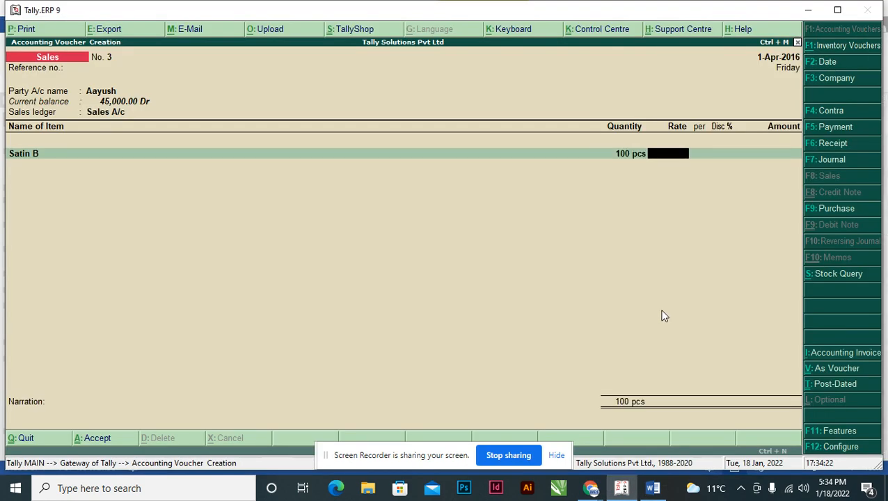
# Check the price in the assignment and set the Satin B rate to 2,000 per pcs.
pyautogui.hotkey('alt', 'Tab')
pyautogui.hotkey('alt', 'Tab')
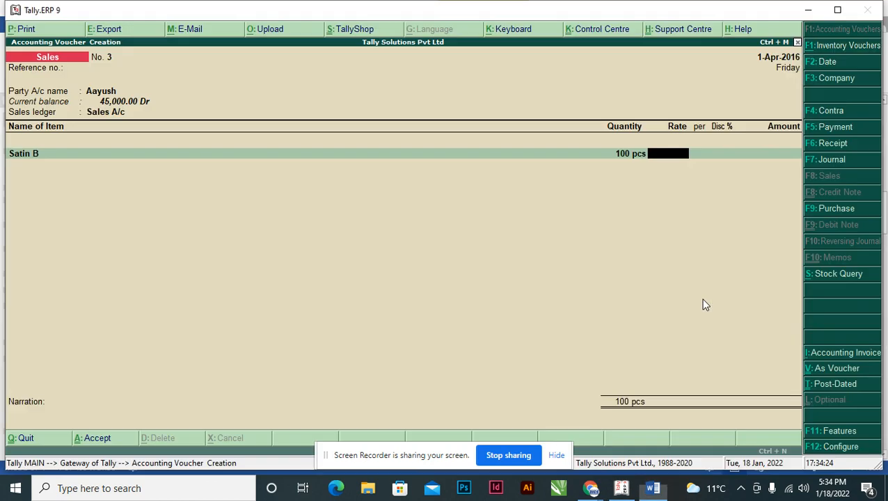
pyautogui.write('2,00')
pyautogui.write('000')
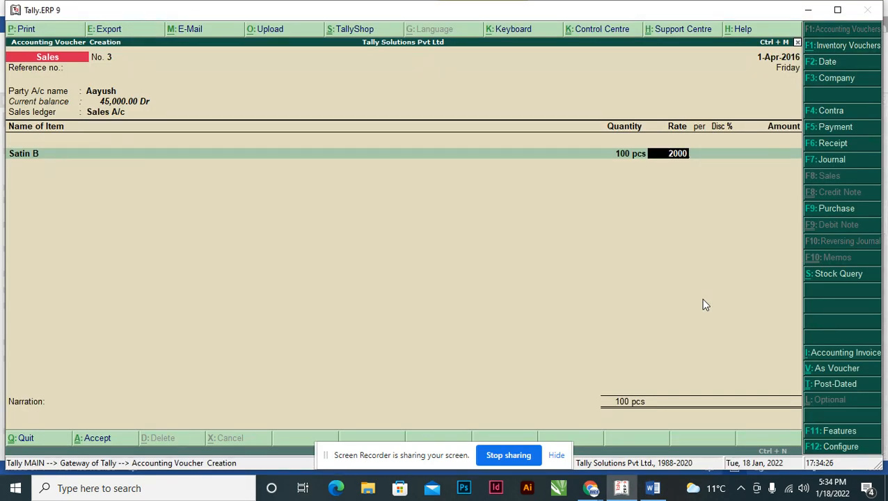
pyautogui.press('Return')
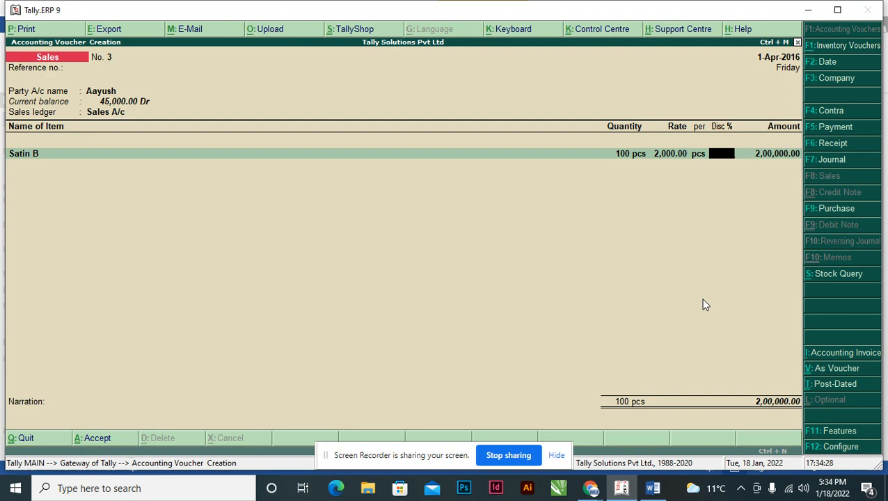
# Set the Satin B line's discount to 20% after checking transaction 9's trade discount in the assignment.
pyautogui.hotkey('alt', 'Tab')
pyautogui.hotkey('alt', 'Tab')
pyautogui.write('250')
pyautogui.press('BackSpace')
pyautogui.press('BackSpace')
pyautogui.write('0')
pyautogui.press('Return')
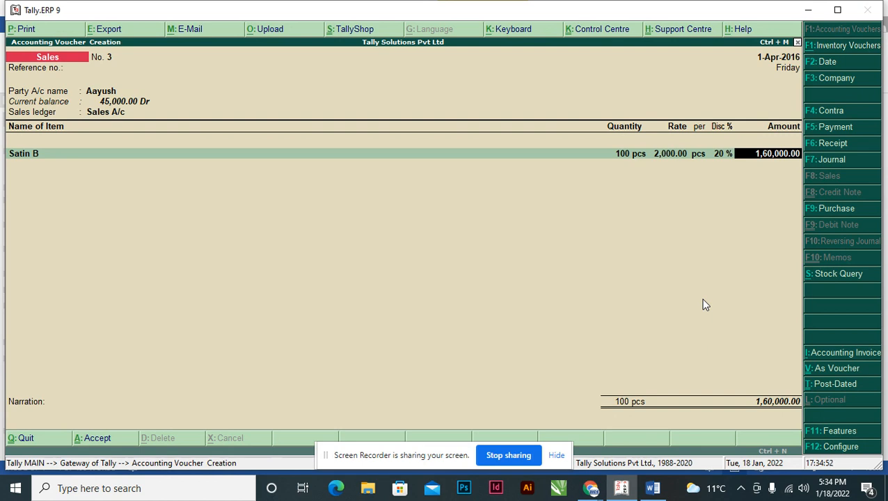
# Accept the Satin B amount and end the sales voucher's item list.
pyautogui.press('Return')
pyautogui.press('Return')
pyautogui.press('Return')
pyautogui.press('Return')
pyautogui.press('Return')
pyautogui.press('Return')
pyautogui.press('Return')
pyautogui.press('Return')
# Enter a narration of "Being Goods sold to", the customer's name and "on credit with 20% Discount".
pyautogui.write('Being')
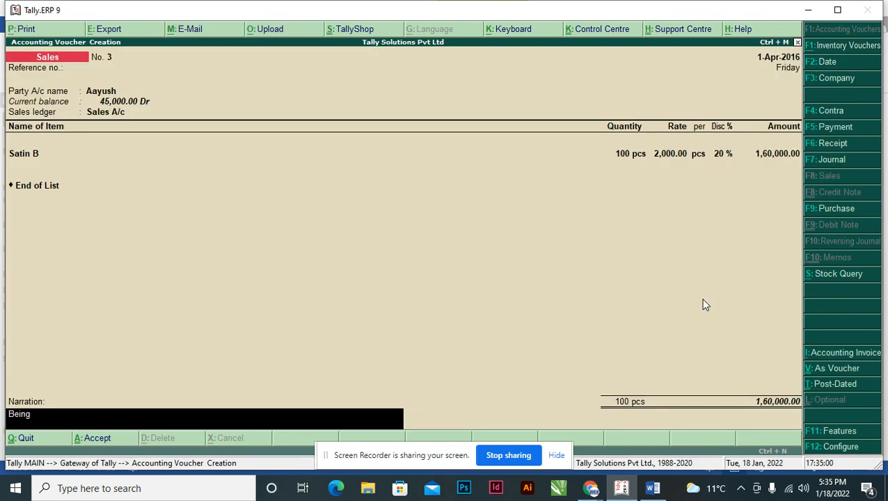
pyautogui.write(' Goods sold to Ayush')
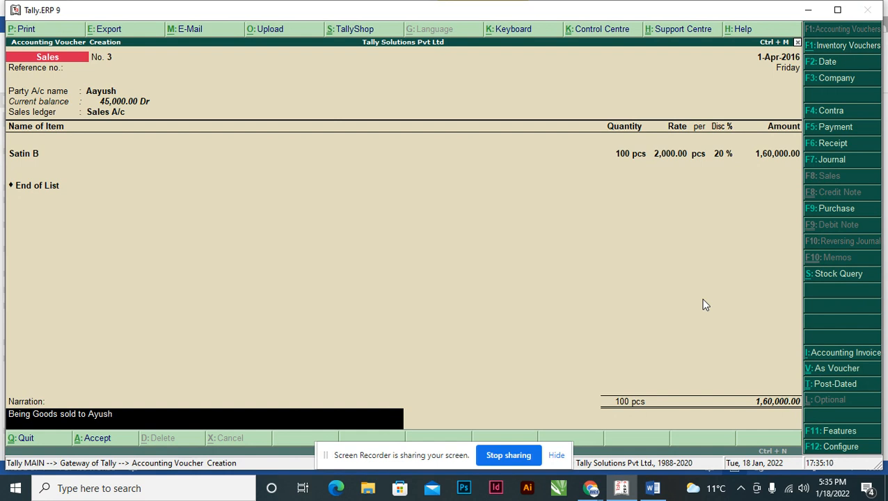
pyautogui.write('on credit with 20% Discount')
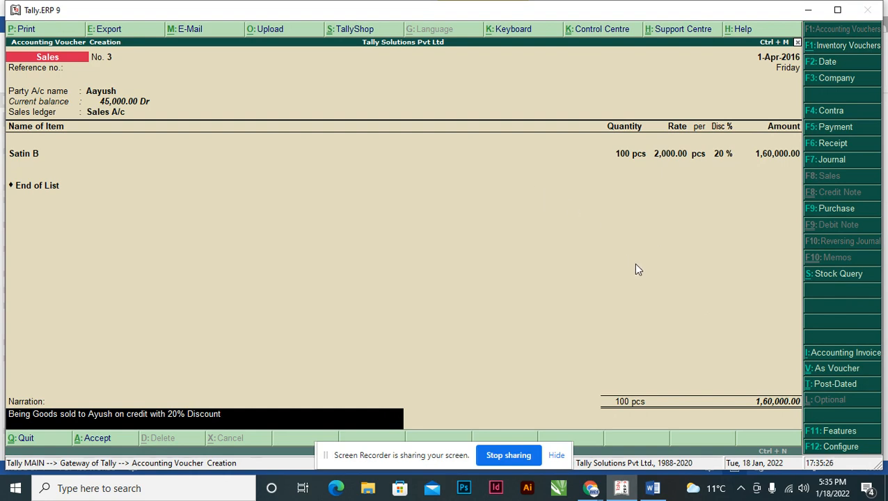
# Review the "Use separate discount column in invoices" setting in the company's inventory features and return to the sales voucher.
pyautogui.press('F11')
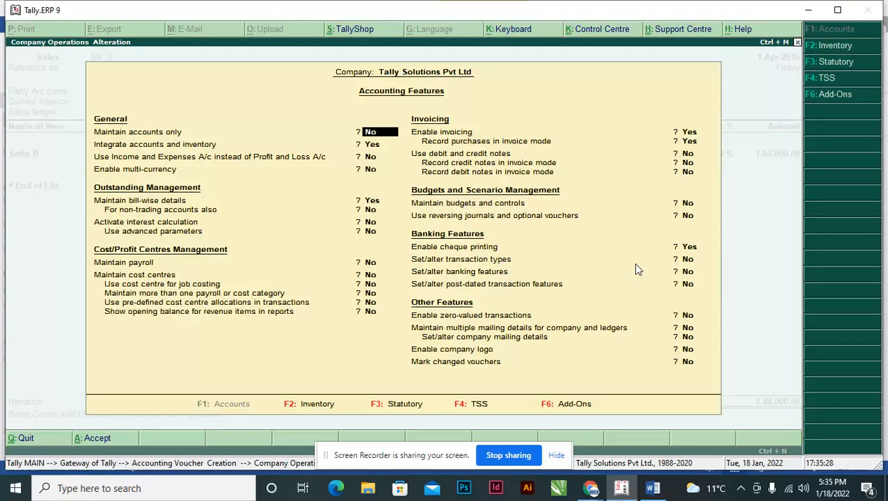
pyautogui.press('F2')
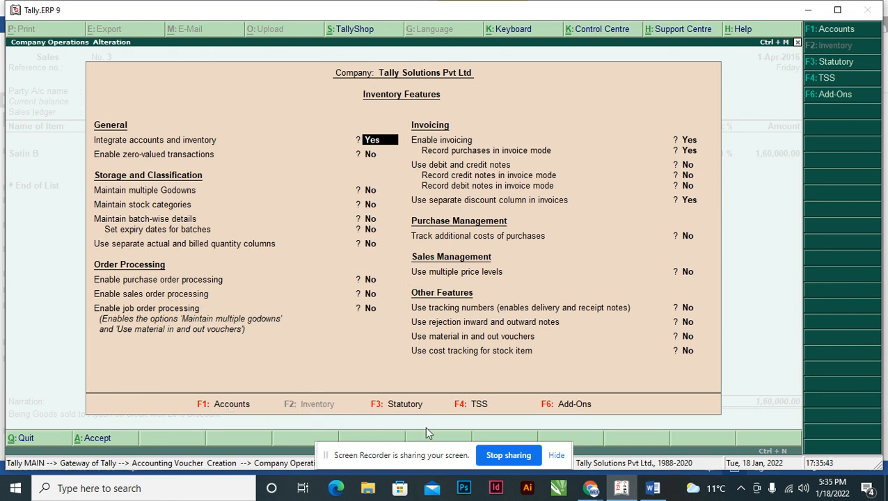
pyautogui.press('Return')
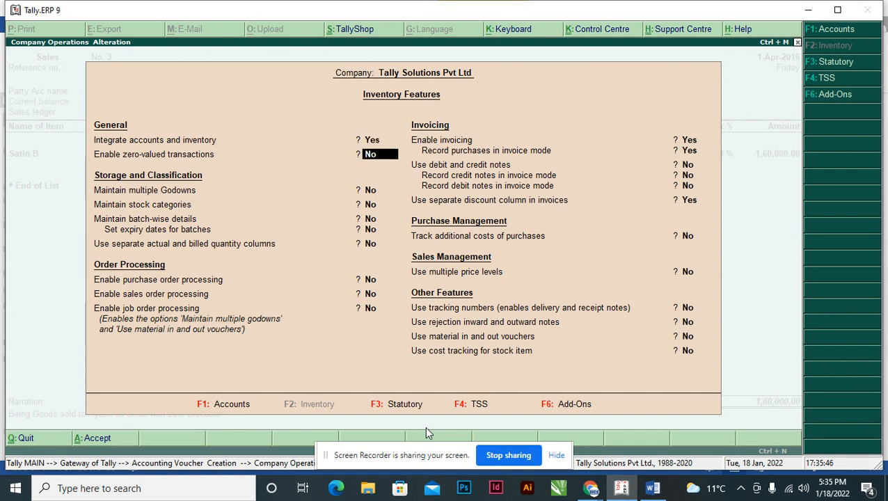
pyautogui.press('Return')
pyautogui.press('Return')
pyautogui.press('Return')
pyautogui.press('Return')
pyautogui.press('Return')
pyautogui.press('Return')
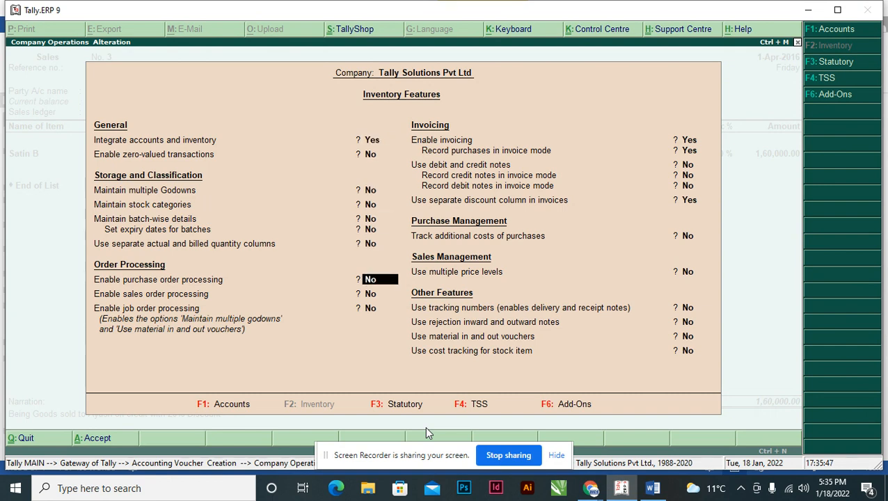
pyautogui.press('Return')
pyautogui.press('Return')
pyautogui.press('Return')
pyautogui.press('Return')
pyautogui.press('Return')
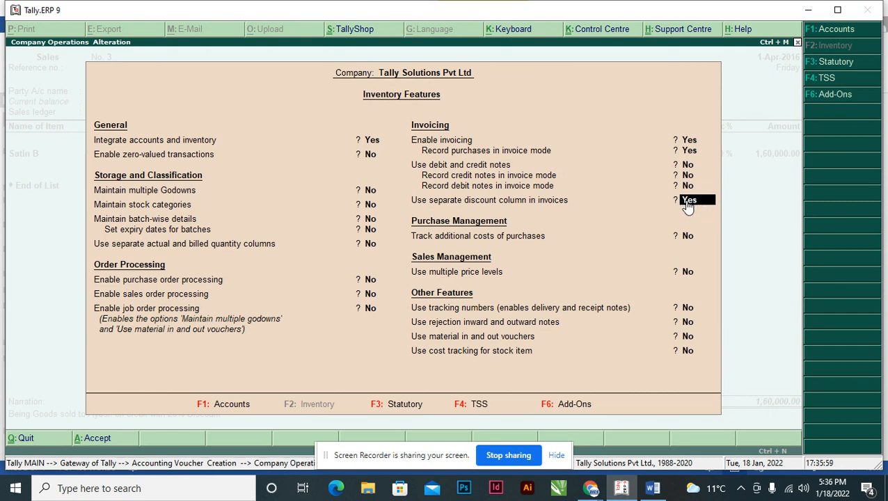
pyautogui.press('Return')
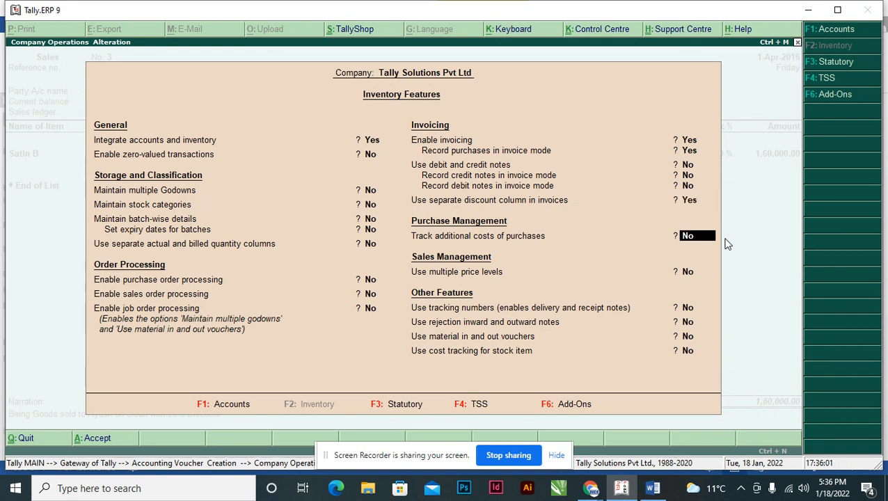
pyautogui.hotkey('ctrl', 'a')
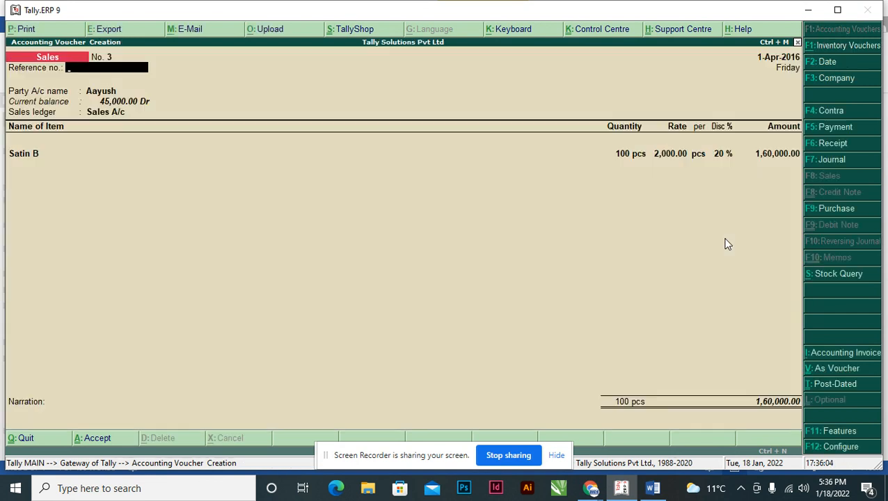
# Reconfirm the voucher's party, sales ledger and Satin B line, keeping its quantity, rate and 20% discount.
pyautogui.press('Return')
pyautogui.press('Return')
pyautogui.press('Return')
pyautogui.press('Return')
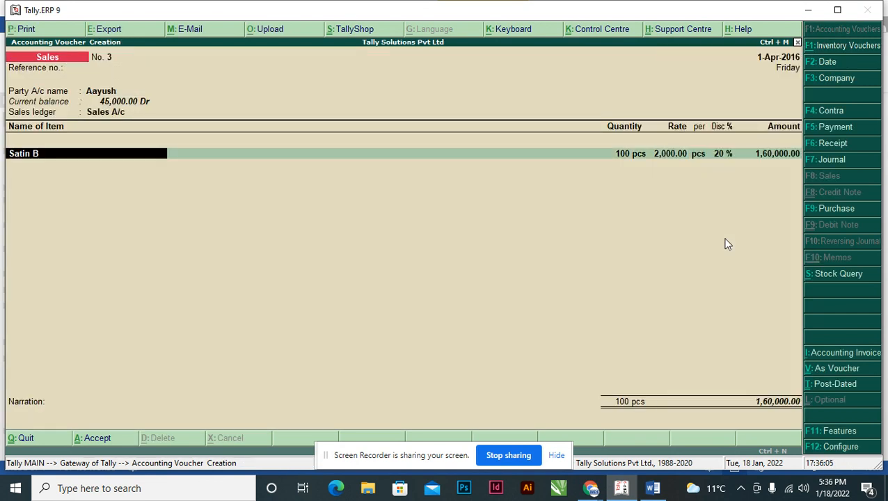
pyautogui.press('Return')
pyautogui.press('Return')
pyautogui.press('Return')
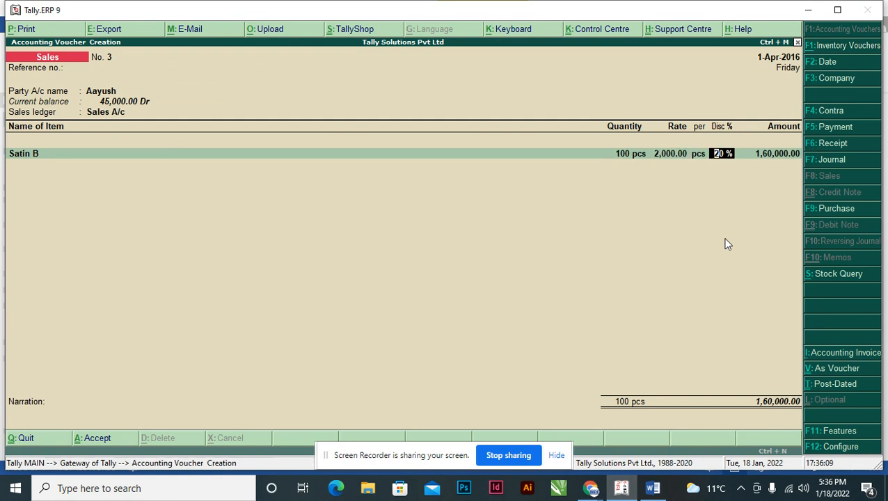
pyautogui.press('Return')
# End the item list and accept the remaining sale details up to the narration.
pyautogui.press('Return')
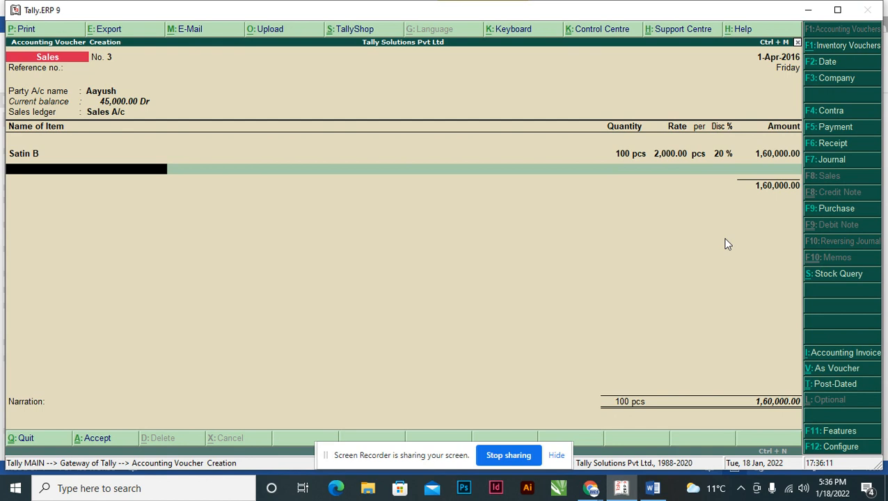
pyautogui.press('Return')
pyautogui.press('Return')
pyautogui.press('Return')
pyautogui.press('Return')
pyautogui.press('Return')
pyautogui.press('Return')
# Enter the narration "Being Goods sold to" with the customer's name and "on Credit with 20% Discount", and save the sales voucher.
pyautogui.write('B')
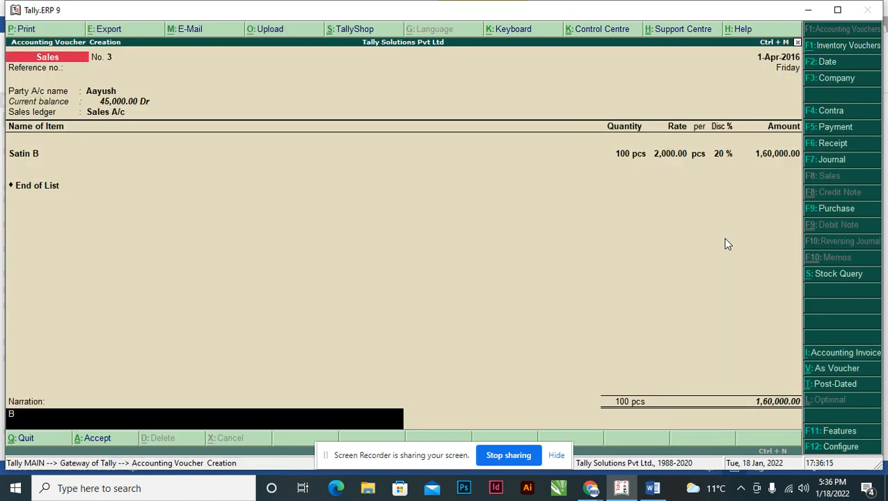
pyautogui.write('eing Goods')
pyautogui.write('sold to')
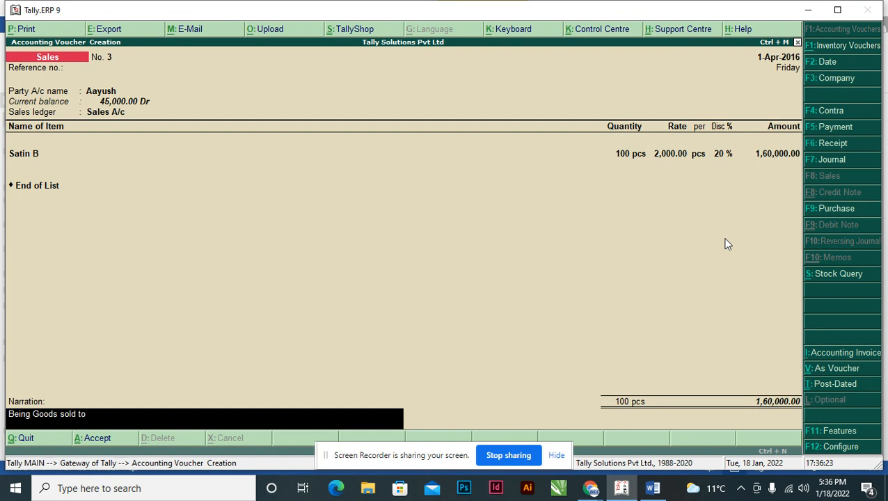
pyautogui.write(' Ayush on Credit with 20% Dsi')
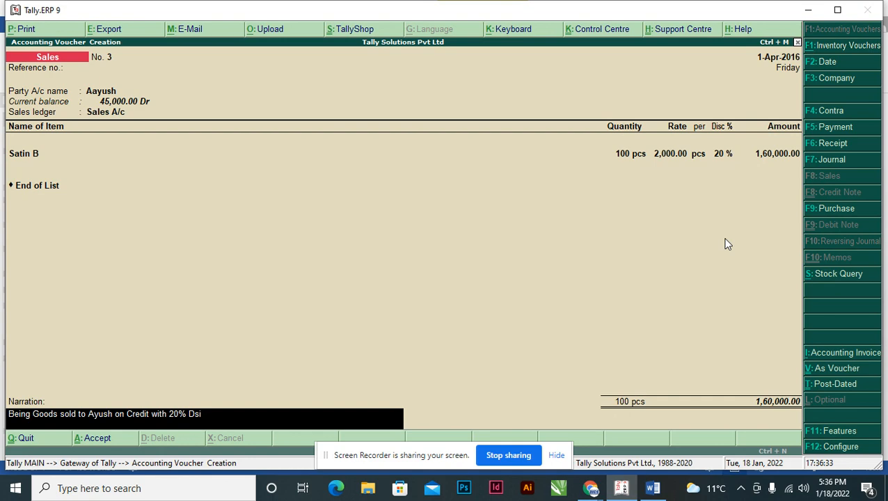
pyautogui.press('BackSpace')
pyautogui.write('iscount')
pyautogui.hotkey('ctrl', 'a')
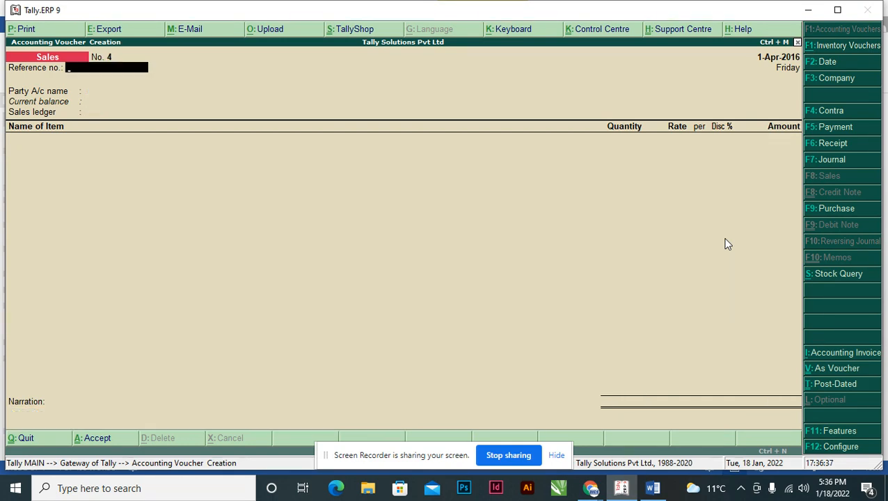
# Check transaction 10 in the Word assignment and start a purchase voucher in Tally.ERP 9 in accounting invoice mode.
pyautogui.hotkey('alt', 'Tab')
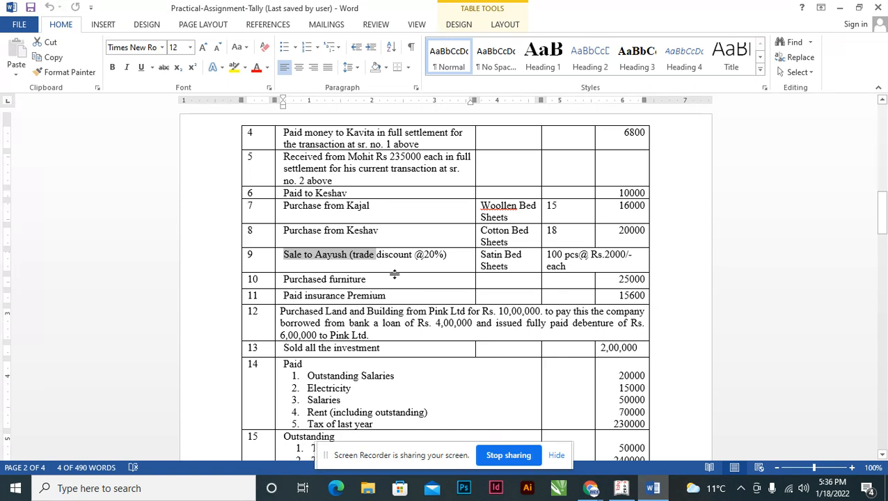
pyautogui.click(400, 278)
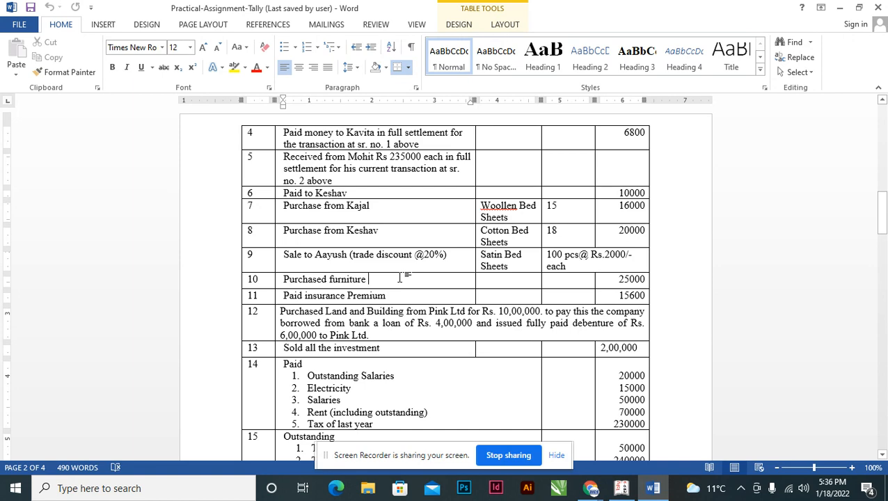
pyautogui.hotkey('alt', 'Tab')
pyautogui.press('F9')
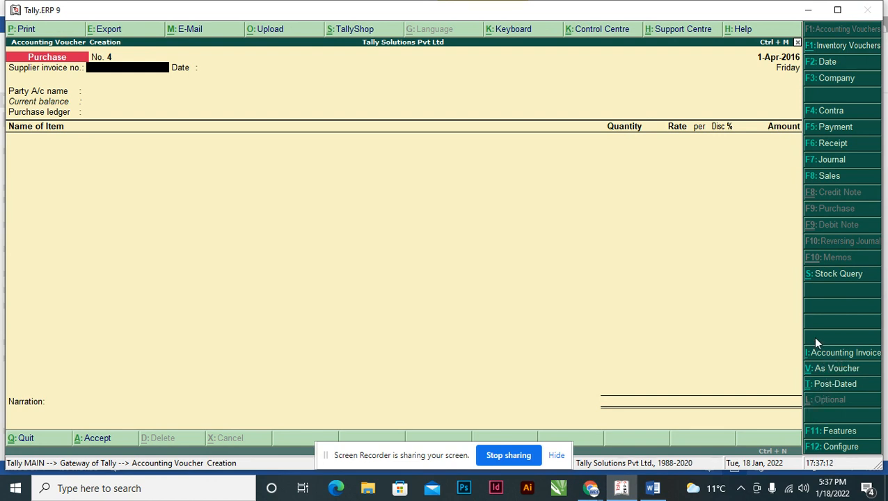
pyautogui.hotkey('ctrl', 'i')
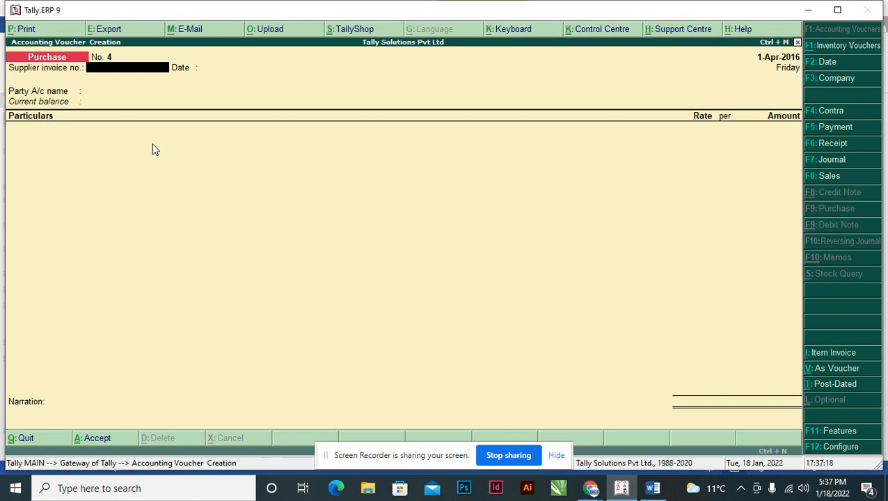
pyautogui.hotkey('ctrl', 'i')
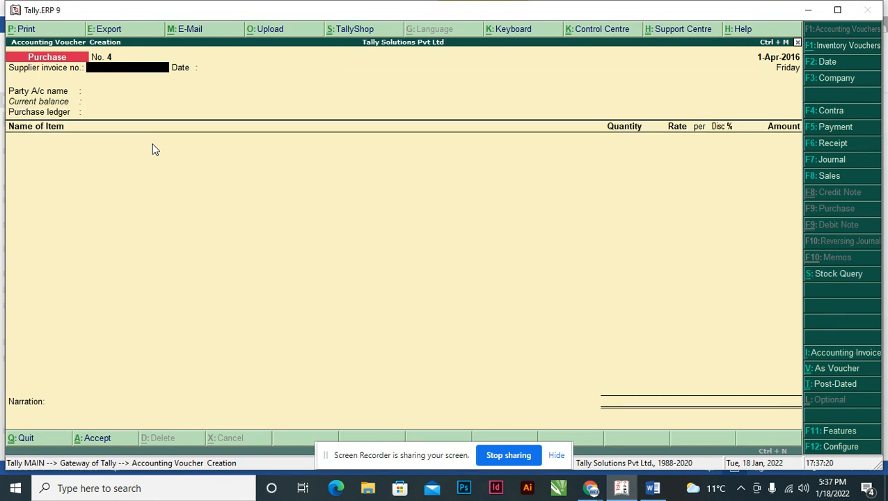
pyautogui.hotkey('ctrl', 'i')
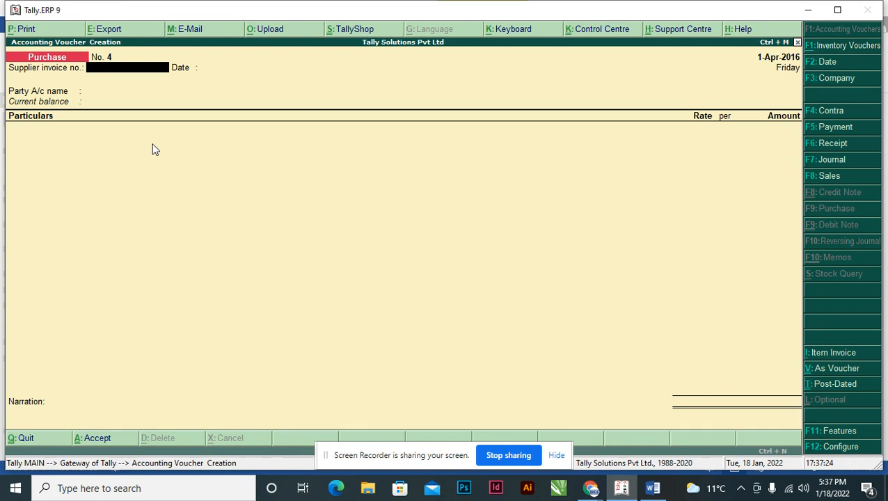
# Leave the supplier invoice number blank and set the party account to Cash, rechecking transaction 10 in the Word assignment.
pyautogui.press('Return')
pyautogui.press('Return')
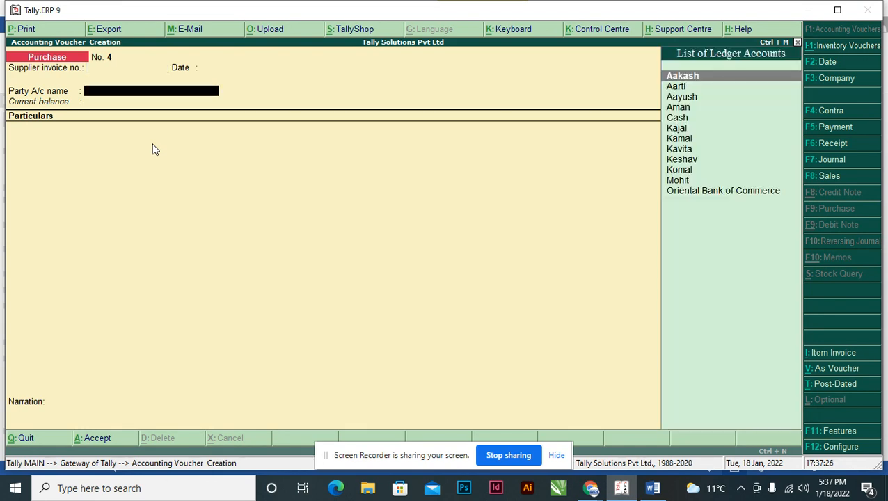
pyautogui.hotkey('alt', 'Tab')
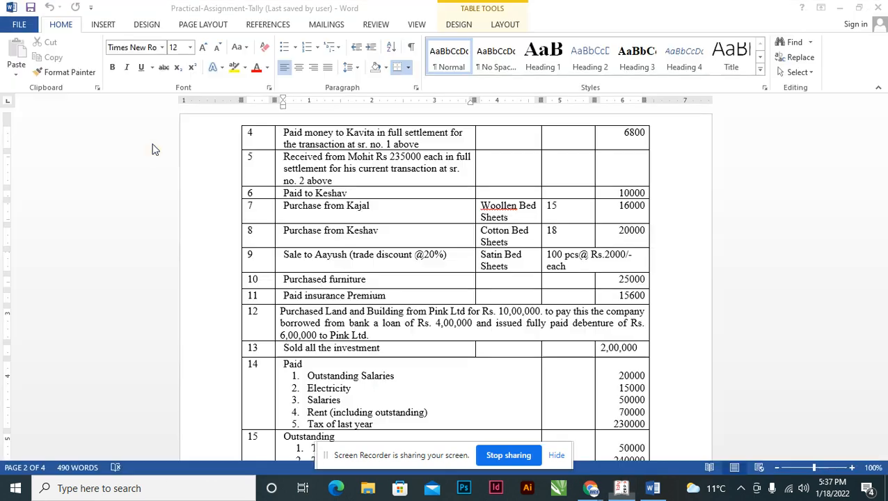
pyautogui.hotkey('alt', 'Tab')
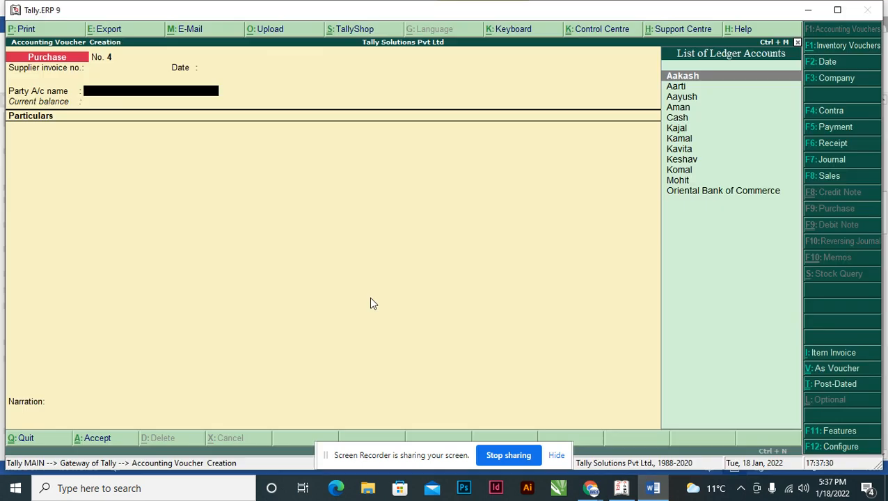
pyautogui.hotkey('alt', 'Tab')
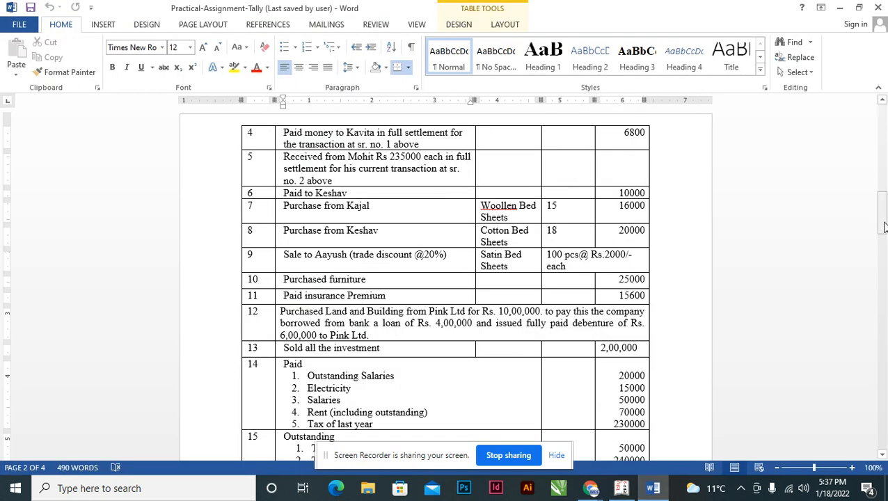
pyautogui.hotkey('alt', 'Tab')
pyautogui.write('Cash')
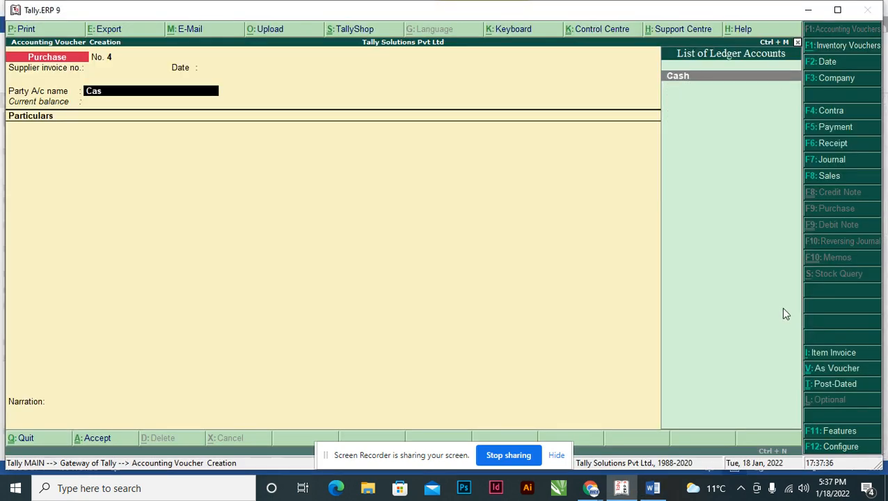
pyautogui.press('Return')
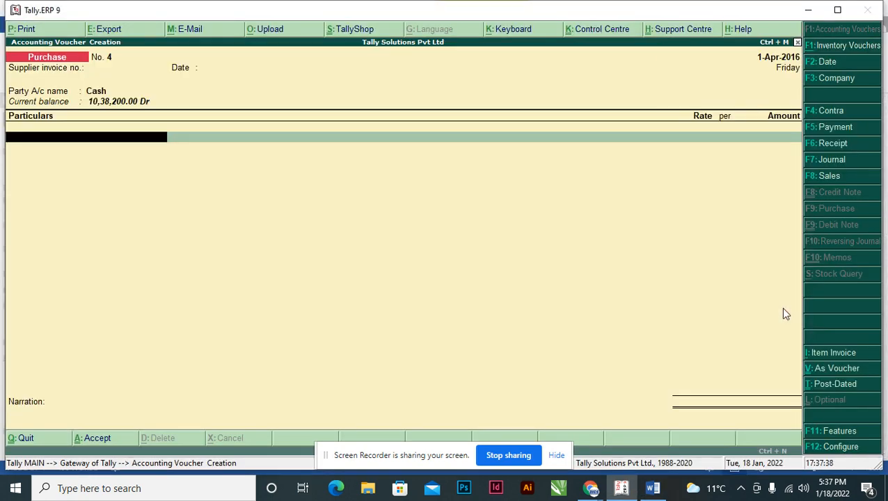
# Add the Furniture ledger to the purchase voucher with the amount 25000, as listed for transaction 10 in the Word assignment.
pyautogui.write('F')
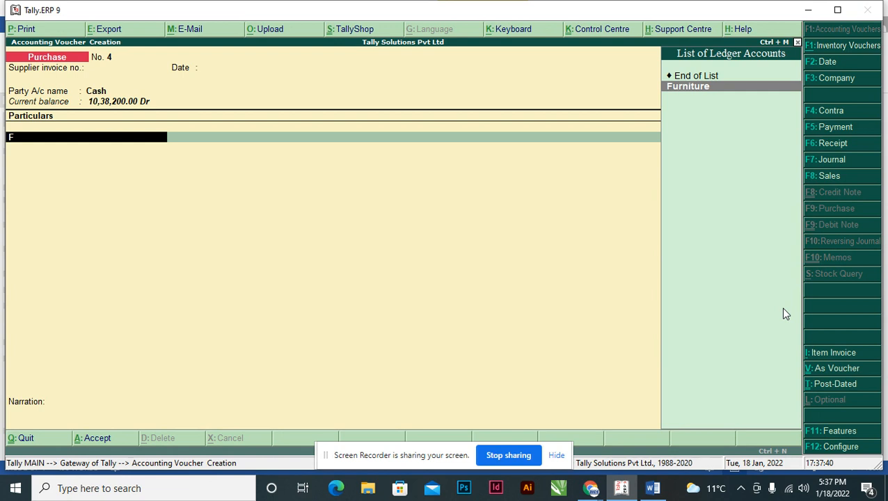
pyautogui.click(698, 92)
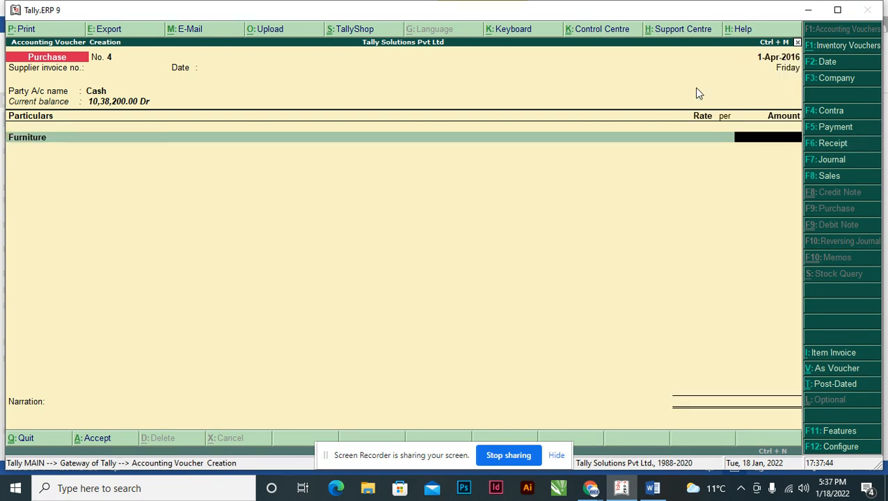
pyautogui.hotkey('alt', 'Tab')
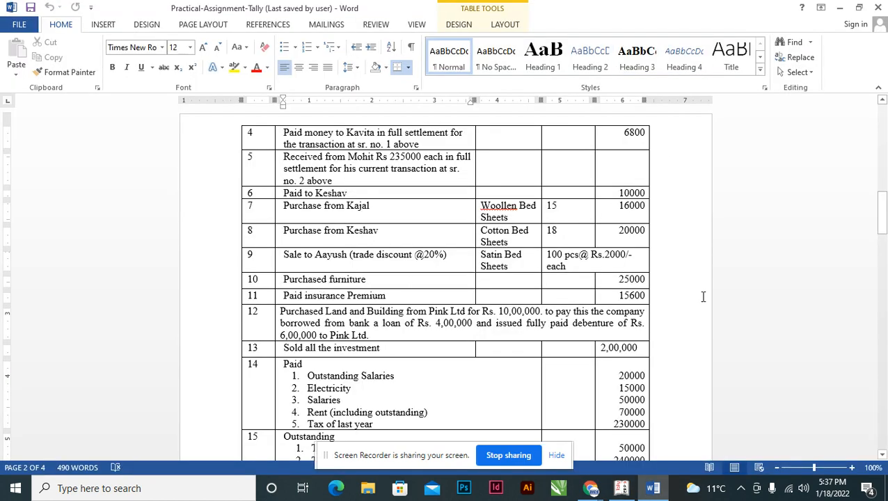
pyautogui.hotkey('alt', 'Tab')
pyautogui.write('25000')
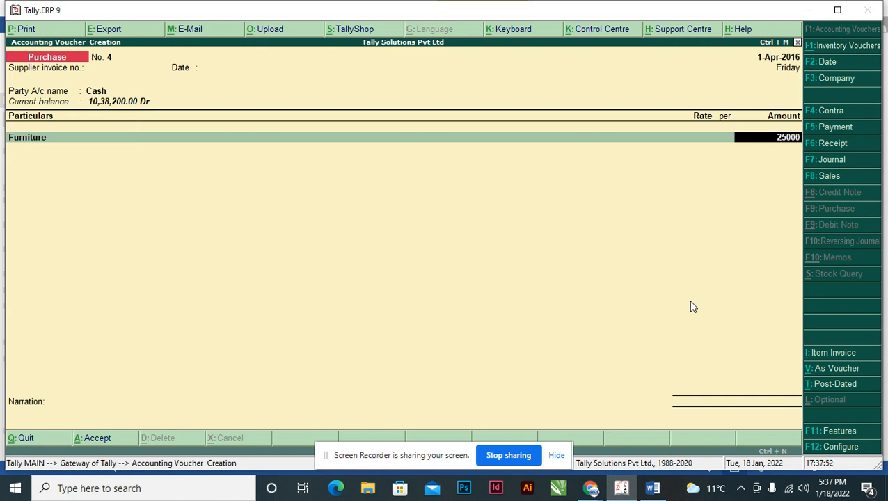
pyautogui.press('Return')
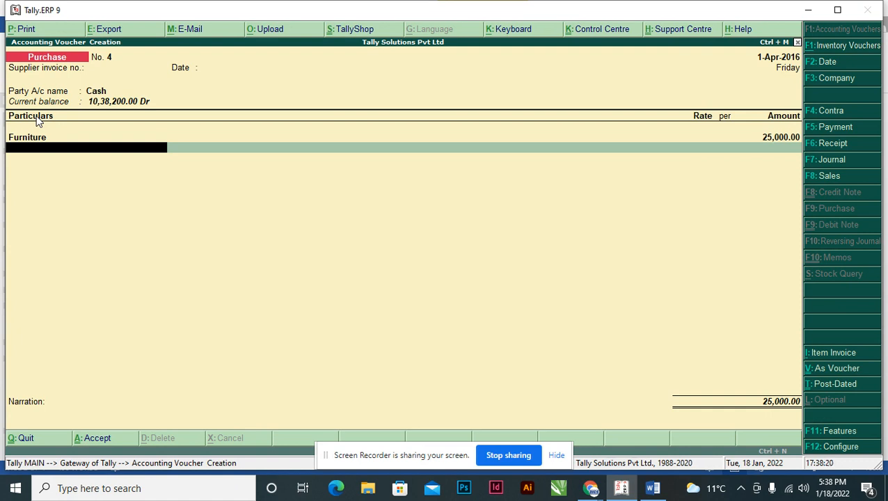
# Finish the ledger lines, enter the narration "Being Furniture Purchased", and save the purchase voucher.
pyautogui.press('Return')
pyautogui.write('Being')
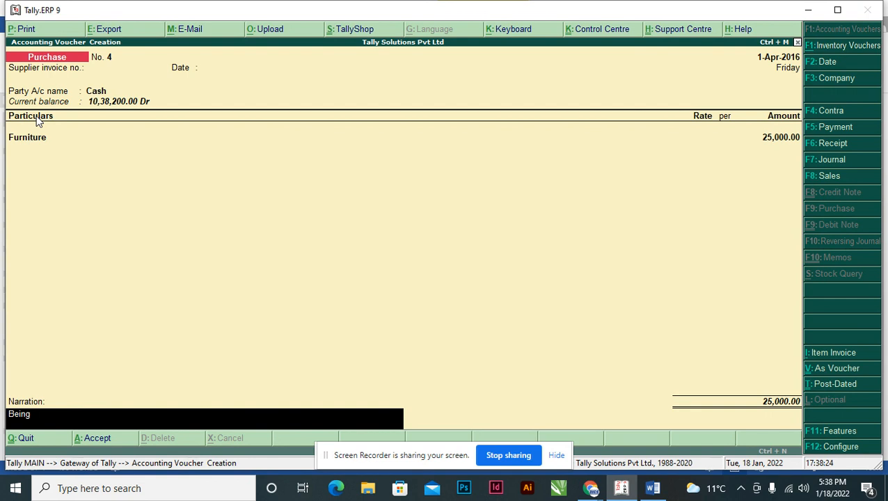
pyautogui.write(' Furniture Purchased')
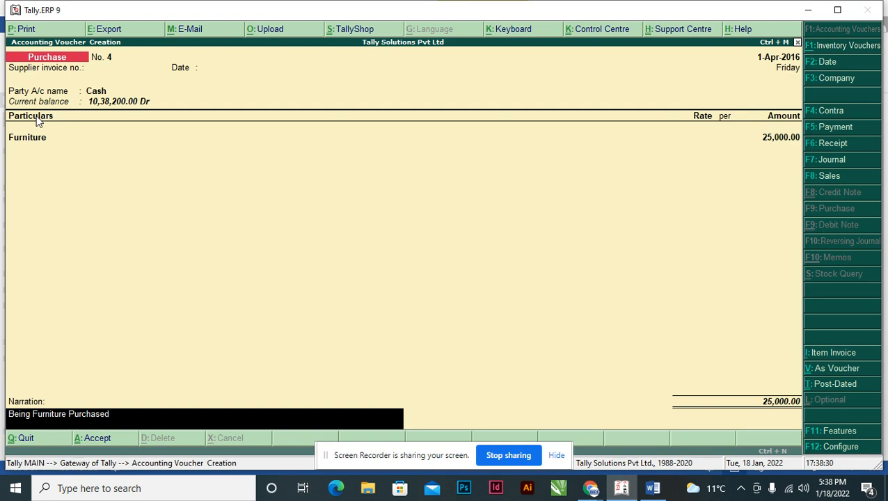
pyautogui.press('Return')
# Check transaction 11 in the Word assignment and start a payment voucher in Tally.ERP 9.
pyautogui.hotkey('alt', 'Tab')
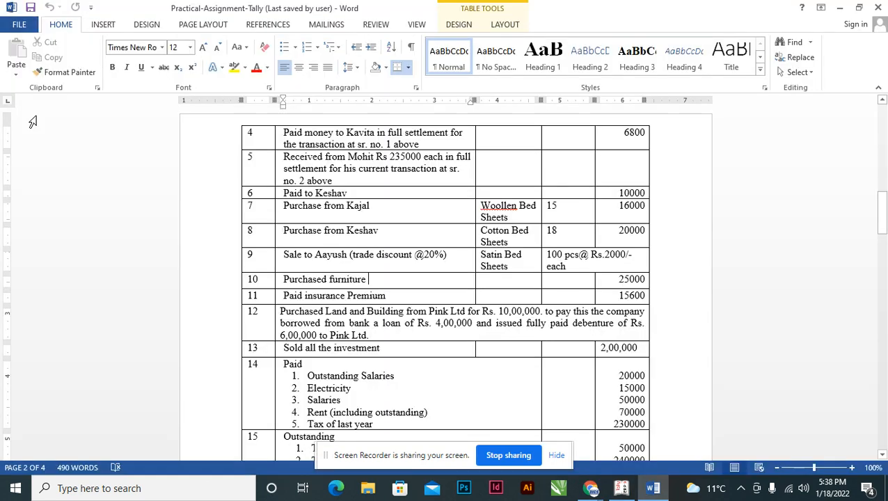
pyautogui.scroll(-2, 336, 308)
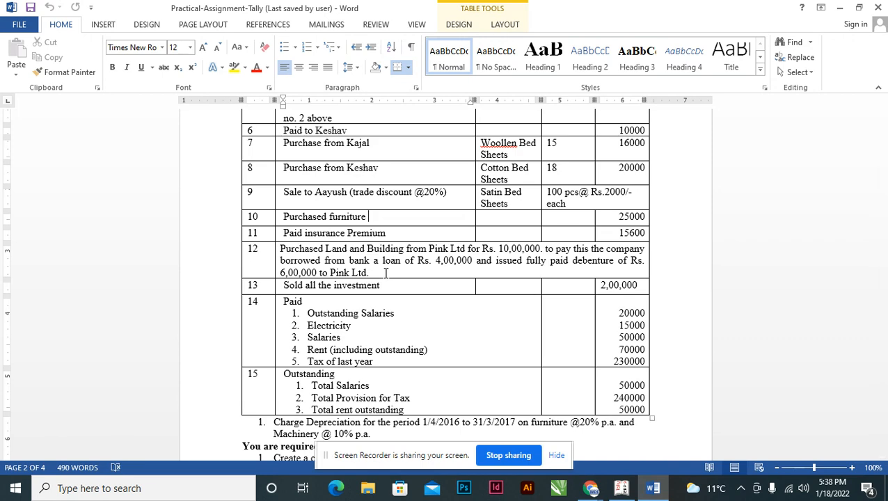
pyautogui.hotkey('alt', 'Tab')
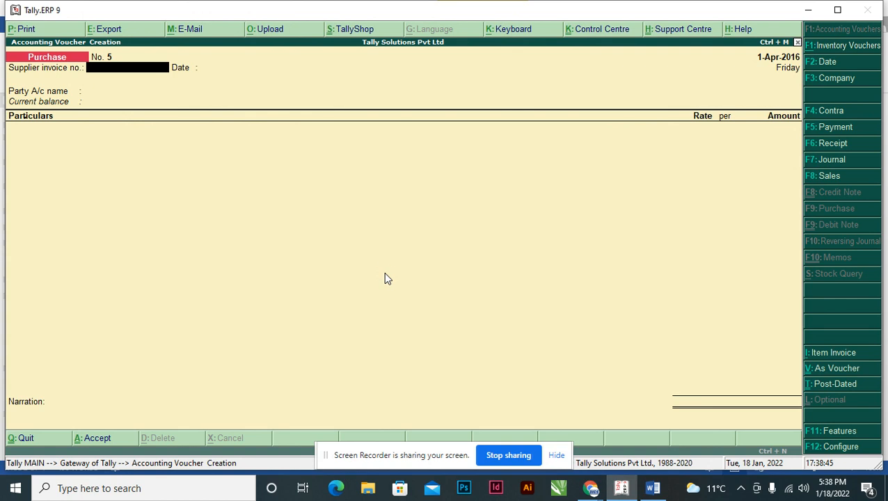
pyautogui.press('F5')
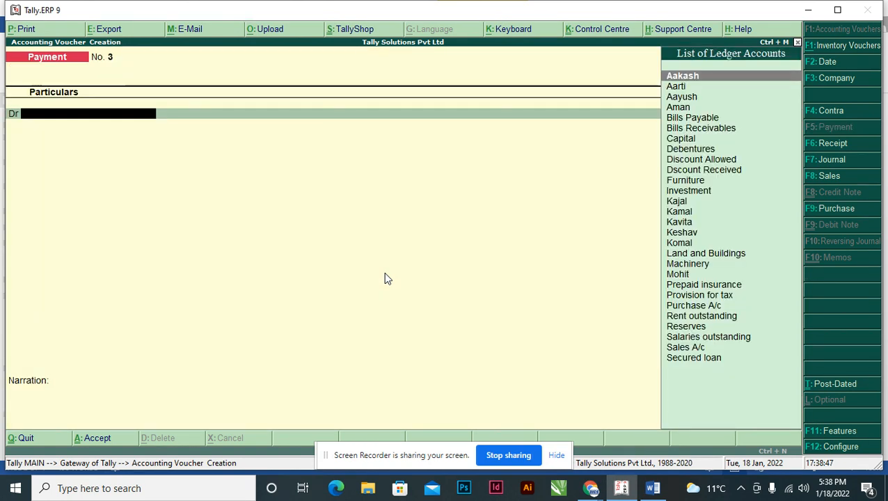
pyautogui.write('Ins')
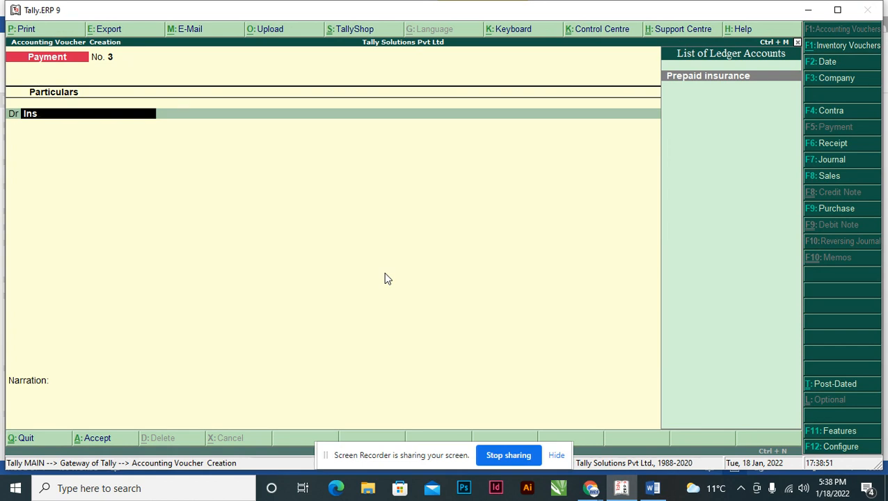
pyautogui.press('BackSpace')
pyautogui.press('BackSpace')
pyautogui.press('BackSpace')
# Create the ledger Insurance Premium under Indirect Expenses from within the payment voucher and save it.
pyautogui.hotkey('alt', 'c')
pyautogui.write('Ins')
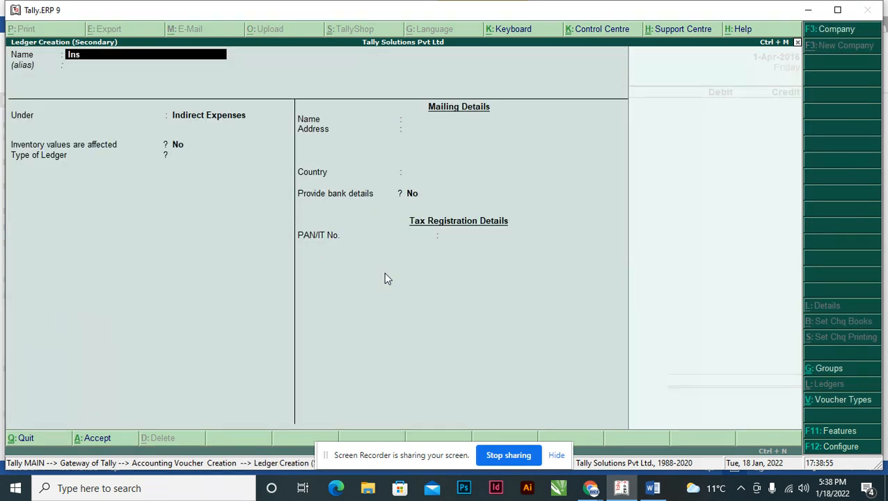
pyautogui.write('urance Premium')
pyautogui.press('Return')
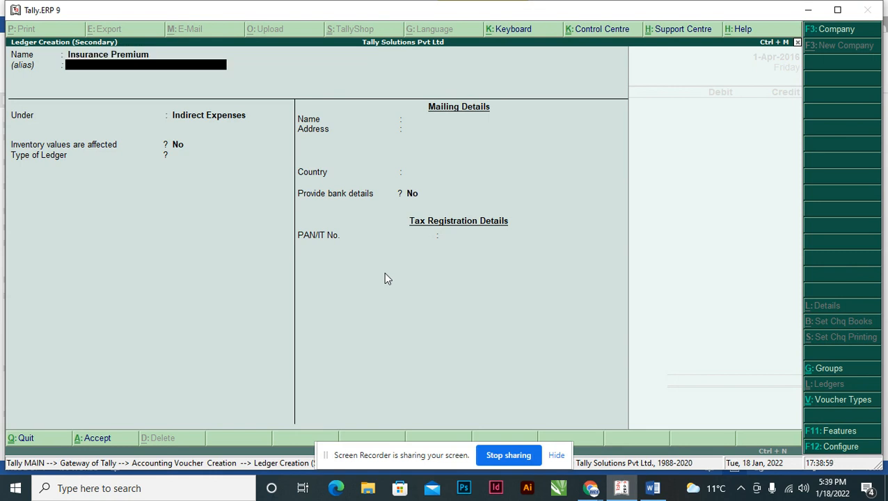
pyautogui.press('Return')
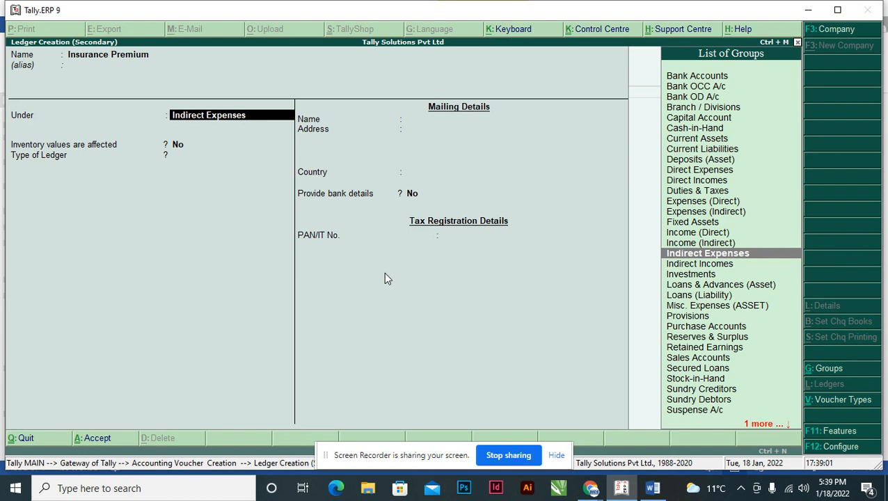
pyautogui.press('Return')
pyautogui.hotkey('ctrl', 'a')
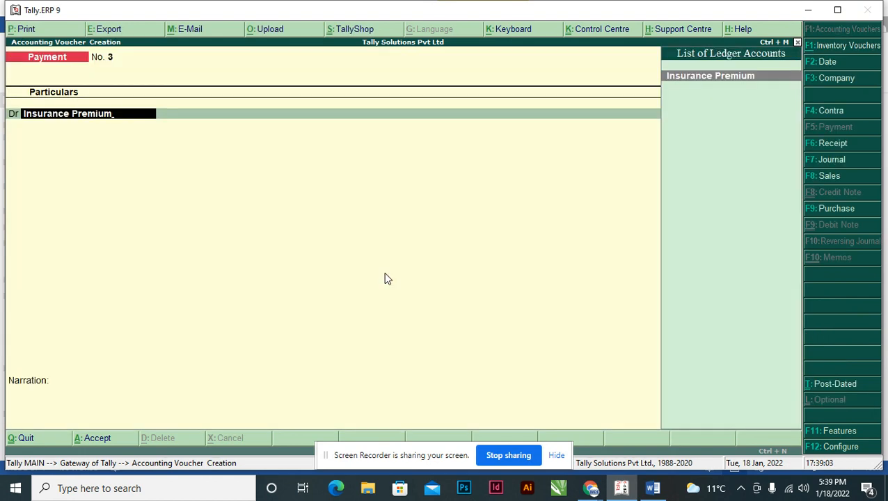
# Debit Insurance Premium with 15600 in the payment voucher, taking the amount from transaction 11 in the Word assignment.
pyautogui.press('Return')
pyautogui.hotkey('alt', 'Tab')
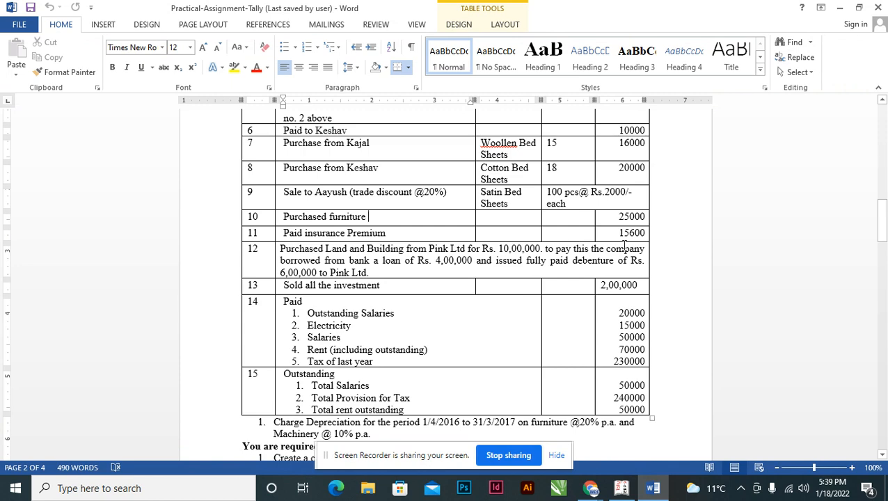
pyautogui.hotkey('alt', 'Tab')
pyautogui.write('15600')
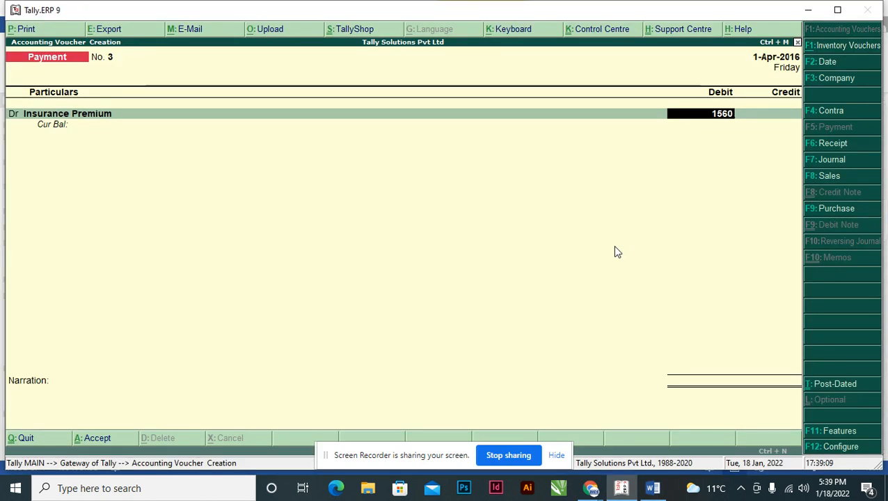
pyautogui.press('Return')
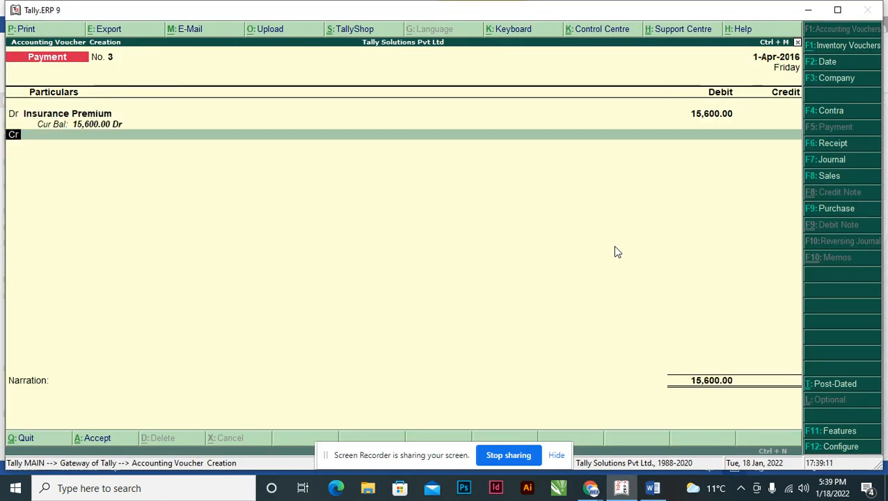
# Recheck transaction 11 in the Word assignment and credit Cash with 15600 in the payment voucher.
pyautogui.press('Return')
pyautogui.hotkey('alt', 'Tab')
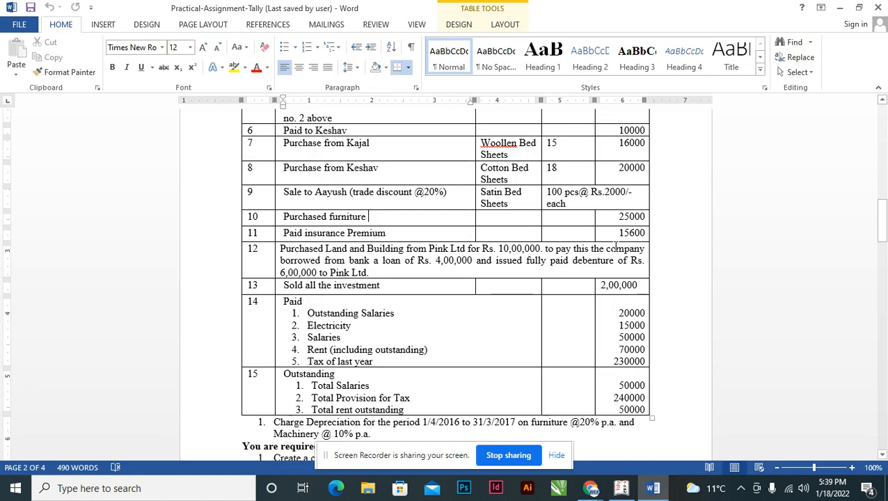
pyautogui.hotkey('alt', 'Tab')
pyautogui.write('Cash')
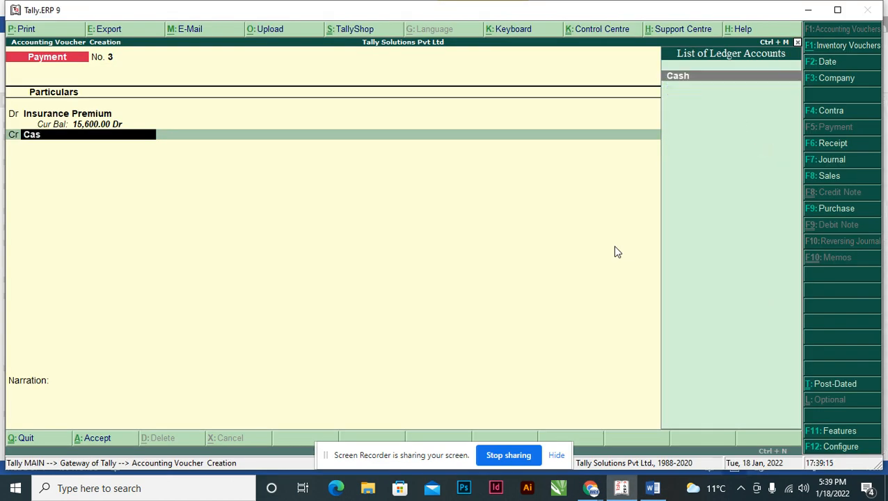
pyautogui.press('Return')
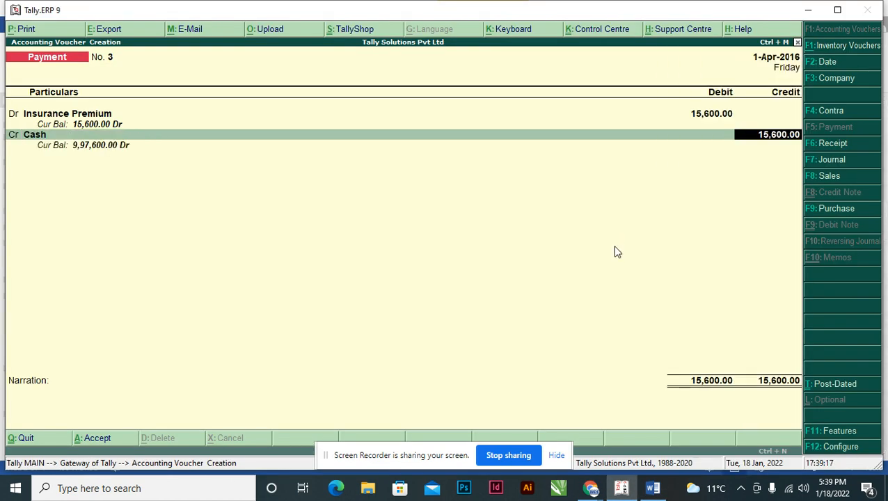
pyautogui.press('Return')
# Recheck the Word assignment, enter the narration "Being Insurance Premium Paid Rs. 15600", and save the payment voucher.
pyautogui.hotkey('alt', 'Tab')
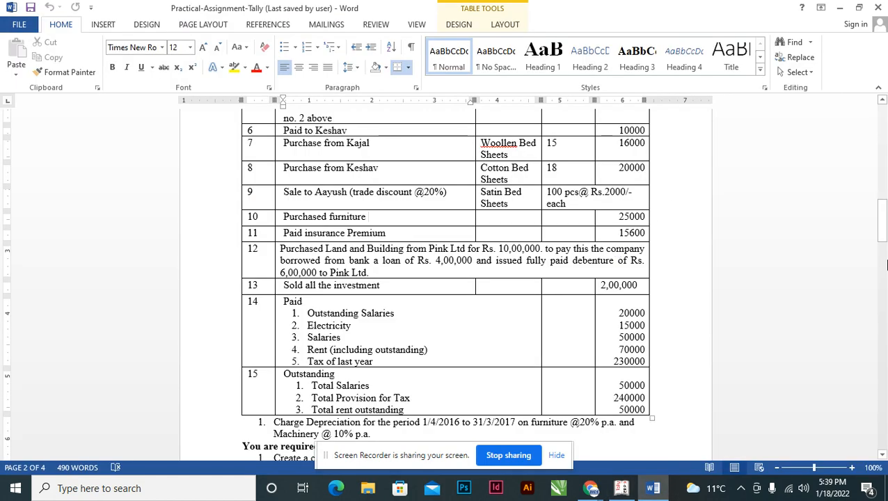
pyautogui.moveTo(883, 231)
pyautogui.mouseDown()
pyautogui.moveTo(883, 193)
pyautogui.moveTo(881, 224)
pyautogui.mouseUp()
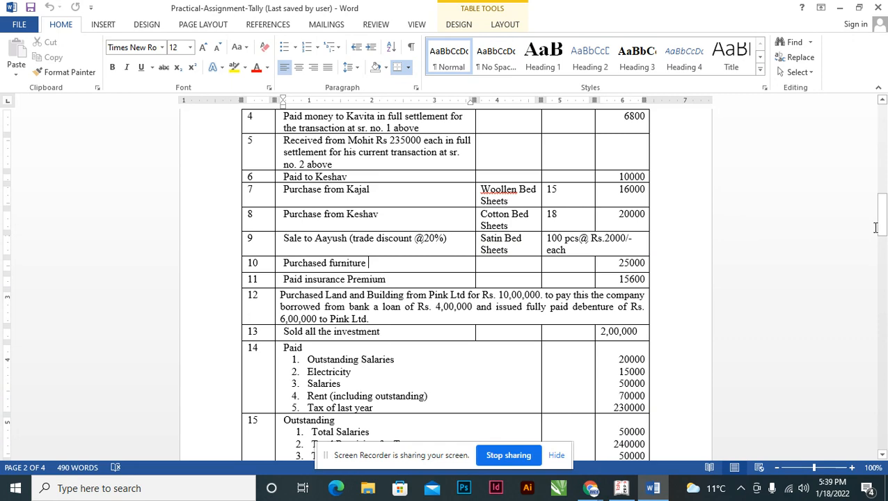
pyautogui.hotkey('alt', 'Tab')
pyautogui.write('Being')
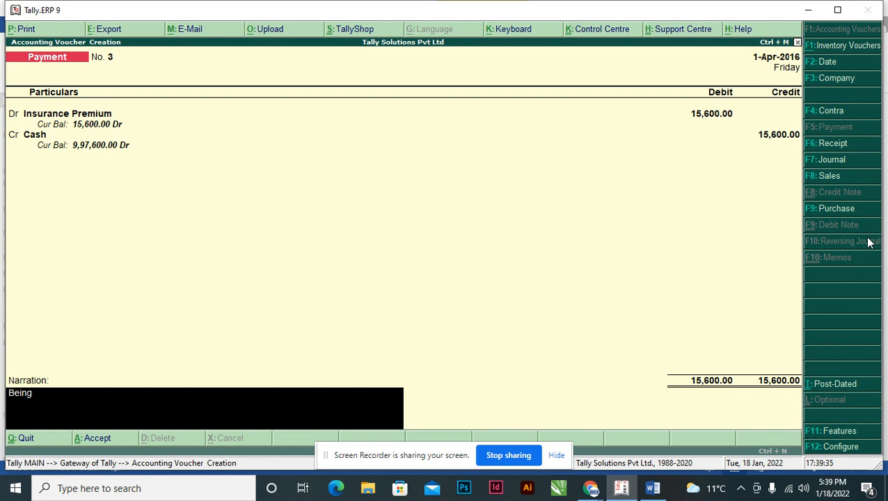
pyautogui.write('Insurance P')
pyautogui.write('remium Paid')
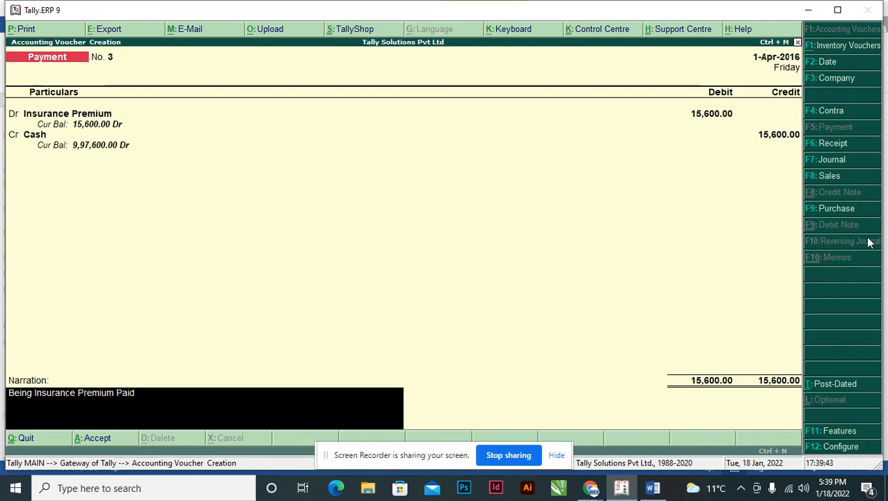
pyautogui.write(' Rs. 15600')
pyautogui.hotkey('ctrl', 'a')
# Read transaction 12 in the Word assignment and start a purchase voucher in Tally.ERP 9 with the supplier invoice number left blank.
pyautogui.hotkey('alt', 'Tab')
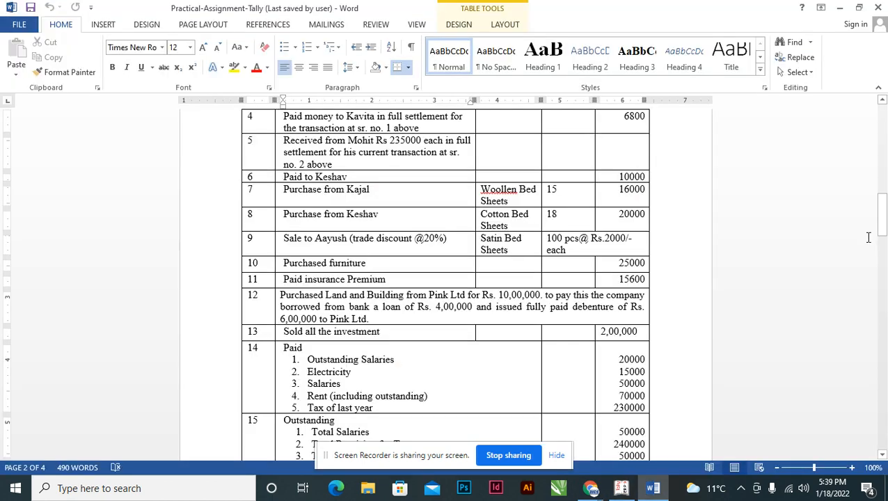
pyautogui.click(283, 299)
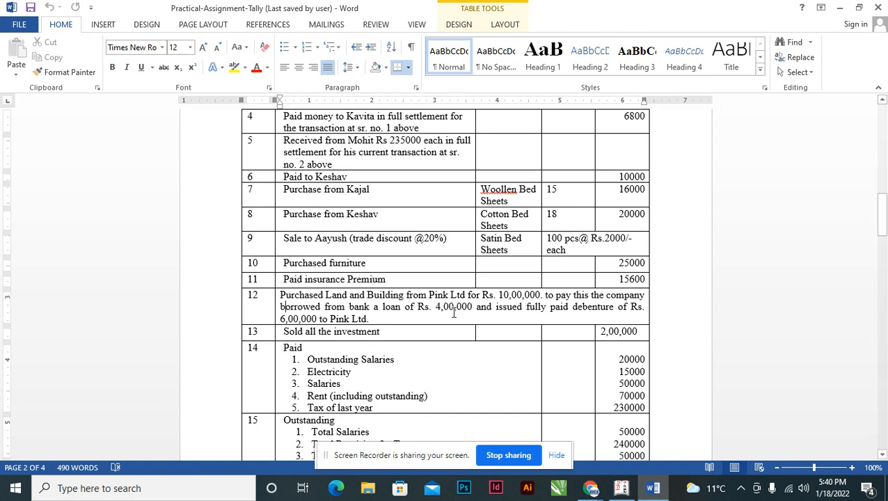
pyautogui.hotkey('alt', 'Tab')
pyautogui.press('F9')
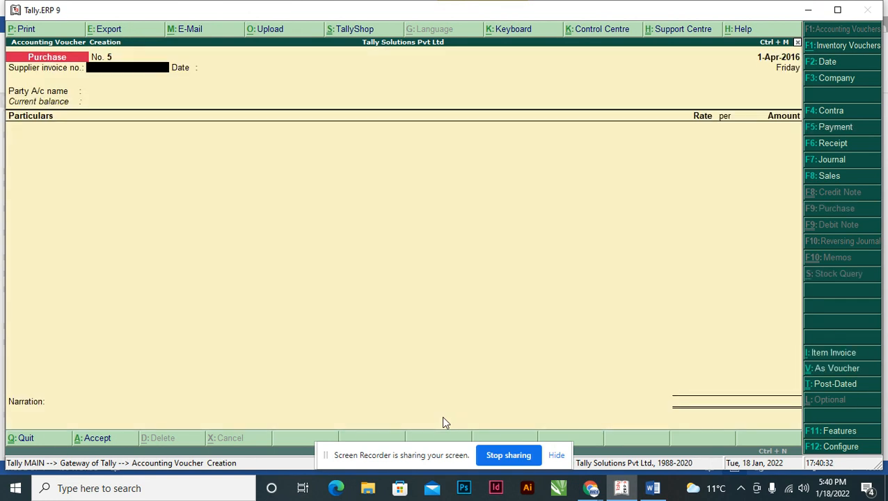
pyautogui.press('Return')
pyautogui.press('Return')
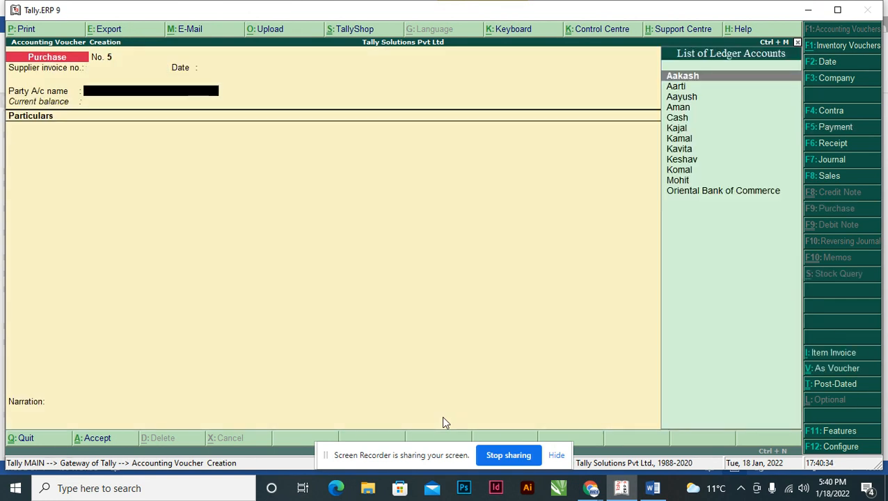
# Create the party ledger Pink Ltd under Sundry Creditors with bill-by-bill balances set to No, and save it as the voucher's party.
pyautogui.hotkey('alt', 'c')
pyautogui.write('Pi')
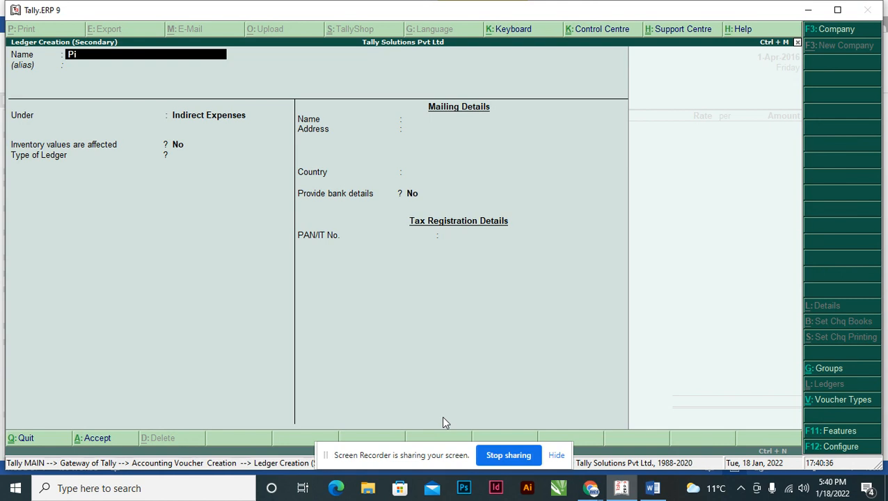
pyautogui.write('nk Ltd')
pyautogui.press('Return')
pyautogui.write('Sund')
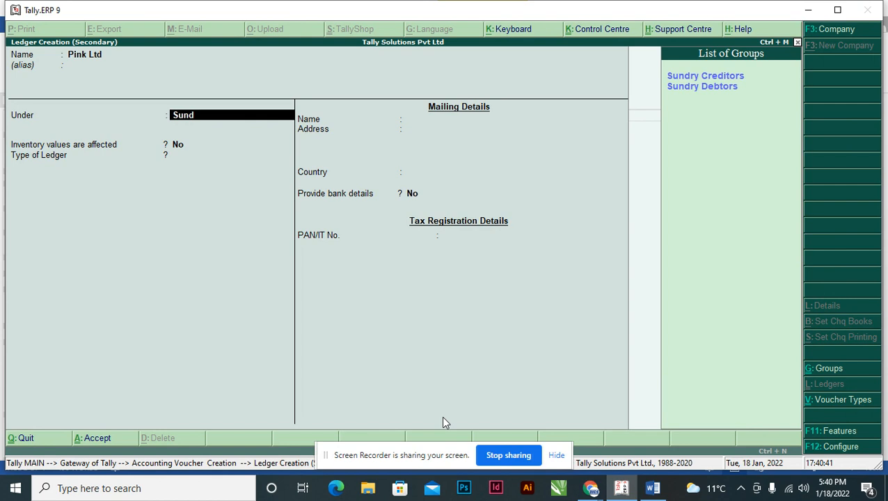
pyautogui.press('Down')
pyautogui.press('Up')
pyautogui.press('Return')
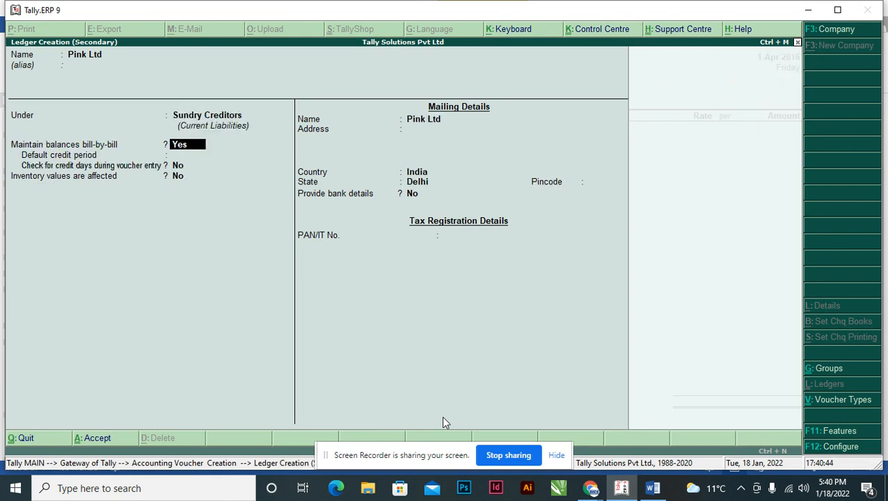
pyautogui.press('n')
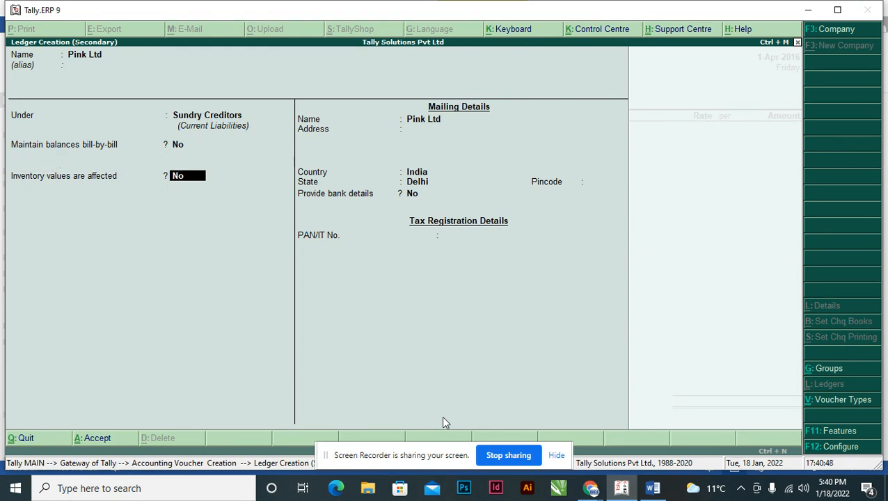
pyautogui.hotkey('ctrl', 'a')
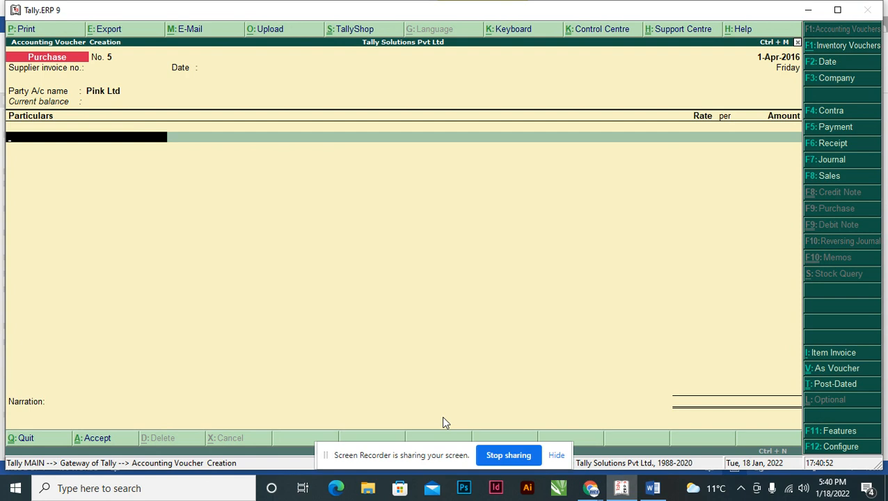
# Reopen the Pink Ltd ledger from the party account to review its settings, and accept it.
pyautogui.press('BackSpace')
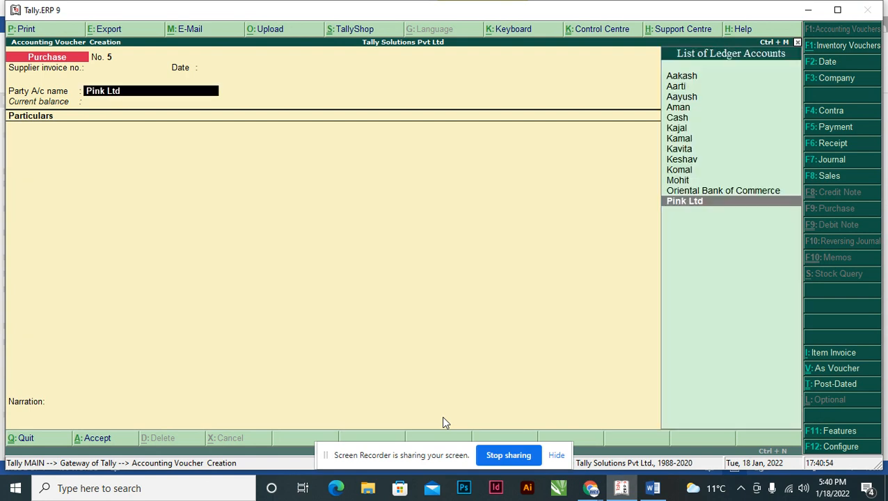
pyautogui.hotkey('ctrl', 'Return')
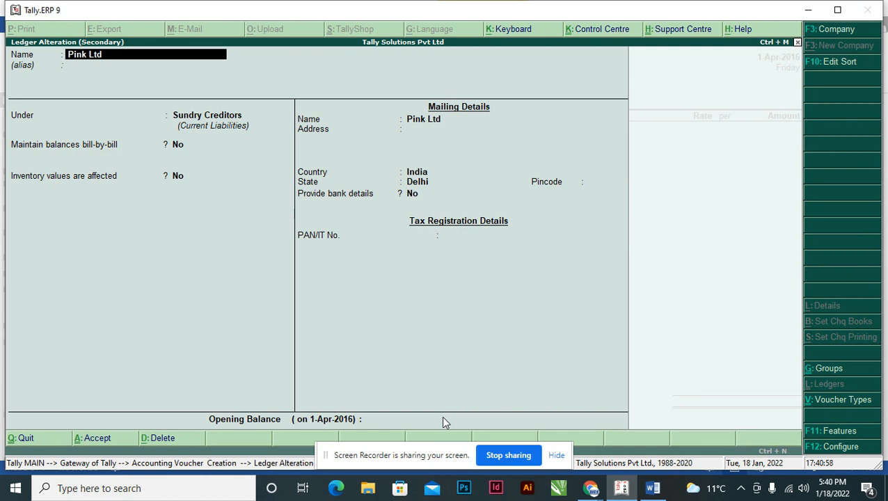
pyautogui.hotkey('ctrl', 'a')
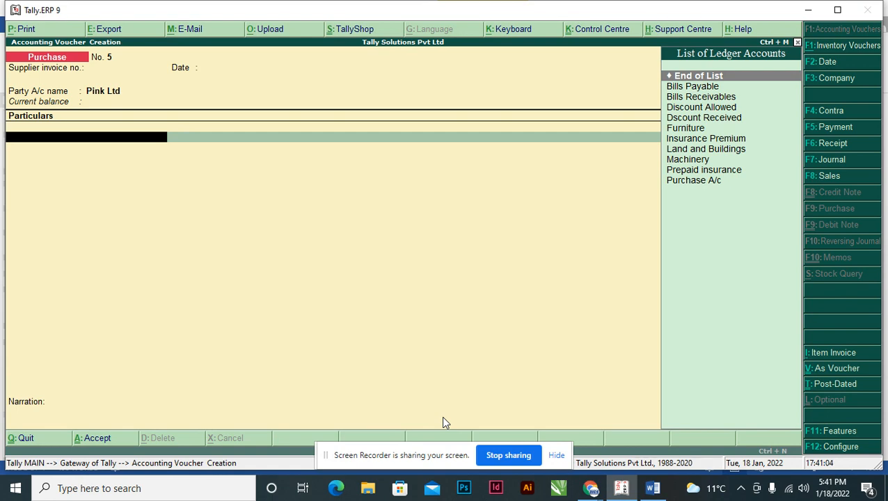
# Add the Land and Buildings ledger to the purchase voucher with an amount of 10,00,000, checking the figure in the Word assignment.
pyautogui.write('La')
pyautogui.press('Return')
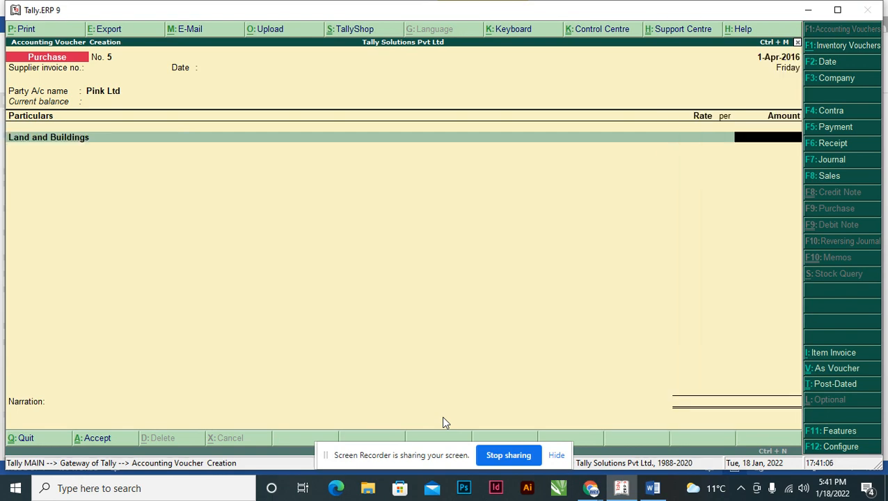
pyautogui.hotkey('alt', 'Tab')
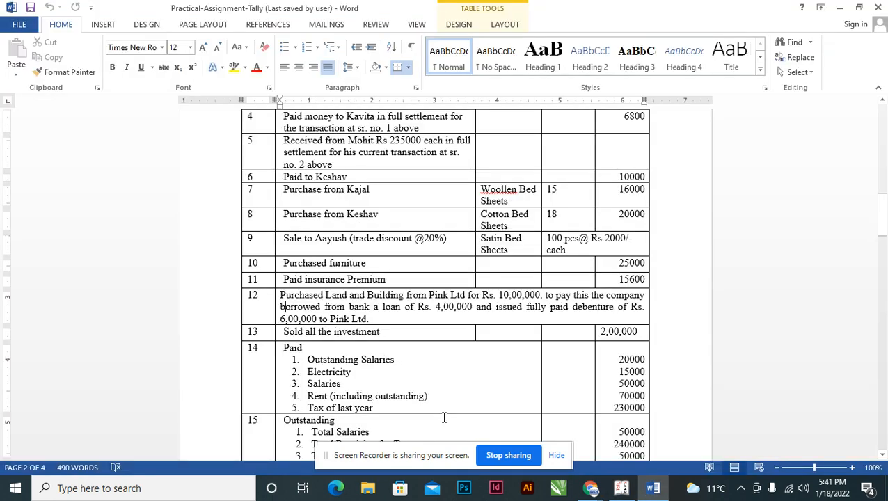
pyautogui.hotkey('alt', 'Tab')
pyautogui.write('10,00,00')
pyautogui.write('0')
pyautogui.press('Return')
pyautogui.press('Return')
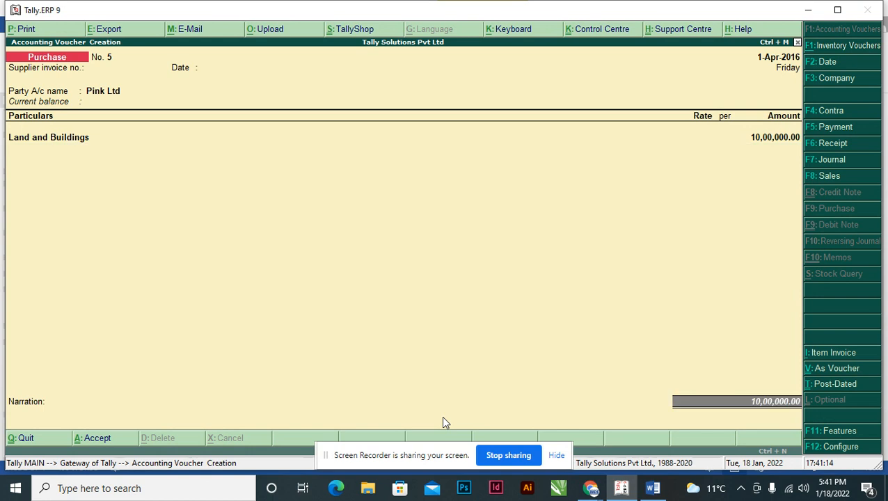
# Enter the narration "Being Land and Building Purchased from Pink Ltd" and save the purchase voucher.
pyautogui.write('Being La')
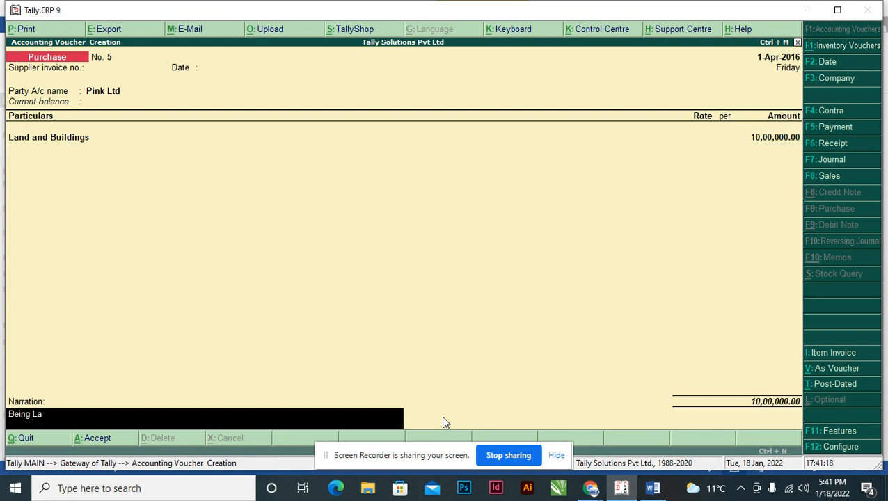
pyautogui.write('nd and Building Purchased from')
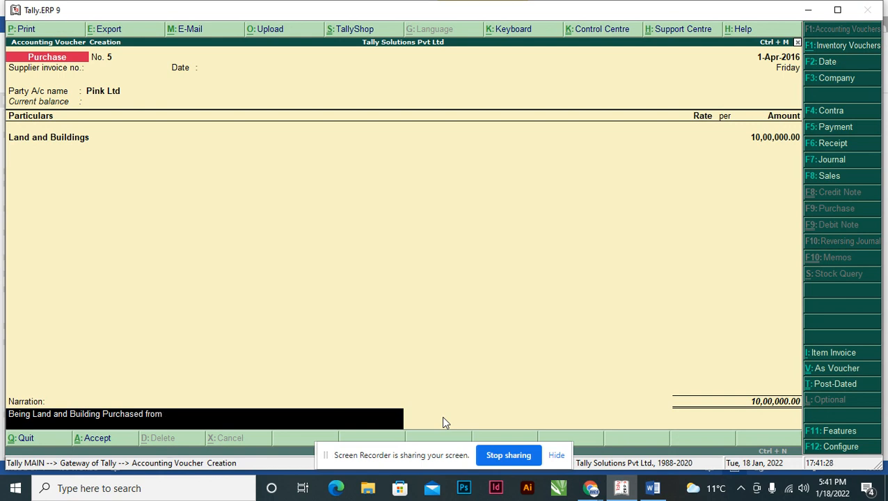
pyautogui.write(' Pink Ltd')
pyautogui.press('Return')
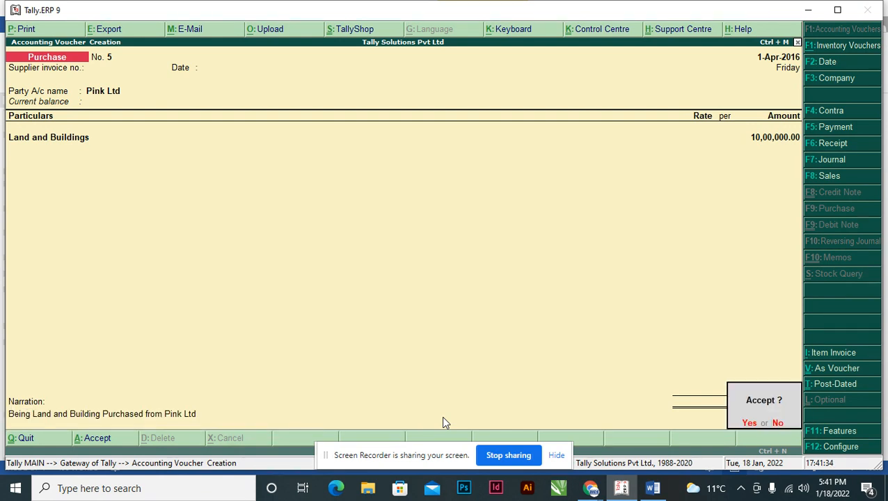
pyautogui.press('Return')
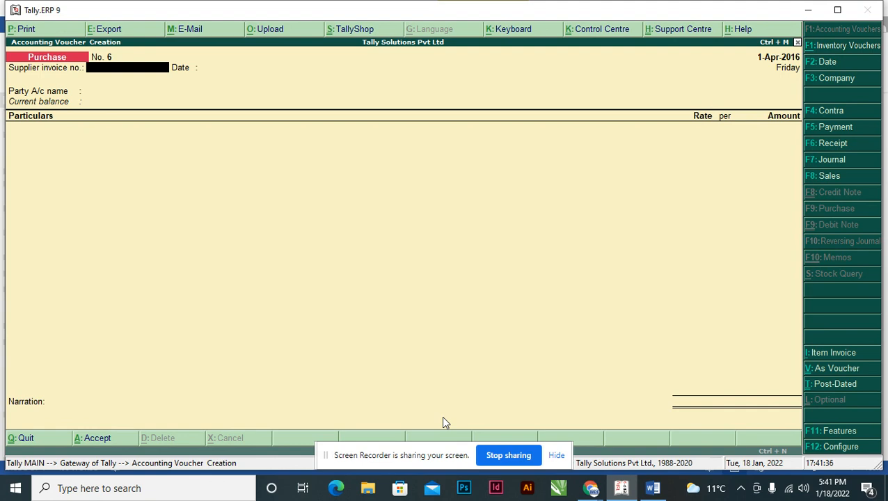
# Read transaction 12's payment terms in the Word assignment, and start a payment voucher in Tally.ERP 9 debiting Pink Ltd with 10,00,000.
pyautogui.hotkey('alt', 'Tab')
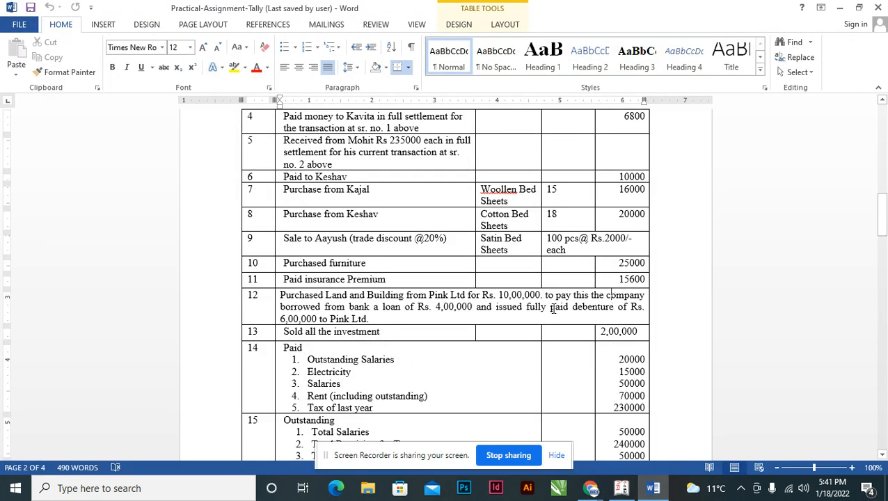
pyautogui.click(378, 307)
pyautogui.hotkey('alt', 'Tab')
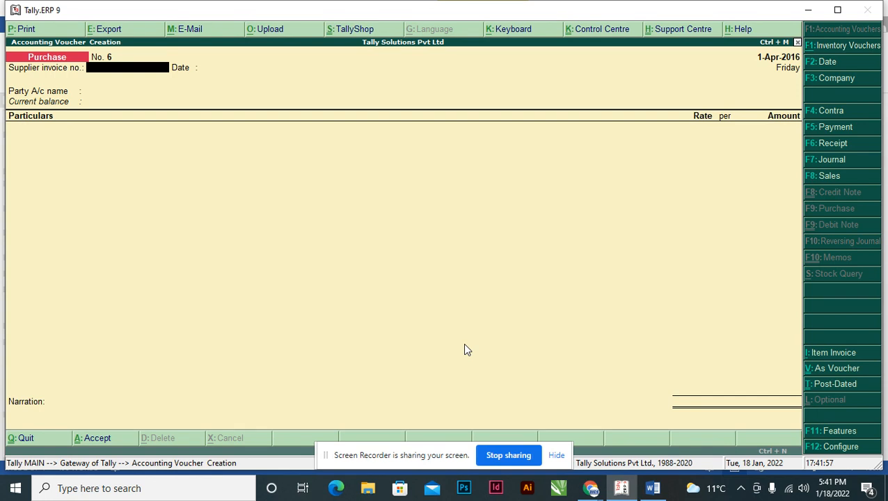
pyautogui.press('F5')
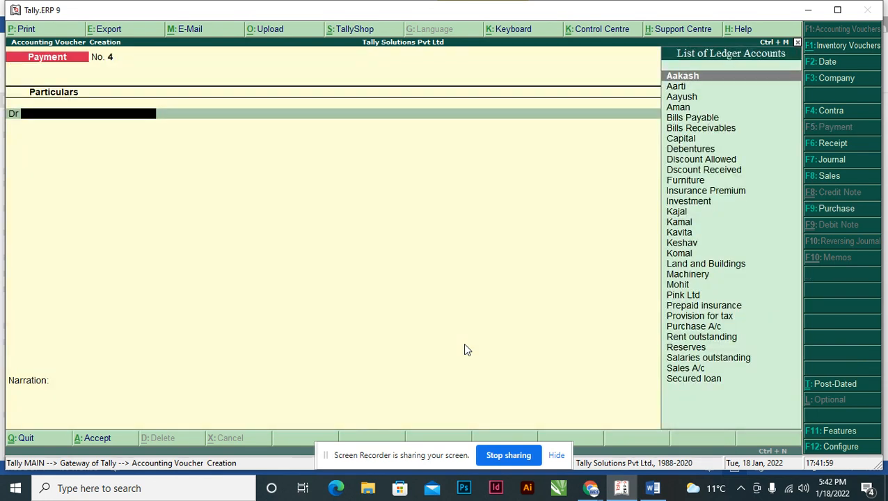
pyautogui.write('Pin')
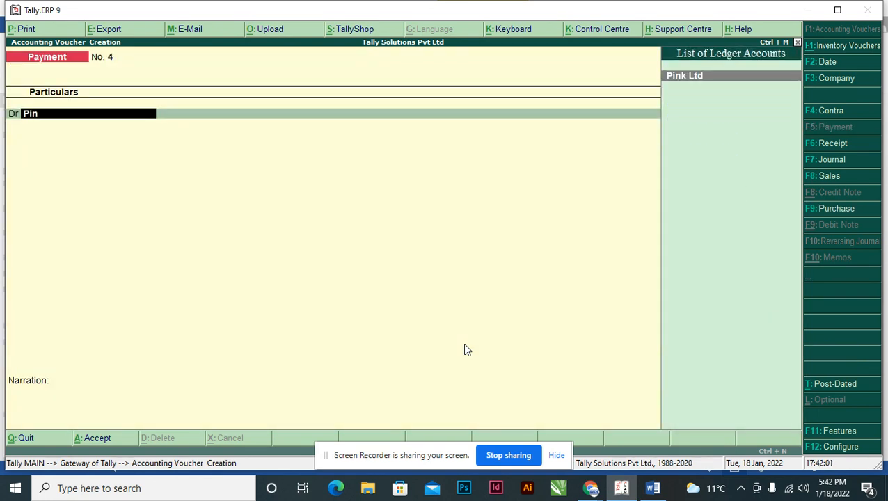
pyautogui.press('Return')
pyautogui.write('1')
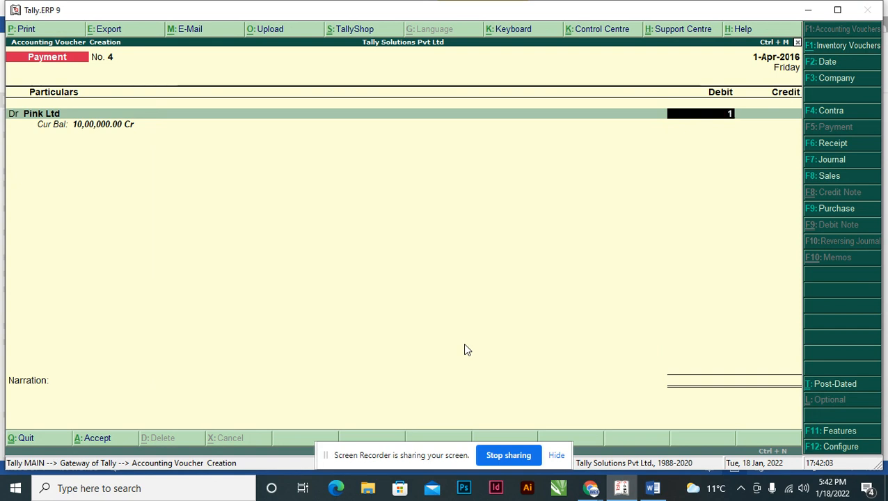
pyautogui.write('0000000')
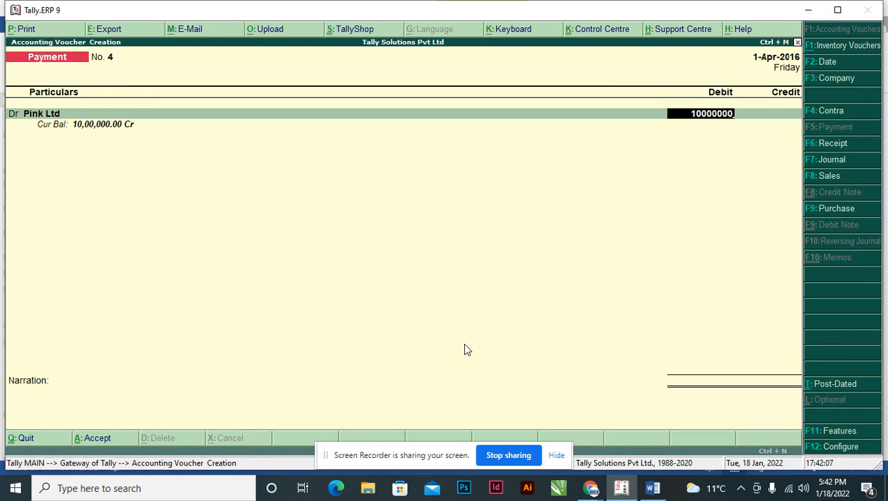
pyautogui.press('Return')
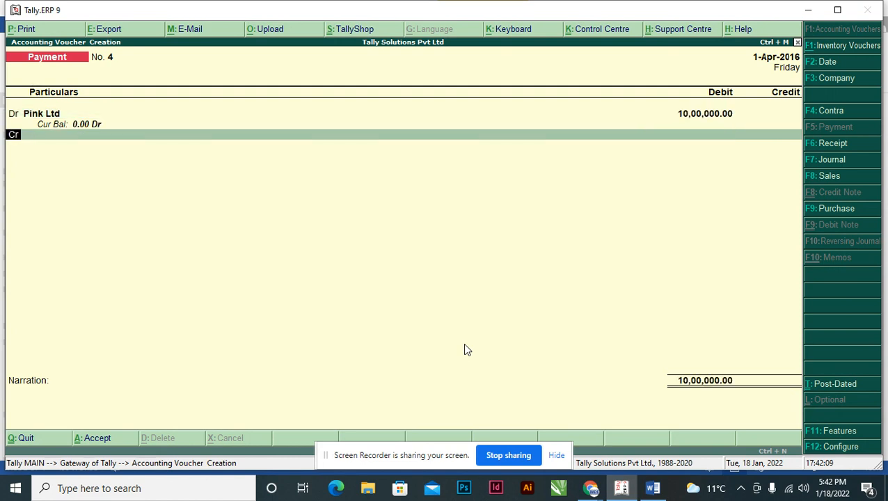
# Start a new ledger named "Loan From Bank" from the voucher's credit line, leaving the alias blank.
pyautogui.press('Return')
pyautogui.hotkey('alt', 'c')
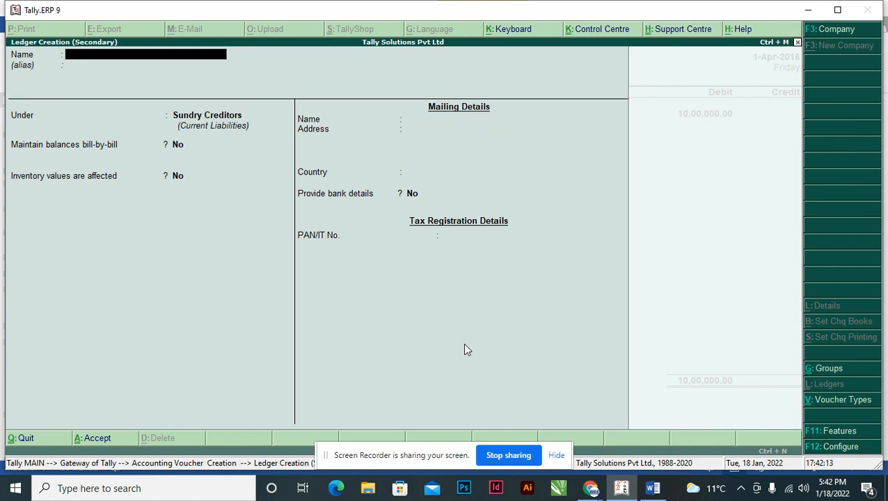
pyautogui.write('Loand')
pyautogui.press('BackSpace')
pyautogui.write('F')
pyautogui.press('BackSpace')
pyautogui.press('BackSpace')
pyautogui.write('From Bank')
pyautogui.press('Return')
pyautogui.press('Return')
# Recheck the Word assignment, place the Loan From Bank ledger under Secured Loans, and save it with the remaining defaults.
pyautogui.hotkey('alt', 'Tab')
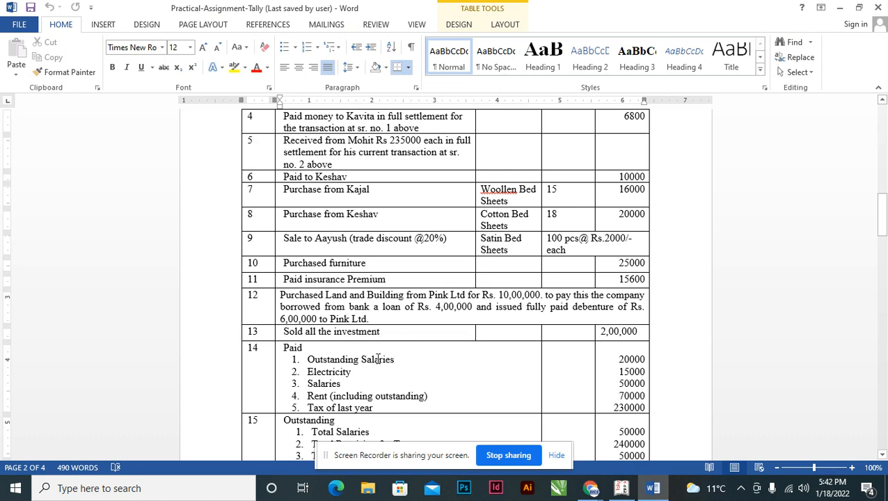
pyautogui.hotkey('alt', 'Tab')
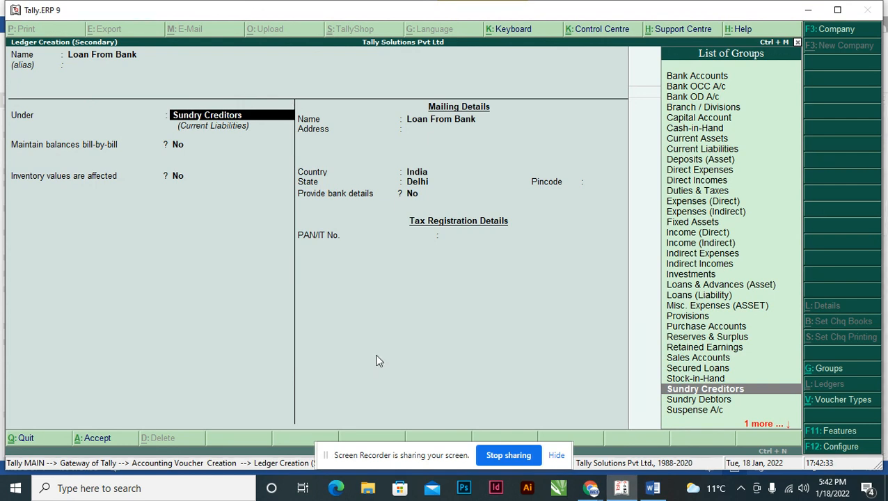
pyautogui.write('Sec')
pyautogui.press('Return')
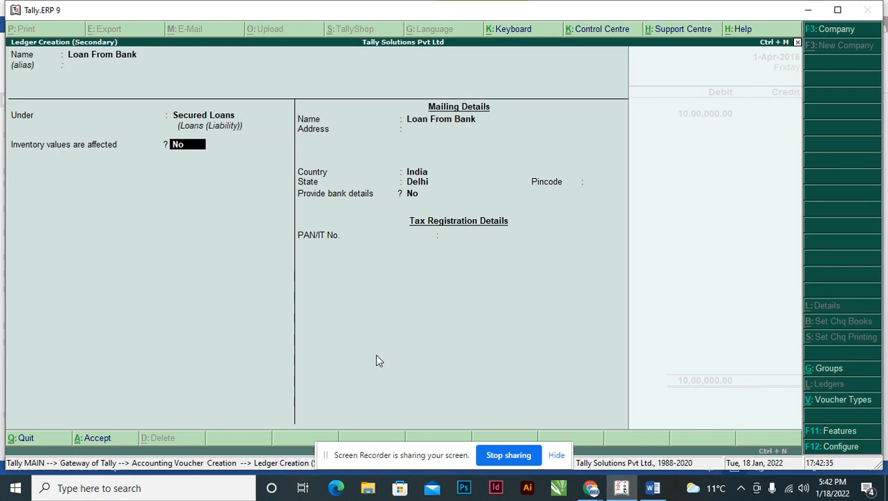
pyautogui.press('Return')
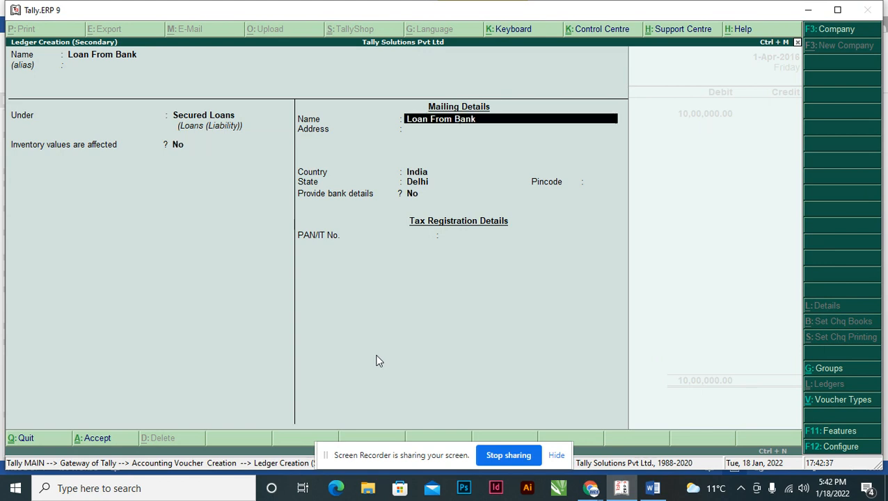
pyautogui.press('Return')
pyautogui.press('Return')
pyautogui.press('Return')
pyautogui.press('Return')
pyautogui.press('Return')
pyautogui.press('Return')
pyautogui.press('Return')
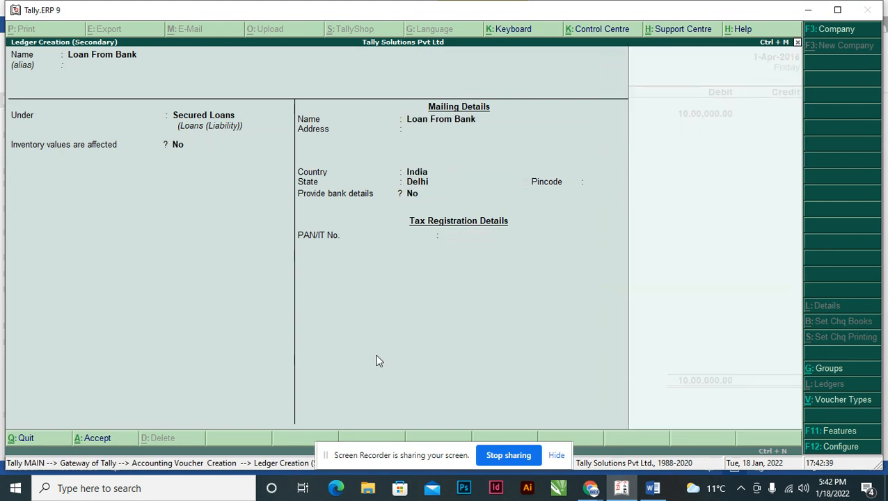
pyautogui.press('Return')
# Check the loan figure in the Word assignment and credit Loan From Bank with 4,00,000.
pyautogui.hotkey('alt', 'Tab')
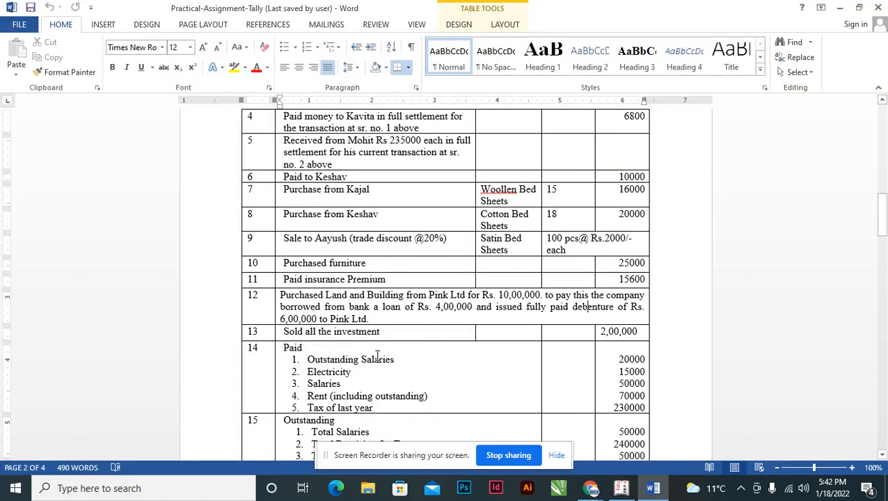
pyautogui.hotkey('alt', 'Tab')
pyautogui.write('4')
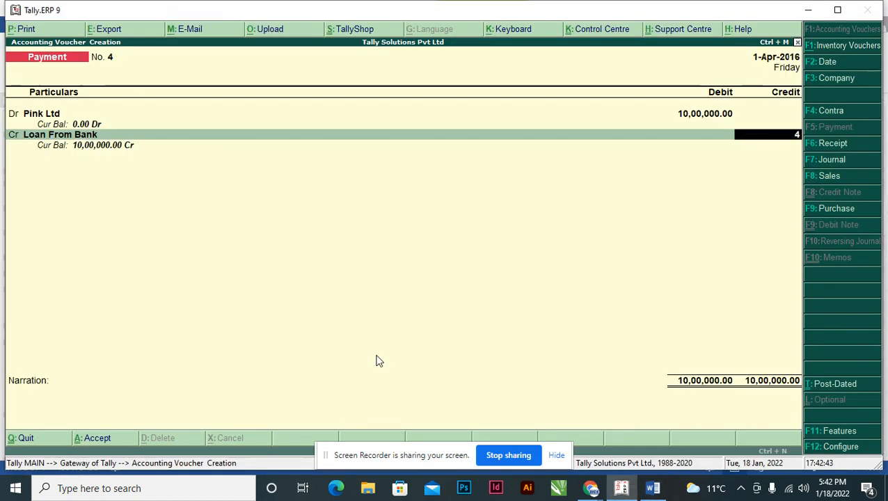
pyautogui.write(',00,00000')
pyautogui.press('Return')
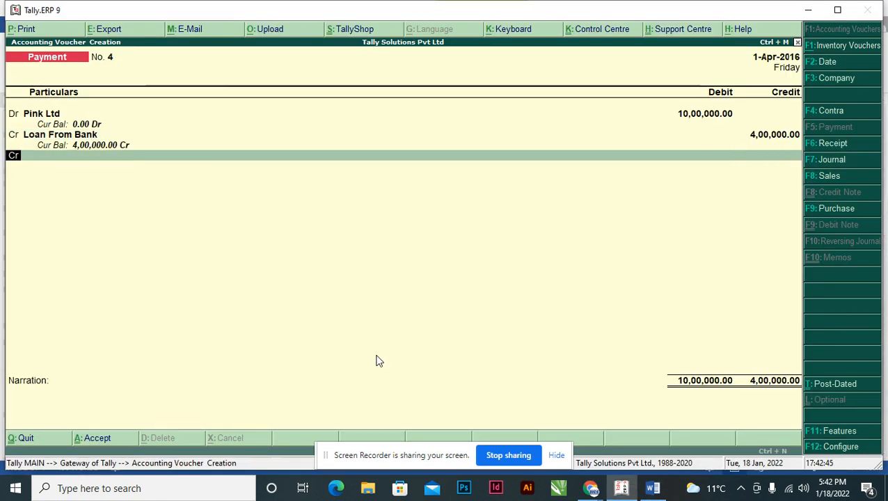
# Consult transaction 12 in the Word assignment again and credit Debentures with 6,00,000 in the payment voucher.
pyautogui.hotkey('alt', 'Tab')
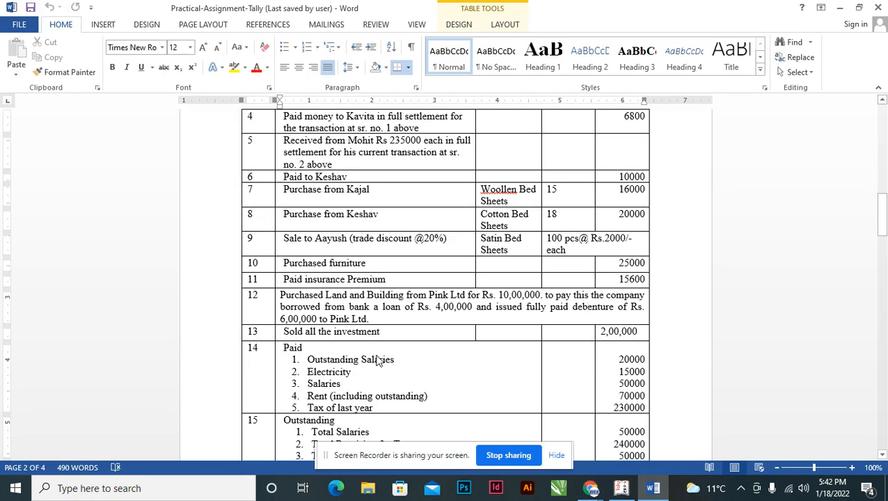
pyautogui.hotkey('alt', 'Tab')
pyautogui.write('De')
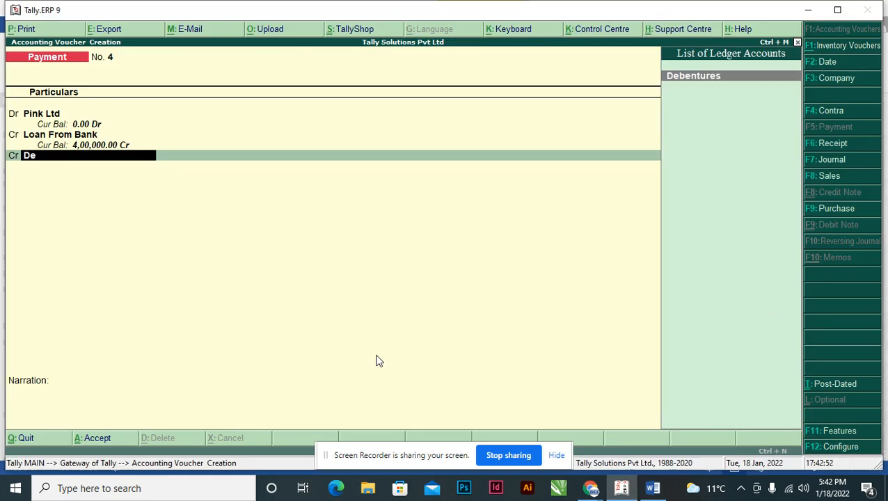
pyautogui.press('Return')
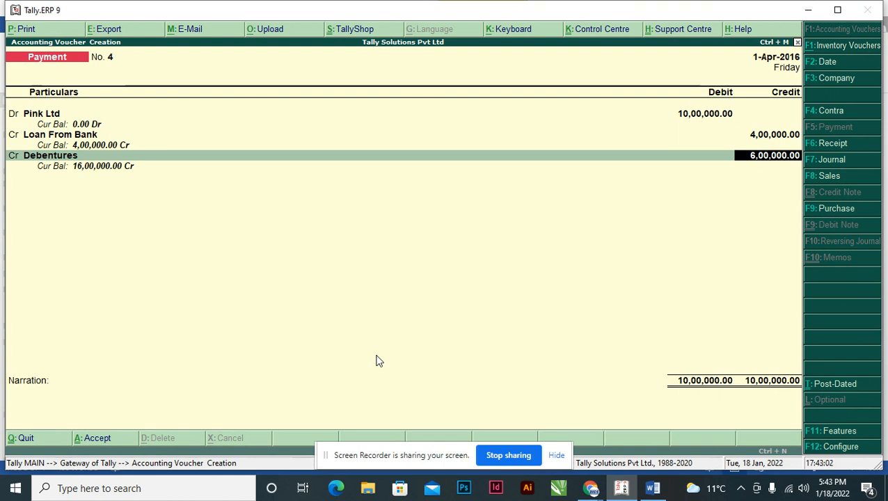
pyautogui.press('Return')
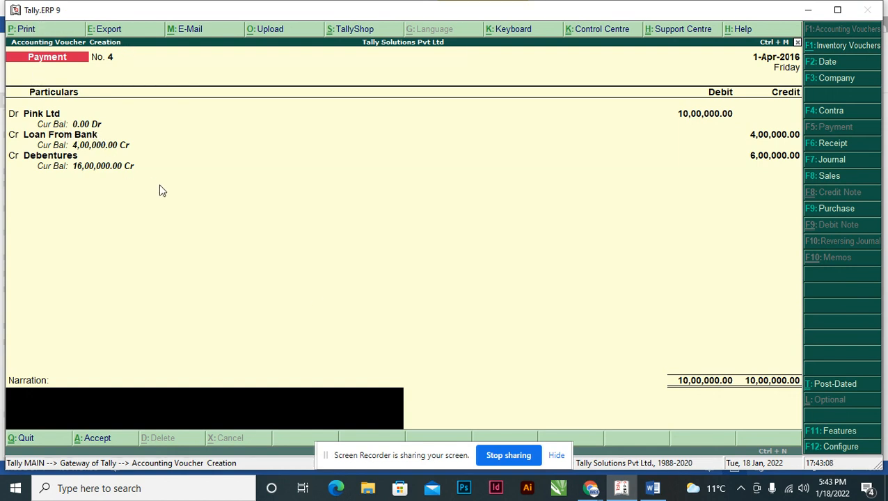
# Enter the narration "Being Amount paid to Pink Ltd from Bank Loand and Debentrure".
pyautogui.write('Being Amount paid to')
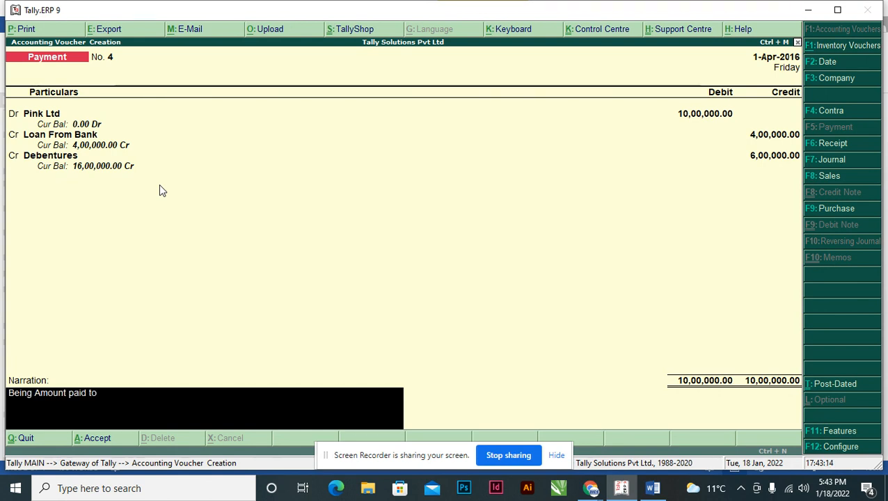
pyautogui.write(' Pink Ltd')
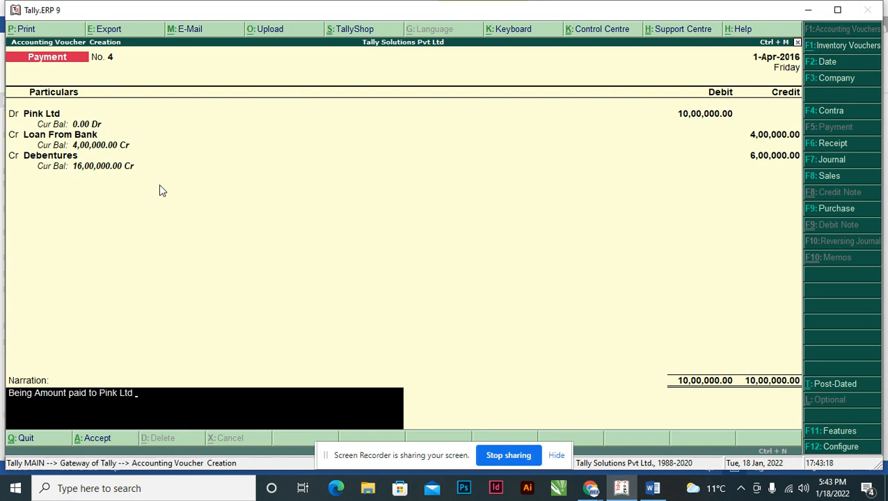
pyautogui.write('  from Bank Loand and Debentrure')
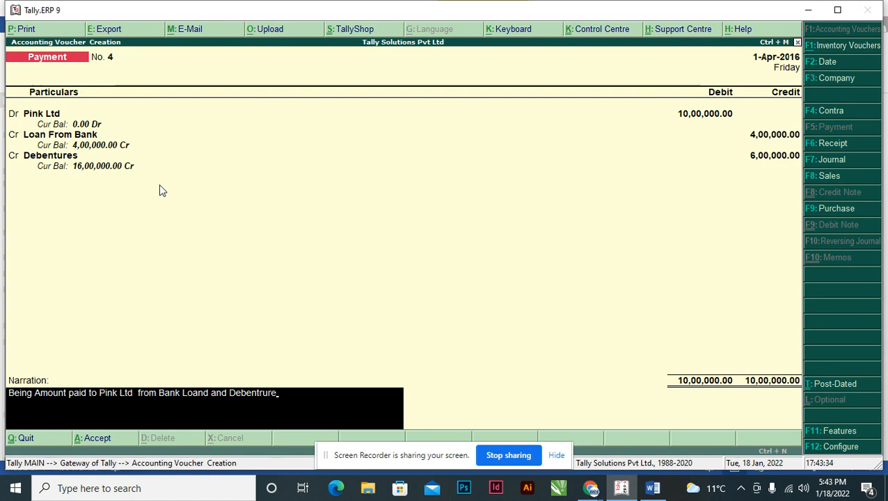
# Convert the Pink Ltd payment voucher to a journal voucher and save it with the same ledger entries, amounts and narration.
pyautogui.press('Up')
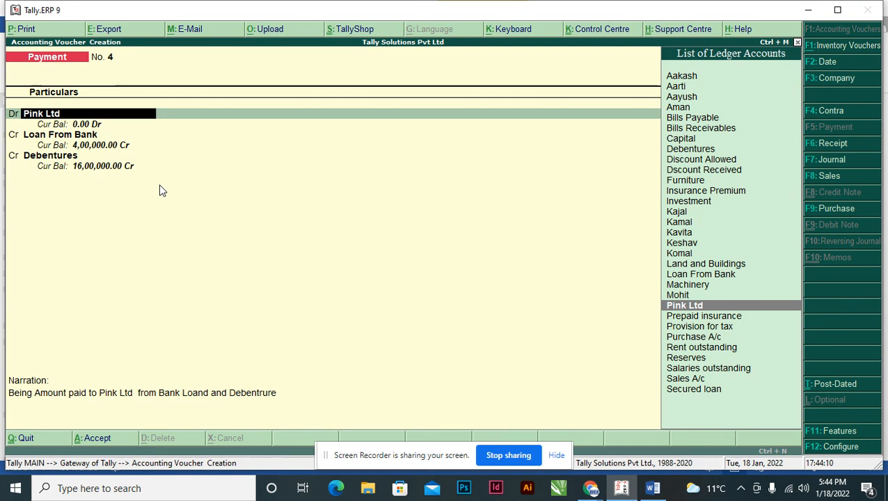
pyautogui.press('Return')
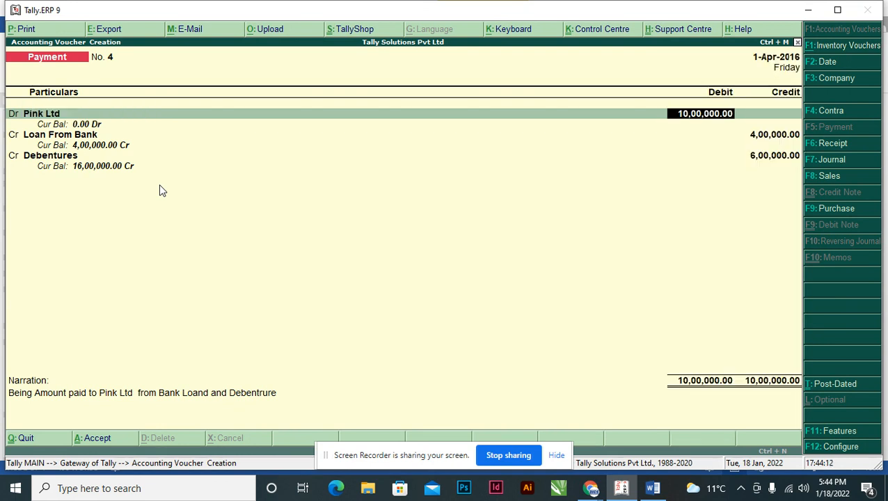
pyautogui.press('F7')
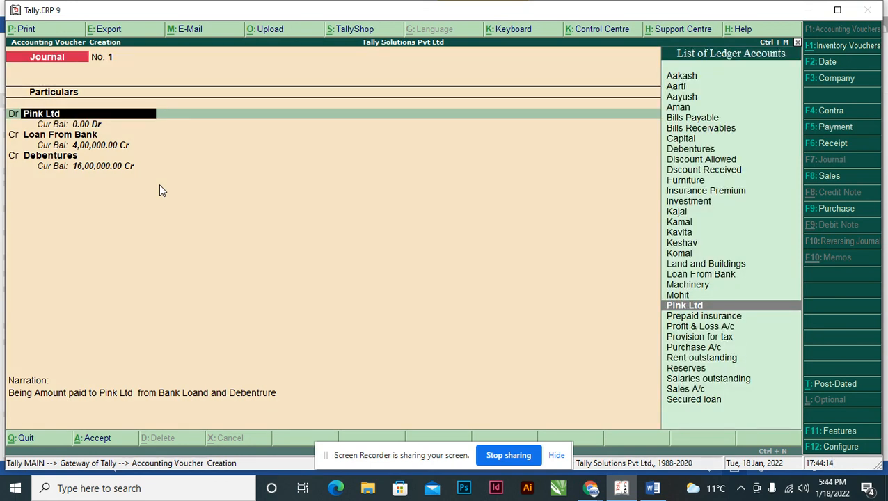
pyautogui.press('Return')
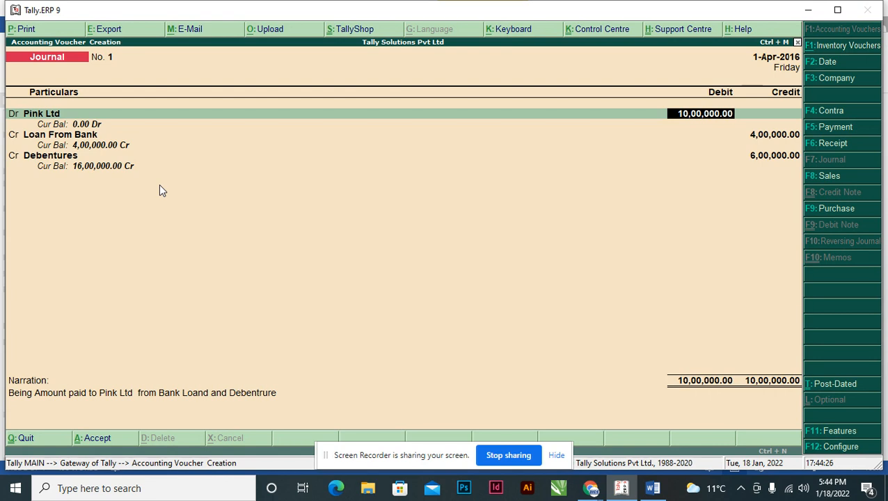
pyautogui.press('Return')
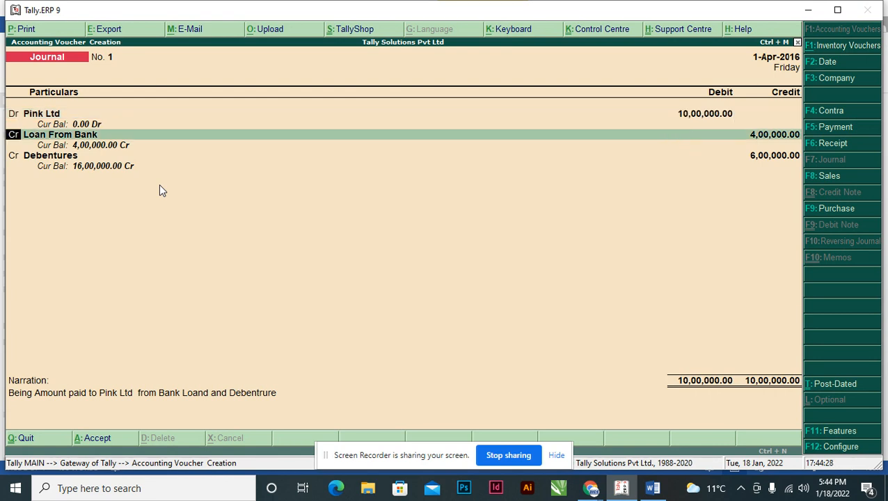
pyautogui.press('Return')
pyautogui.press('Return')
pyautogui.press('Return')
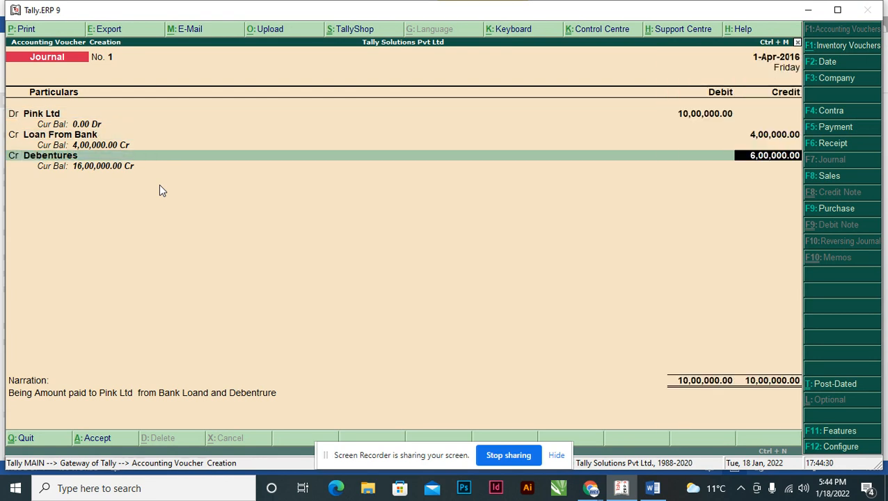
pyautogui.press('Return')
pyautogui.press('Return')
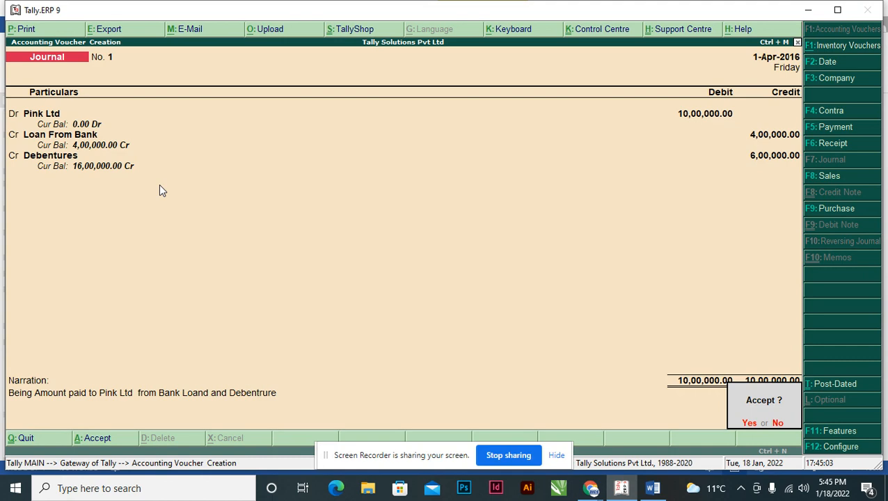
pyautogui.press('Return')
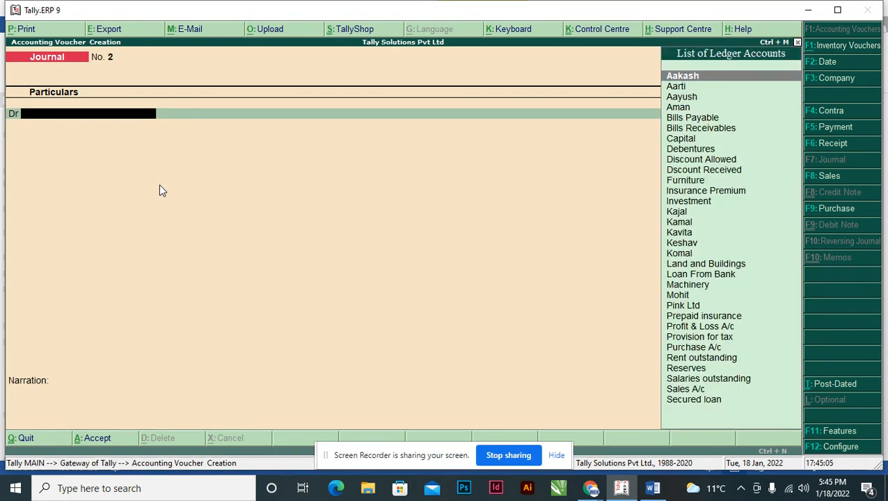
# Check transaction 13, the sale of all the investment, in the Word assignment and return to Tally.
pyautogui.hotkey('alt', 'Tab')
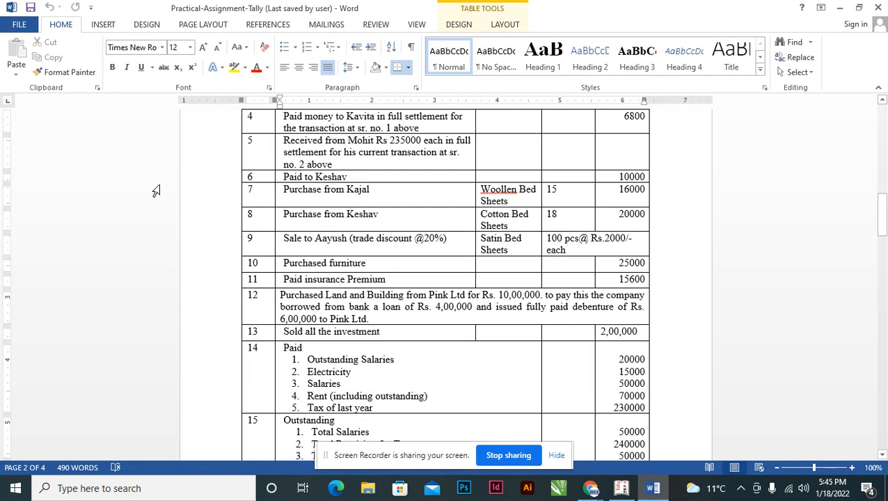
pyautogui.scroll(-3, 345, 283)
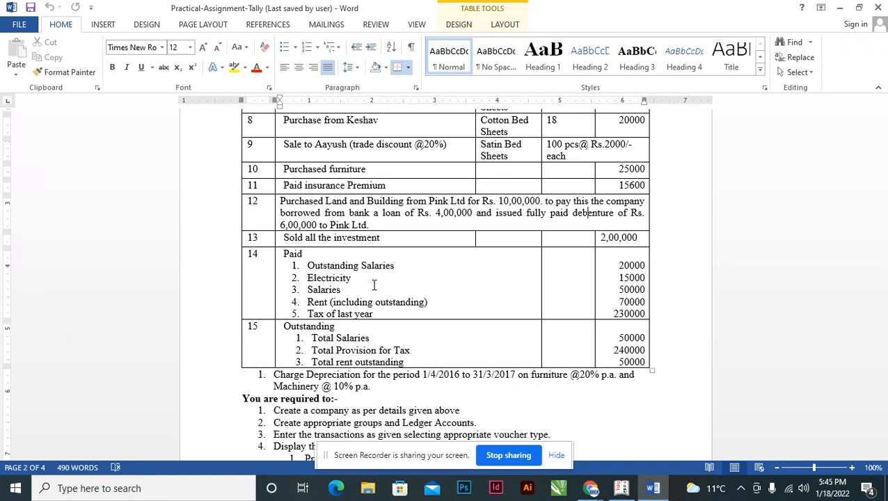
pyautogui.hotkey('alt', 'Tab')
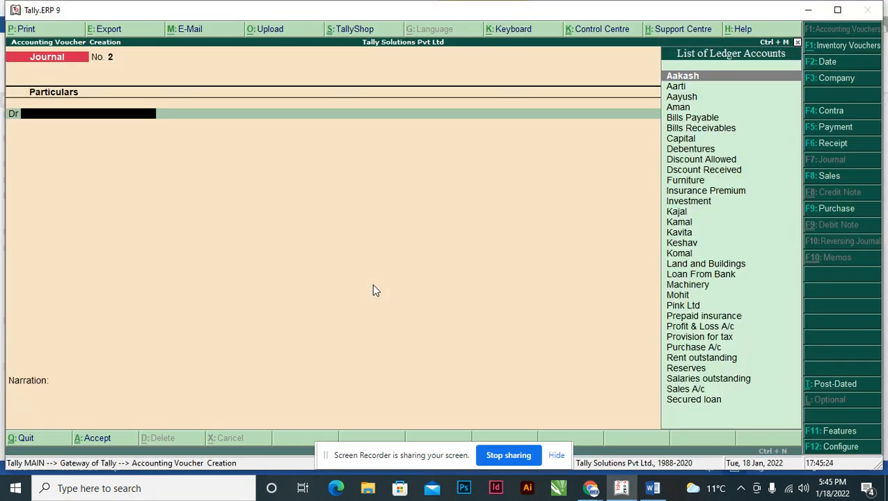
# Try recording transaction 13 as a sales voucher in voucher mode, debiting Oriental Bank of Commerce after consulting the Word assignment.
pyautogui.press('F8')
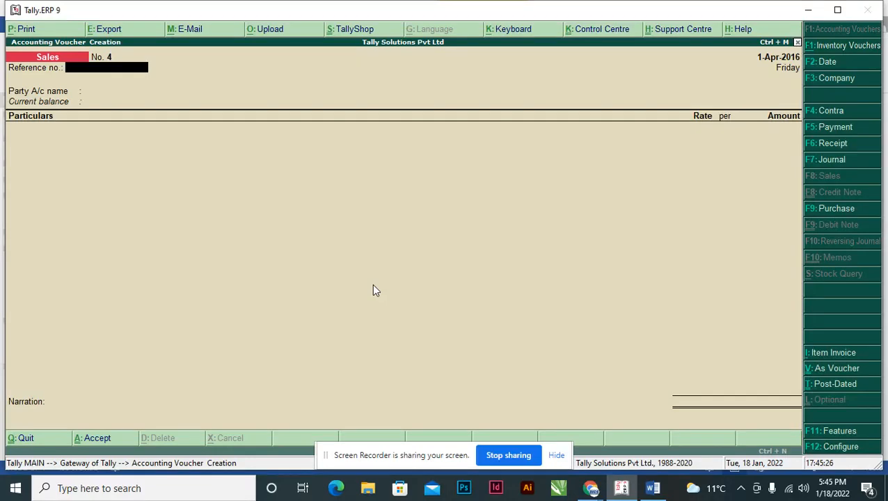
pyautogui.hotkey('alt', 'Tab')
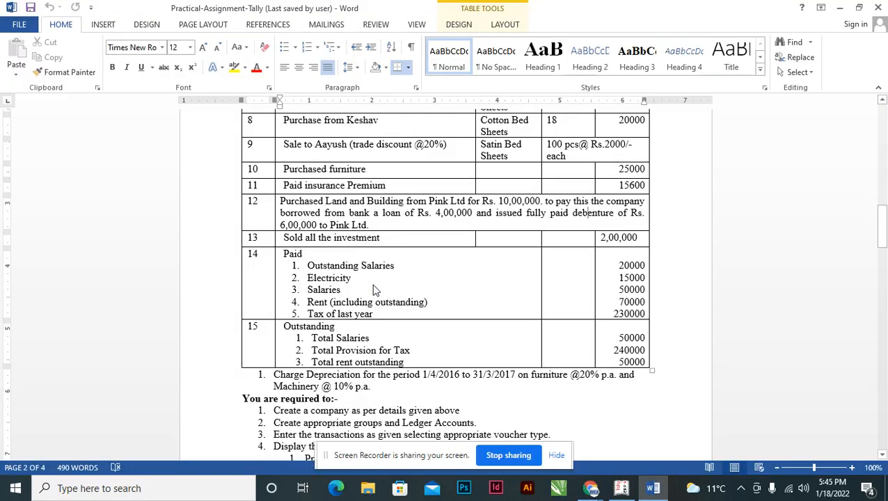
pyautogui.hotkey('alt', 'Tab')
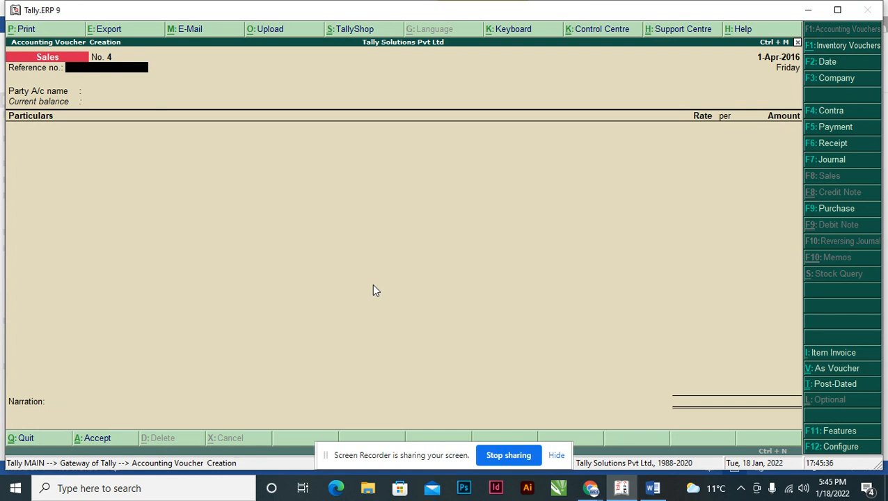
pyautogui.hotkey('ctrl', 'v')
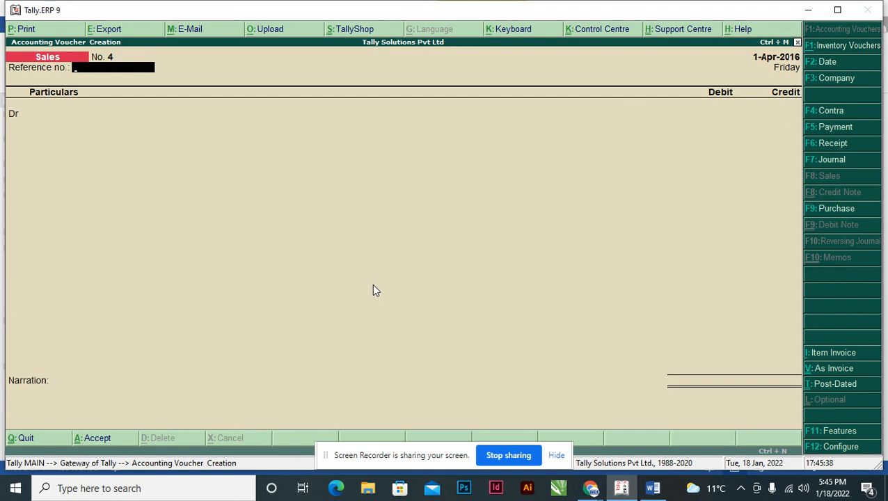
pyautogui.press('Return')
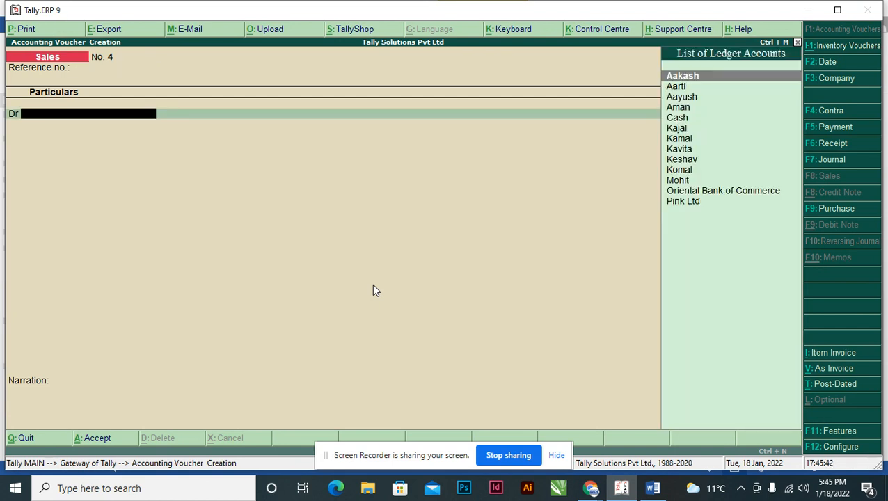
pyautogui.write('sa')
pyautogui.press('BackSpace')
pyautogui.hotkey('alt', 'Tab')
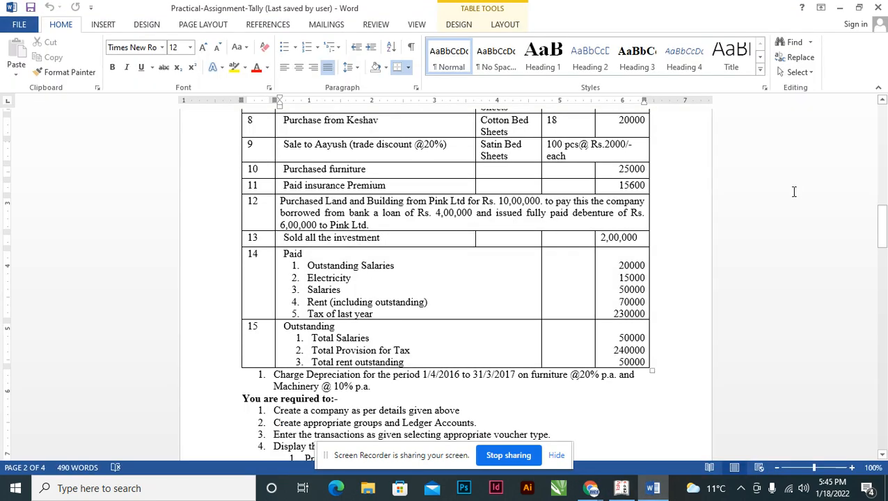
pyautogui.moveTo(880, 230); pyautogui.dragTo(873, 135)
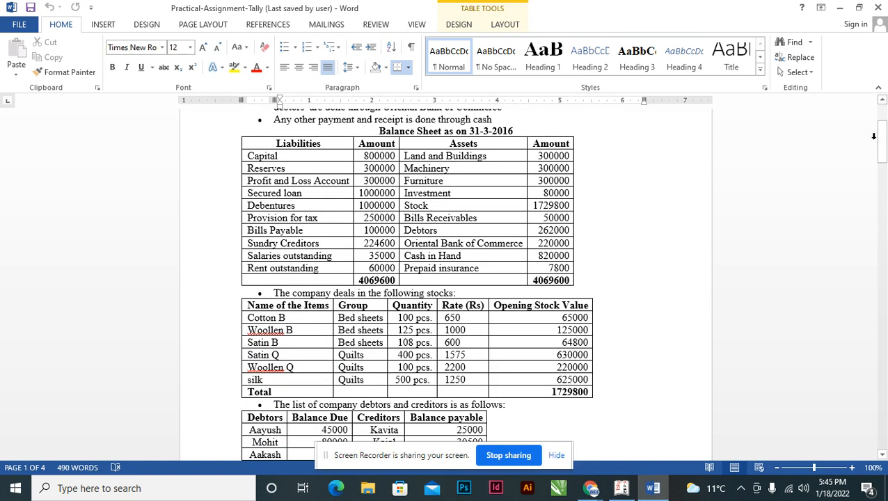
pyautogui.hotkey('alt', 'Tab')
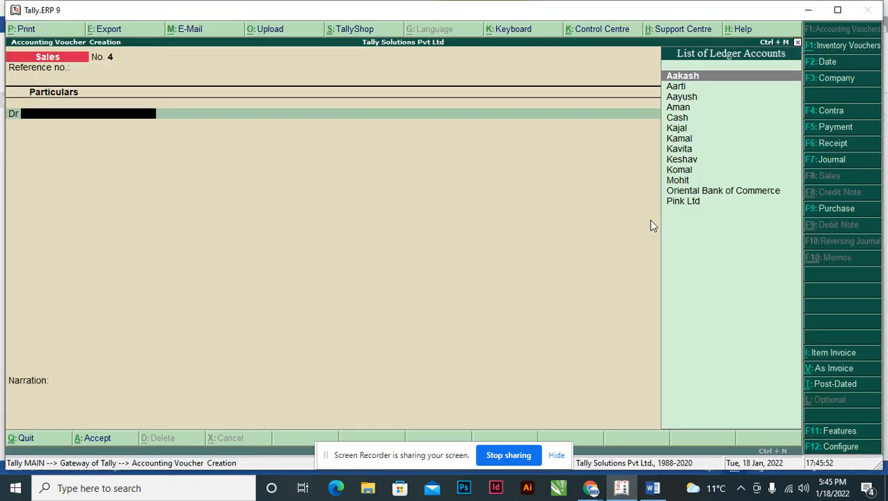
pyautogui.write('obc')
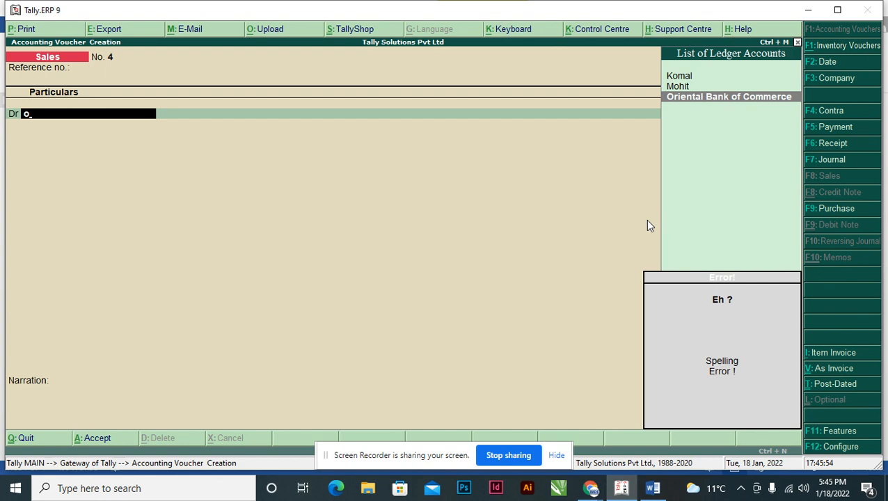
pyautogui.press('Return')
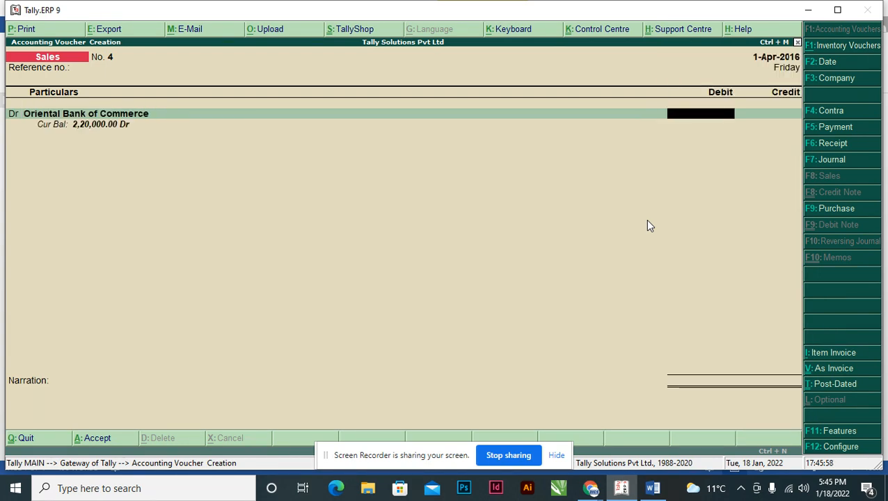
# Check transaction 13's amount in Word, debit Oriental Bank of Commerce with 2,00,000 and accept the default Cheque/DD bank allocation.
pyautogui.hotkey('alt', 'Tab')
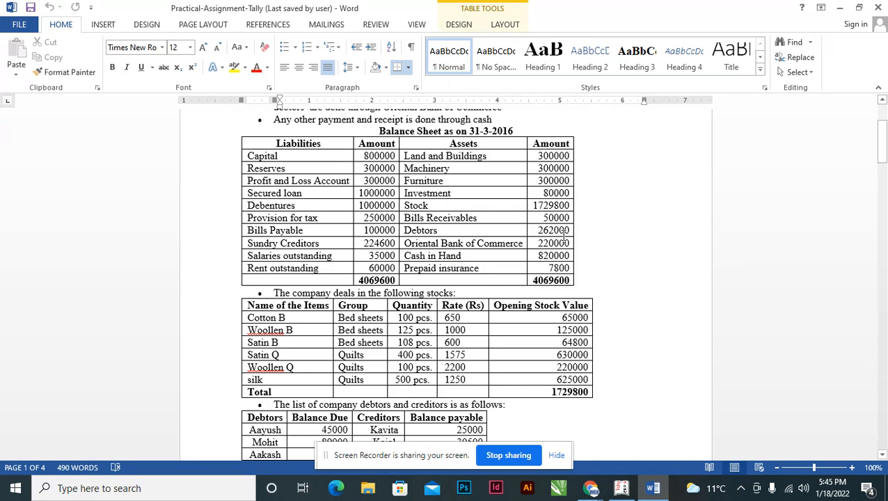
pyautogui.moveTo(881, 143); pyautogui.dragTo(853, 224)
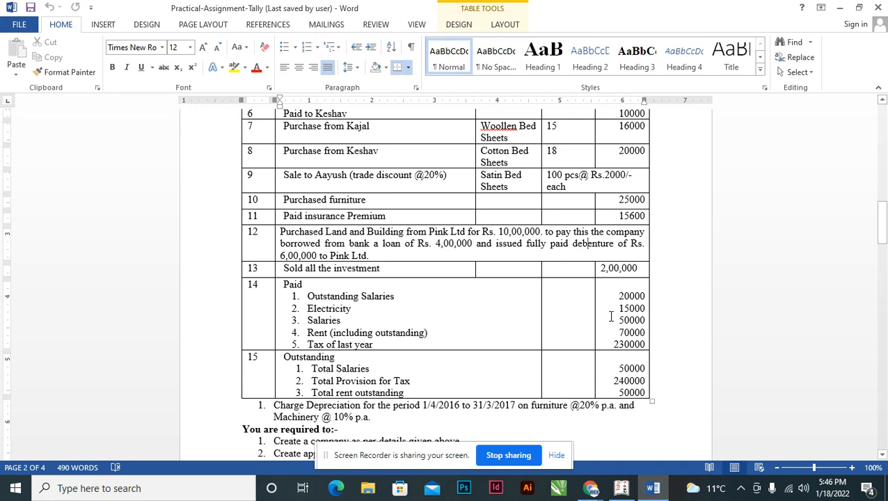
pyautogui.click(617, 268)
pyautogui.hotkey('alt', 'Tab')
pyautogui.write('200000')
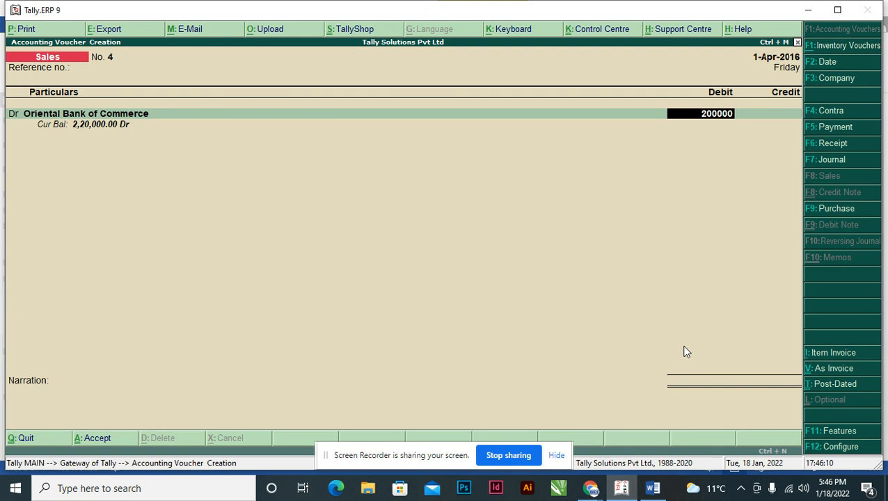
pyautogui.press('Return')
pyautogui.press('Return')
pyautogui.press('Return')
pyautogui.press('Return')
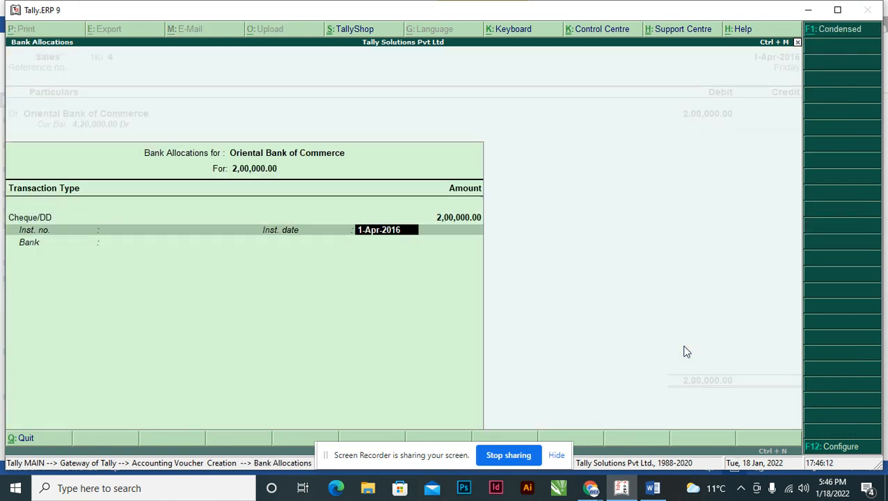
pyautogui.press('Return')
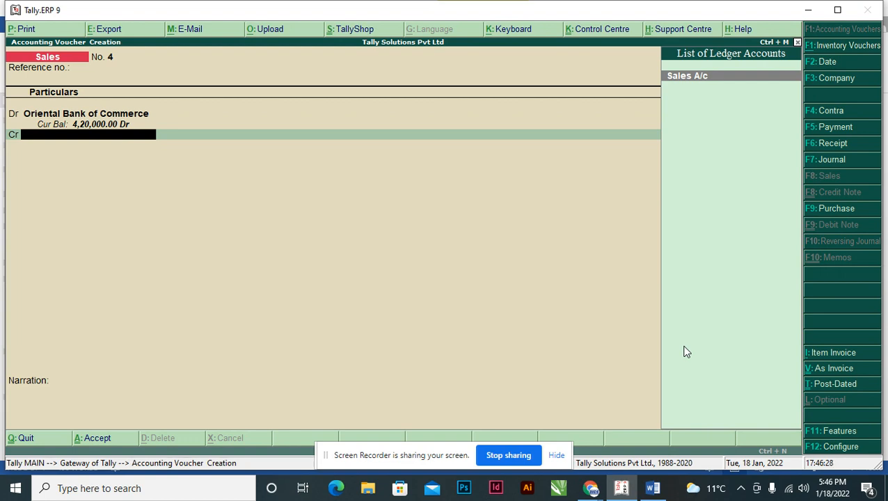
# Look up the Investment amount in the Word assignment's opening balance sheet.
pyautogui.write('i')
pyautogui.hotkey('alt', 'Tab')
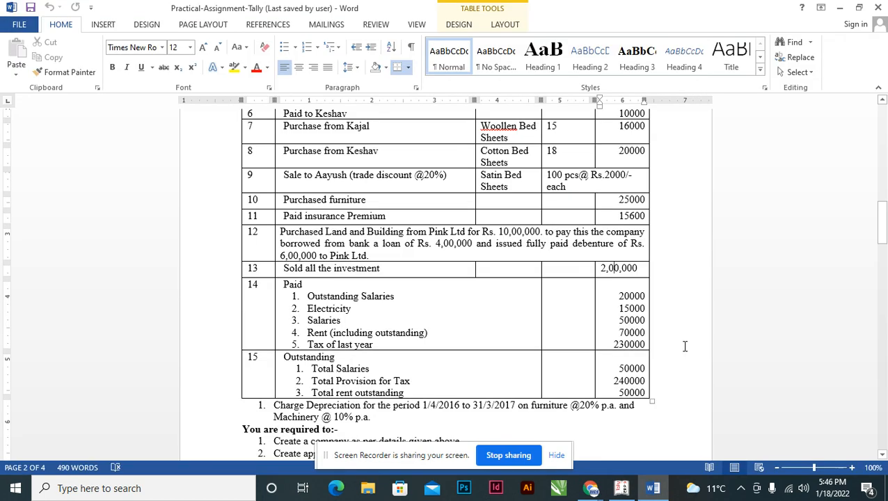
pyautogui.moveTo(883, 216); pyautogui.dragTo(882, 143)
pyautogui.click(519, 152)
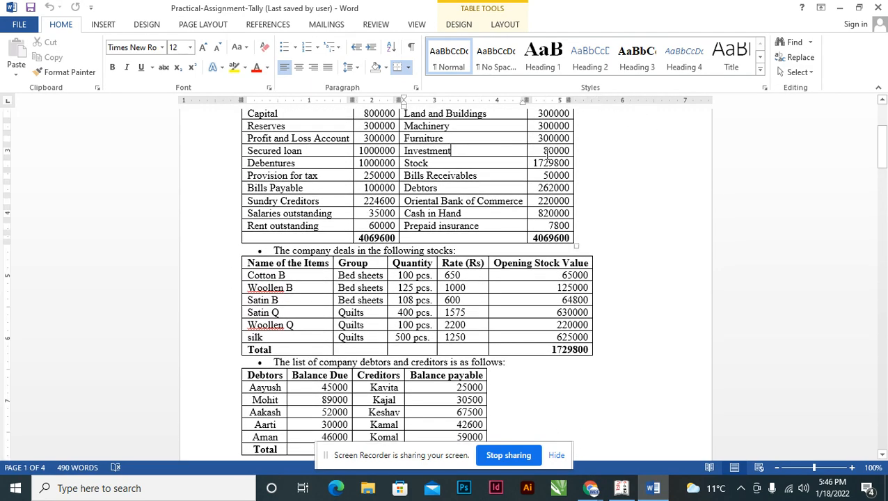
pyautogui.hotkey('alt', 'Tab')
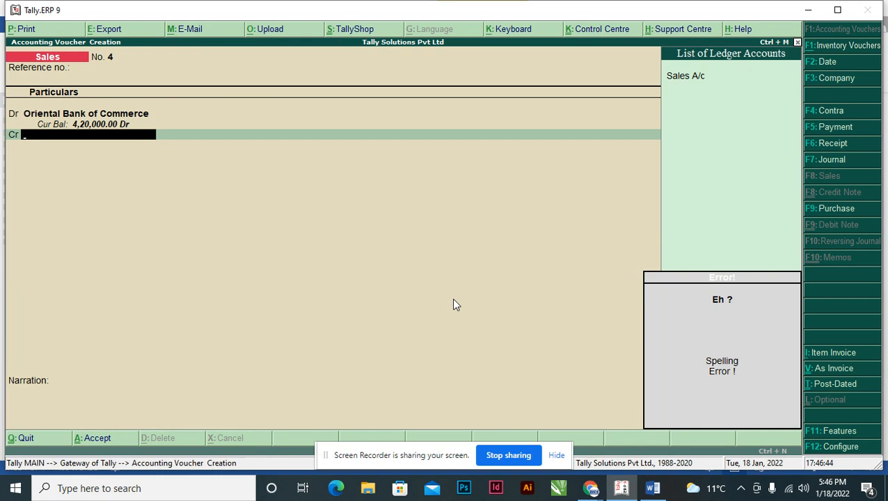
pyautogui.press('BackSpace')
pyautogui.press('Return')
pyautogui.press('Return')
pyautogui.press('Return')
pyautogui.press('Return')
pyautogui.press('Return')
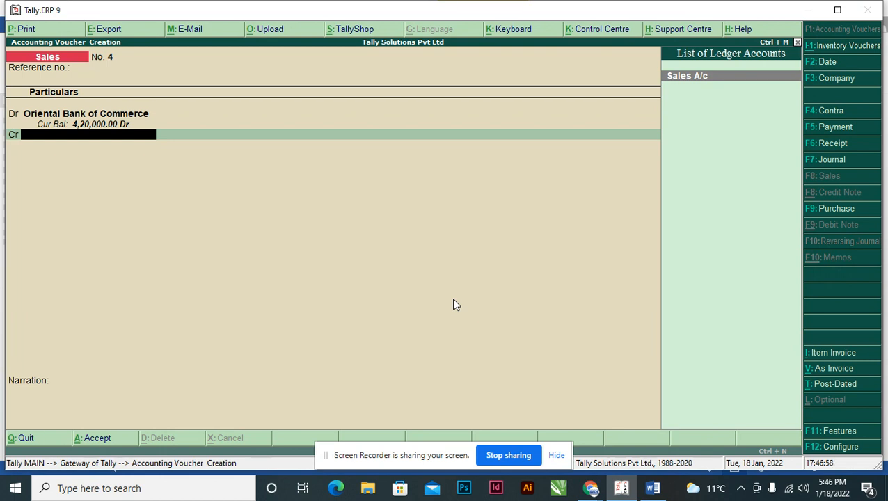
# Switch to a receipt voucher, credit Investment with 80,000 and make the next line another credit entry.
pyautogui.press('F6')
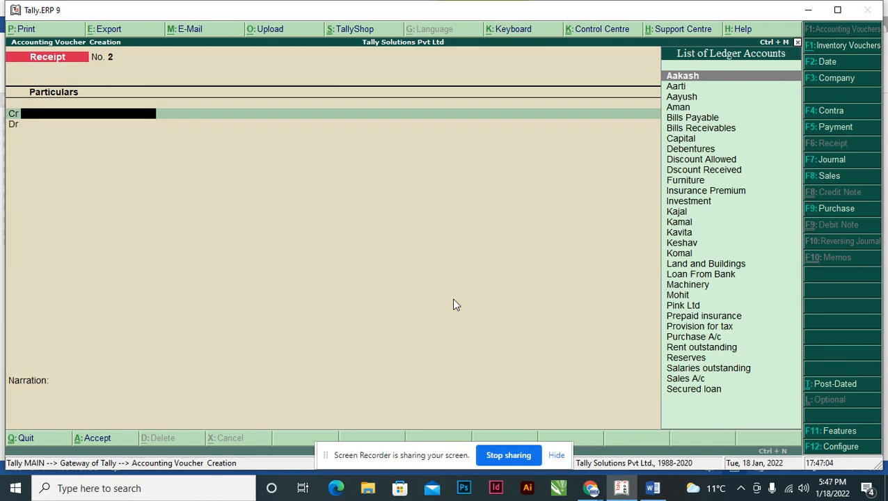
pyautogui.write('In')
pyautogui.press('Down')
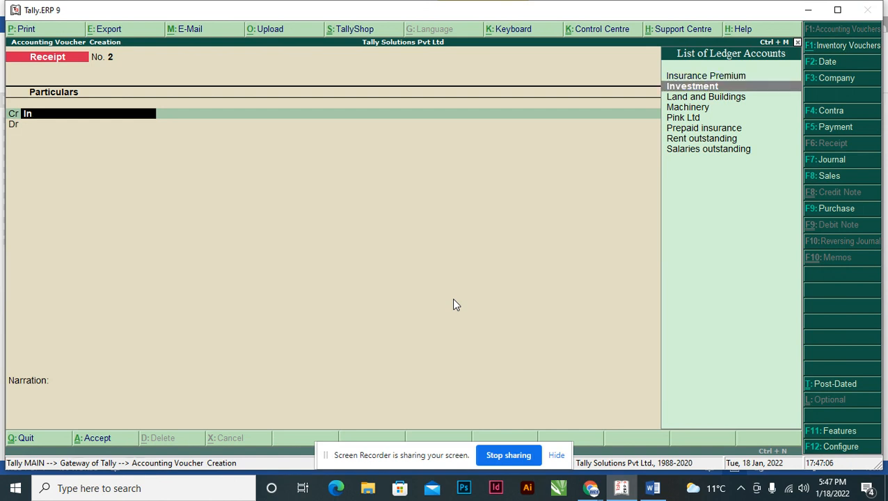
pyautogui.press('Return')
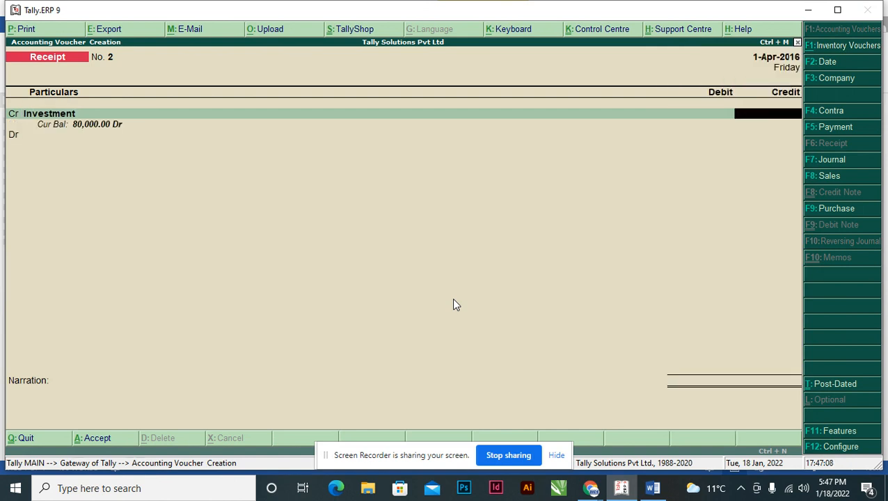
pyautogui.write('80000')
pyautogui.press('Return')
pyautogui.write('c')
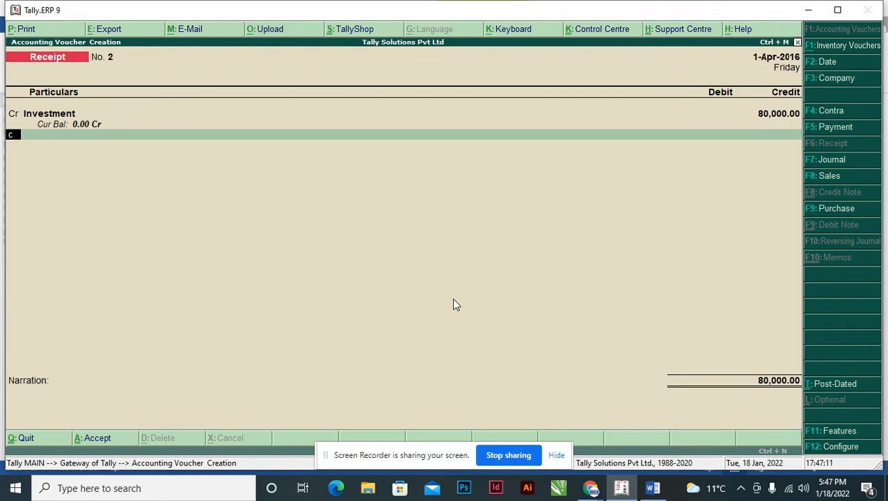
pyautogui.press('Return')
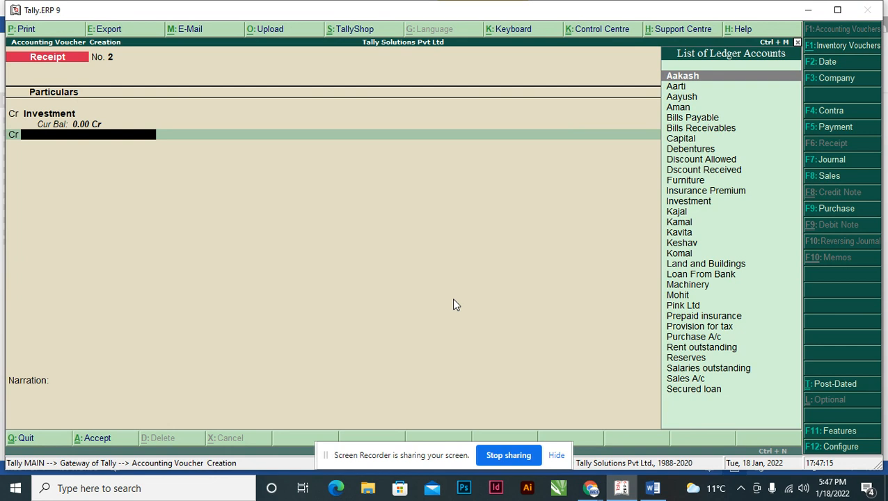
# Start a new ledger named "Profit on Sale of Investment" from the receipt voucher's second credit line.
pyautogui.hotkey('alt', 'c')
pyautogui.write('Pro')
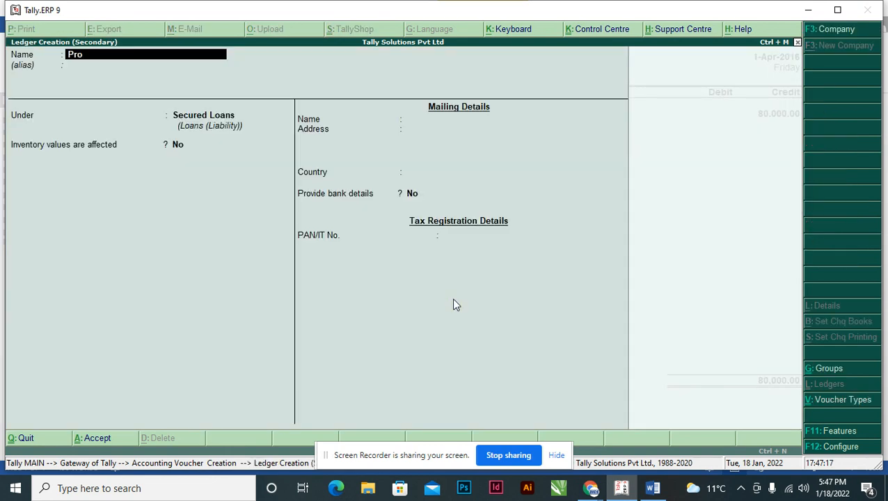
pyautogui.write('fit on Sale of Investment')
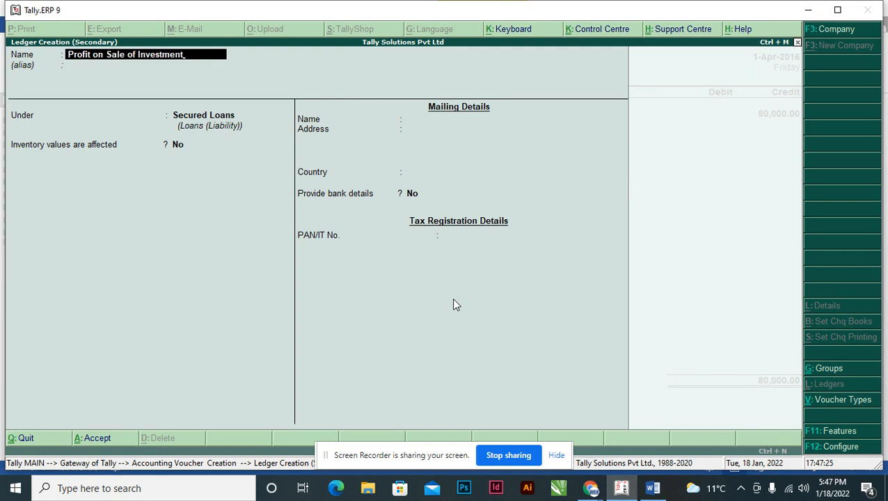
pyautogui.press('Return')
pyautogui.press('Return')
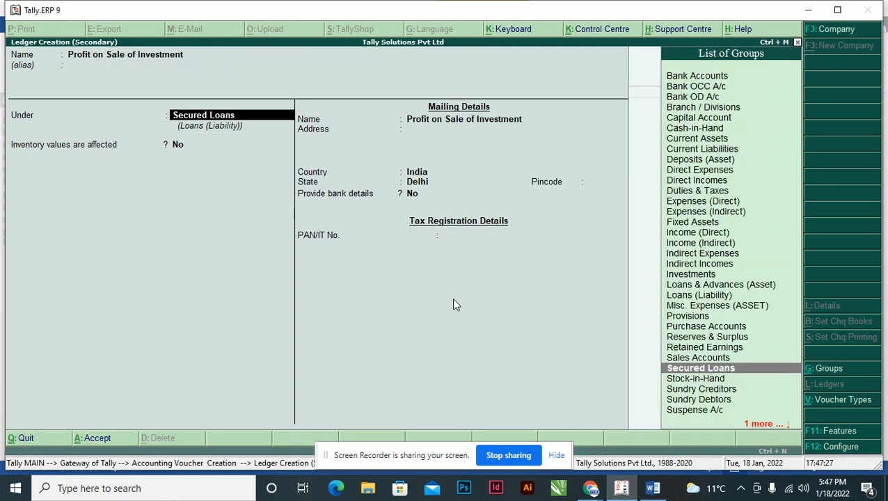
# Place the new profit ledger under Reserves & Surplus and save it with the remaining defaults.
pyautogui.write('Se')
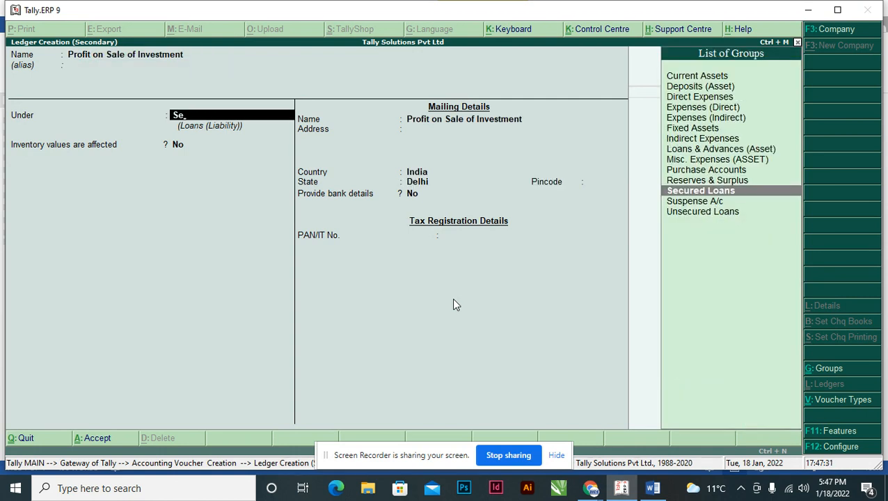
pyautogui.press('BackSpace')
pyautogui.press('BackSpace')
pyautogui.write('Reserves & Surplus')
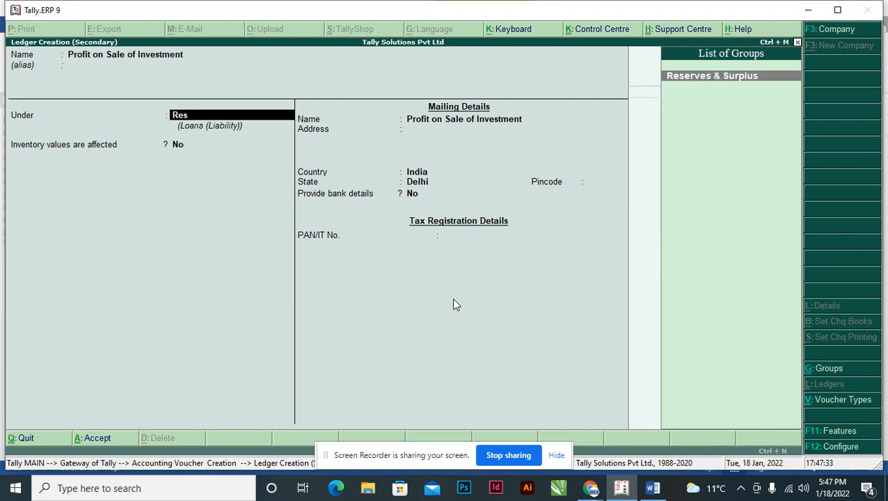
pyautogui.press('Return')
pyautogui.press('Return')
pyautogui.press('Return')
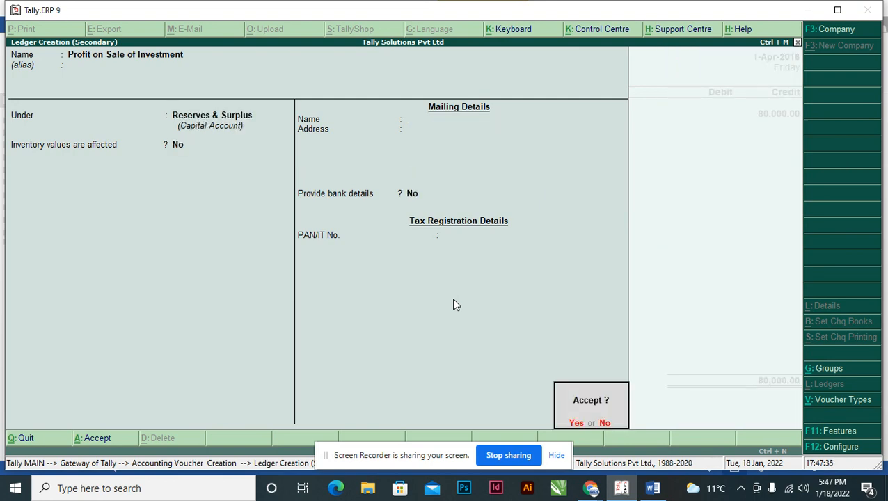
pyautogui.press('Return')
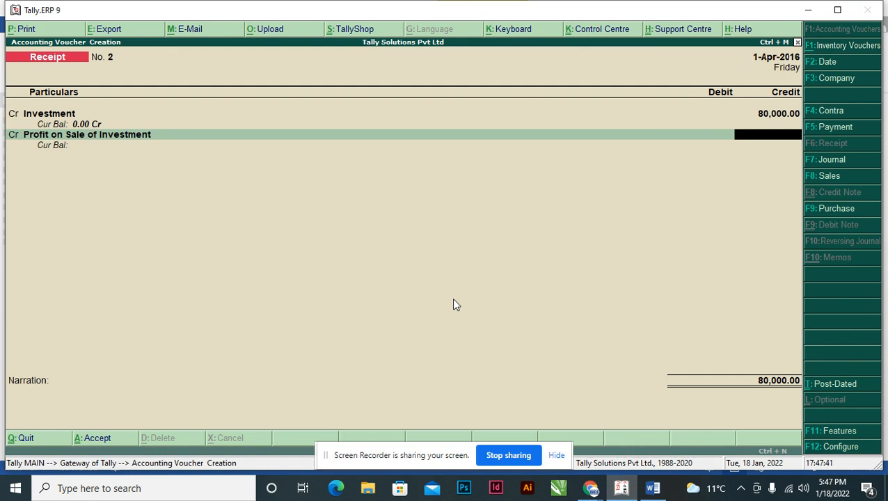
# Credit Profit on Sale of Investment with 1,20,000 and debit Oriental Bank of Commerce with 2,00,000, accepting the default bank allocation.
pyautogui.write('20000')
pyautogui.press('Return')
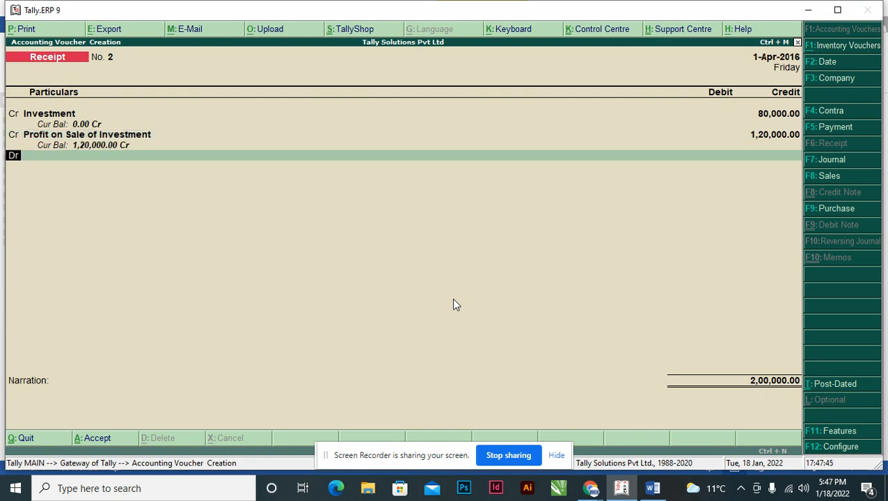
pyautogui.press('Return')
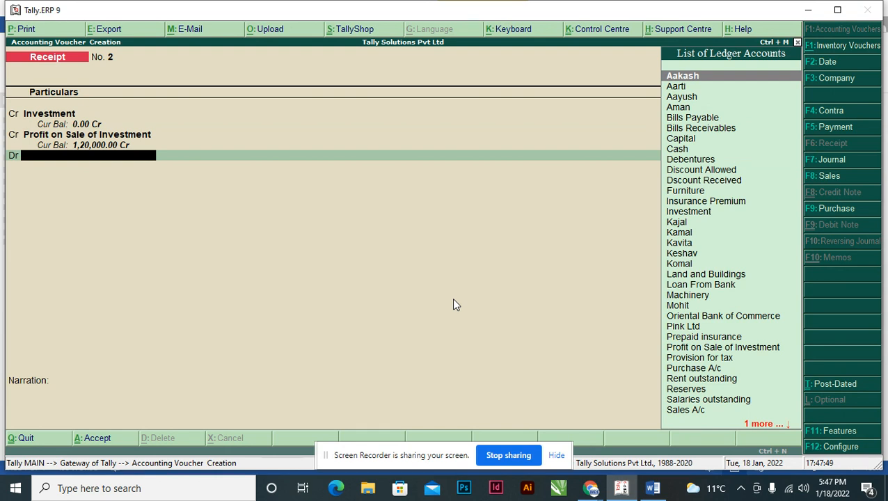
pyautogui.write('O')
pyautogui.press('Return')
pyautogui.press('Return')
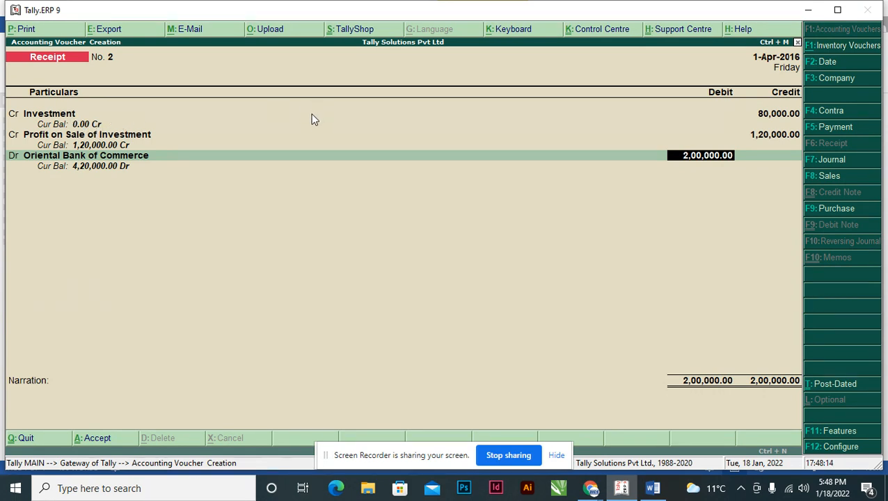
pyautogui.press('Return')
pyautogui.press('Return')
pyautogui.press('Return')
pyautogui.press('Return')
pyautogui.press('Return')
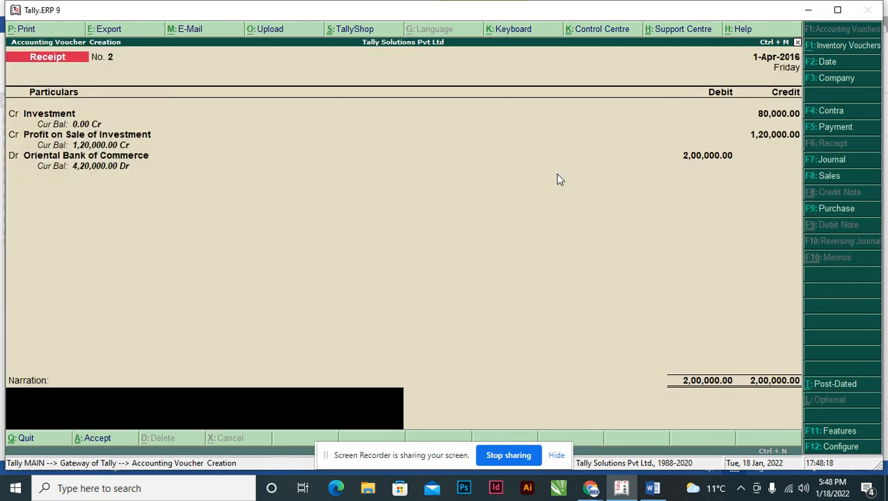
# Enter the narration "Being Amount Received of sale of All the Investment" and save the receipt voucher.
pyautogui.write('Being')
pyautogui.write('Amount Received')
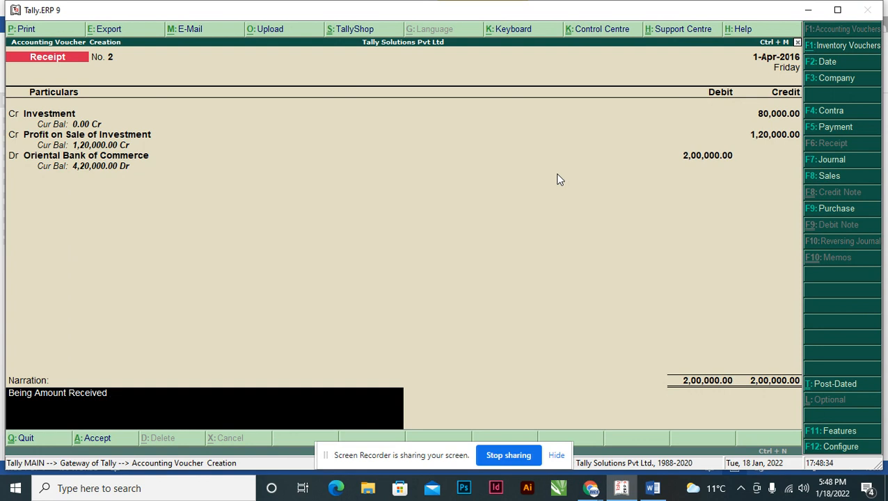
pyautogui.write('is')
pyautogui.press('BackSpace')
pyautogui.press('BackSpace')
pyautogui.press('BackSpace')
pyautogui.write('of sale of All the Investment')
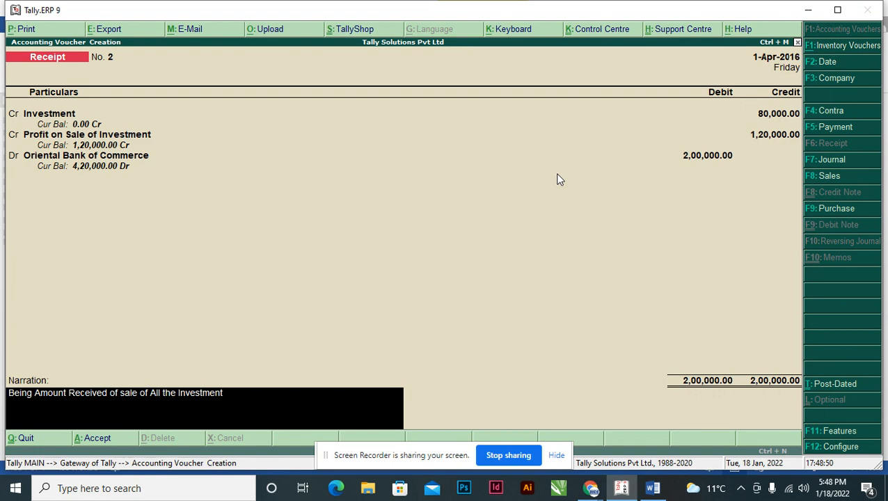
pyautogui.press('Return')
pyautogui.press('Return')
# Review the payments listed under transaction 14 in the Word assignment and return to Tally.ERP 9.
pyautogui.hotkey('alt', 'Tab')
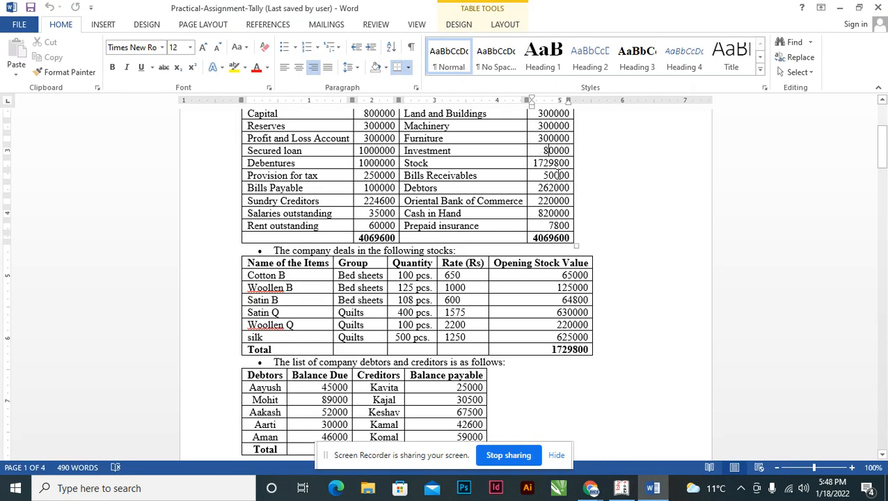
pyautogui.moveTo(878, 146); pyautogui.dragTo(880, 236)
pyautogui.click(292, 184)
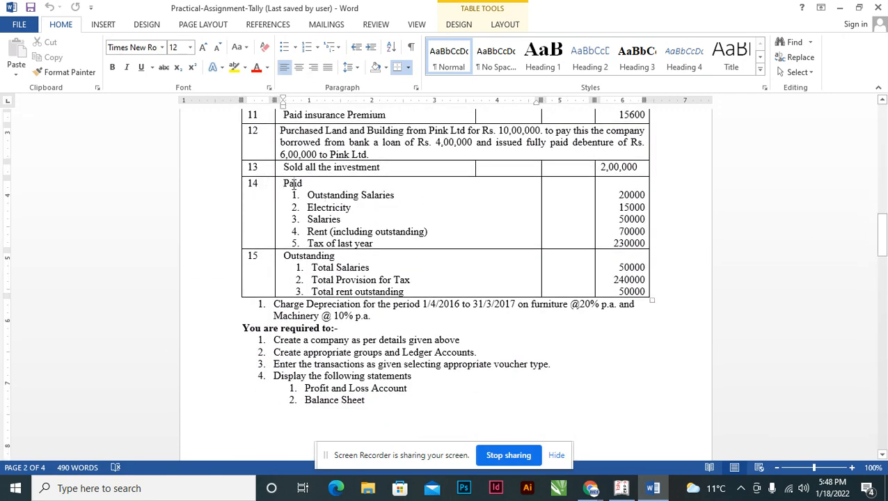
pyautogui.click(348, 218)
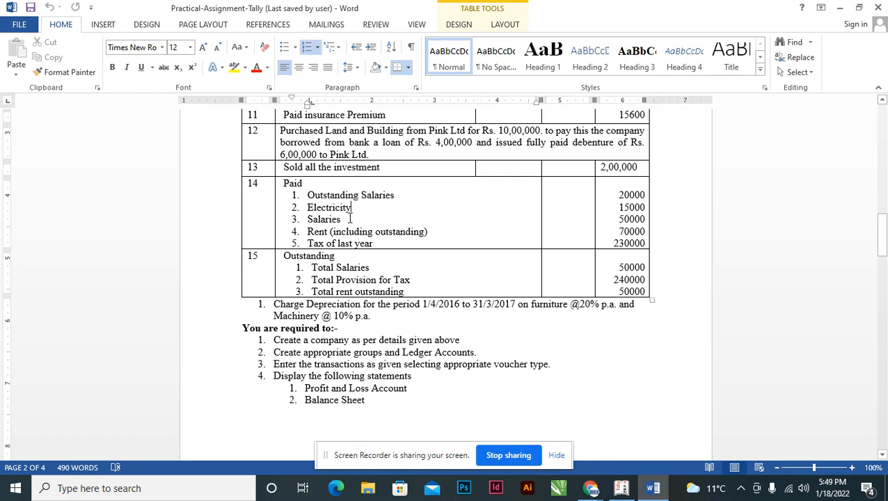
pyautogui.click(318, 243)
pyautogui.hotkey('alt', 'Tab')
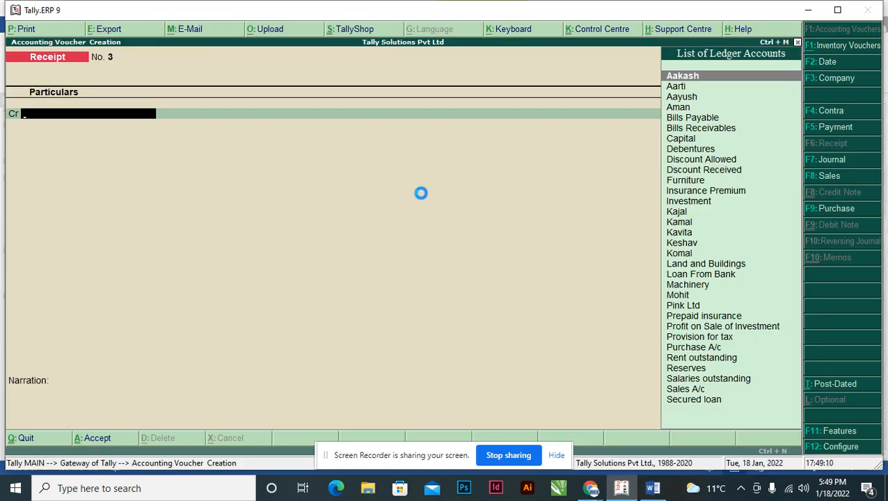
# Switch to a payment voucher, debit Salaries outstanding with 20,000 and make the next line another debit entry.
pyautogui.press('F5')
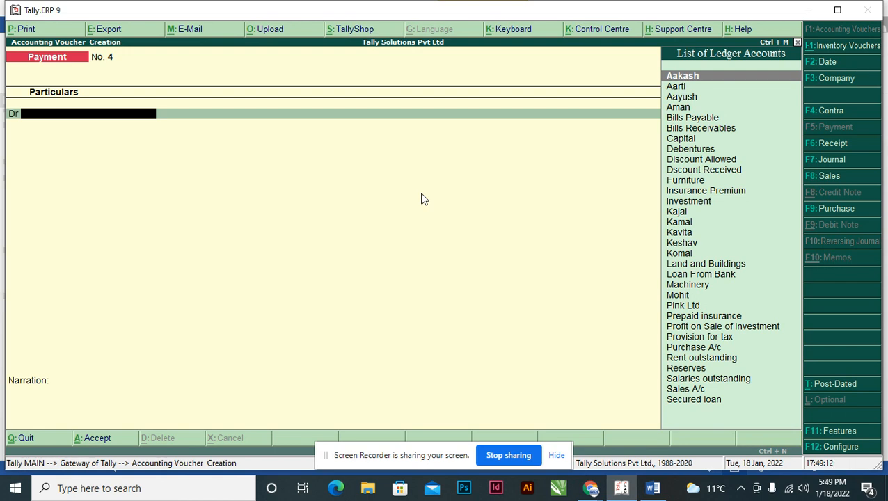
pyautogui.write('So')
pyautogui.press('Return')
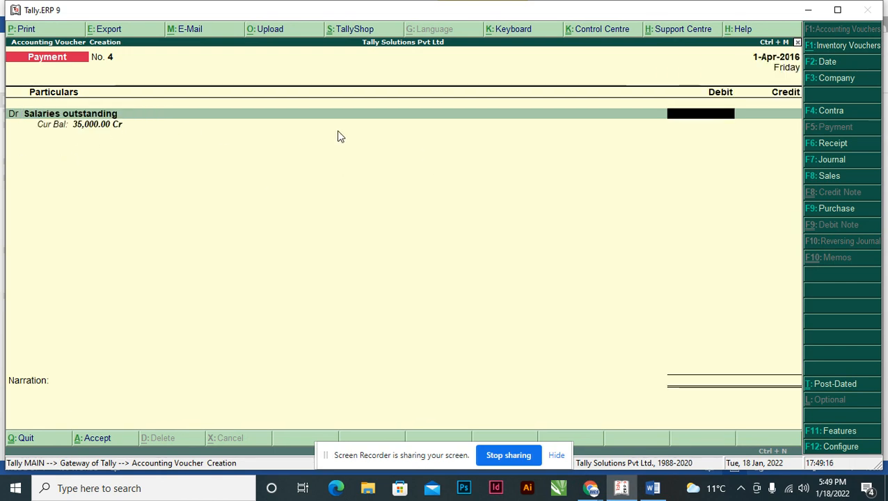
pyautogui.write('2')
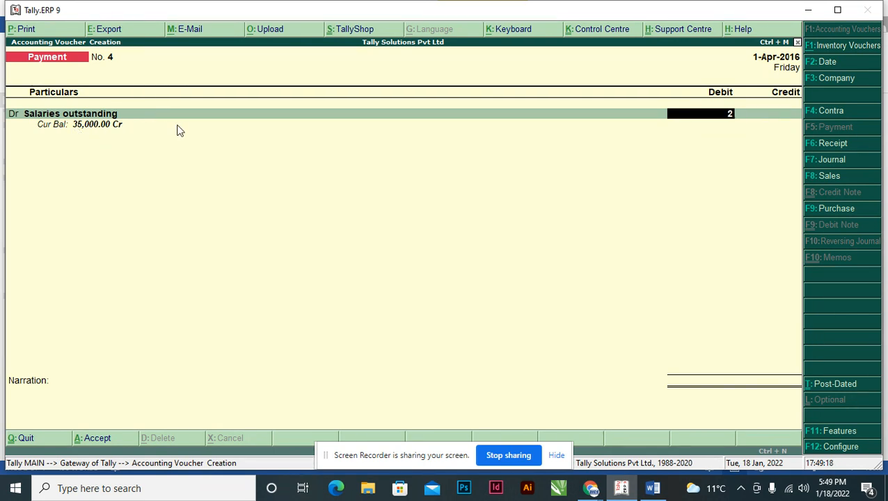
pyautogui.write('0,000000')
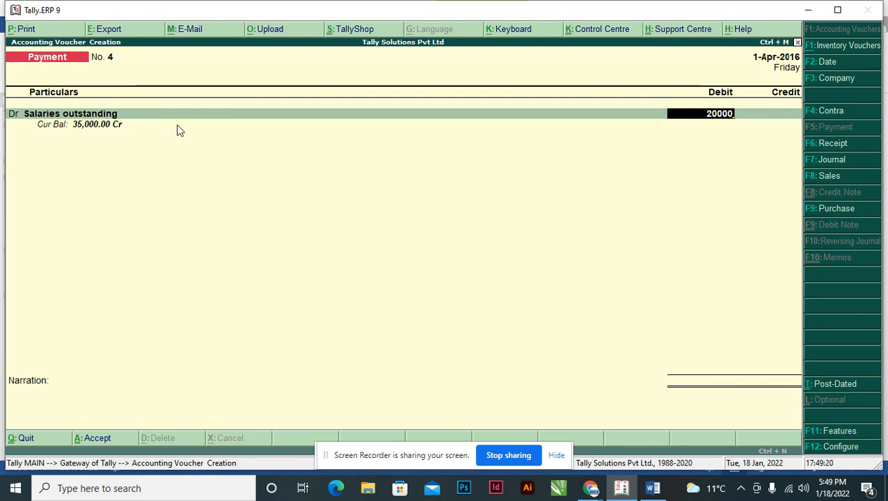
pyautogui.press('Return')
pyautogui.press('d')
pyautogui.press('Return')
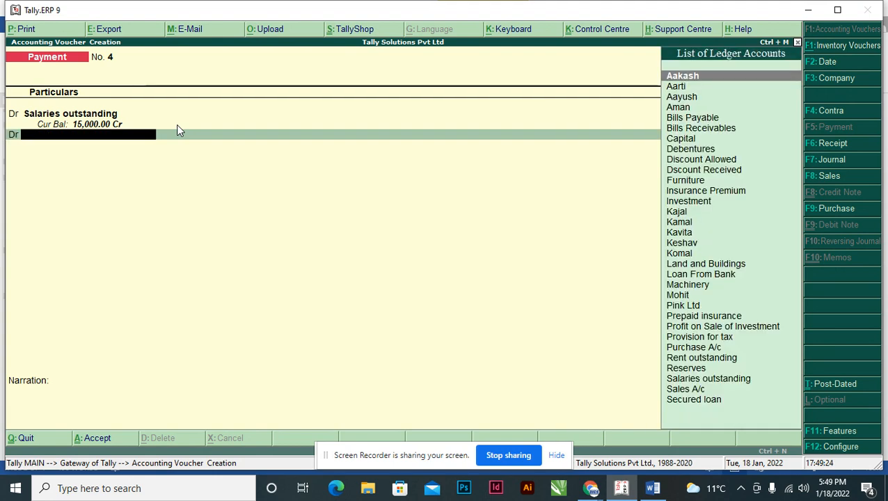
# Check transaction 14's second payment in Word, then create the ledger "Electricty Exp" under Indirect Expenses from the voucher's second debit line.
pyautogui.hotkey('alt', 'Tab')
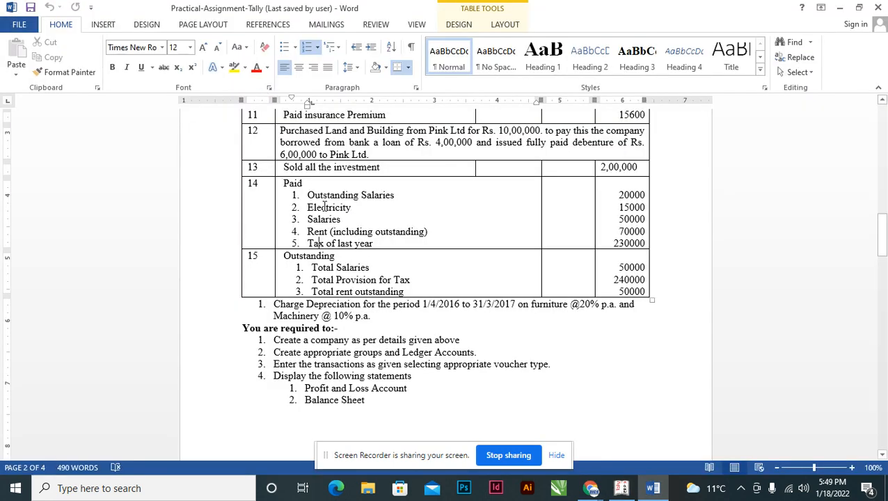
pyautogui.hotkey('alt', 'Tab')
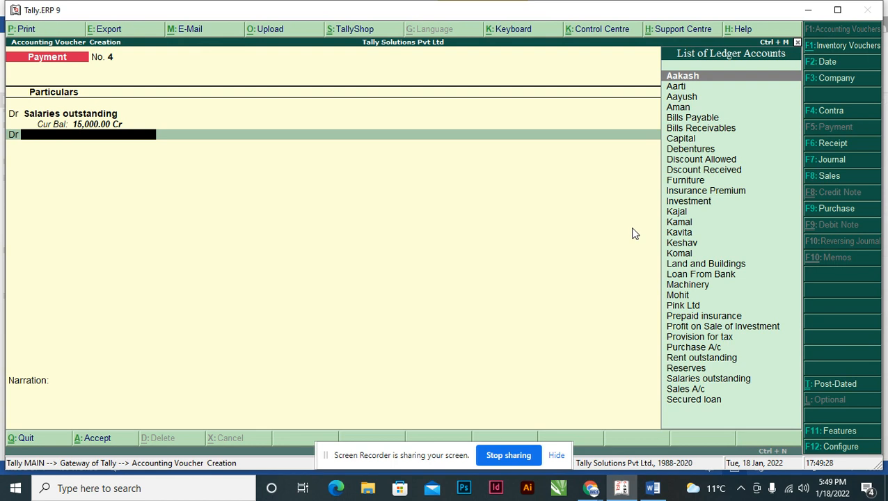
pyautogui.hotkey('alt', 'c')
pyautogui.write('Ele')
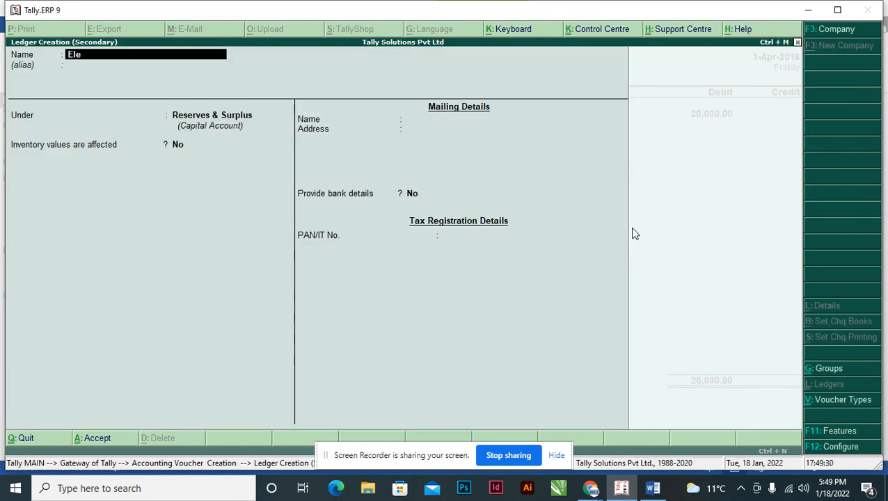
pyautogui.write('ctricty Exp')
pyautogui.press('Return')
pyautogui.write('Ind')
pyautogui.press('Down')
pyautogui.press('Up')
pyautogui.press('Return')
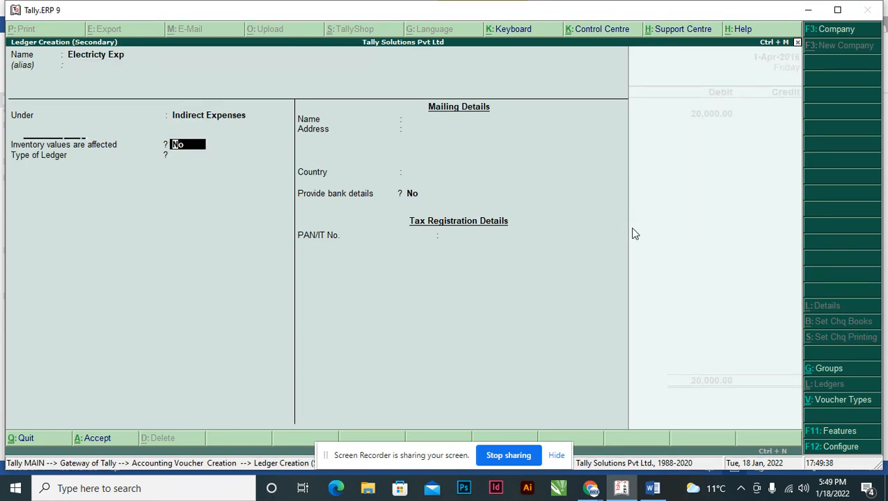
pyautogui.hotkey('ctrl', 'a')
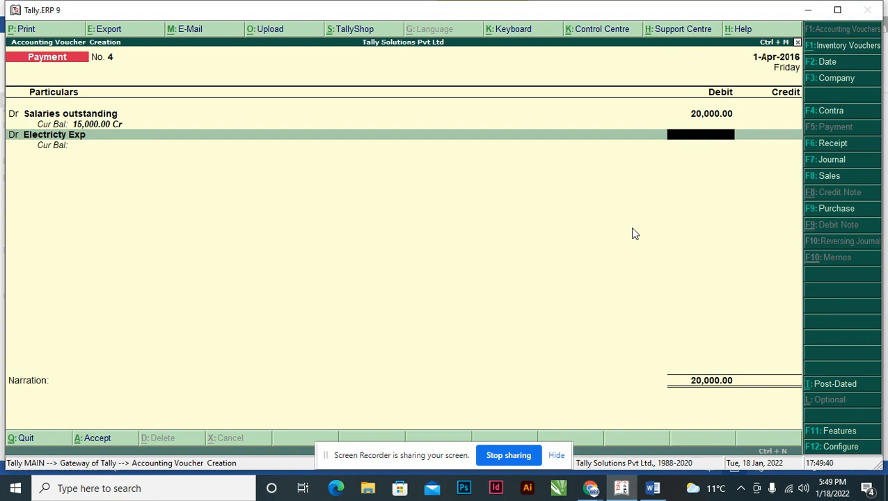
# Debit the electricity expense ledger with 15,000 and make the third line another debit entry.
pyautogui.hotkey('alt', 'Tab')
pyautogui.write('15000')
pyautogui.press('Return')
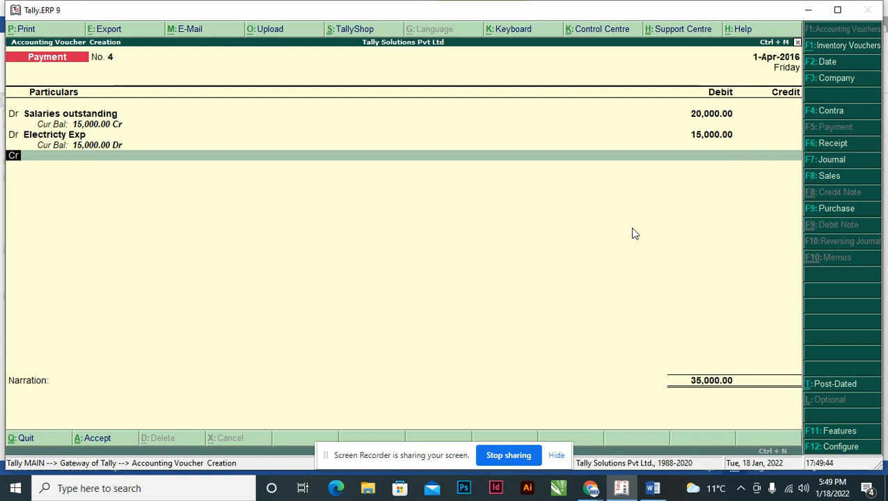
pyautogui.write('d')
pyautogui.press('Return')
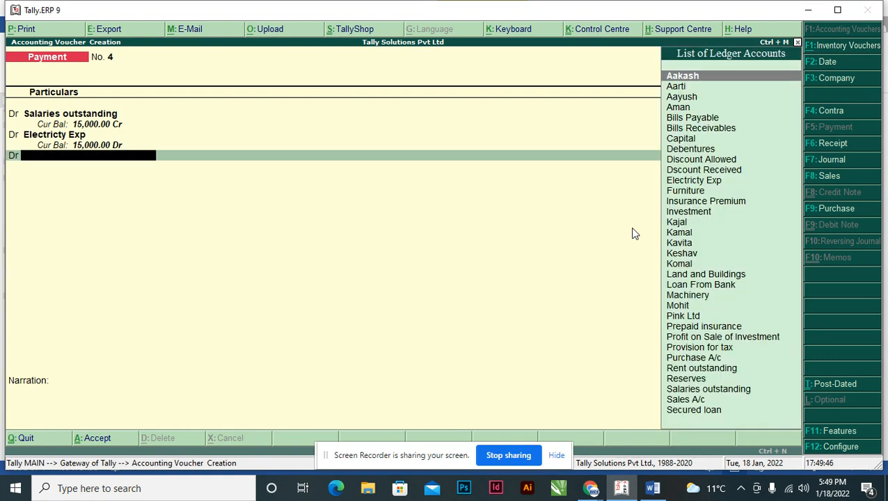
# Check transaction 14's salaries item in Word, then create the ledger "Salary Exp" under Indirect Expenses for the third debit line.
pyautogui.hotkey('alt', 'Tab')
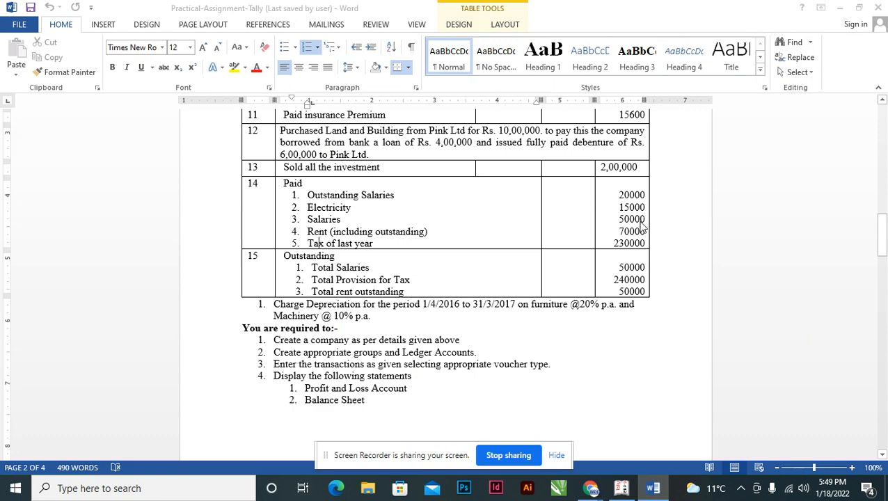
pyautogui.hotkey('alt', 'Tab')
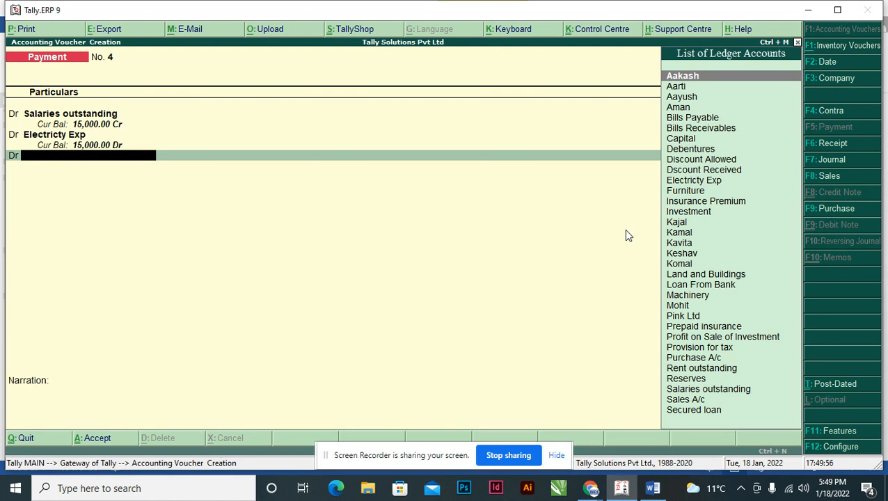
pyautogui.write('Sa')
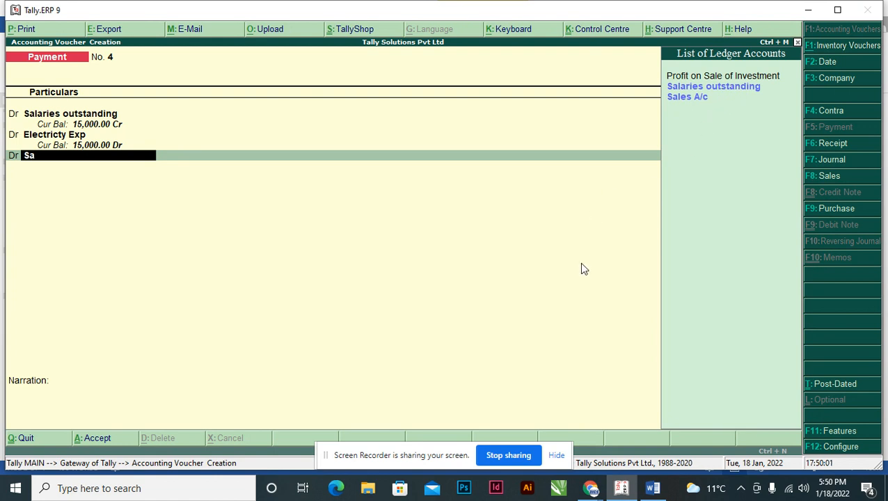
pyautogui.hotkey('alt', 'c')
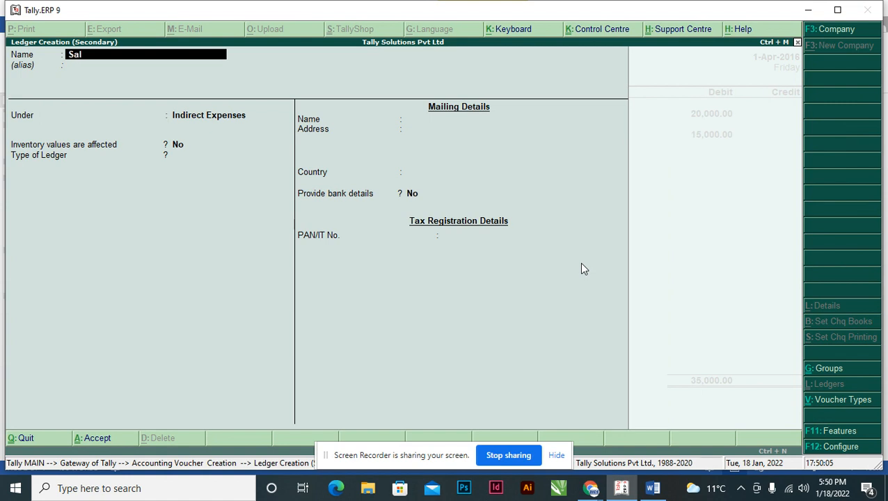
pyautogui.write('Salary Exp')
pyautogui.press('Return')
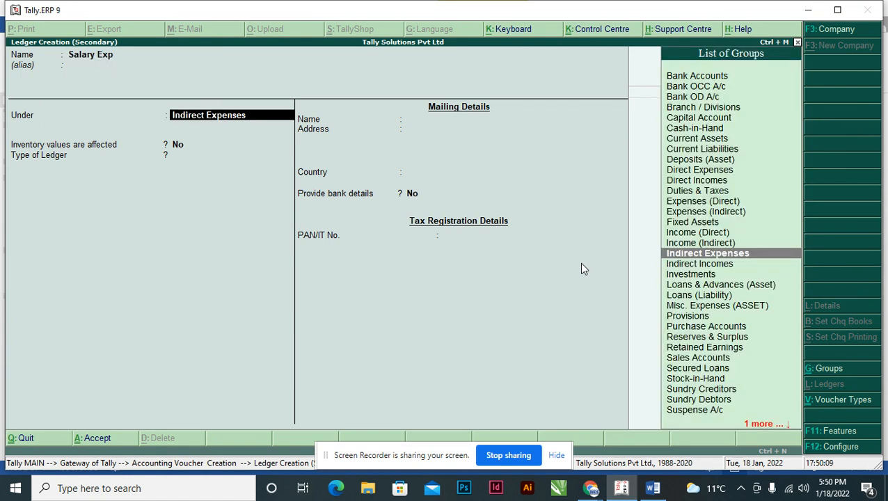
pyautogui.hotkey('ctrl', 'a')
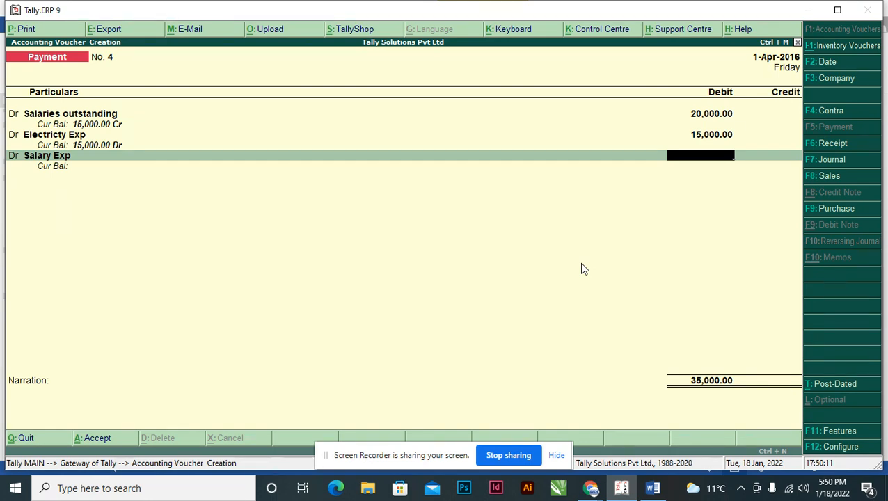
# Check the salaries amount in Word, debit Salary Exp with 50,000 and make the fourth line another debit entry.
pyautogui.hotkey('alt', 'Tab')
pyautogui.hotkey('alt', 'Tab')
pyautogui.write('50,000')
pyautogui.press('Return')
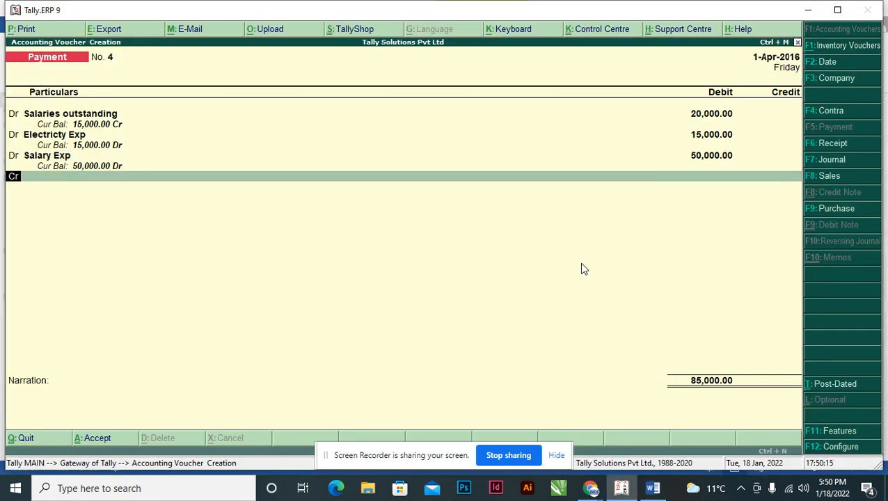
pyautogui.write('d')
pyautogui.press('Return')
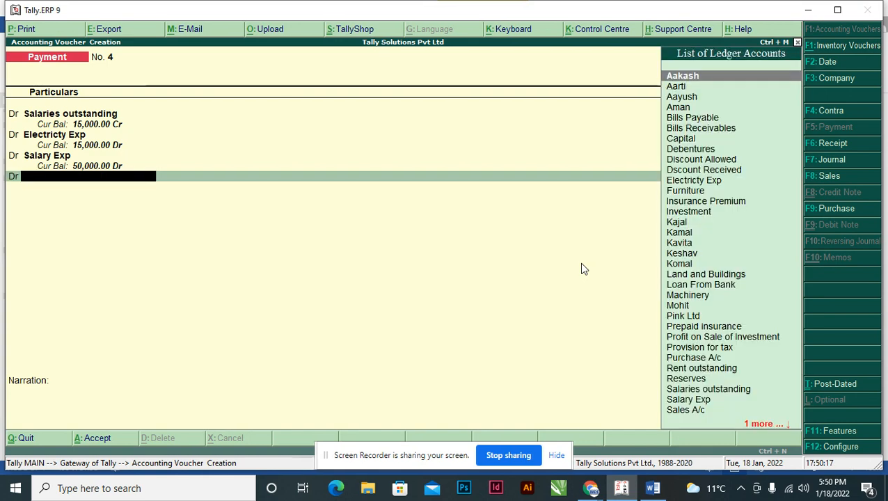
# Compare transaction 14's rent payment with the rent outstanding in the opening balance sheet in Word, then return to the voucher.
pyautogui.hotkey('alt', 'Tab')
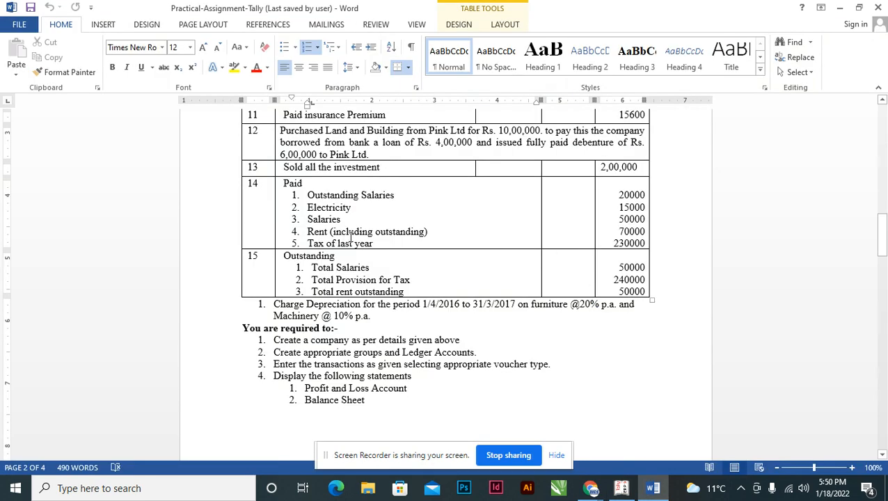
pyautogui.click(630, 231)
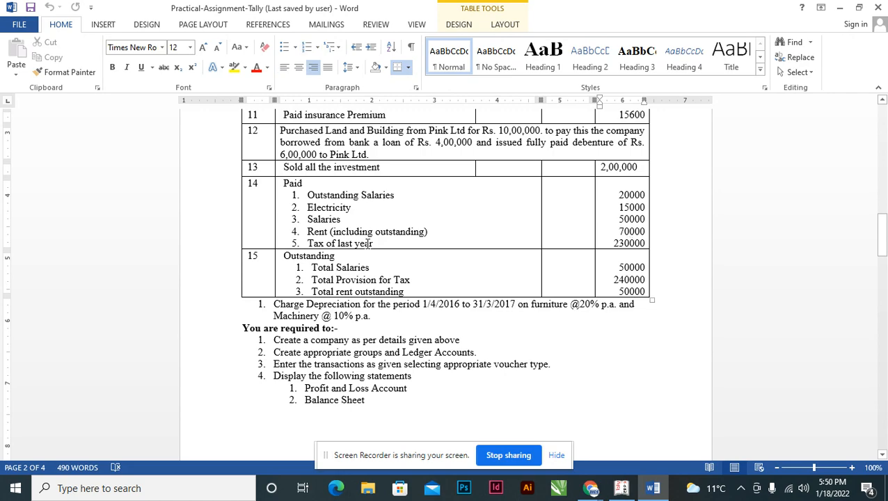
pyautogui.moveTo(882, 240); pyautogui.dragTo(885, 141)
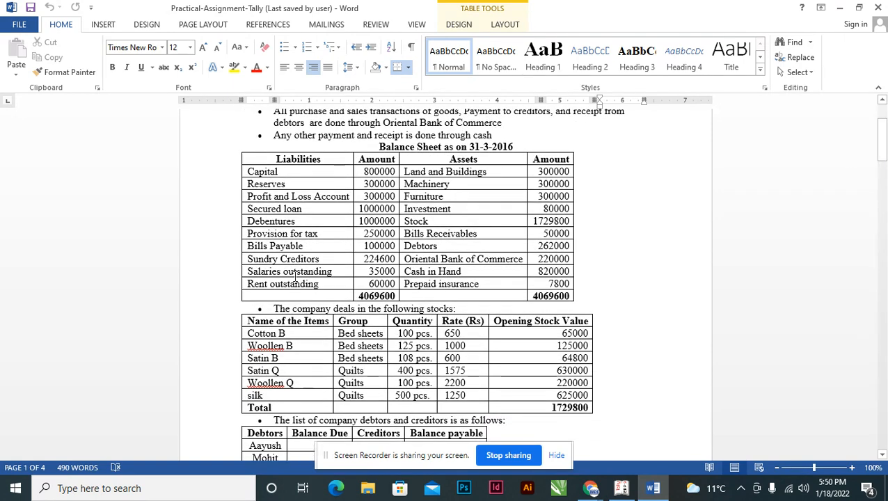
pyautogui.click(383, 284)
pyautogui.moveTo(881, 143); pyautogui.dragTo(868, 237)
pyautogui.click(868, 237)
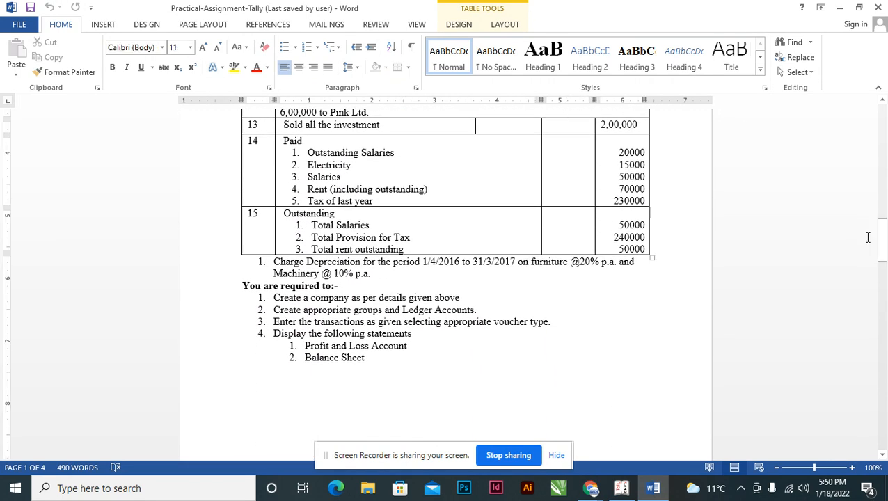
pyautogui.click(630, 189)
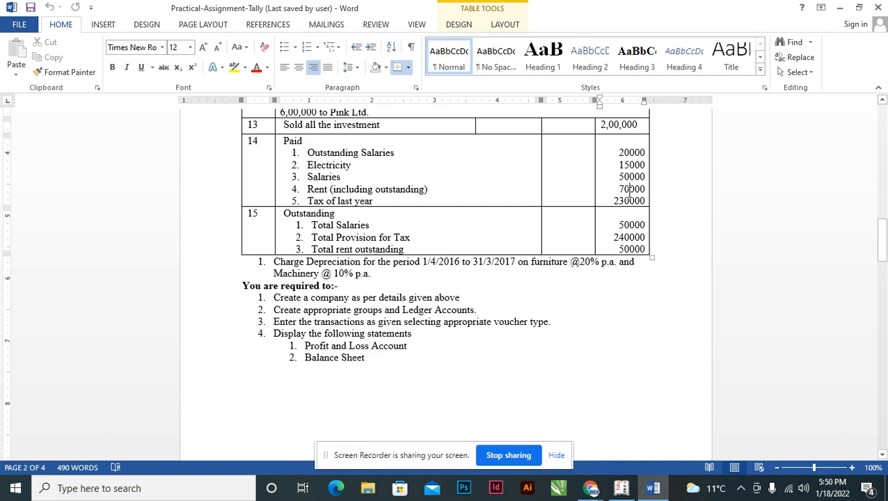
pyautogui.hotkey('alt', 'Tab')
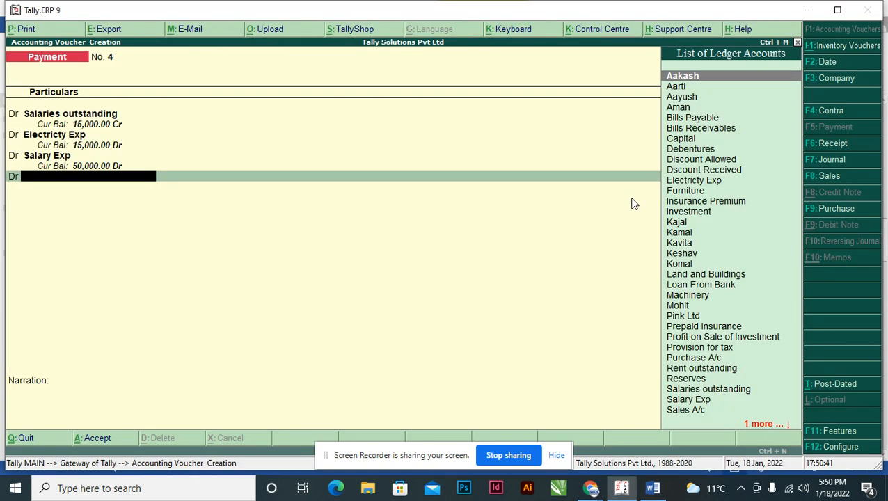
# Debit Rent outstanding with 60,000 and make the fifth line another debit entry.
pyautogui.write('o,')
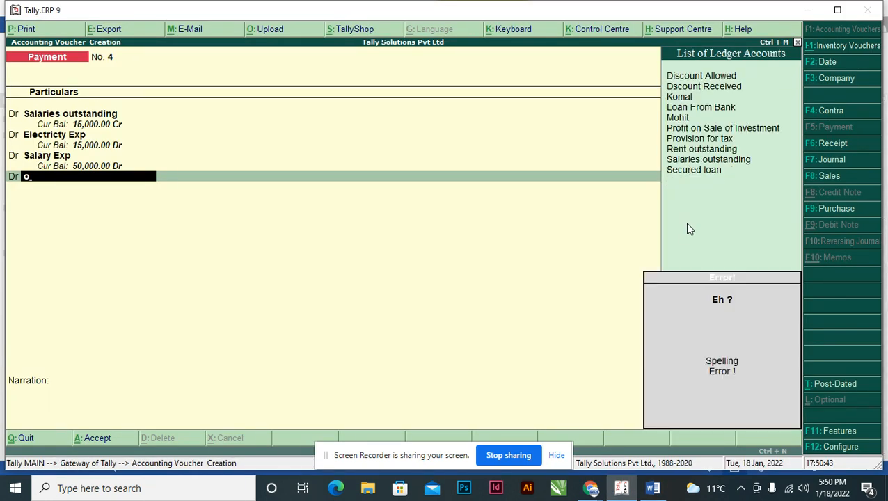
pyautogui.press('Escape')
pyautogui.write('re')
pyautogui.press('Down')
pyautogui.press('Up')
pyautogui.press('Return')
pyautogui.write('60,000')
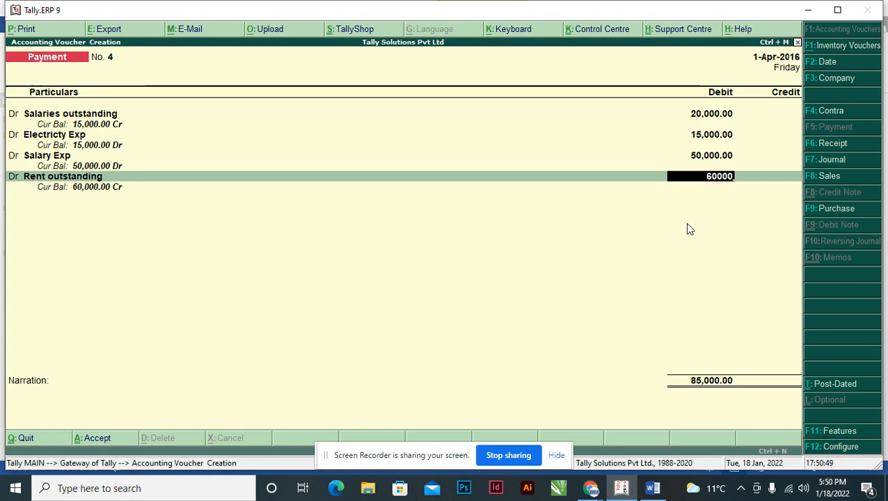
pyautogui.press('Return')
pyautogui.press('d')
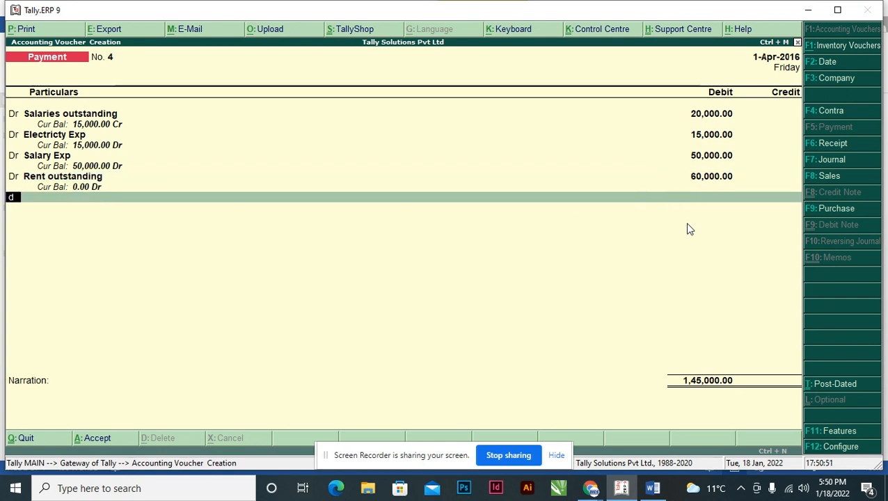
pyautogui.press('Return')
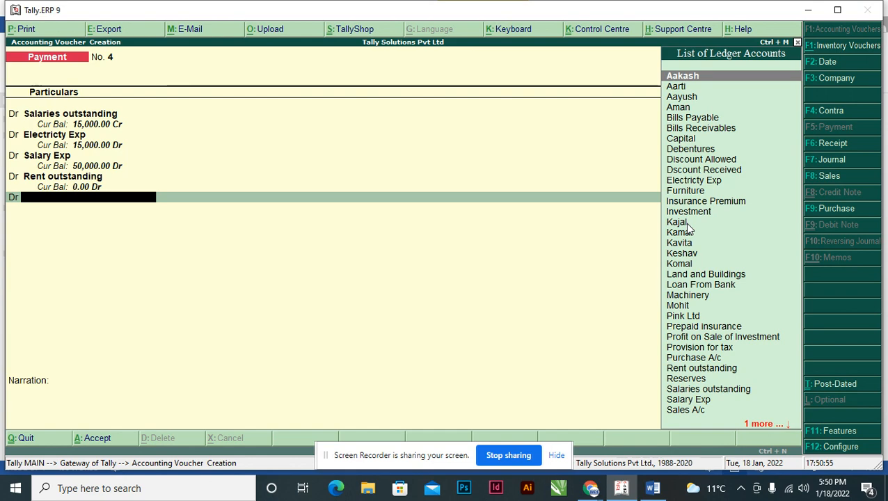
# Create the ledger "Rent Exp" under Indirect Expenses from the fifth voucher line and debit it with 10,000.
pyautogui.hotkey('alt', 'c')
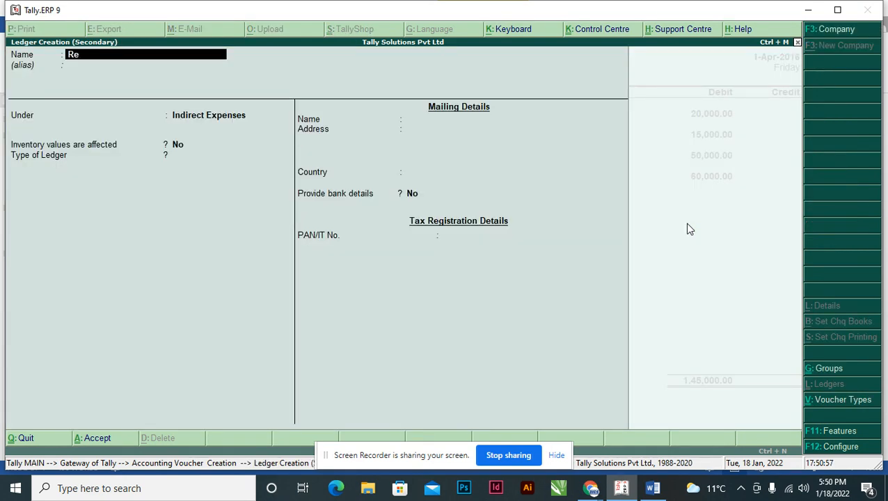
pyautogui.write('Rent Exp')
pyautogui.press('Return')
pyautogui.press('Return')
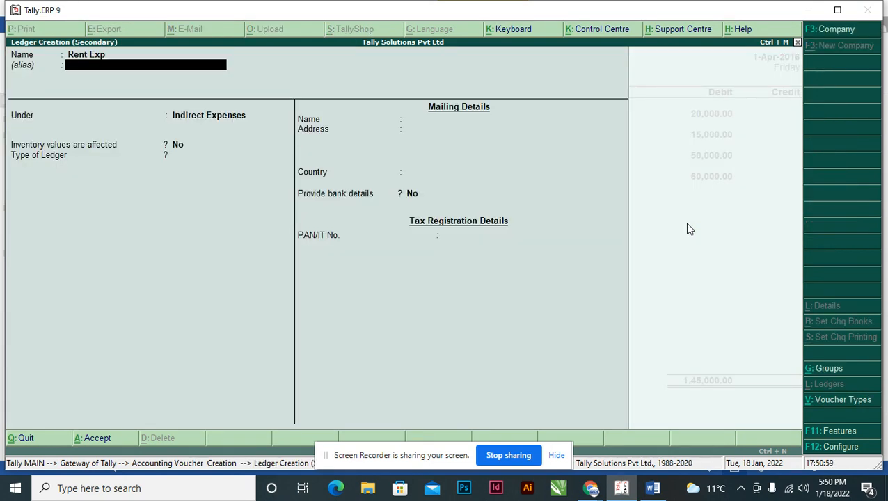
pyautogui.press('Return')
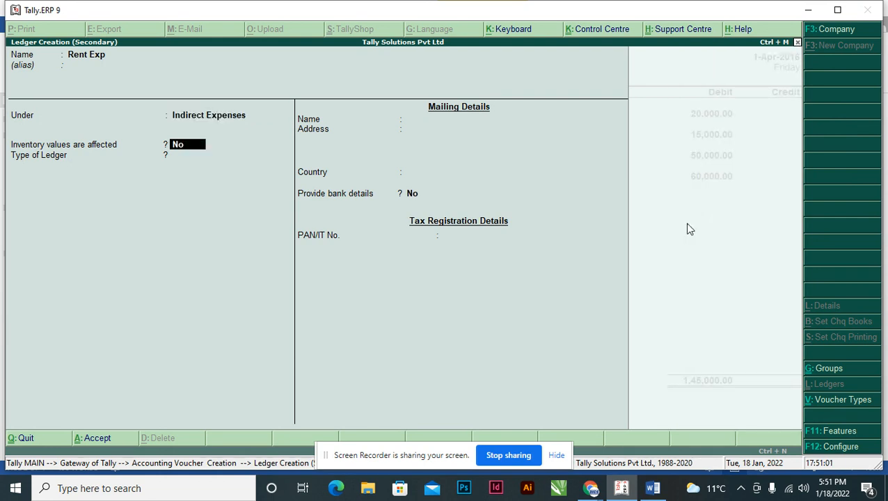
pyautogui.hotkey('ctrl', 'a')
pyautogui.write('10,000')
pyautogui.press('Return')
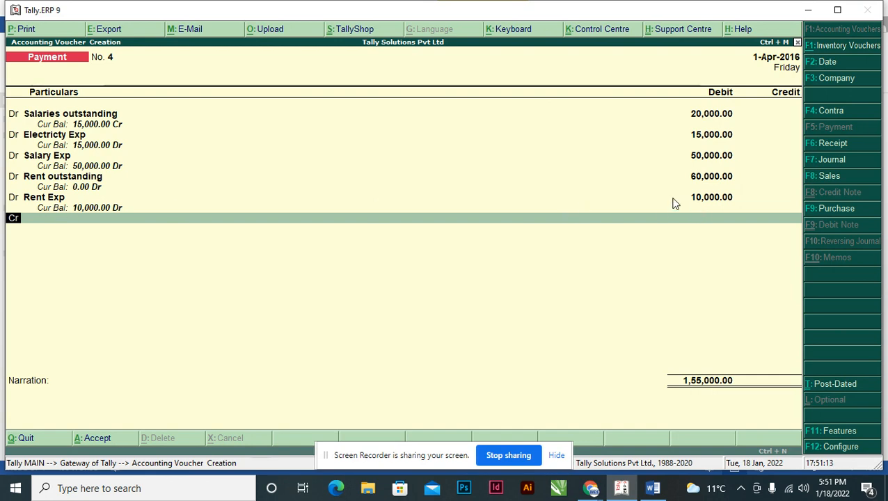
# Check last year's tax payment and the balance sheet's tax provision in Word, then debit Provision for tax with 2,30,000.
pyautogui.hotkey('alt', 'Tab')
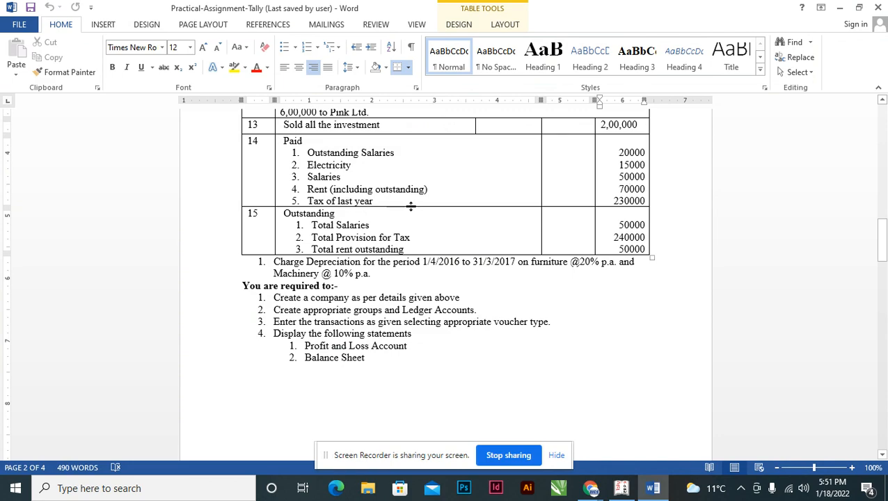
pyautogui.moveTo(882, 240); pyautogui.dragTo(883, 138)
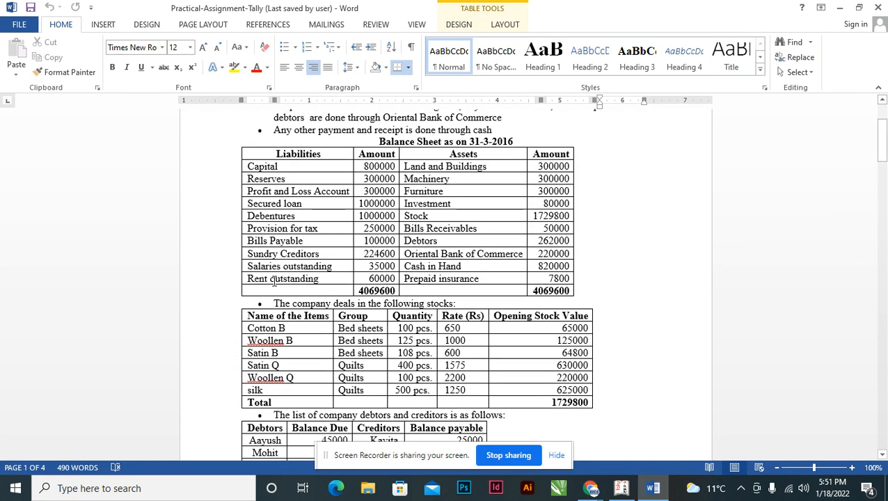
pyautogui.click(250, 228)
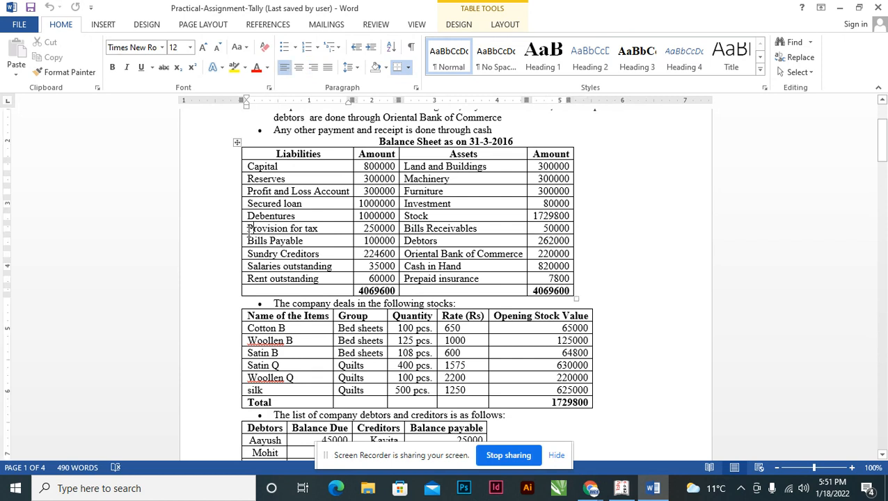
pyautogui.moveTo(247, 228); pyautogui.dragTo(382, 229)
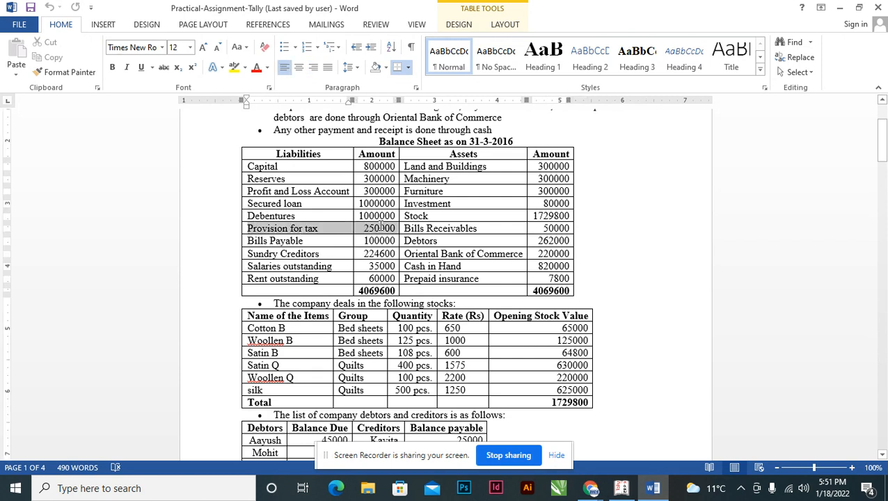
pyautogui.moveTo(879, 143); pyautogui.dragTo(876, 238)
pyautogui.hotkey('alt', 'Tab')
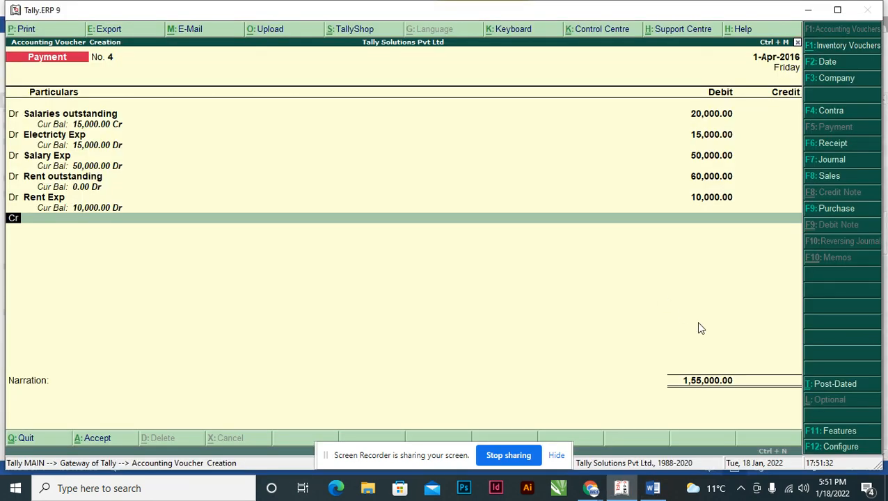
pyautogui.write('d')
pyautogui.press('Return')
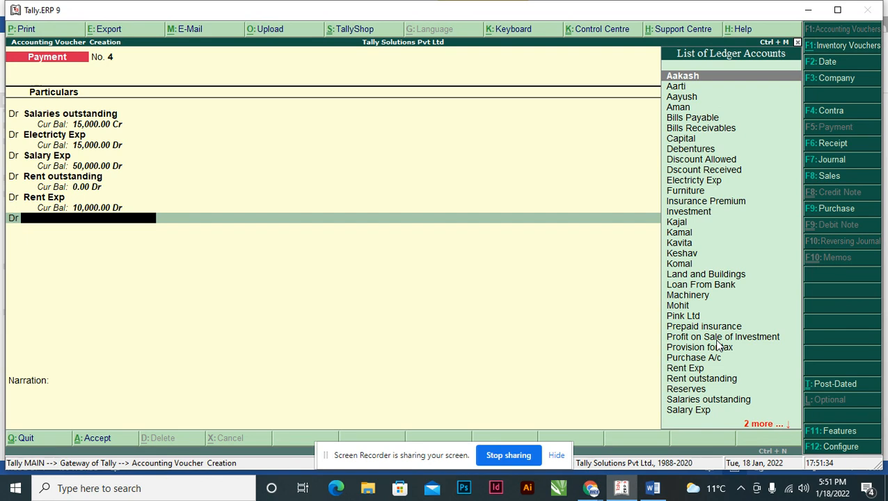
pyautogui.write('Pro')
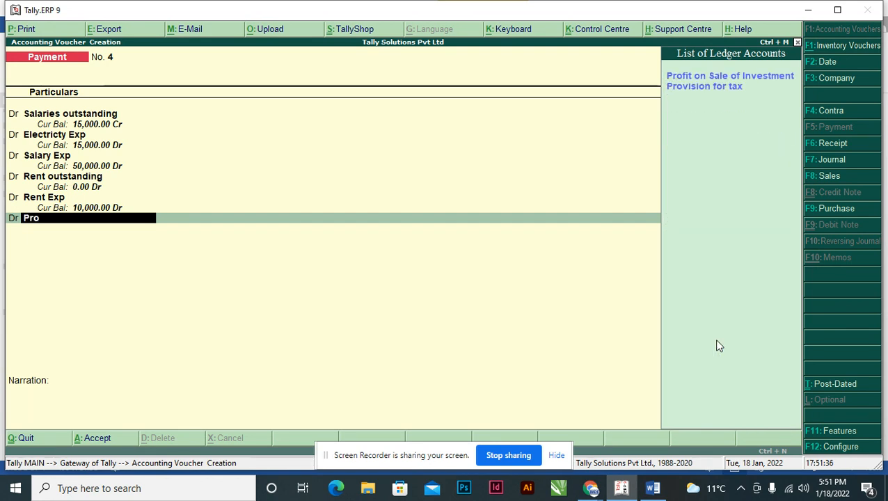
pyautogui.press('Down')
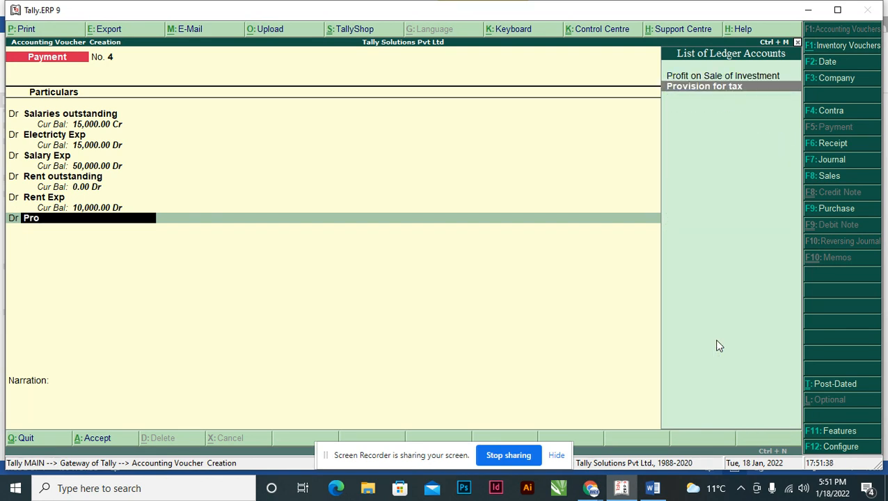
pyautogui.press('Return')
pyautogui.write('23000')
pyautogui.press('Return')
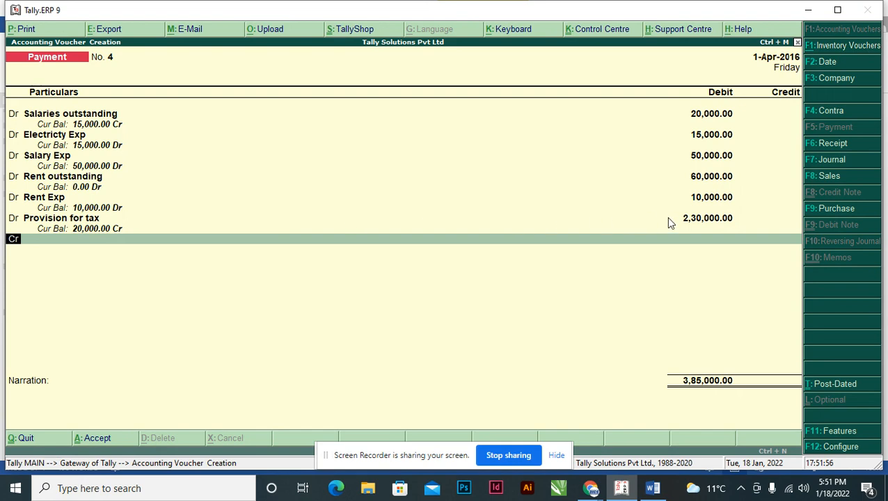
# Recheck transaction 14 in Word, then credit Oriental Bank of Commerce with 3,85,000 and move on to the narration.
pyautogui.press('Return')
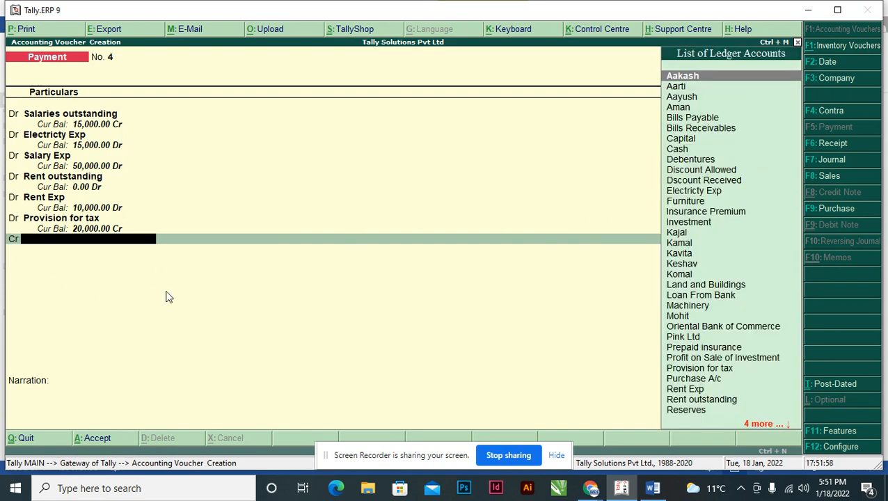
pyautogui.hotkey('alt', 'Tab')
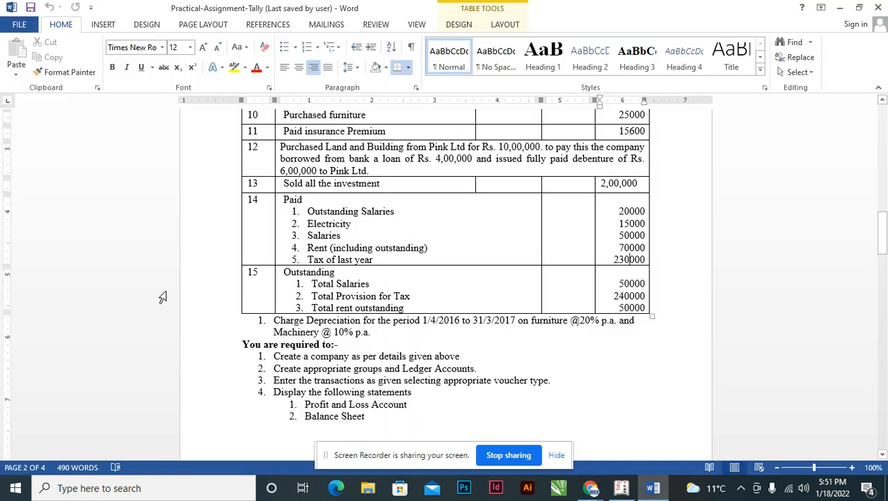
pyautogui.hotkey('alt', 'Tab')
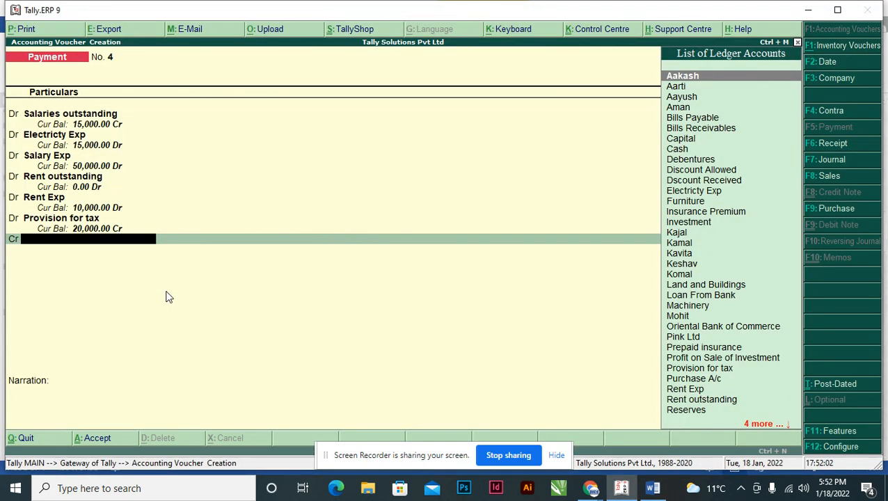
pyautogui.write('o')
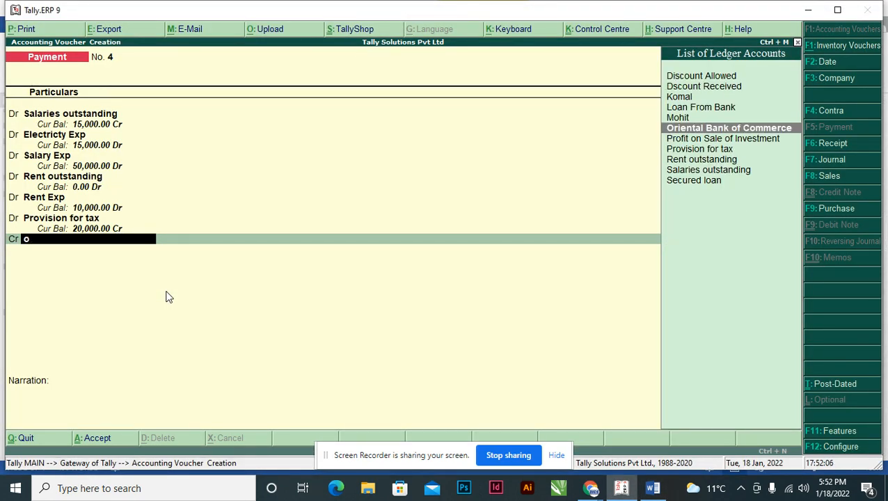
pyautogui.press('Return')
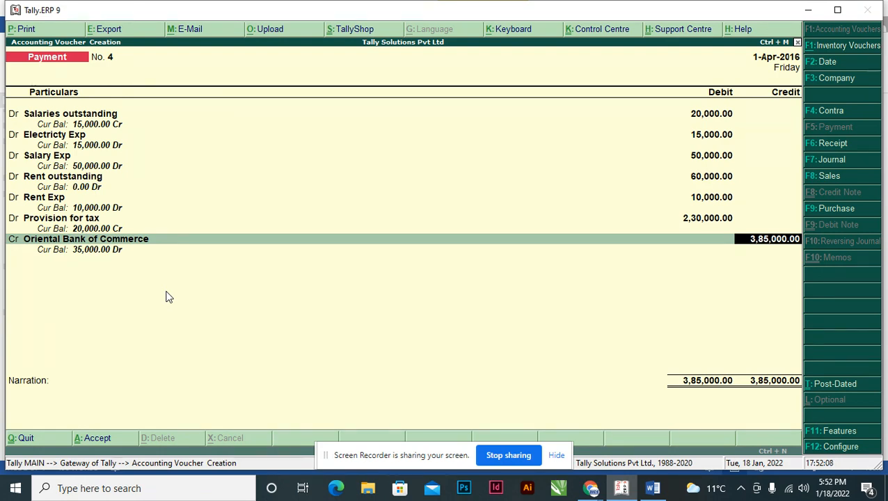
pyautogui.press('Return')
pyautogui.press('Return')
pyautogui.press('Return')
pyautogui.press('Return')
# Enter the narration "Being All the amount paid from OBC Bank", review transaction 14's payments in Word and proceed to the voucher's acceptance prompt.
pyautogui.write('Being All')
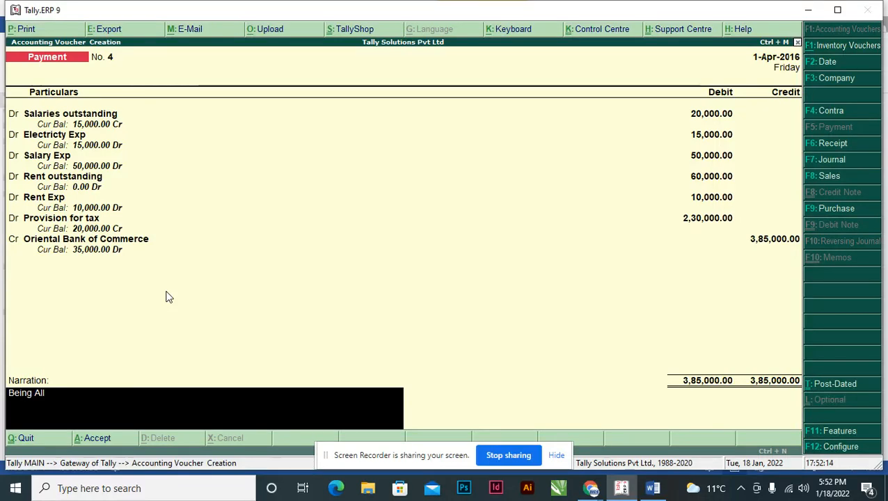
pyautogui.write(' the amount paid from OBC Bank.')
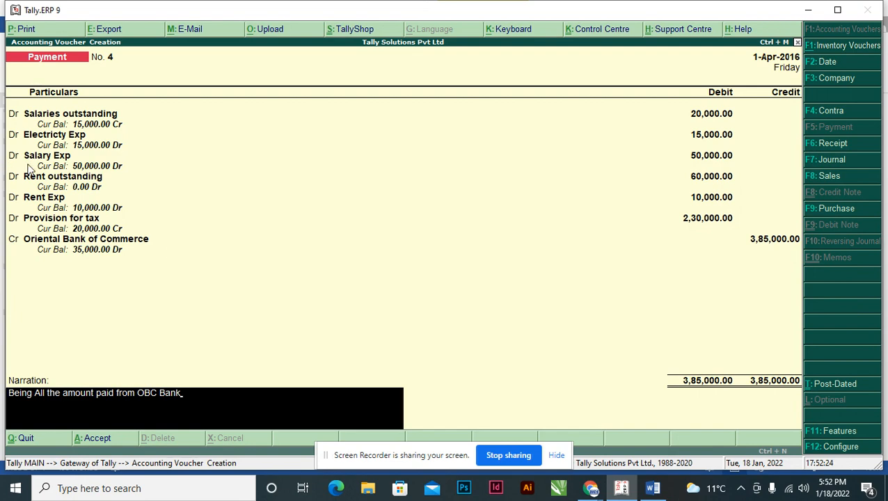
pyautogui.hotkey('alt', 'Tab')
pyautogui.click(293, 212)
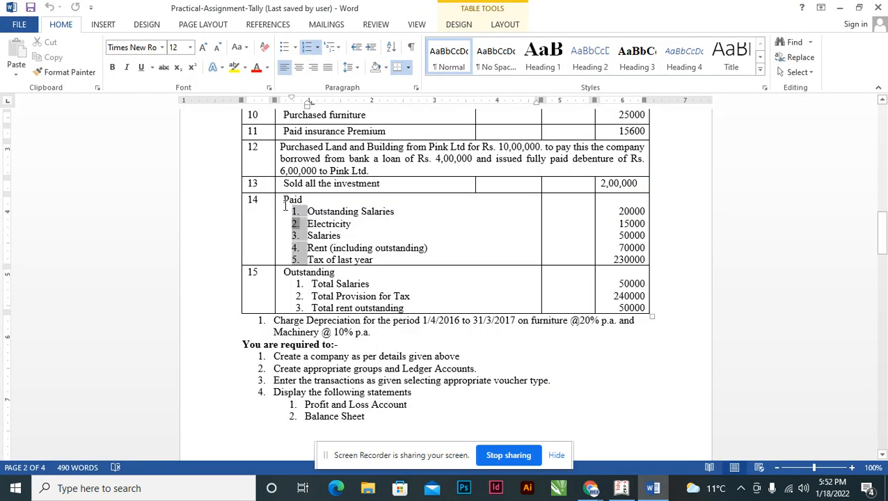
pyautogui.moveTo(285, 200); pyautogui.dragTo(382, 255)
pyautogui.hotkey('alt', 'Tab')
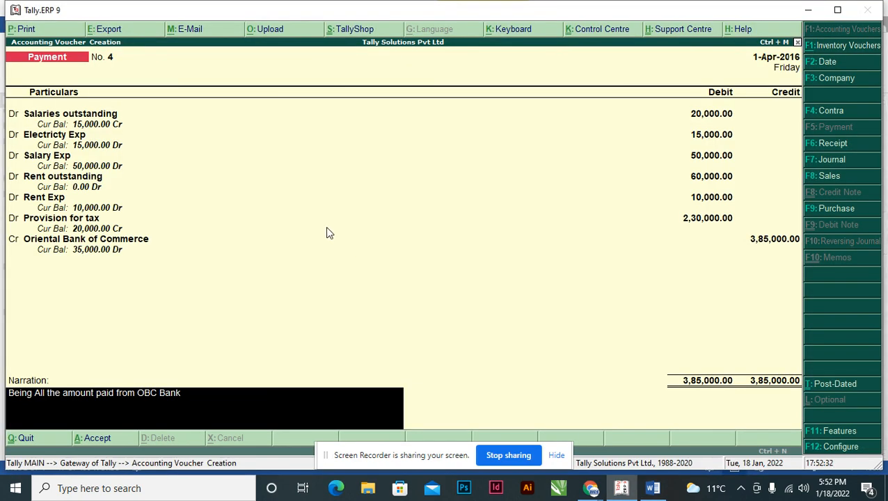
pyautogui.press('Return')
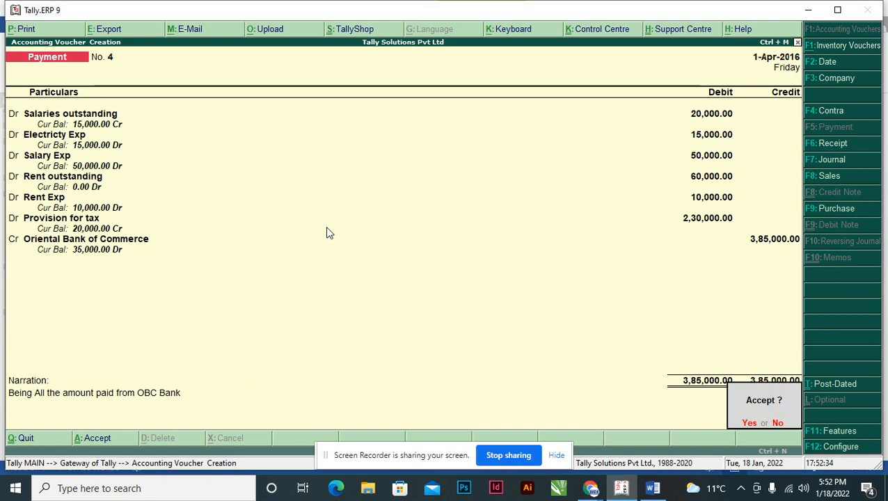
# Accept transaction 14's payment voucher and read transaction 15's outstanding items and amounts in the Word assignment.
pyautogui.press('Return')
pyautogui.hotkey('alt', 'Tab')
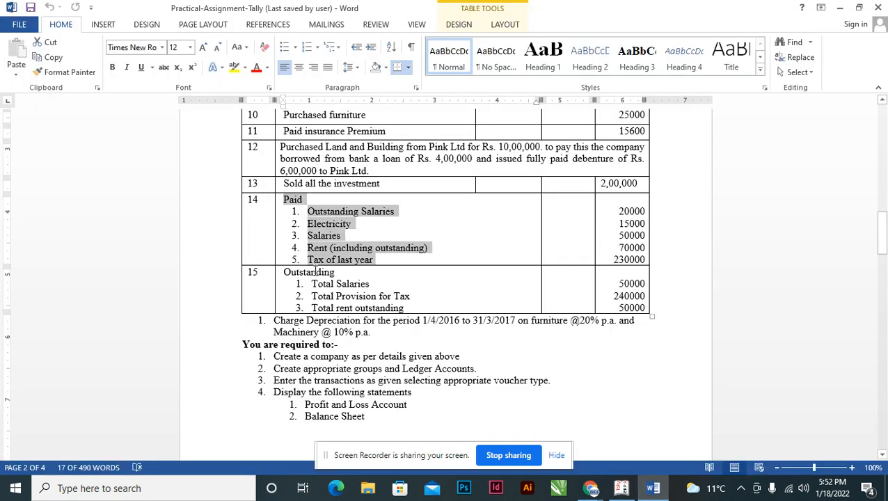
pyautogui.click(323, 285)
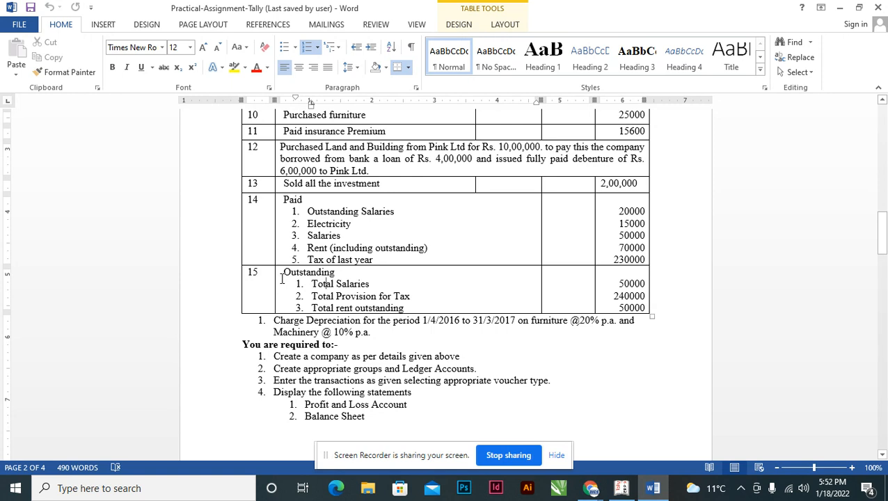
pyautogui.click(494, 320)
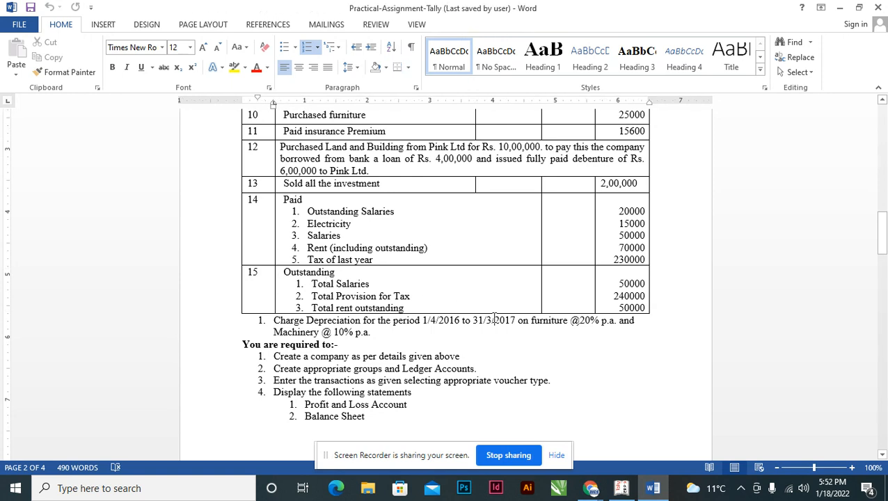
pyautogui.moveTo(311, 284); pyautogui.dragTo(402, 309)
pyautogui.click(376, 293)
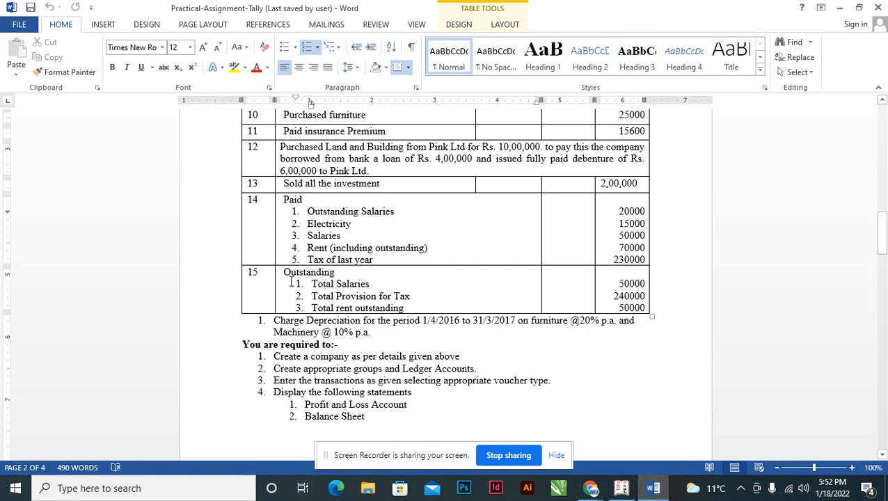
pyautogui.moveTo(282, 272); pyautogui.dragTo(335, 272)
pyautogui.click(617, 287)
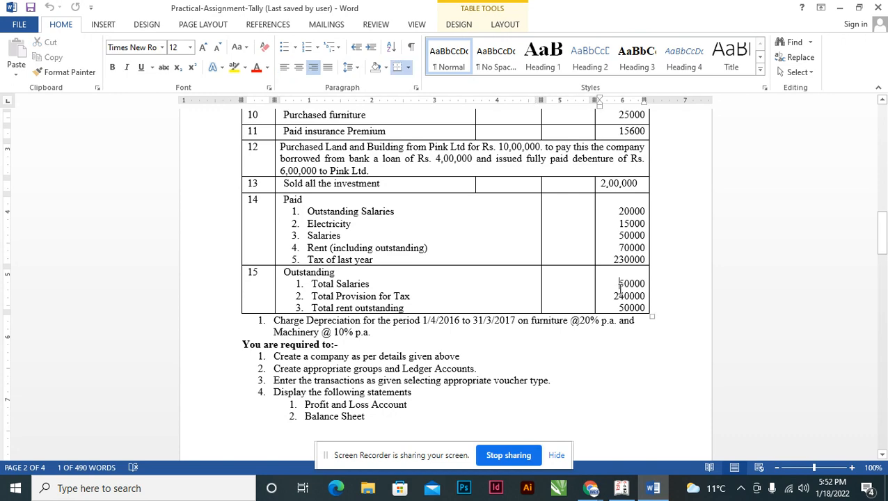
# Switch back to Tally, leave voucher entry and display the balance sheet in detailed form.
pyautogui.hotkey('alt', 'Tab')
pyautogui.press('Escape')
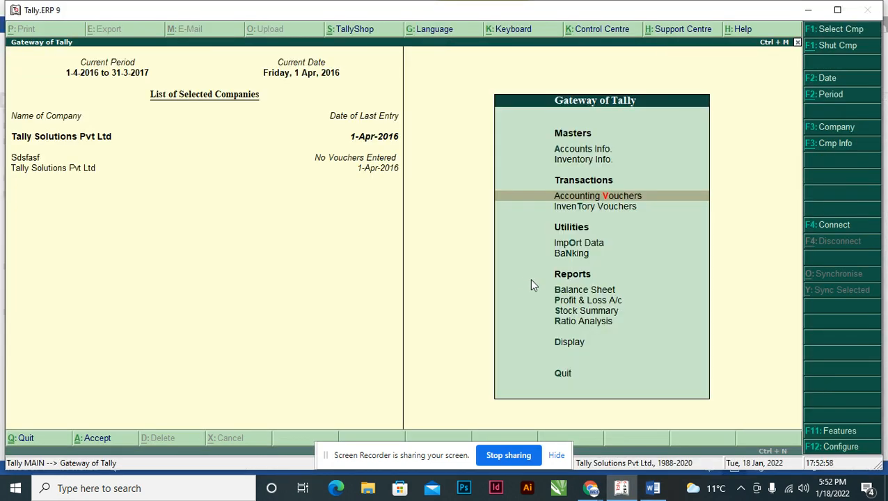
pyautogui.press('Up')
pyautogui.press('Up')
pyautogui.press('Up')
pyautogui.press('Up')
pyautogui.press('Up')
pyautogui.press('Up')
pyautogui.press('Up')
pyautogui.press('Up')
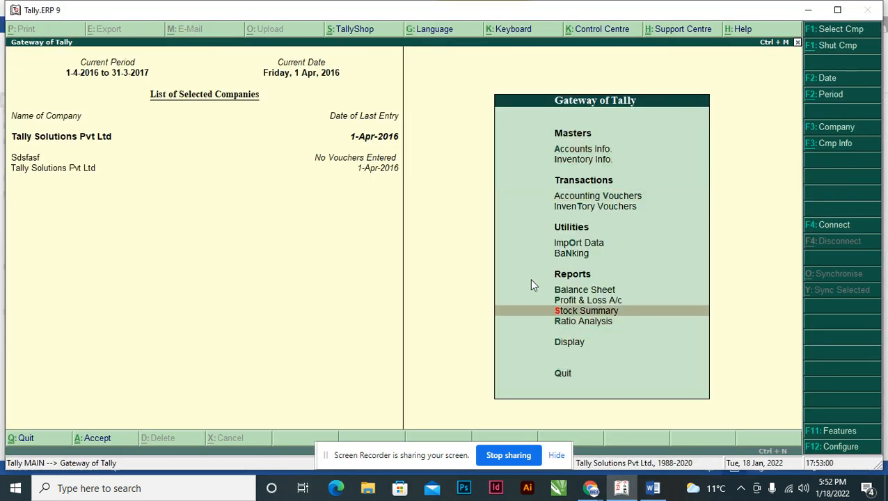
pyautogui.press('Return')
pyautogui.hotkey('alt', 'f1')
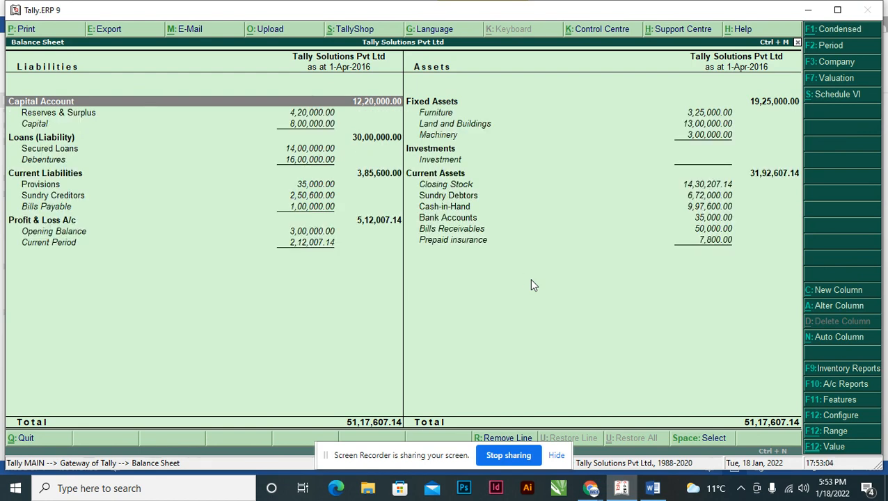
# Examine the Provisions group's Salaries outstanding balance under Current Liabilities and compare it with transaction 15's total salaries in Word.
pyautogui.press('Down')
pyautogui.press('Down')
pyautogui.press('Down')
pyautogui.press('Down')
pyautogui.press('Down')
pyautogui.press('Down')
pyautogui.press('Down')
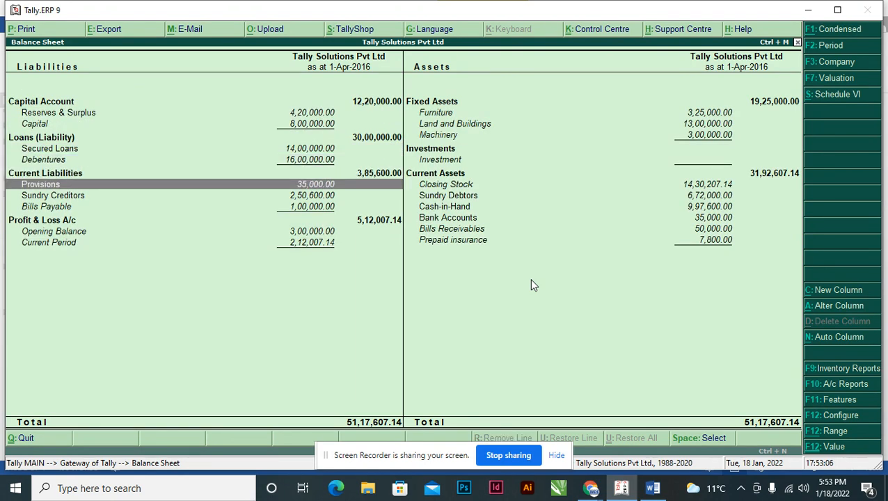
pyautogui.hotkey('alt', 'Tab')
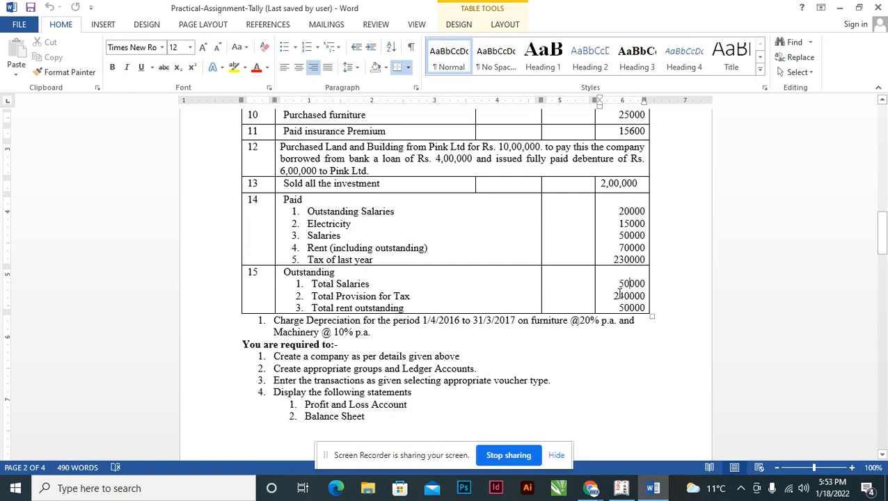
pyautogui.hotkey('alt', 'Tab')
pyautogui.press('Return')
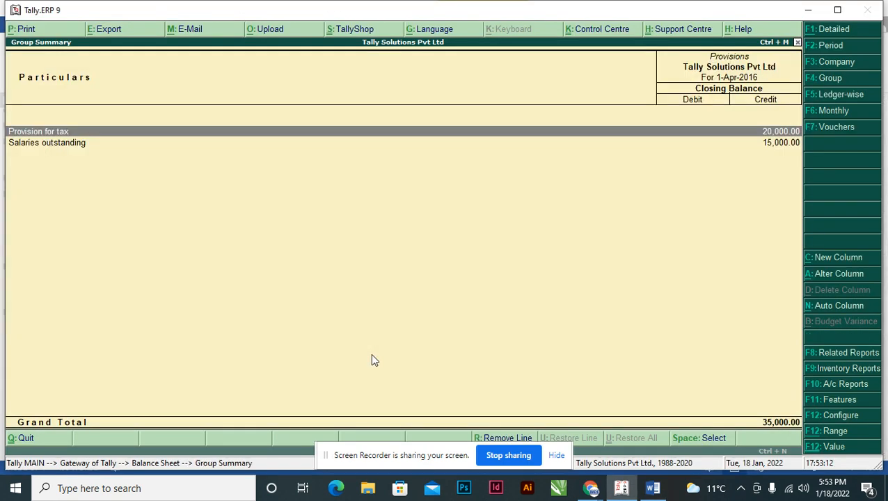
pyautogui.press('Down')
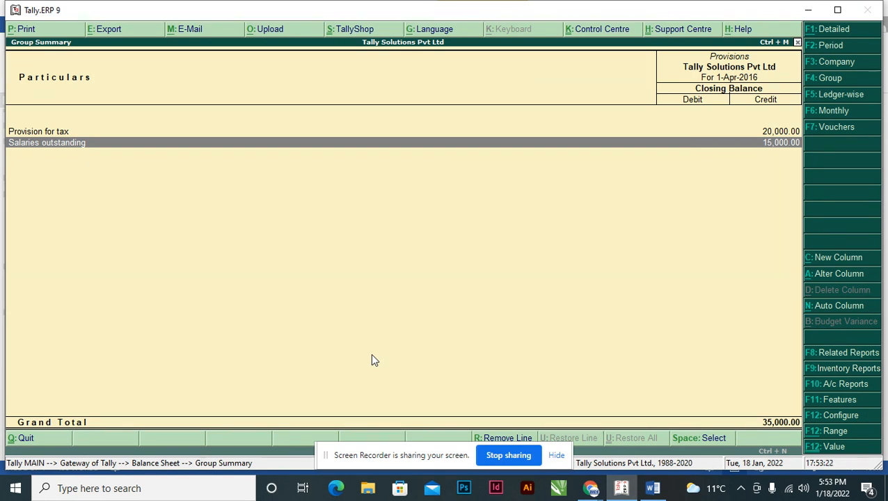
pyautogui.hotkey('alt', 'Tab')
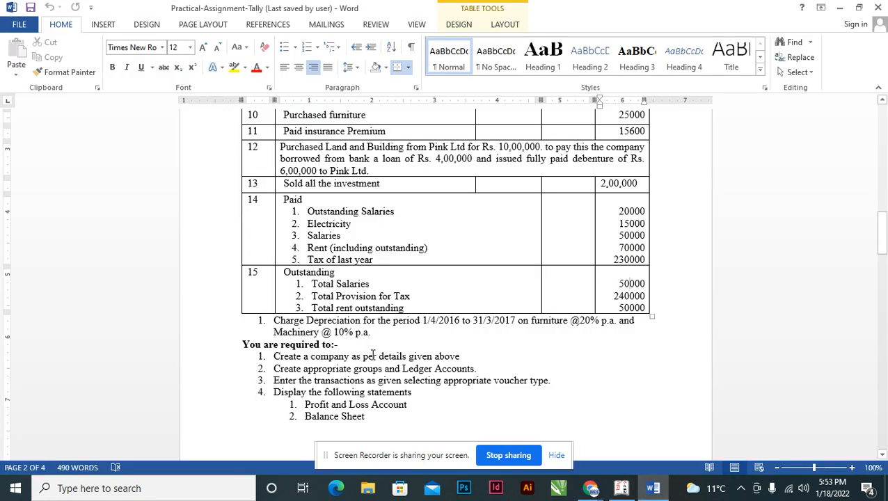
pyautogui.hotkey('alt', 'Tab')
pyautogui.press('Escape')
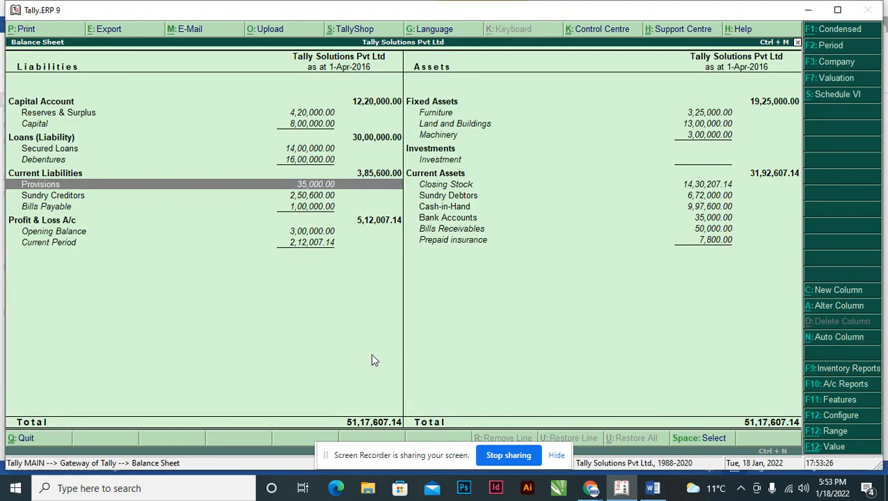
# Leave the balance sheet, start a new Journal voucher and debit Salary Exp with 35,000.
pyautogui.press('Escape')
pyautogui.press('Up')
pyautogui.press('Up')
pyautogui.press('Up')
pyautogui.press('Up')
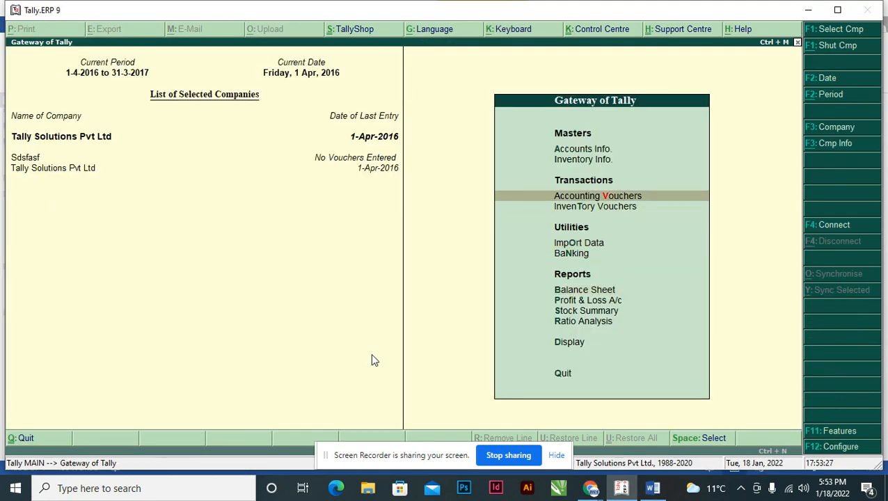
pyautogui.press('Return')
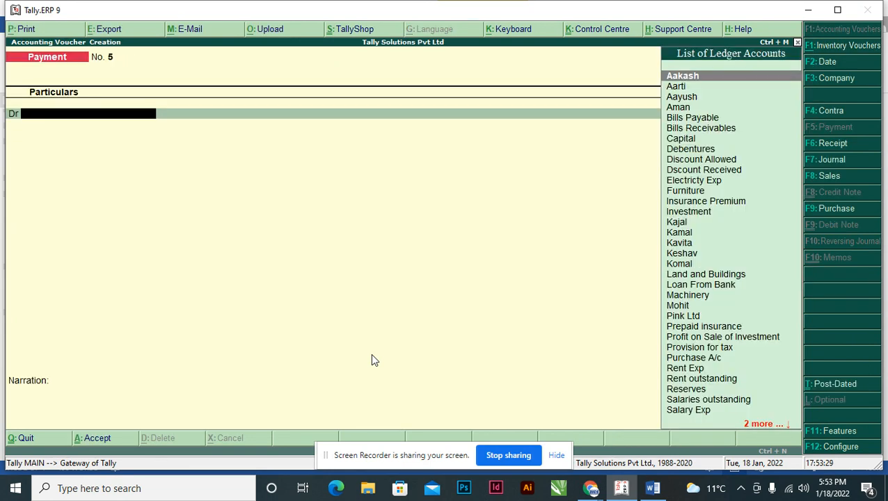
pyautogui.press('F7')
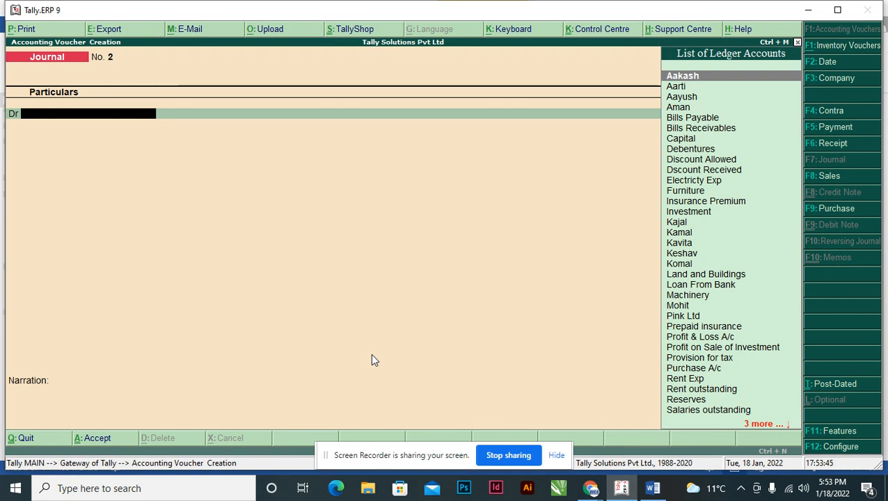
pyautogui.write('Sal')
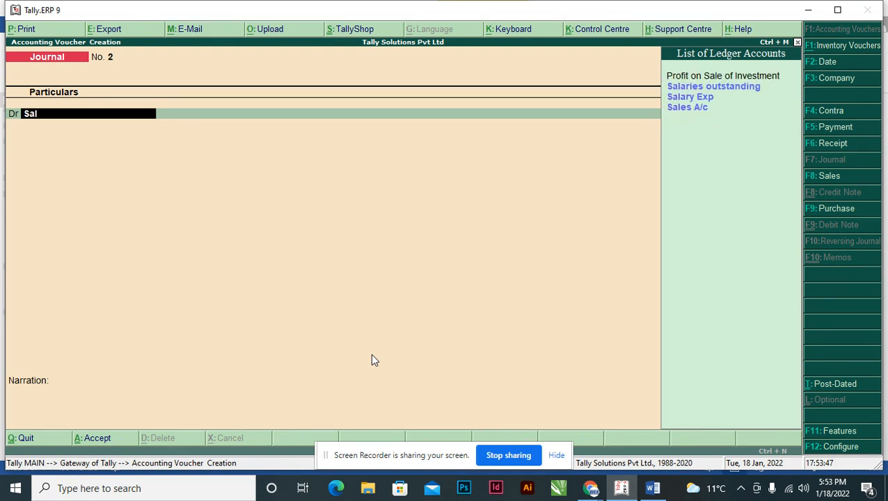
pyautogui.press('Down')
pyautogui.press('Down')
pyautogui.press('Return')
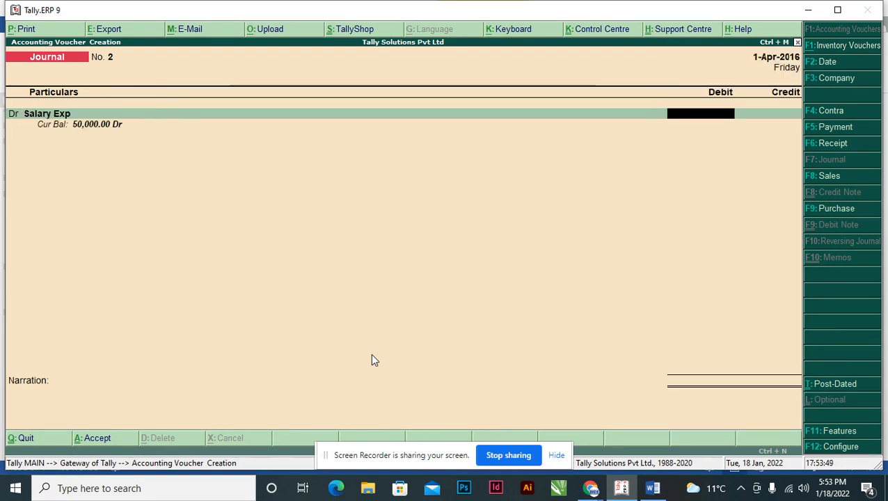
pyautogui.write('35000')
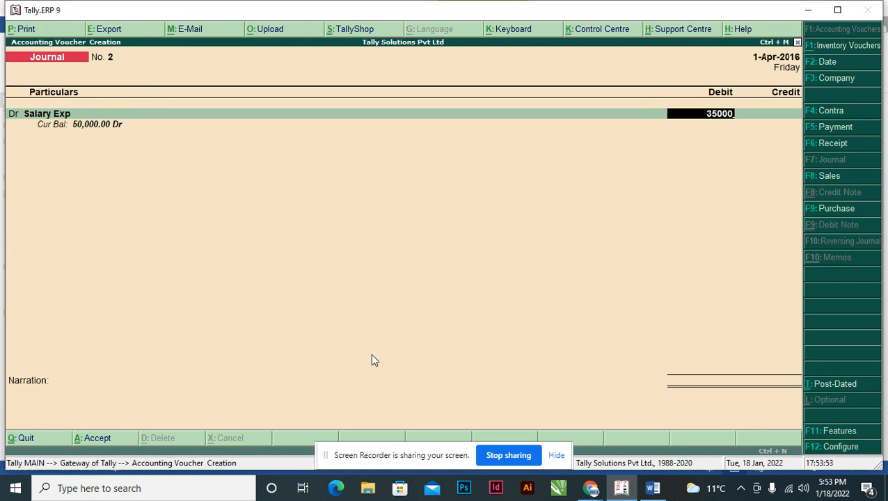
pyautogui.press('Return')
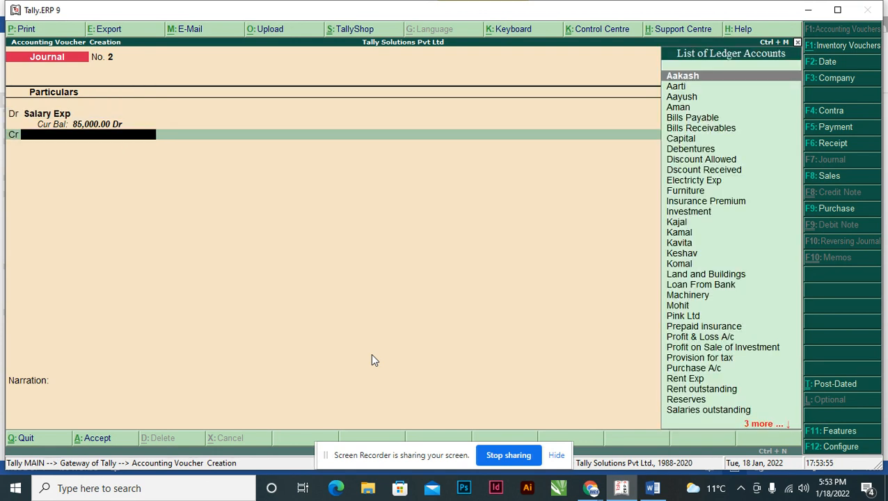
# Recheck transaction 15 in Word, credit Salaries outstanding with 35,000 and save the journal voucher without a narration.
pyautogui.hotkey('alt', 'Tab')
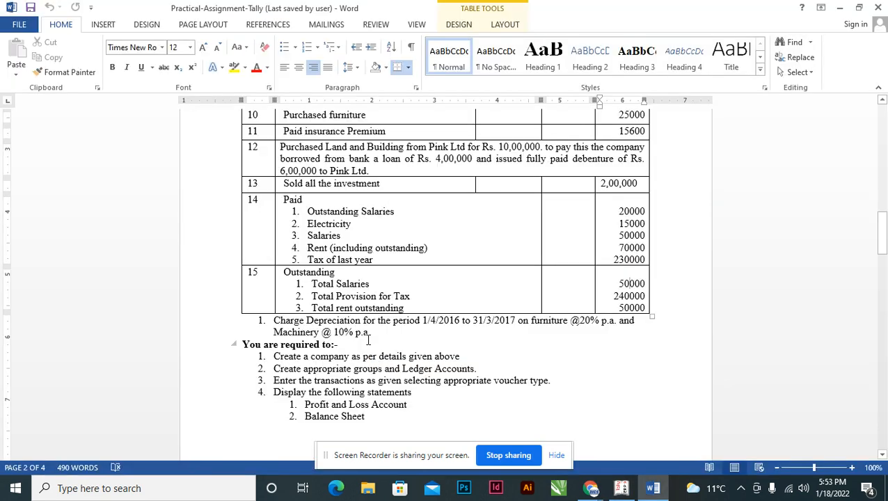
pyautogui.hotkey('alt', 'Tab')
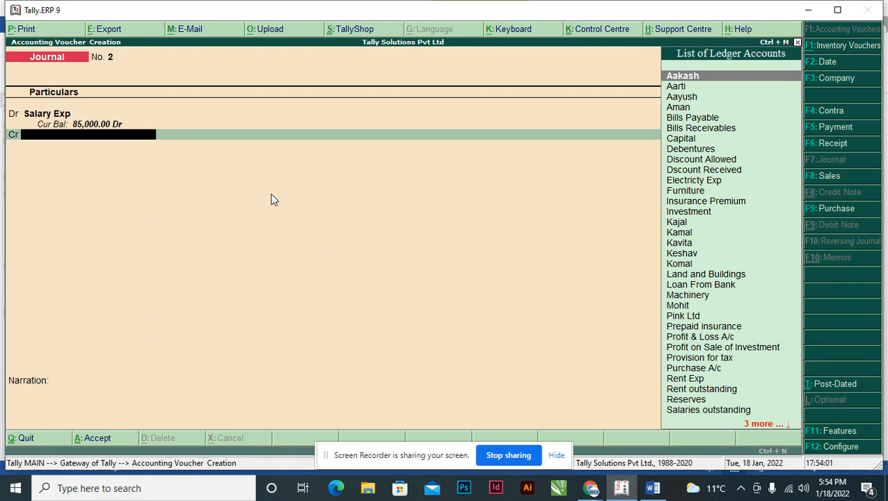
pyautogui.write('Ou')
pyautogui.press('Down')
pyautogui.press('Down')
pyautogui.press('Down')
pyautogui.press('Down')
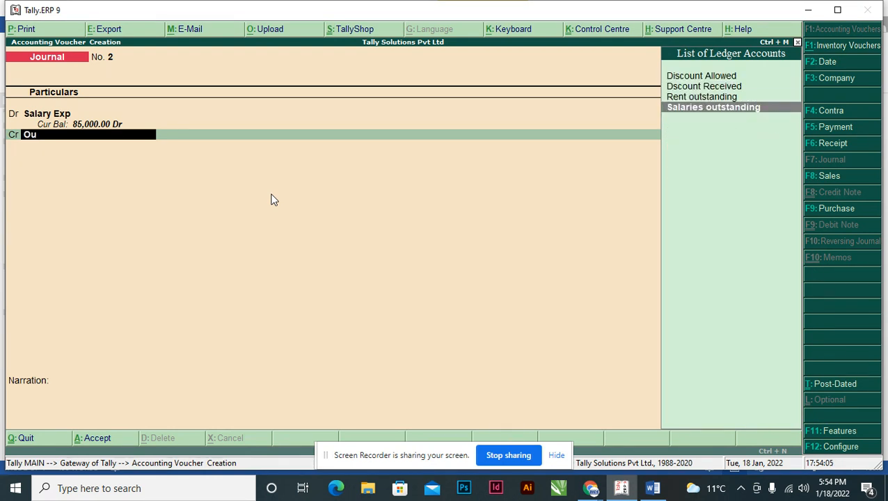
pyautogui.press('Return')
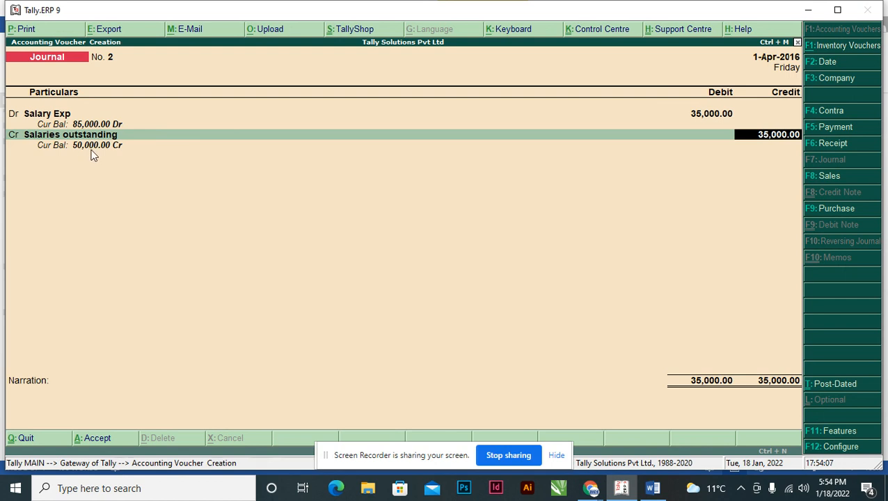
pyautogui.press('Return')
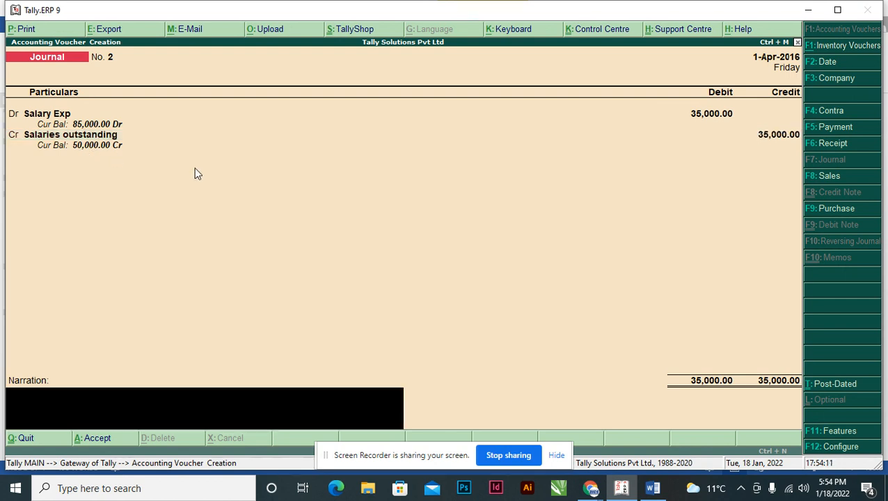
pyautogui.press('Return')
pyautogui.press('Return')
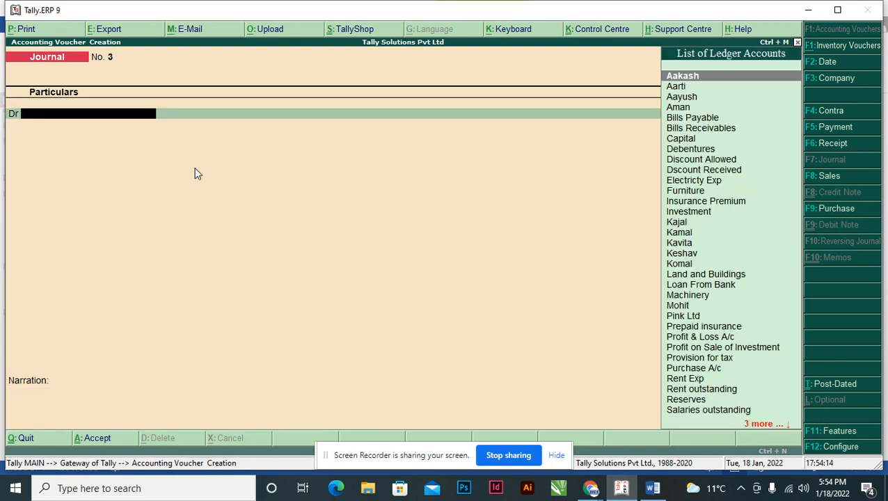
# Leave voucher entry and reopen the balance sheet in detailed form.
pyautogui.press('Escape')
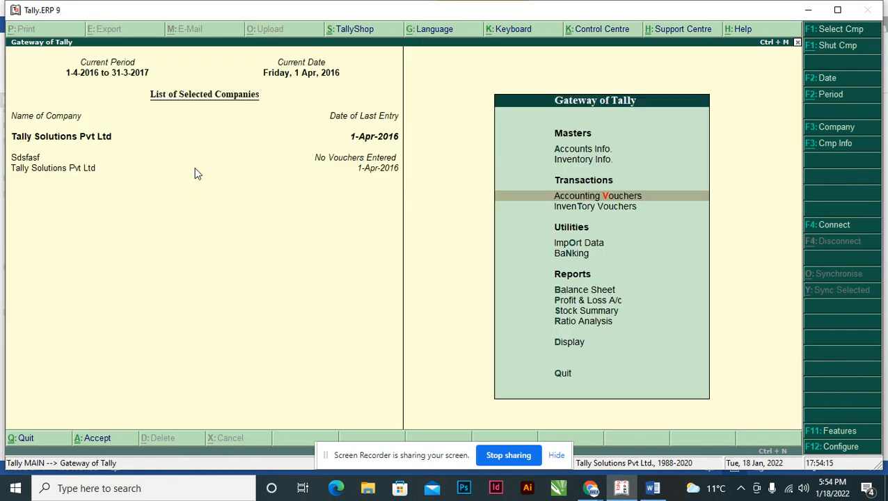
pyautogui.press('Up')
pyautogui.press('Up')
pyautogui.press('Up')
pyautogui.press('Up')
pyautogui.press('Up')
pyautogui.press('Up')
pyautogui.press('Up')
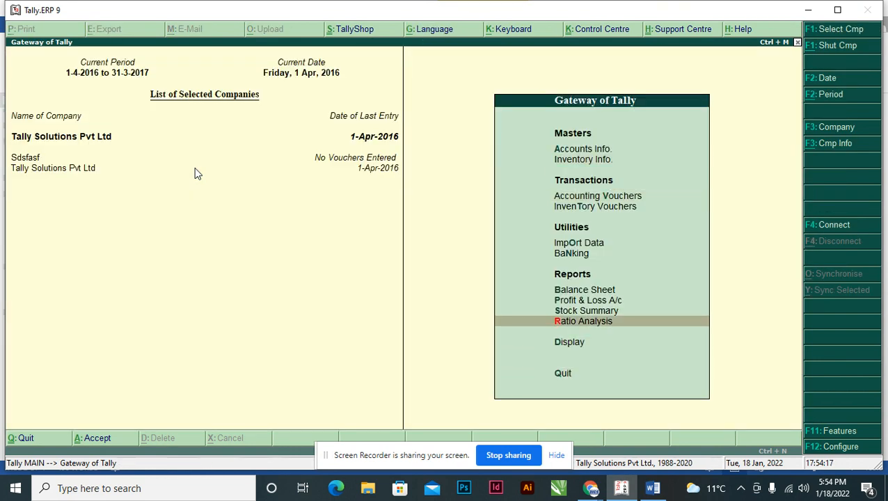
pyautogui.press('Up')
pyautogui.press('Return')
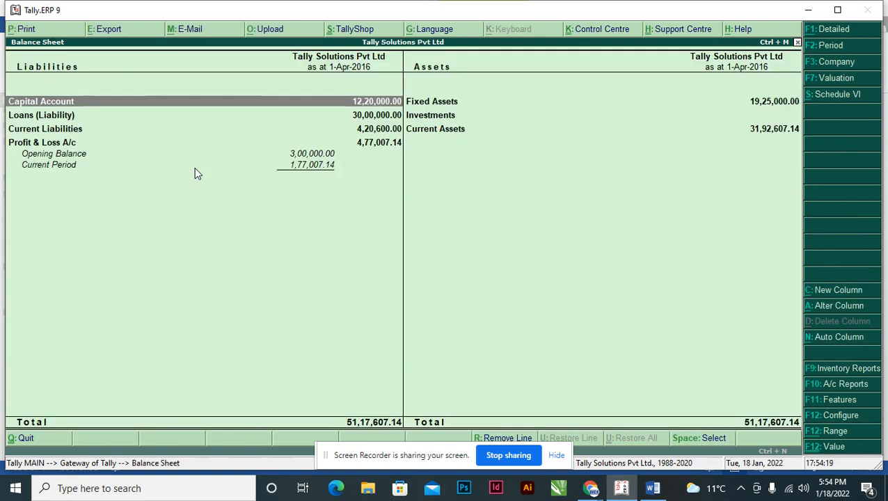
pyautogui.hotkey('alt', 'F1')
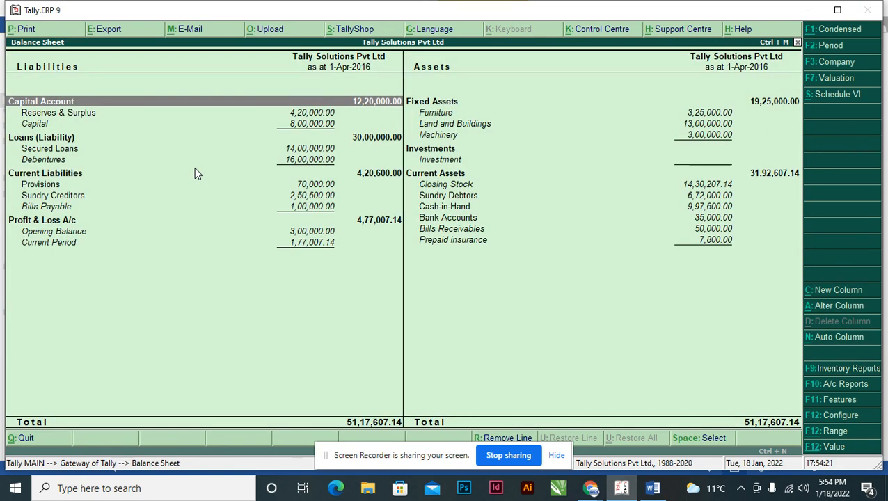
# Inspect the tax provision and outstanding salaries in the Provisions group and compare them with transaction 15's totals in Word.
pyautogui.press('Down')
pyautogui.press('Down')
pyautogui.press('Down')
pyautogui.press('Down')
pyautogui.press('Down')
pyautogui.press('Down')
pyautogui.press('Down')
pyautogui.press('Up')
pyautogui.press('Return')
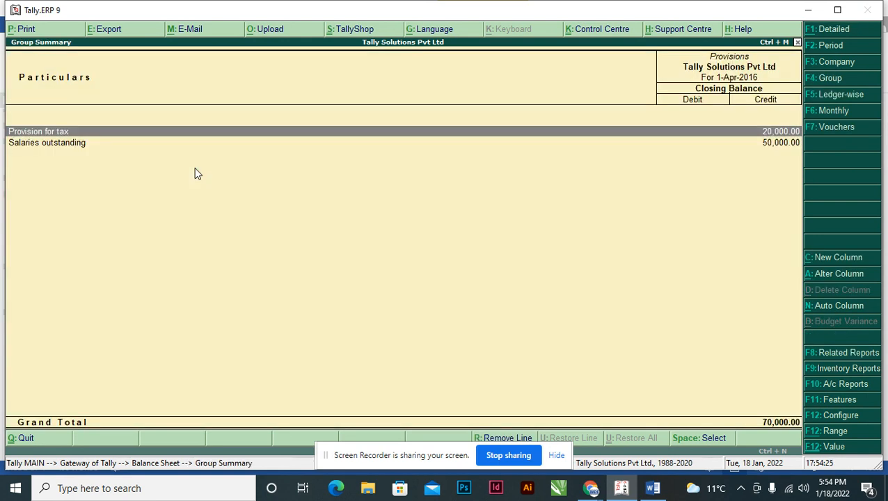
pyautogui.press('Down')
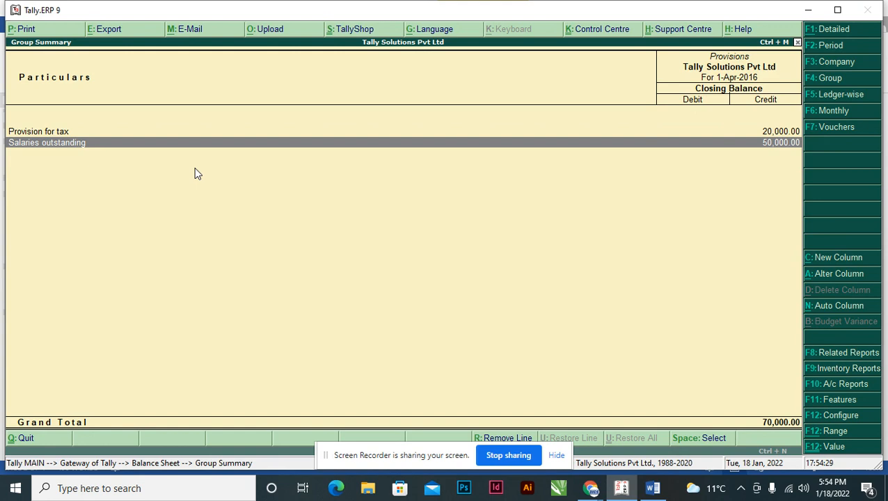
pyautogui.hotkey('alt', 'Tab')
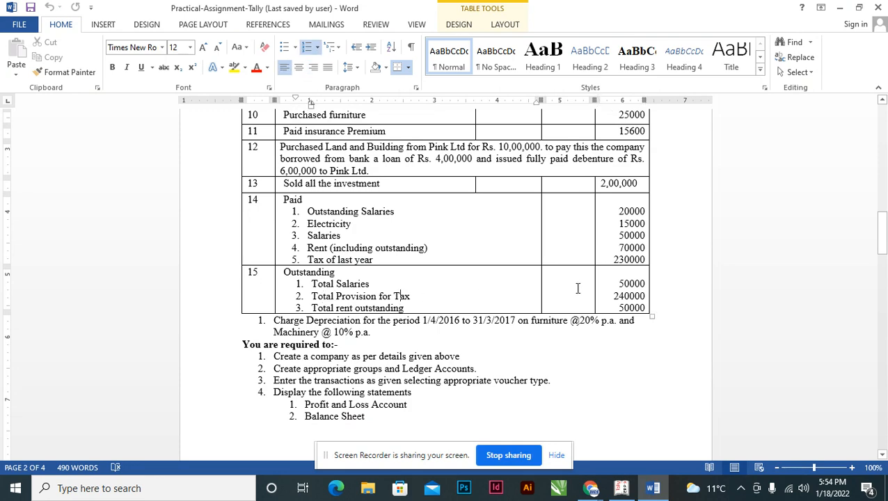
pyautogui.hotkey('alt', 'Tab')
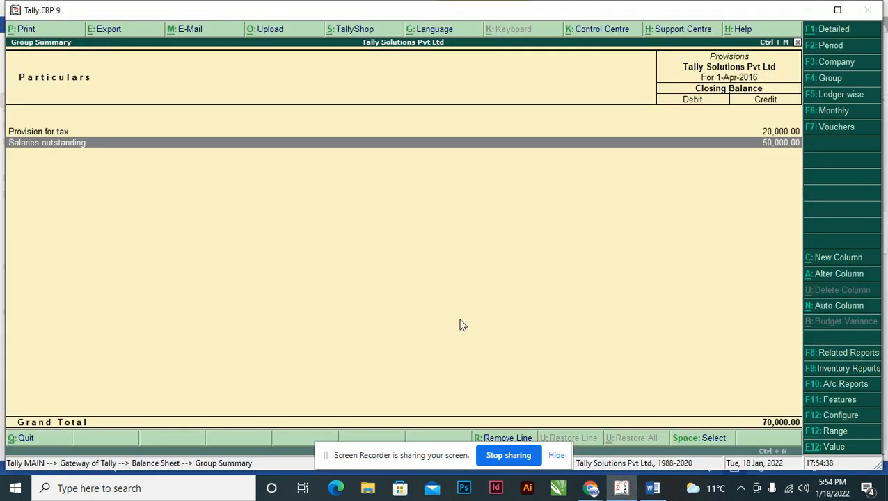
# Leave the Provisions summary and the balance sheet, and open a new Journal voucher.
pyautogui.press('Up')
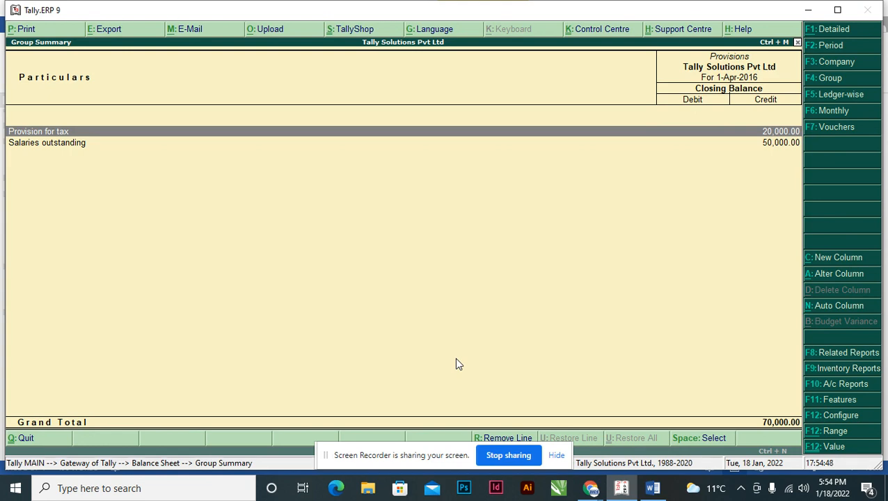
pyautogui.press('Escape')
pyautogui.press('Escape')
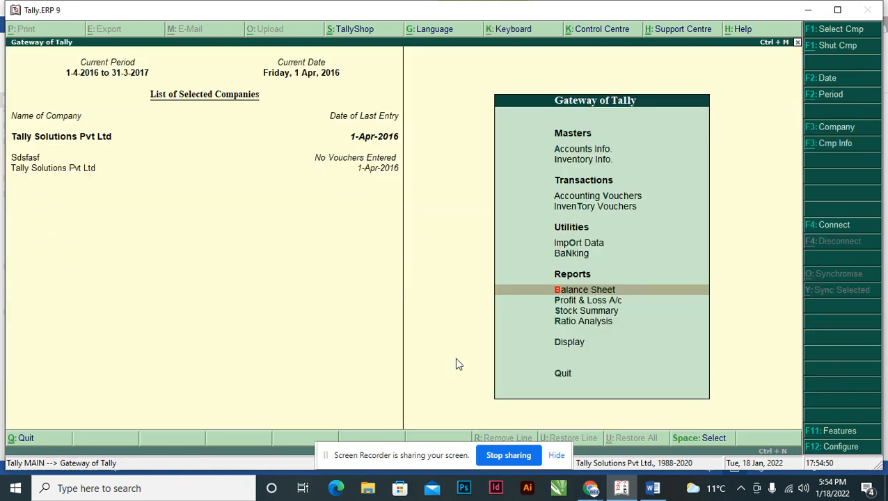
pyautogui.press('Up')
pyautogui.press('Up')
pyautogui.press('Up')
pyautogui.press('Up')
pyautogui.press('Return')
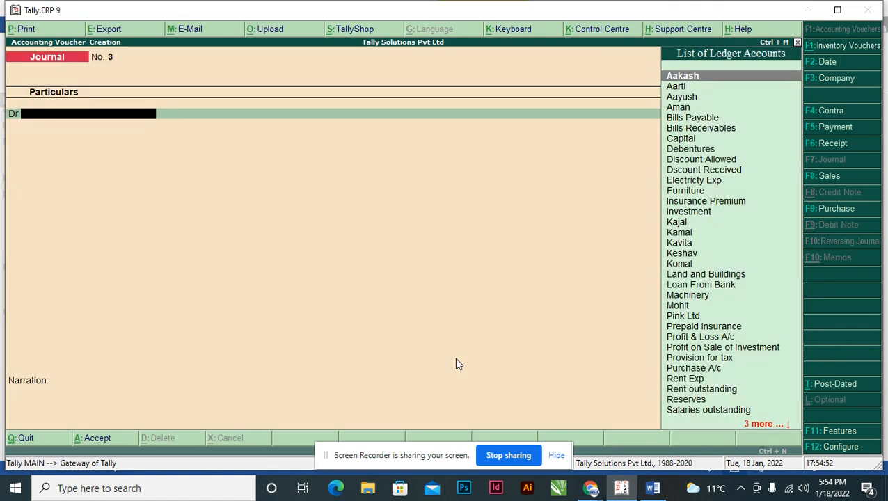
# Create a ledger named Current Tax under Indirect Expenses from within the voucher's debit line.
pyautogui.write('C')
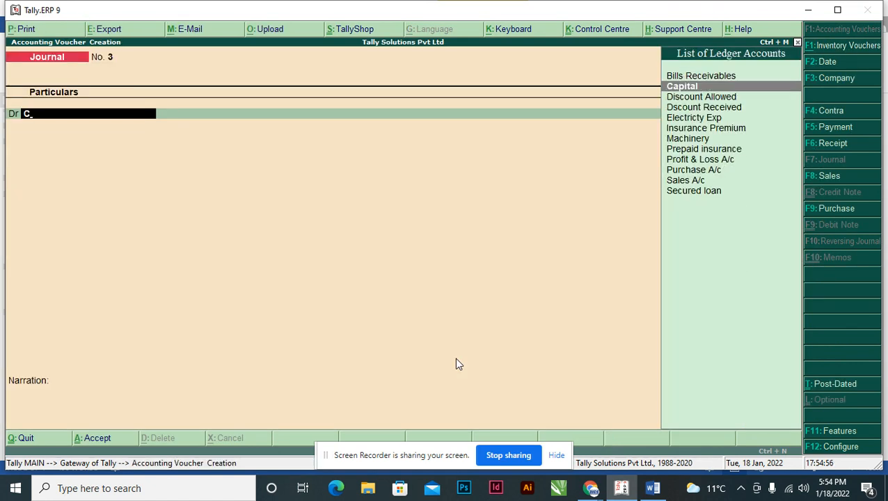
pyautogui.press('BackSpace')
pyautogui.hotkey('alt', 'c')
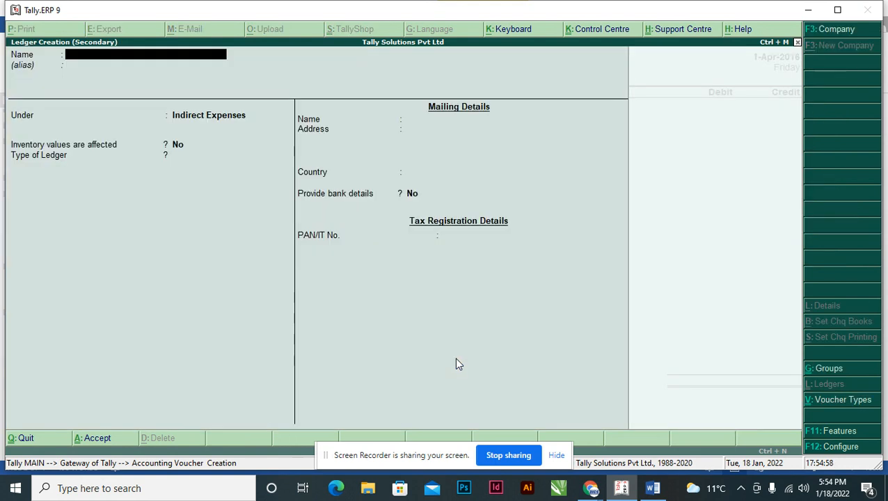
pyautogui.write('Current Tax')
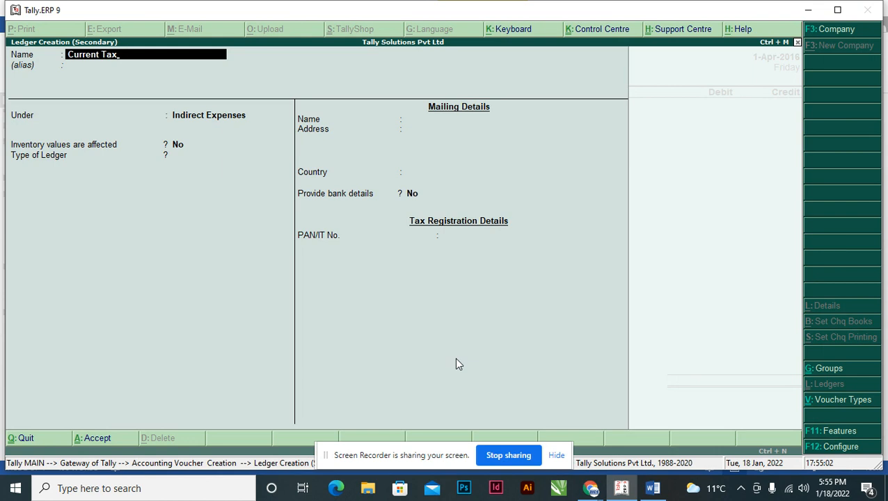
pyautogui.press('Return')
pyautogui.press('Return')
pyautogui.press('Return')
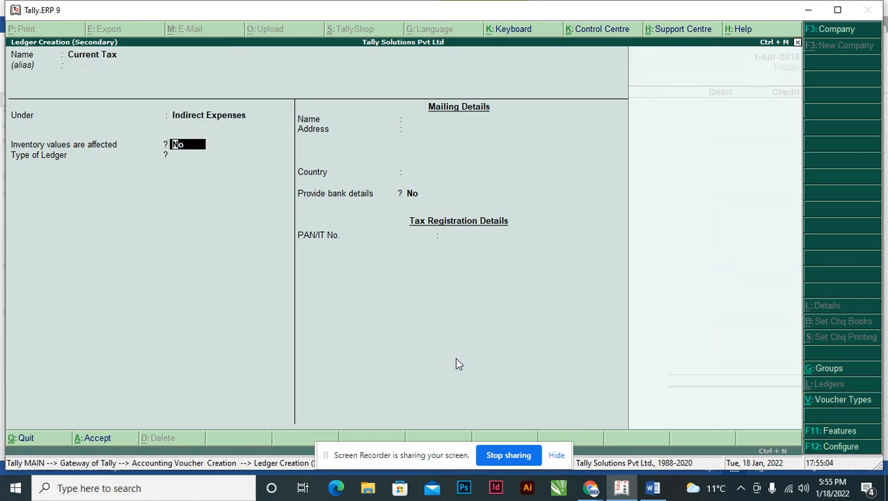
pyautogui.hotkey('ctrl', 'a')
# Debit Current Tax with 2,20,000 and credit Provision for tax with the same amount.
pyautogui.write('220000')
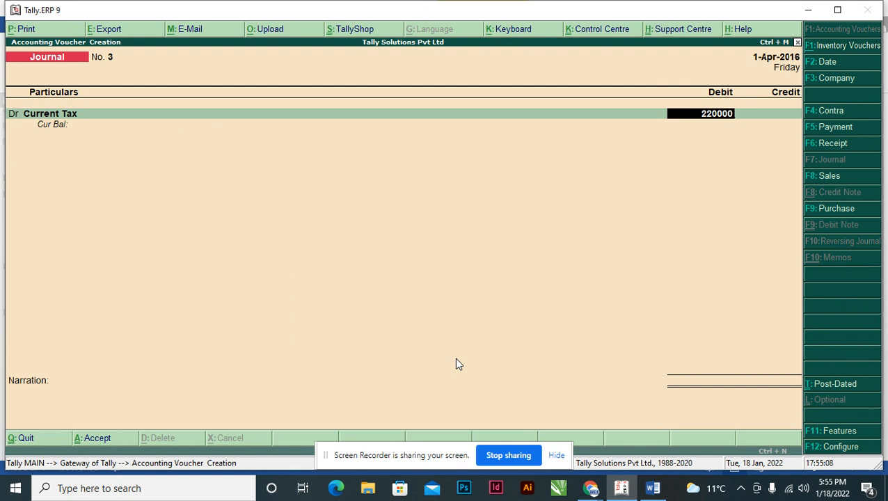
pyautogui.press('Return')
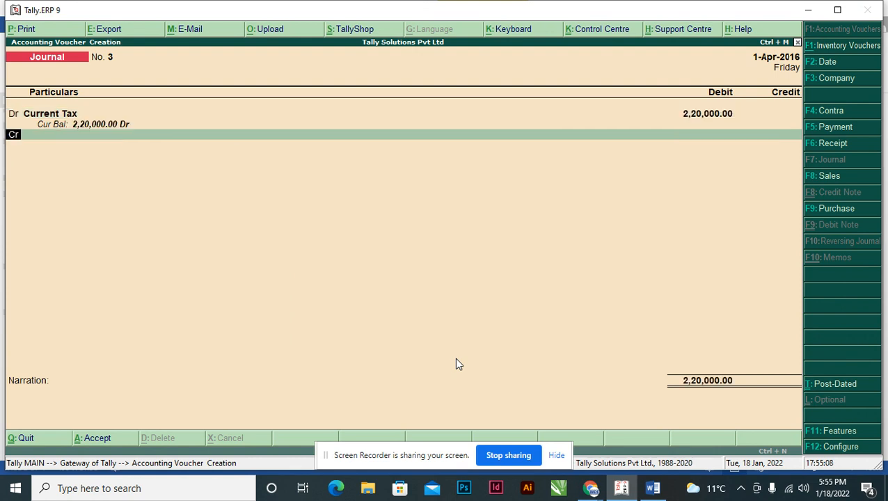
pyautogui.press('Return')
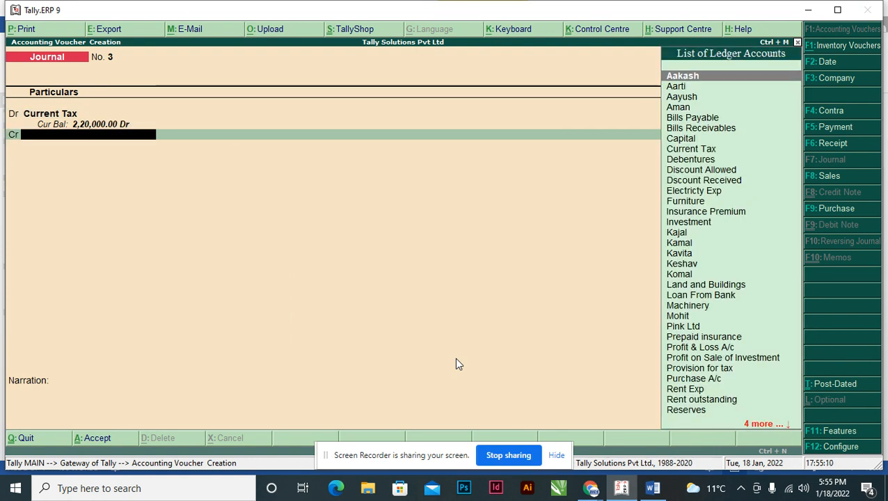
pyautogui.write('Ou')
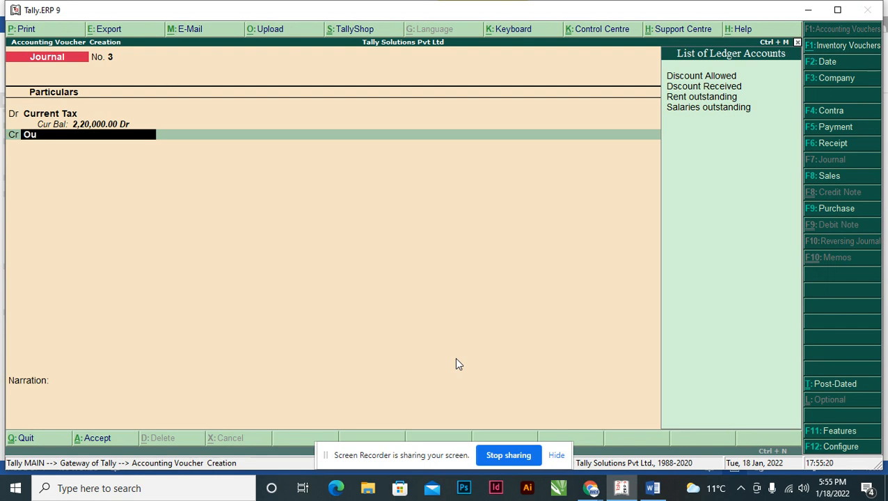
pyautogui.press('BackSpace')
pyautogui.press('BackSpace')
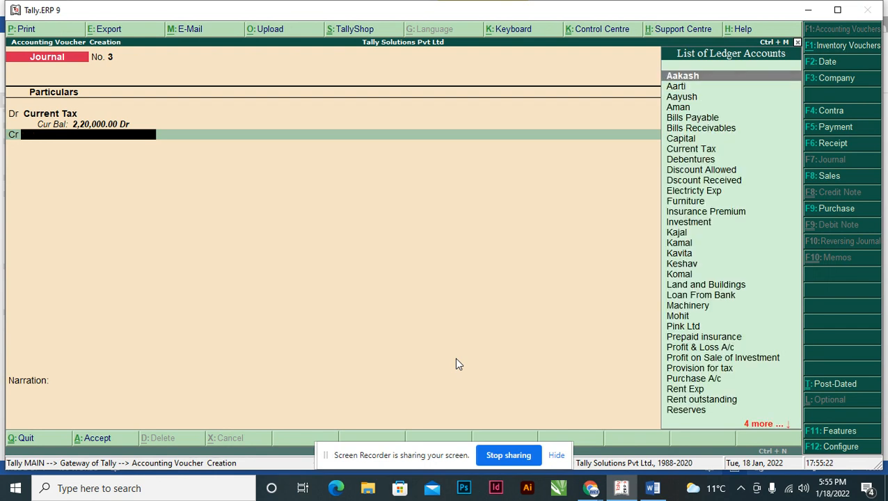
pyautogui.write('Pr')
pyautogui.press('Down')
pyautogui.press('Return')
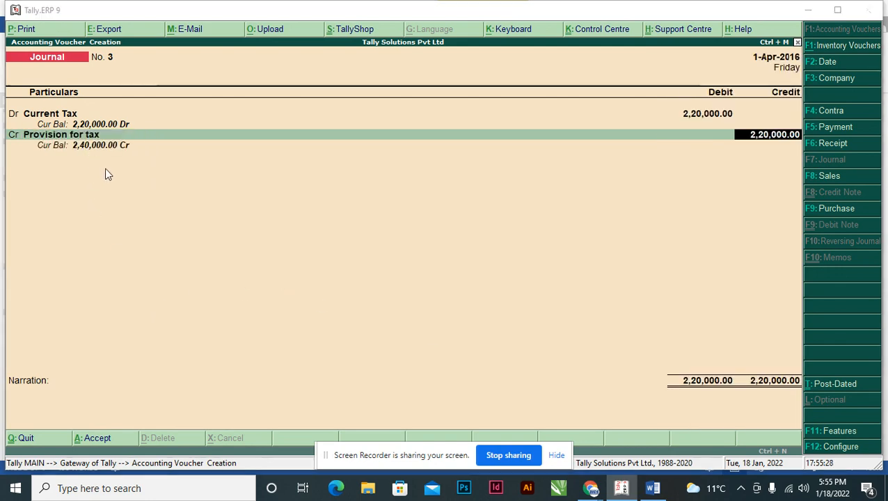
# Recheck the total provision for tax in the Word assignment and save the journal voucher without a narration.
pyautogui.hotkey('alt', 'Tab')
pyautogui.hotkey('alt', 'Tab')
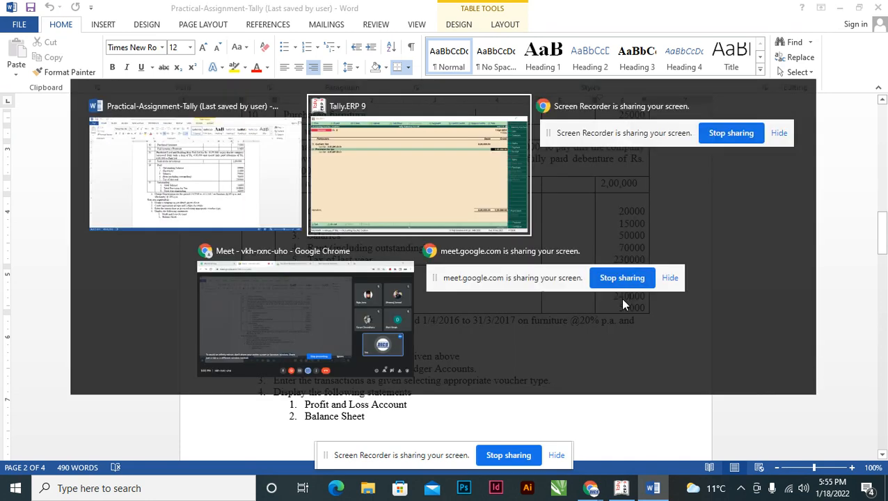
pyautogui.press('Return')
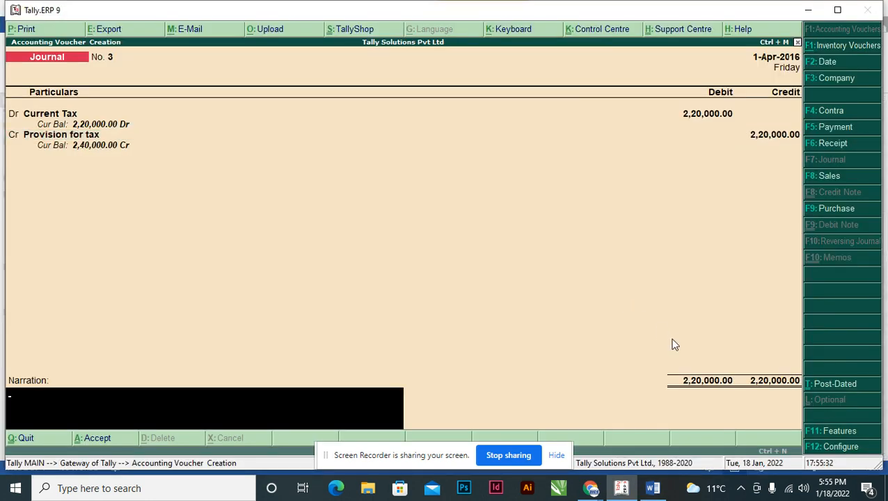
pyautogui.press('Return')
pyautogui.press('Return')
# Review transaction 15 in Word, return to Tally and open the balance sheet in detailed form.
pyautogui.hotkey('alt', 'Tab')
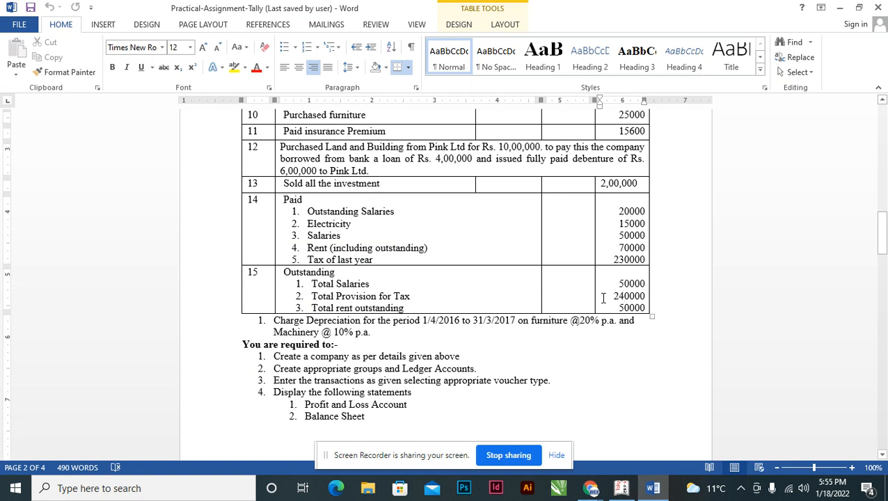
pyautogui.click(371, 308)
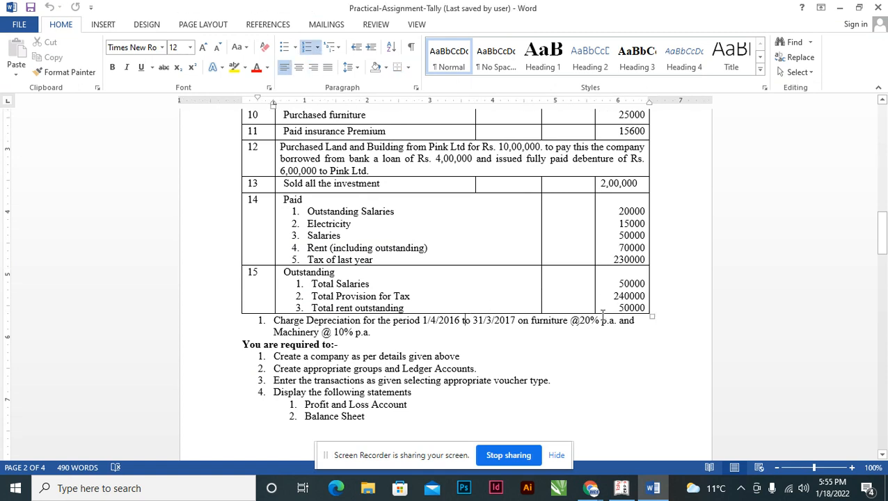
pyautogui.hotkey('alt', 'Tab')
pyautogui.press('Escape')
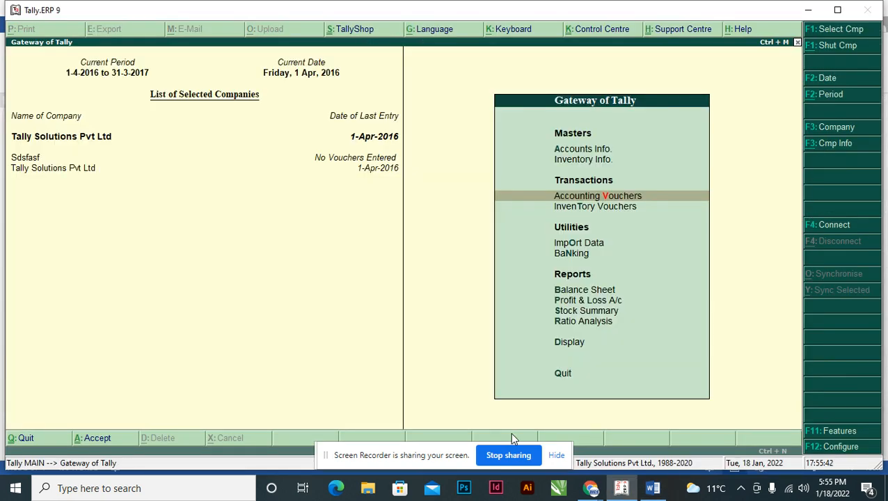
pyautogui.press('Up')
pyautogui.press('Up')
pyautogui.press('Up')
pyautogui.press('Up')
pyautogui.press('Up')
pyautogui.press('Up')
pyautogui.press('Up')
pyautogui.press('Up')
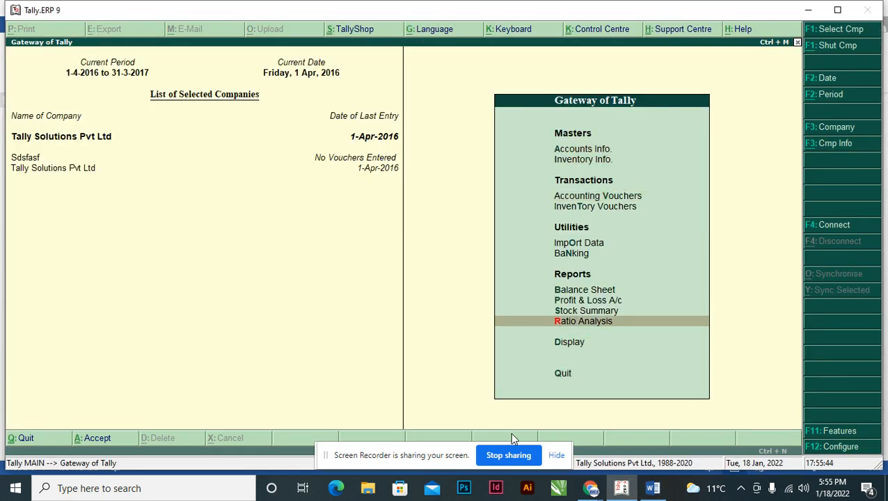
pyautogui.press('Return')
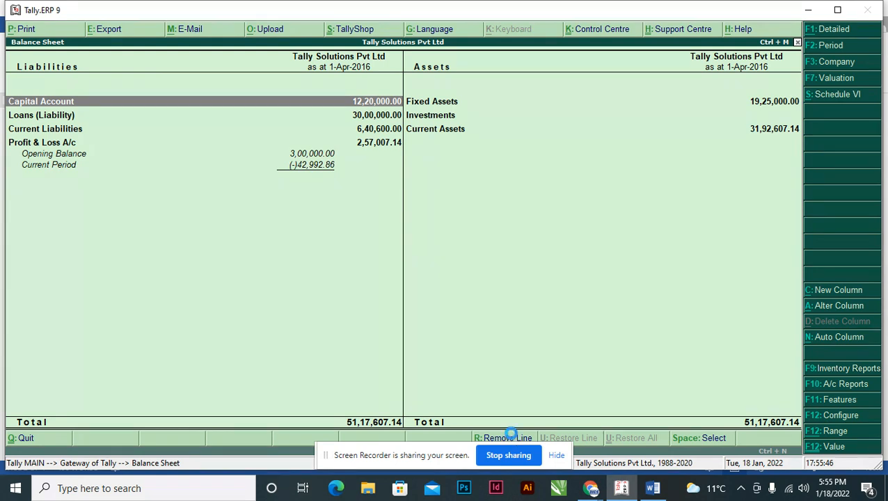
pyautogui.hotkey('alt', 'F1')
# Inspect the Provisions group's ledger balances and compare them with transaction 15's totals in Word.
pyautogui.press('Down')
pyautogui.press('Down')
pyautogui.press('Down')
pyautogui.press('Down')
pyautogui.press('Down')
pyautogui.press('Down')
pyautogui.press('Down')
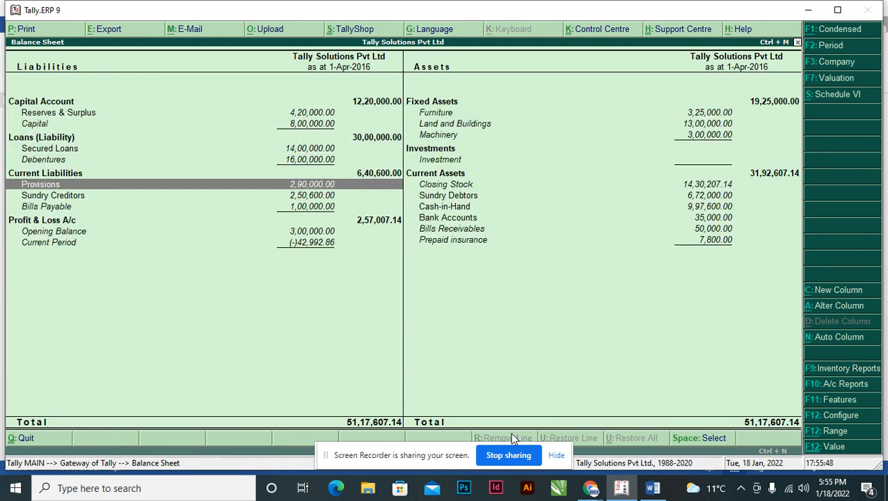
pyautogui.press('Return')
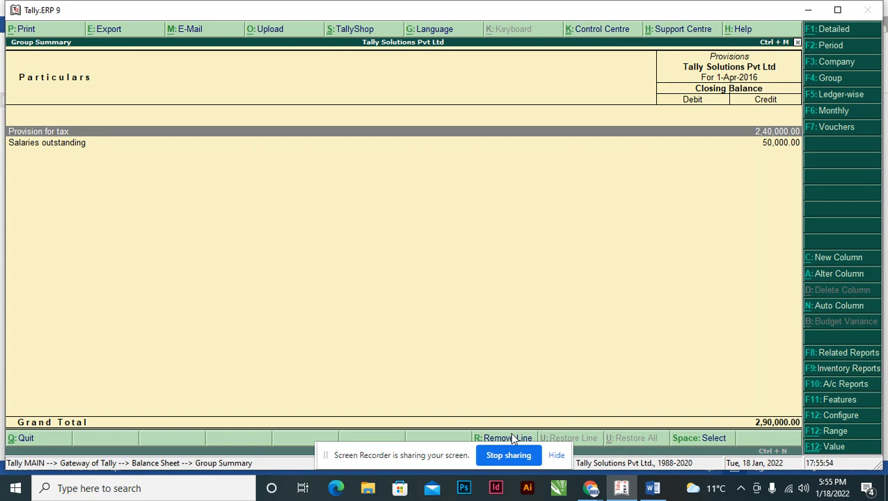
pyautogui.hotkey('alt', 'Tab')
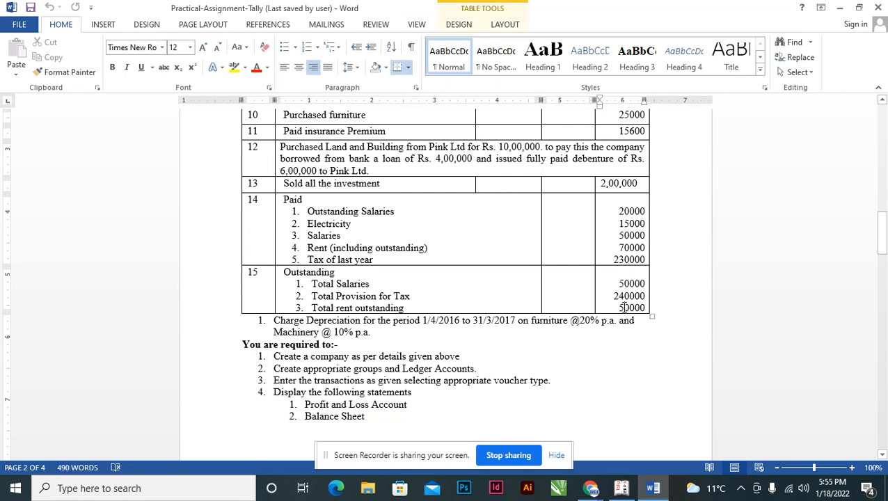
# Return to Tally, start a new Journal voucher and debit Rent Exp with 50,000.
pyautogui.hotkey('alt', 'Tab')
pyautogui.press('Escape')
pyautogui.press('Escape')
pyautogui.press('Up')
pyautogui.press('Up')
pyautogui.press('Up')
pyautogui.press('Up')
pyautogui.press('Return')
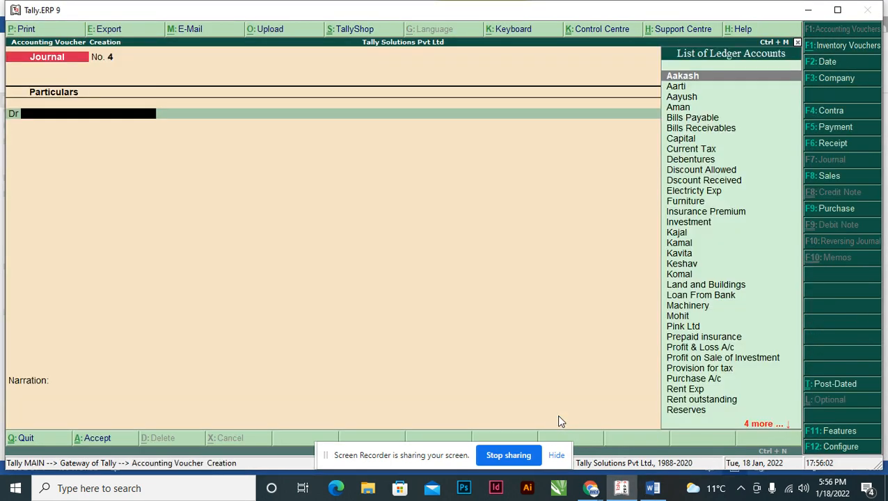
pyautogui.write('Re')
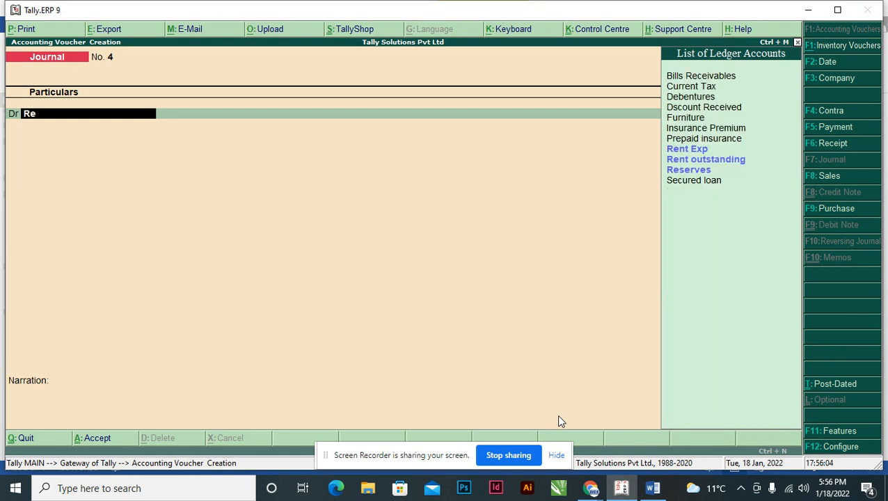
pyautogui.press('Return')
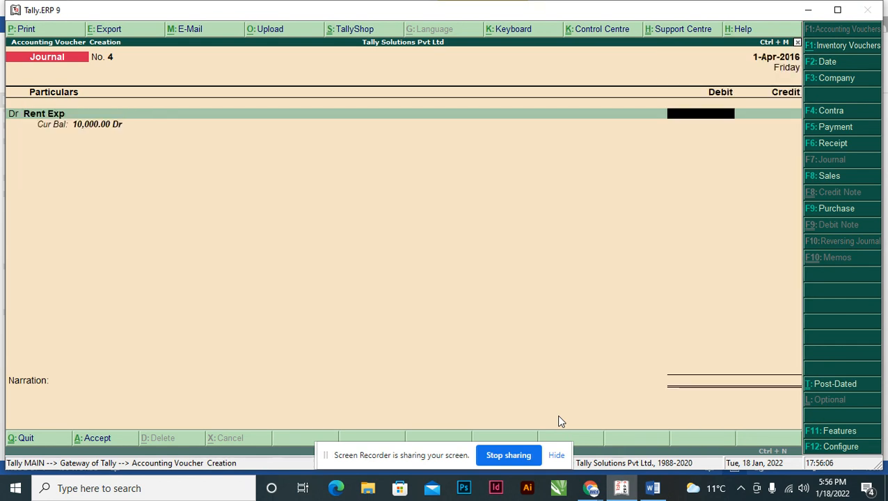
pyautogui.write('50000')
pyautogui.press('Return')
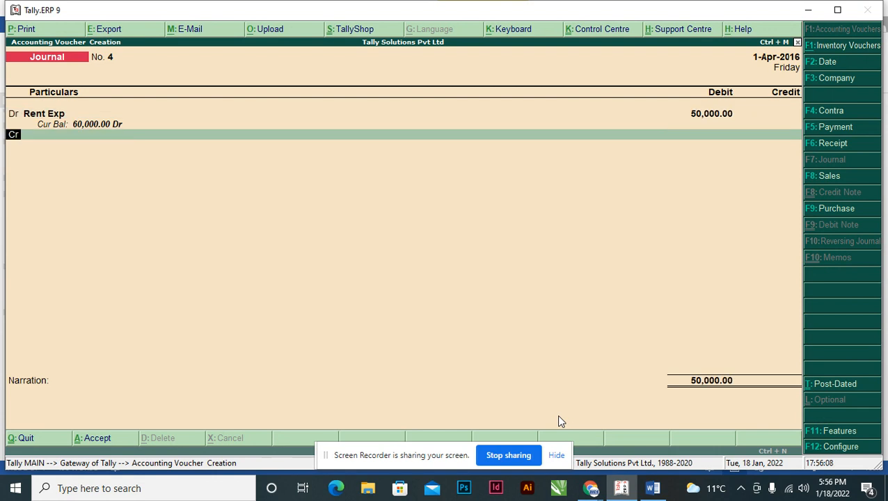
# Credit Rent outstanding with 50,000 and save the journal voucher without a narration.
pyautogui.write('Ou')
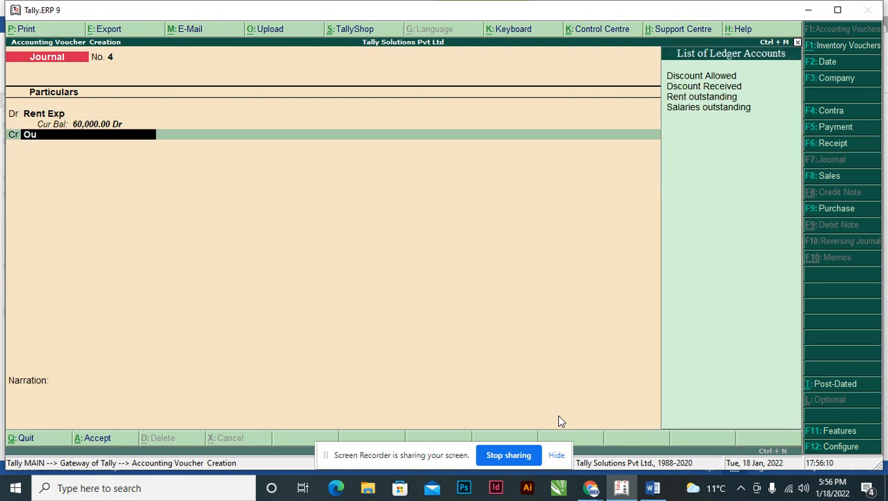
pyautogui.press('Down')
pyautogui.press('Down')
pyautogui.press('Return')
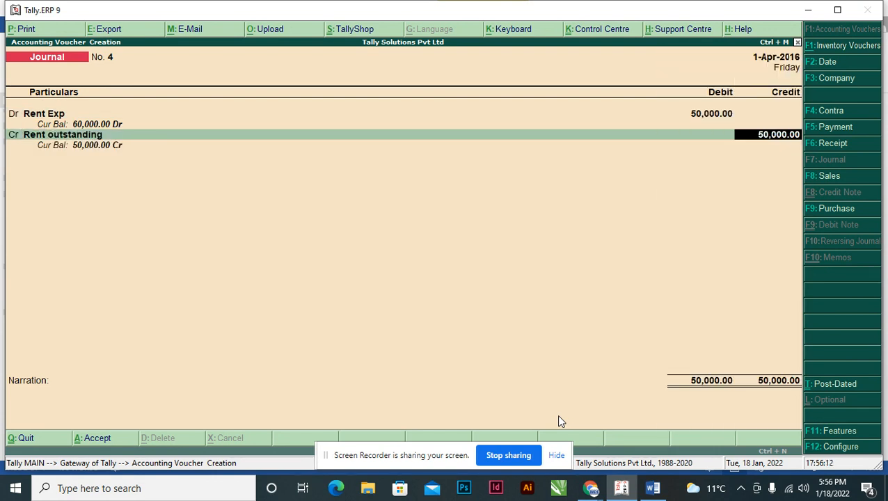
pyautogui.press('Return')
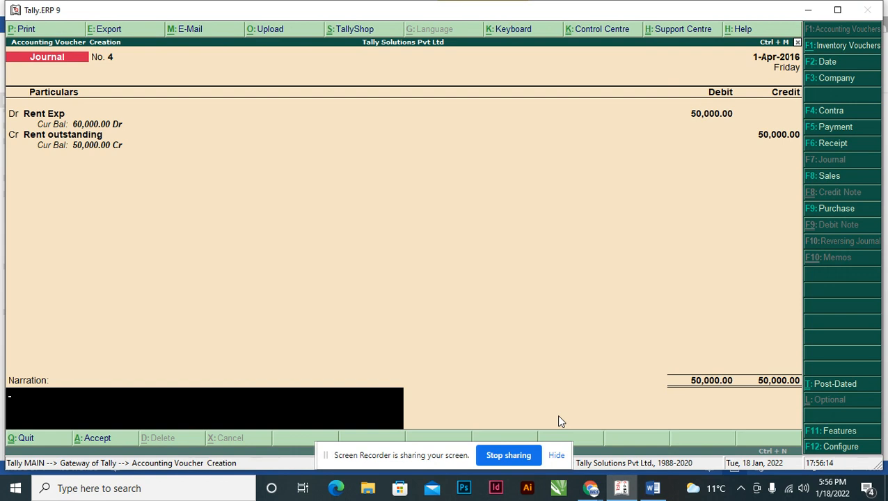
pyautogui.press('Return')
pyautogui.press('Return')
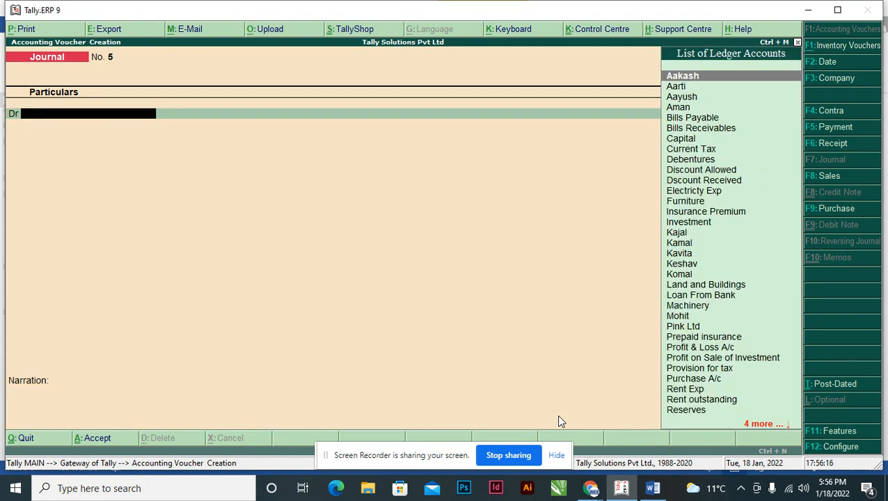
# Leave voucher entry and show the balance sheet again with its detailed breakdown.
pyautogui.press('Escape')
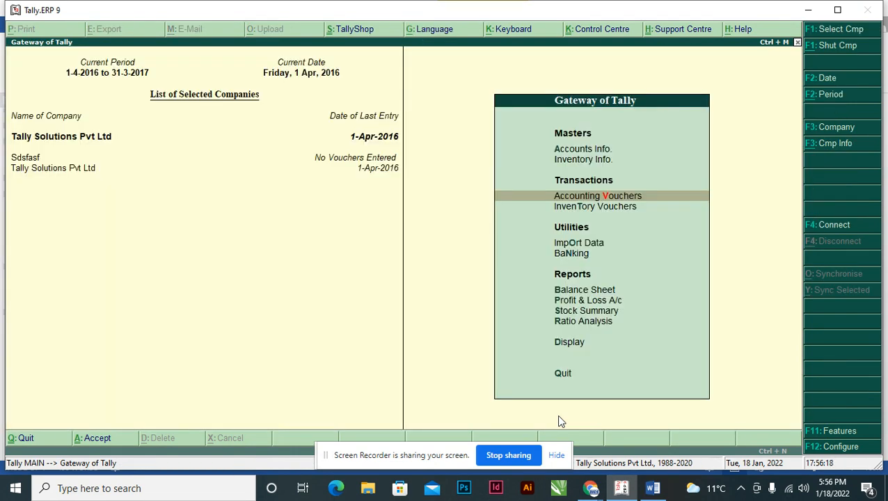
pyautogui.press('Up')
pyautogui.press('Up')
pyautogui.press('Up')
pyautogui.press('Up')
pyautogui.press('Up')
pyautogui.press('Up')
pyautogui.press('Up')
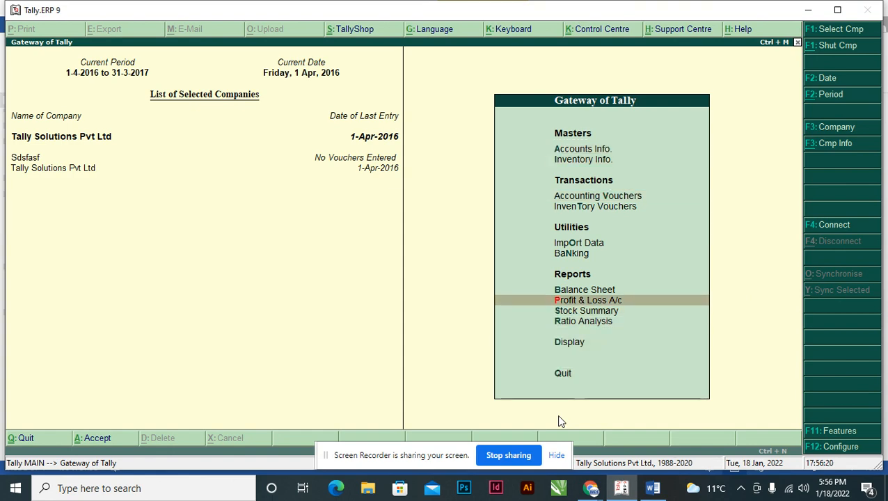
pyautogui.press('Return')
pyautogui.hotkey('alt', 'F1')
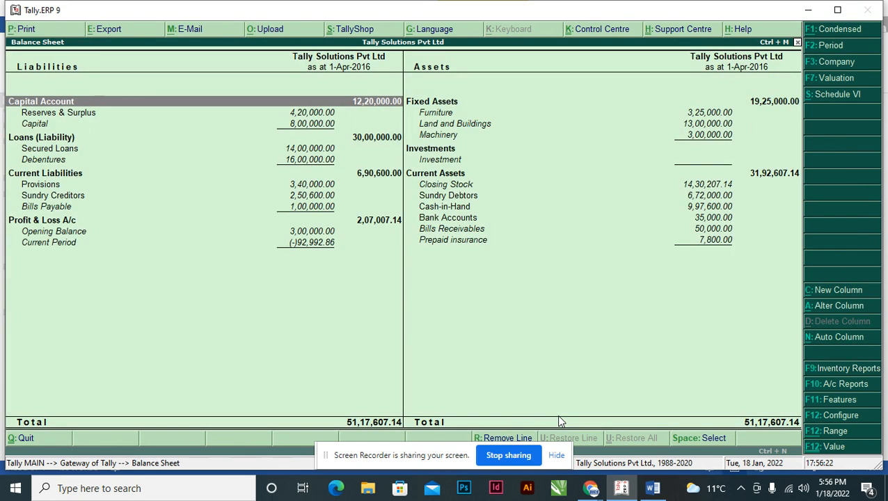
# Open the Provisions group summary from the balance sheet's current liabilities.
pyautogui.press('Down')
pyautogui.press('Down')
pyautogui.press('Down')
pyautogui.press('Down')
pyautogui.press('Down')
pyautogui.press('Down')
pyautogui.press('Down')
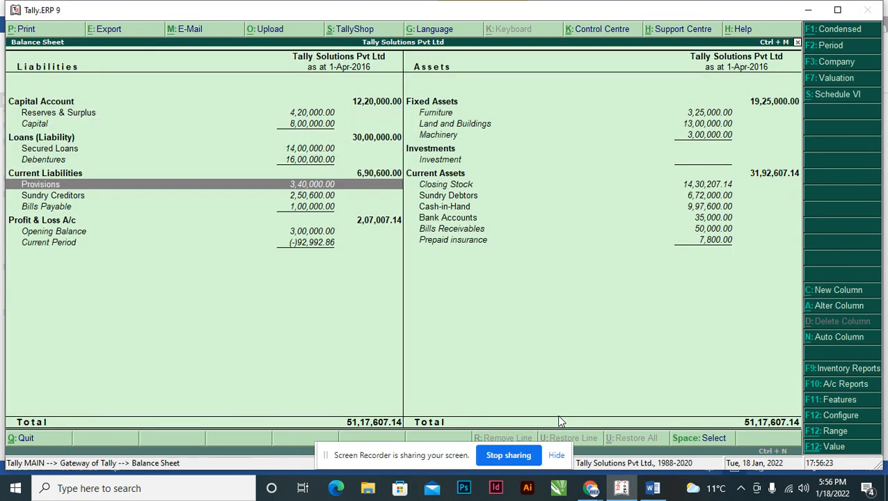
pyautogui.press('Return')
# Compare the salaries outstanding, provision for tax and rent outstanding balances with transaction 15's totals in the Word assignment.
pyautogui.hotkey('alt', 'Tab')
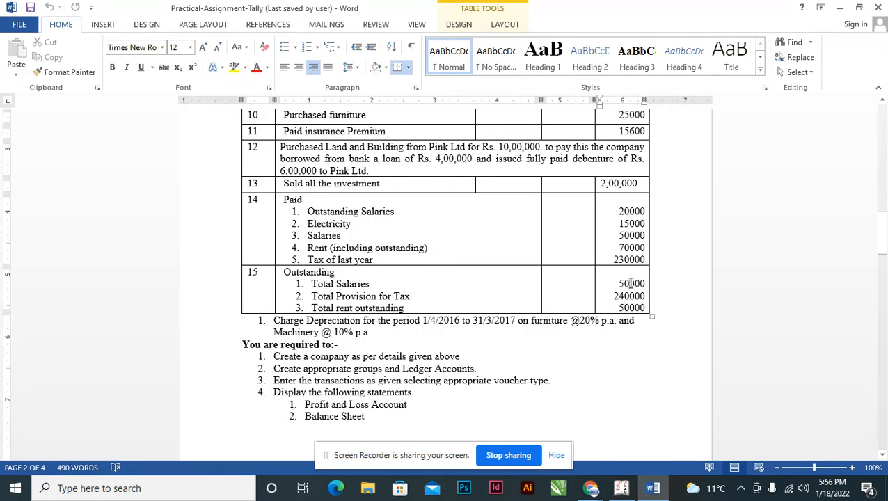
pyautogui.hotkey('alt', 'Tab')
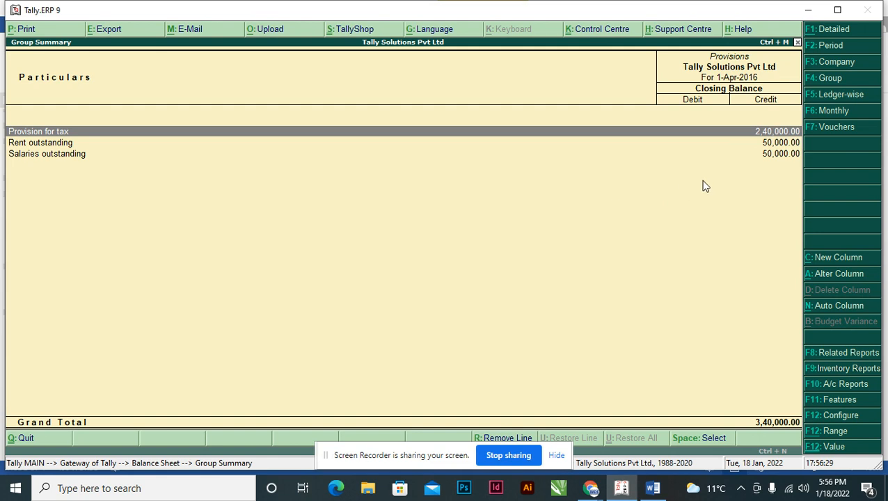
pyautogui.click(769, 155)
pyautogui.hotkey('alt', 'Tab')
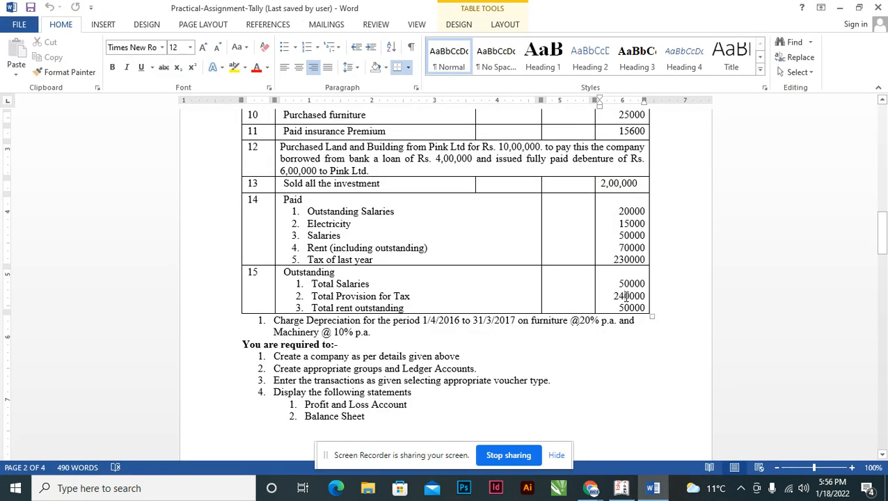
pyautogui.hotkey('alt', 'Tab')
pyautogui.click(769, 132)
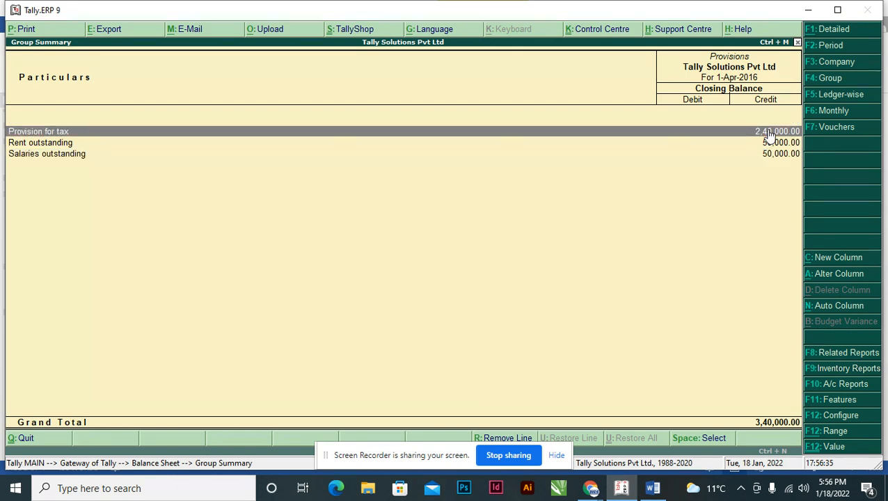
pyautogui.hotkey('alt', 'Tab')
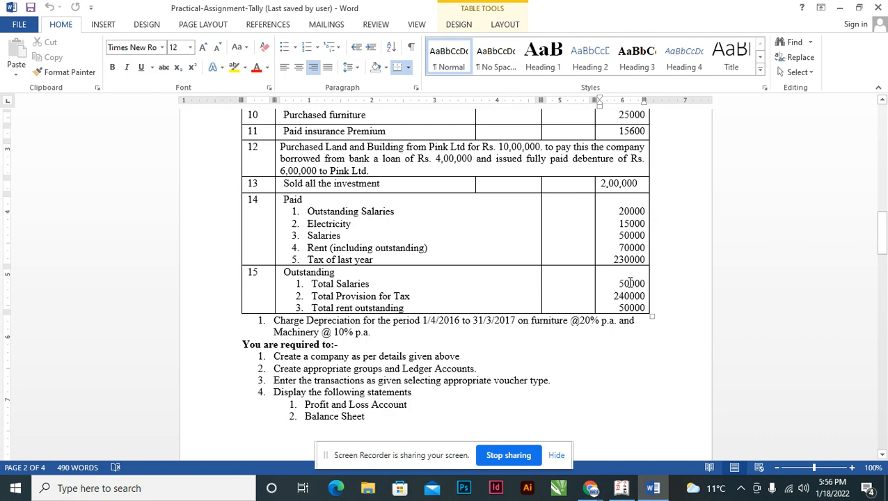
pyautogui.hotkey('alt', 'Tab')
pyautogui.click(763, 154)
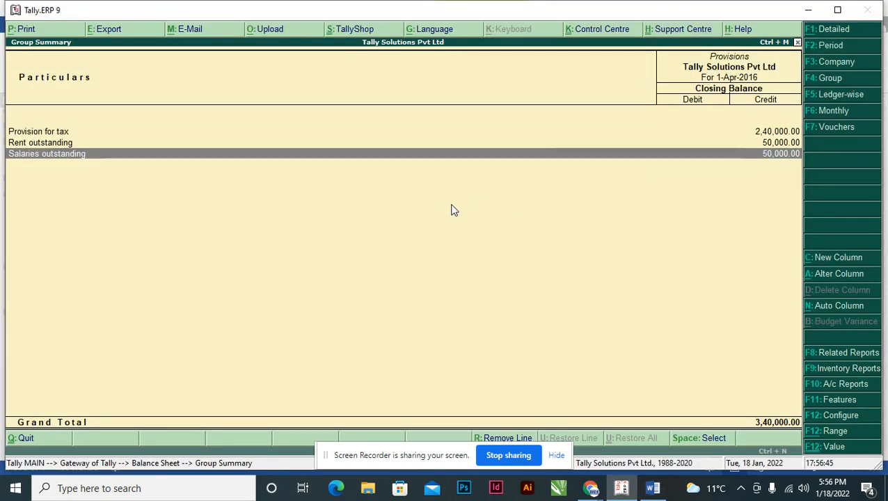
pyautogui.hotkey('alt', 'Tab')
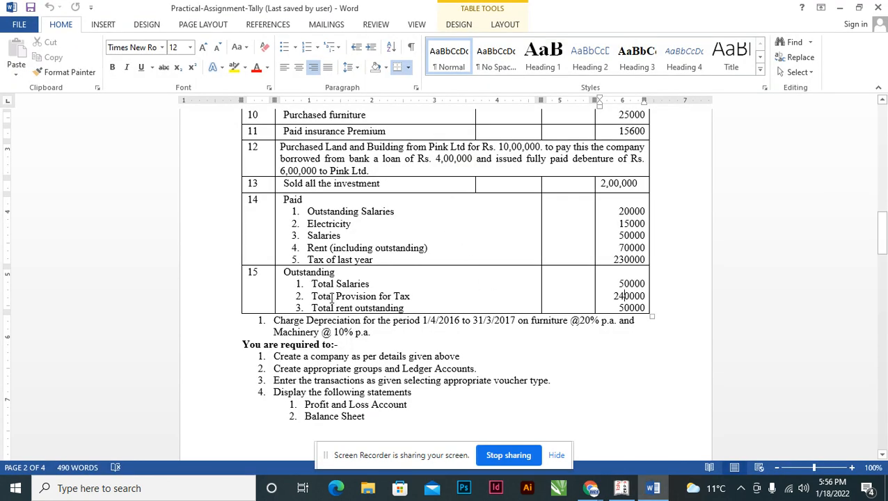
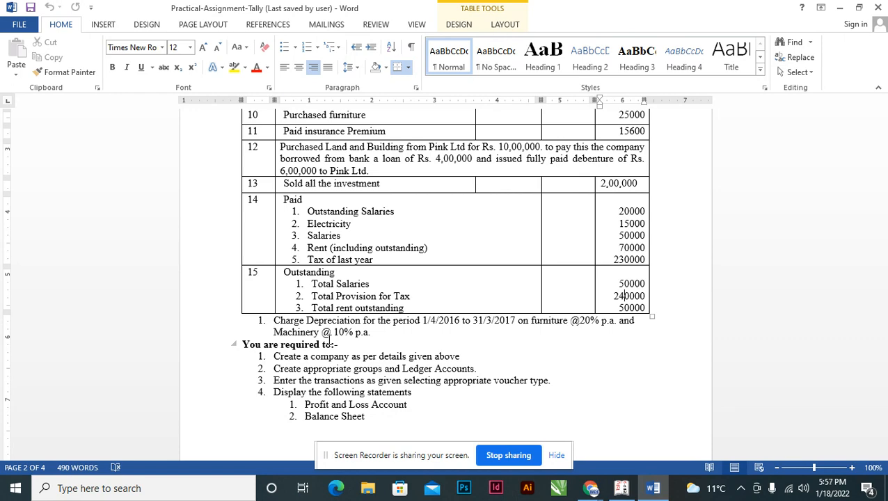
# Return from the Provisions summary to the balance sheet and read the depreciation instructions for furniture and machinery in the Word assignment.
pyautogui.hotkey('alt', 'Tab')
pyautogui.press('Escape')
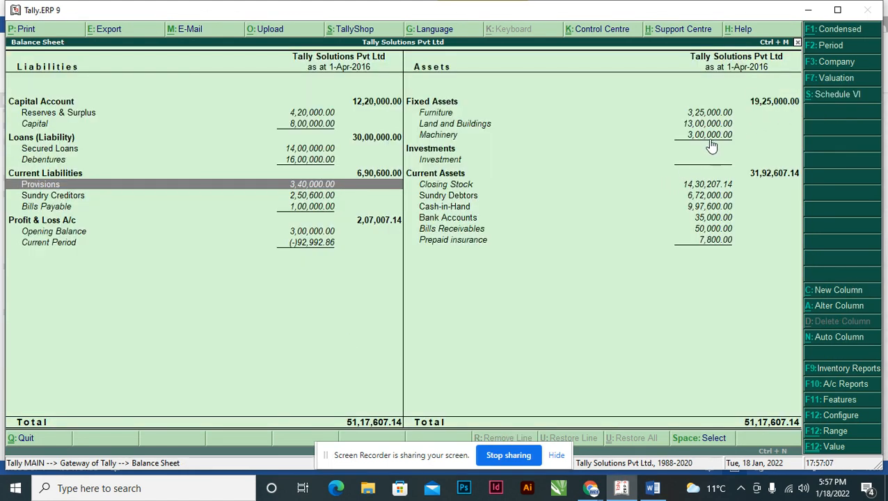
pyautogui.hotkey('alt', 'Tab')
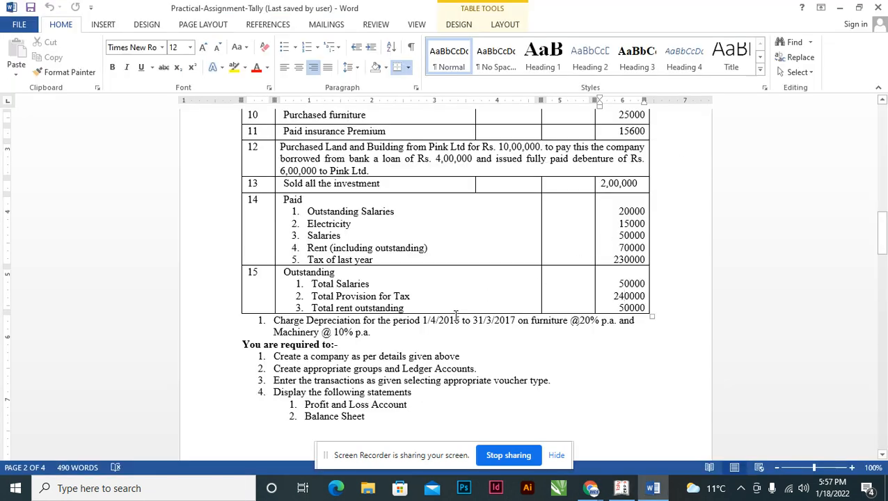
pyautogui.hotkey('alt', 'Tab')
pyautogui.hotkey('alt', 'Tab')
pyautogui.hotkey('alt', 'Tab')
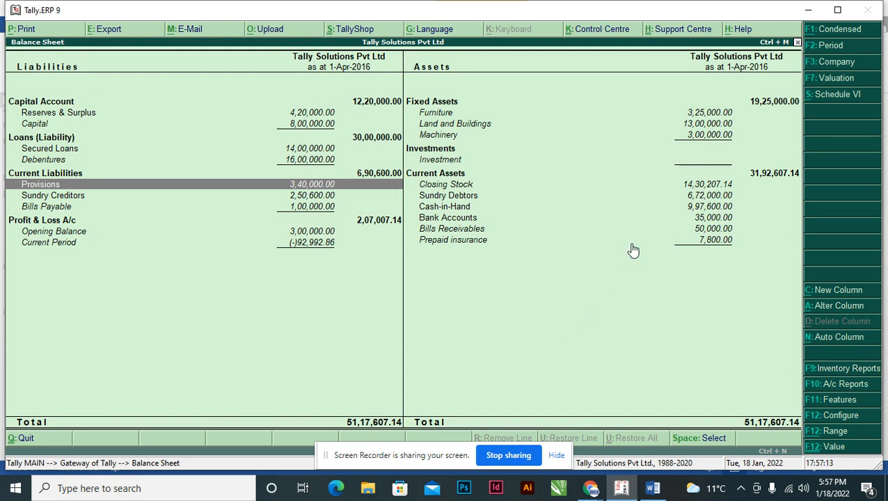
# Calculate furniture depreciation with Tally's calculator as 325000*20%, checking the rate in the Word assignment.
pyautogui.hotkey('ctrl', 'n')
pyautogui.write('325000*')
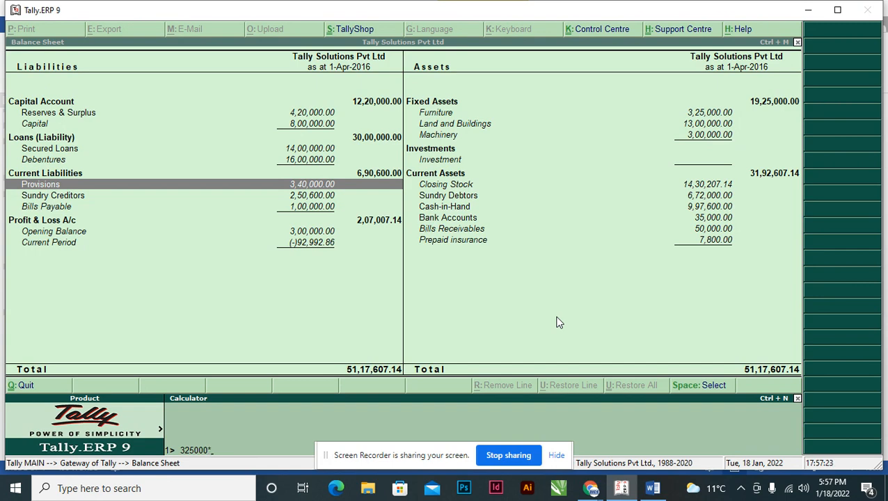
pyautogui.hotkey('alt', 'Tab')
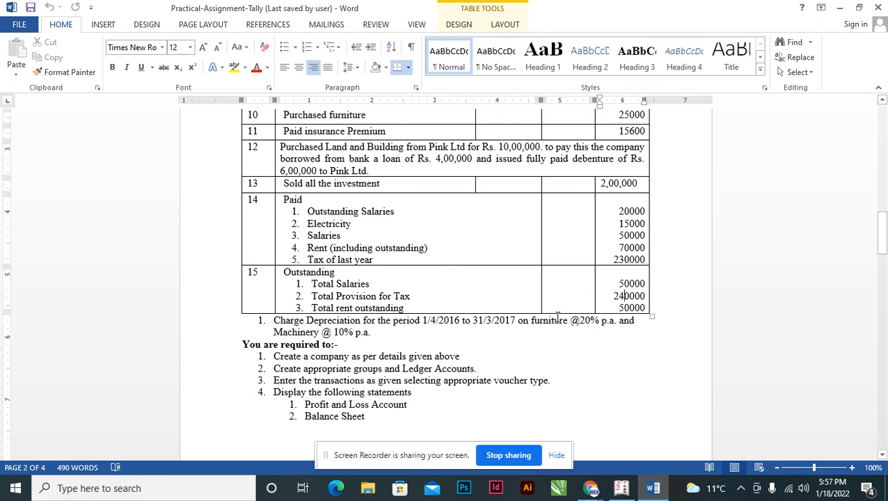
pyautogui.hotkey('alt', 'Tab')
pyautogui.write('0%')
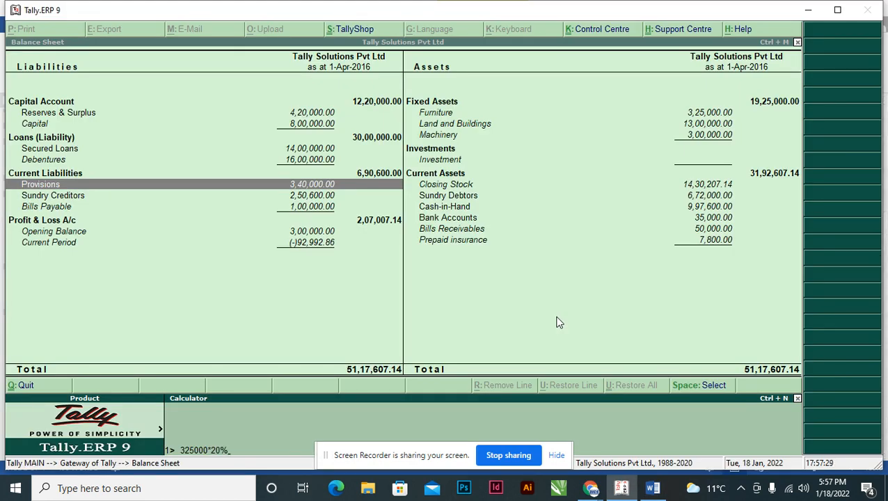
pyautogui.press('Return')
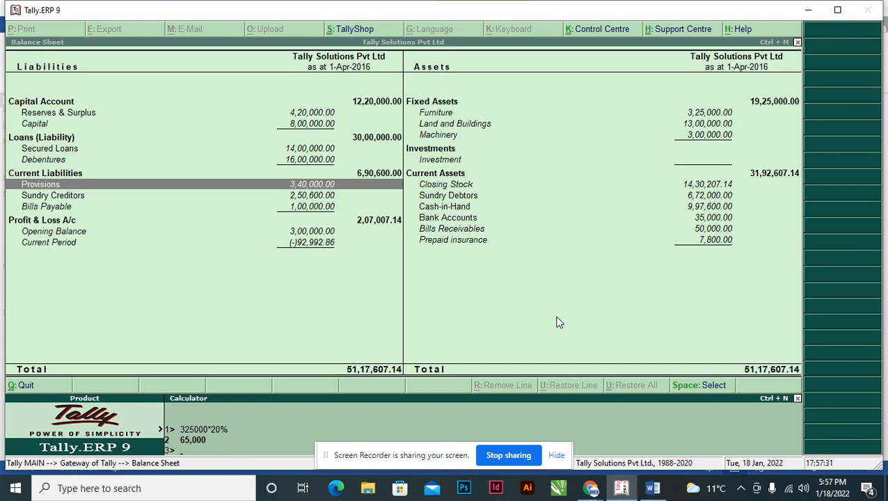
# Check the machinery depreciation rate in the Word assignment and calculate 300000*10% in Tally's calculator.
pyautogui.hotkey('alt', 'Tab')
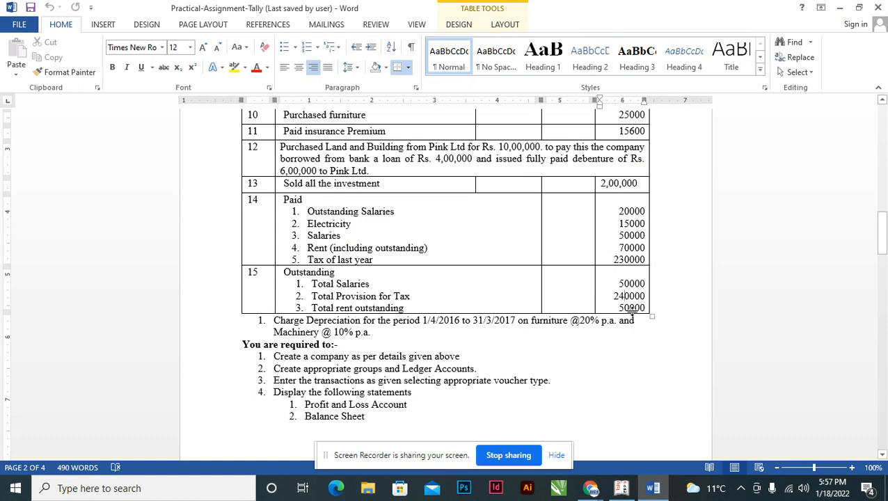
pyautogui.hotkey('alt', 'Tab')
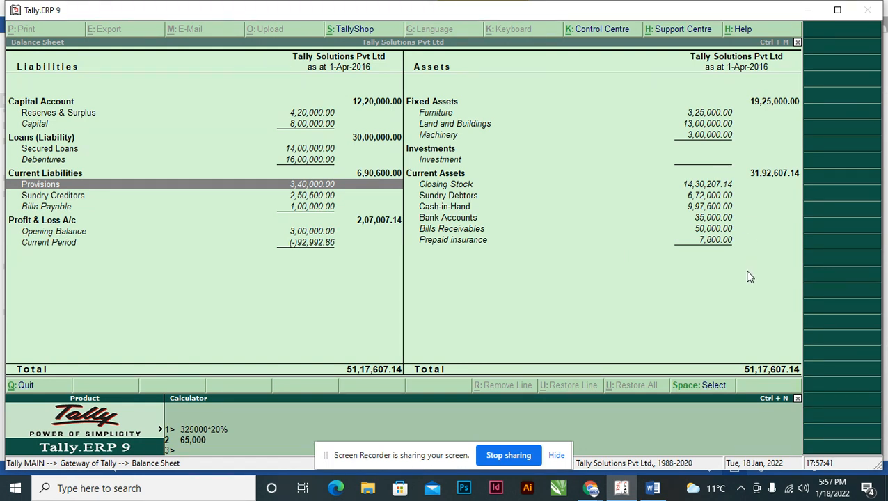
pyautogui.write('300000*10%')
pyautogui.press('Return')
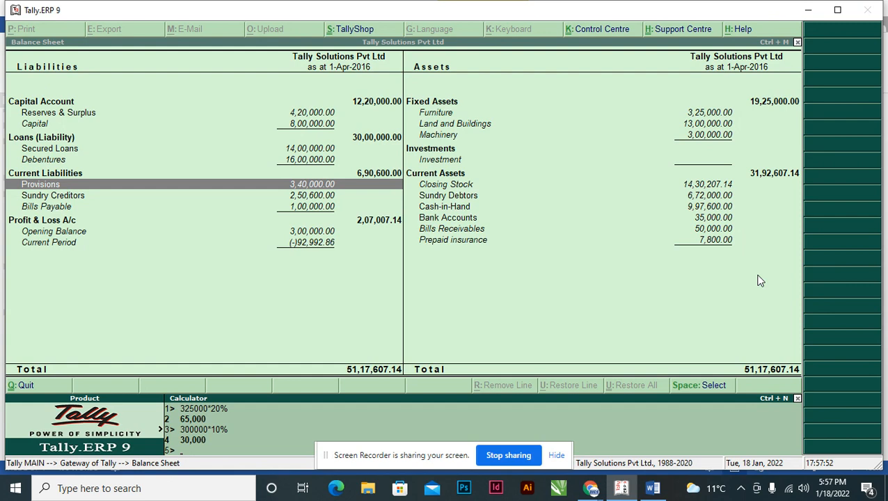
pyautogui.hotkey('ctrl', 'm')
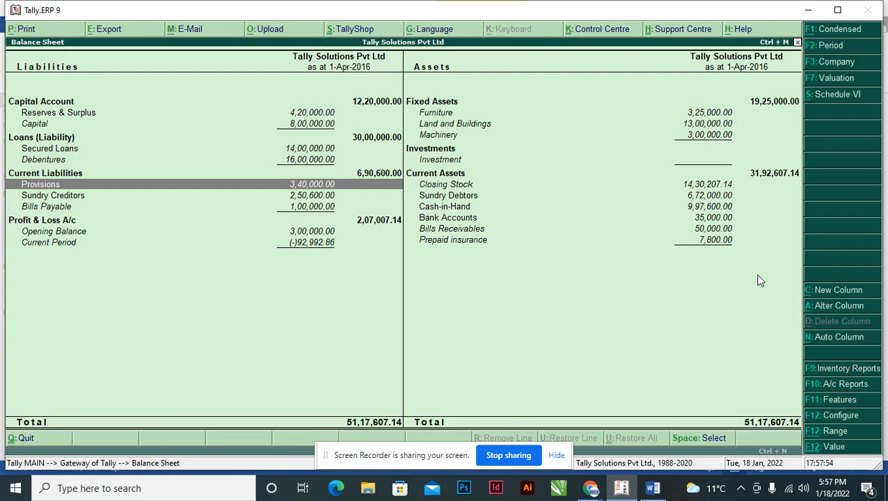
# Leave the balance sheet and open accounting voucher entry for a new journal voucher.
pyautogui.press('Escape')
pyautogui.press('Up')
pyautogui.press('Up')
pyautogui.press('Up')
pyautogui.press('Up')
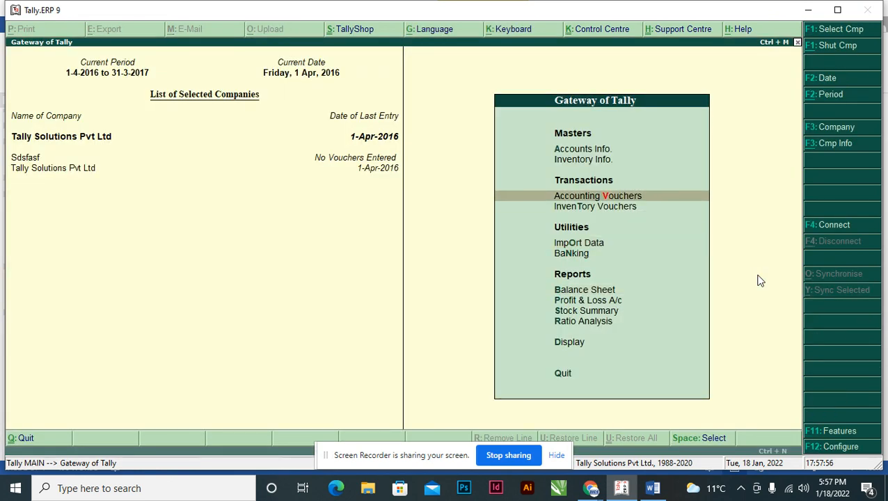
pyautogui.press('Return')
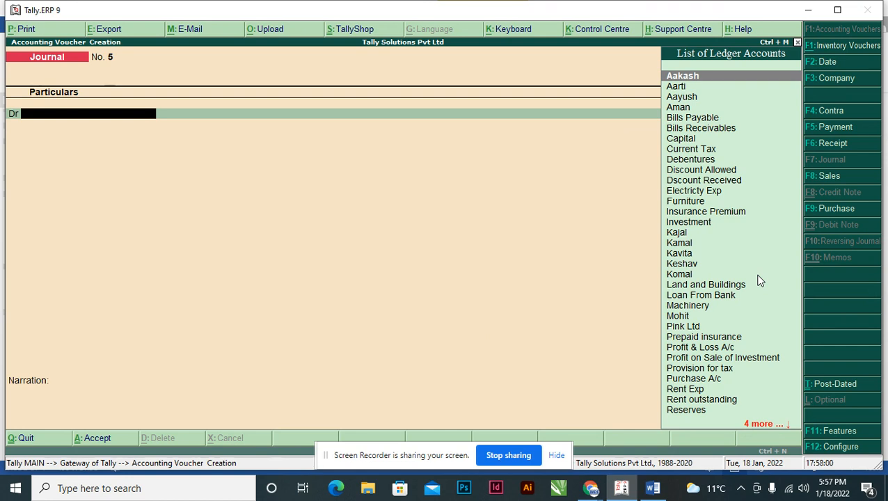
# Create a DEPRECIATION ledger under Indirect Expenses from within the journal voucher and use it as the debit account.
pyautogui.hotkey('alt', 'c')
pyautogui.write('DEPRECIATION')
pyautogui.press('Return')
pyautogui.press('Return')
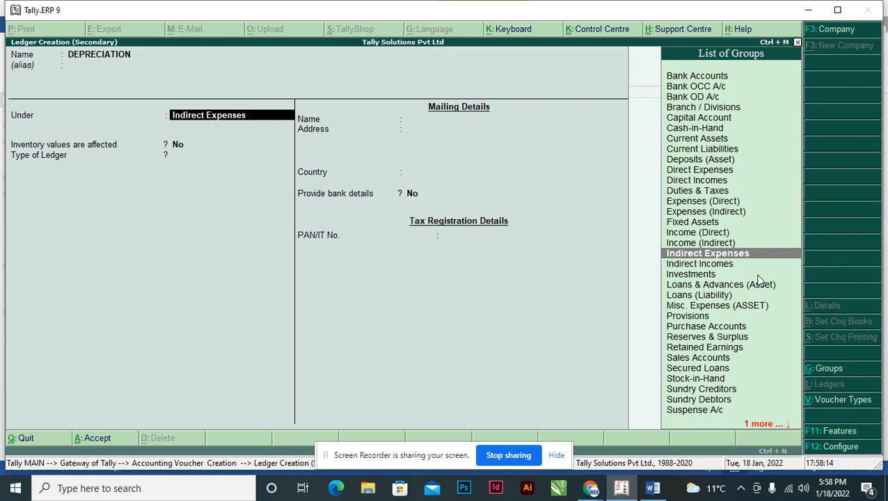
pyautogui.press('Return')
pyautogui.press('Return')
pyautogui.press('Return')
pyautogui.press('Return')
pyautogui.press('Return')
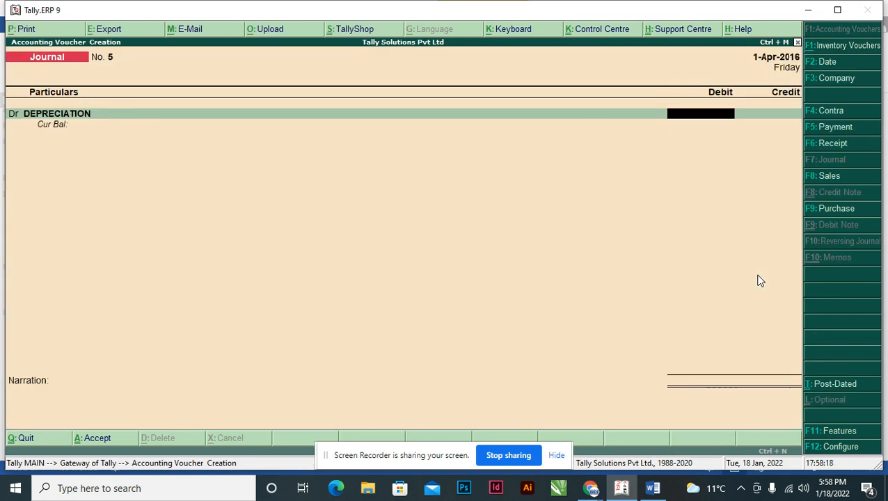
# Recheck the two calculated depreciation amounts and debit DEPRECIATION with their total of 95,000.
pyautogui.hotkey('ctrl', 'n')
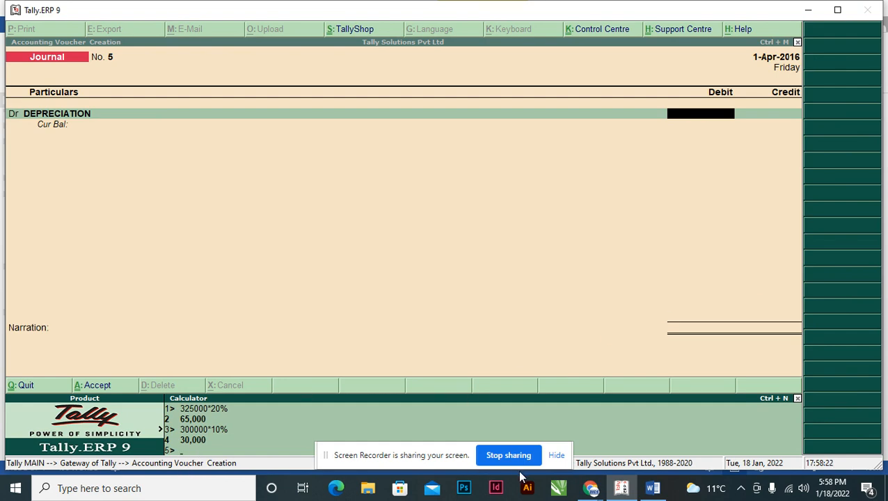
pyautogui.hotkey('alt', 'Tab')
pyautogui.hotkey('alt', 'Tab')
pyautogui.press('Escape')
pyautogui.write('95000')
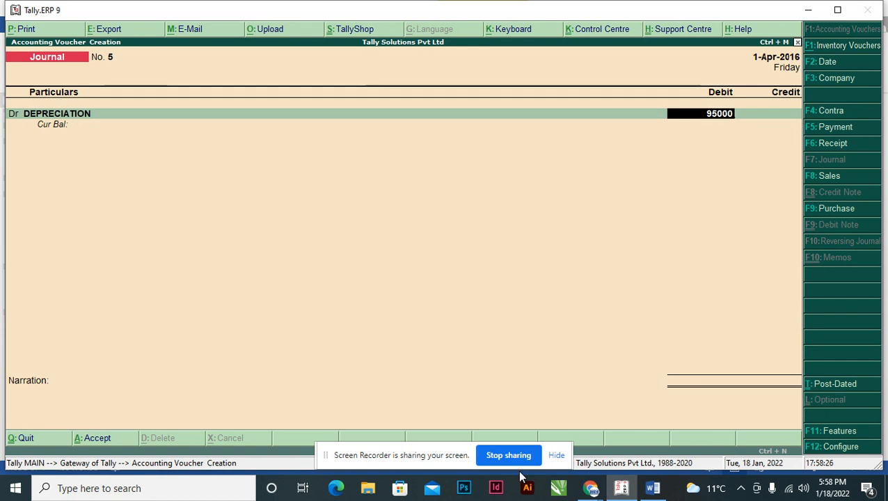
pyautogui.press('Return')
pyautogui.press('Return')
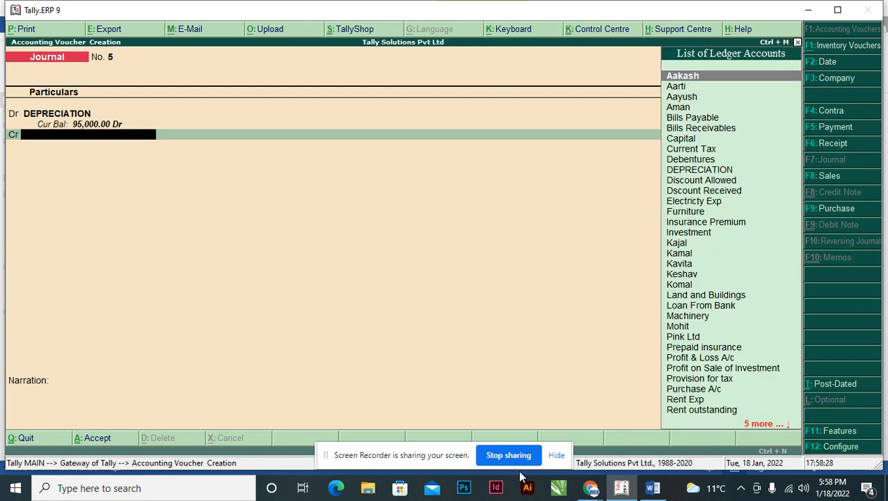
# Credit Furniture with its depreciation of 65,000 in the journal voucher.
pyautogui.write('FU')
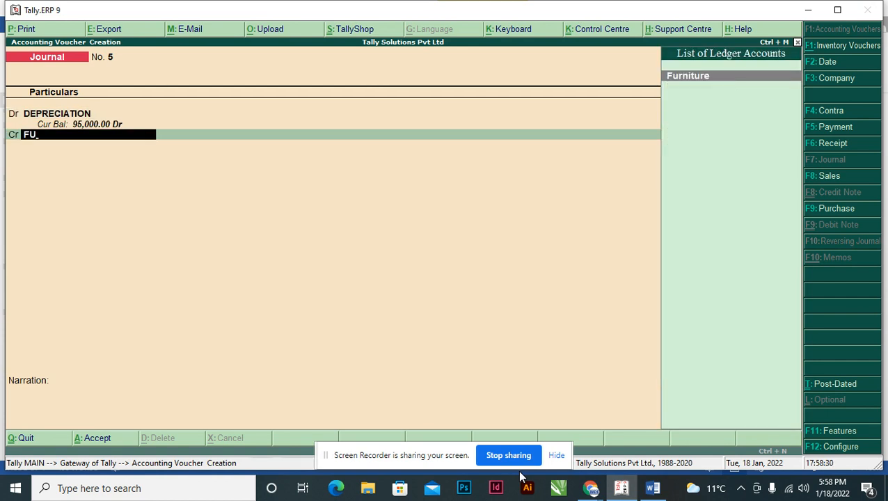
pyautogui.press('Return')
pyautogui.hotkey('ctrl', 'n')
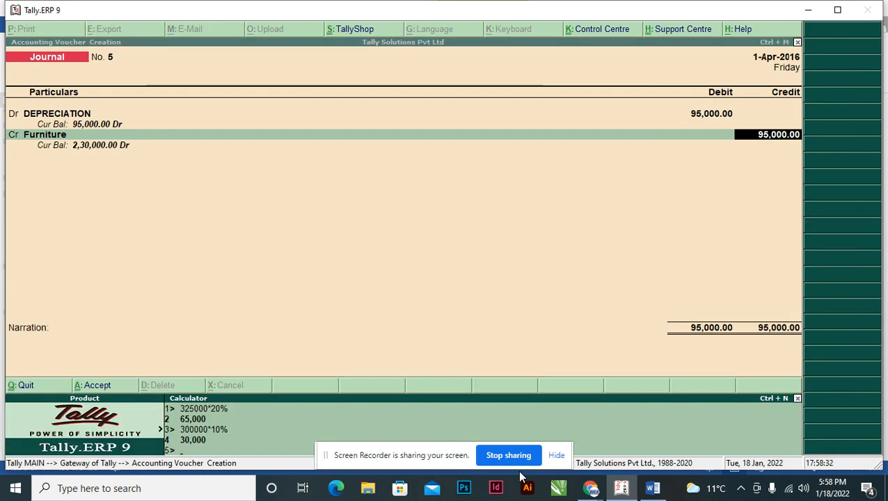
pyautogui.hotkey('ctrl', 'm')
pyautogui.write('65000')
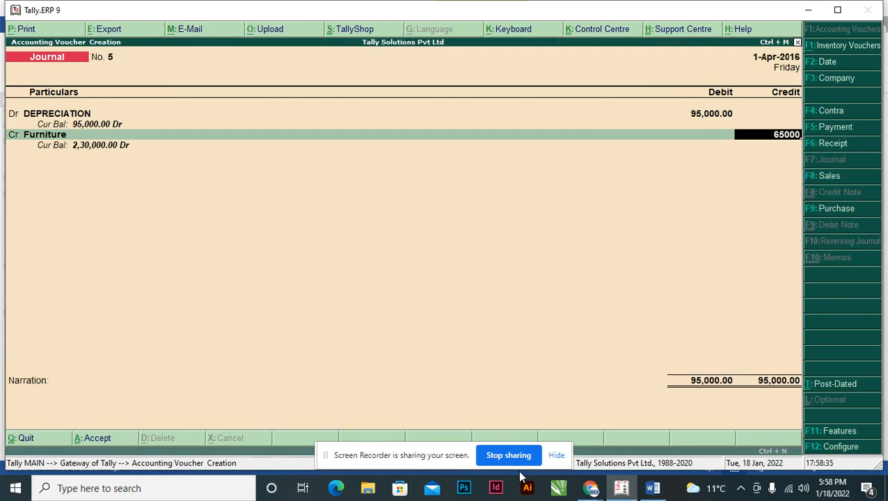
pyautogui.press('Return')
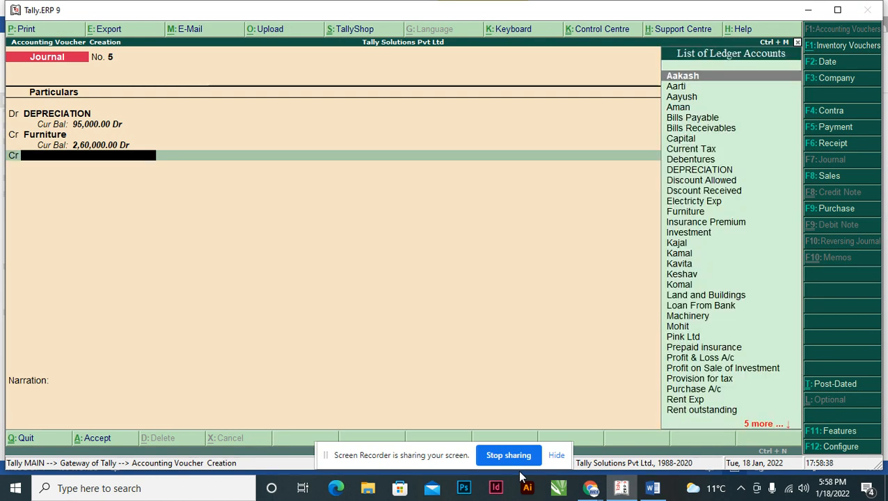
# Credit Machinery with the remaining 30,000 in the journal voucher.
pyautogui.write('M')
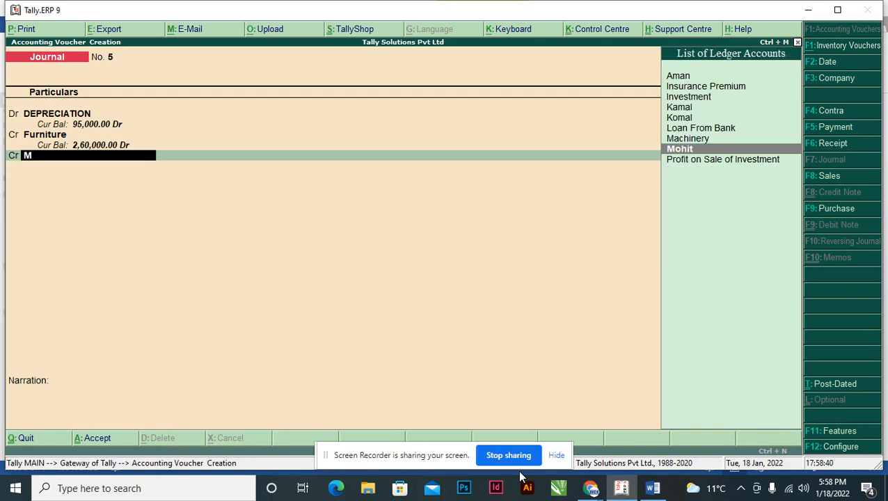
pyautogui.press('Return')
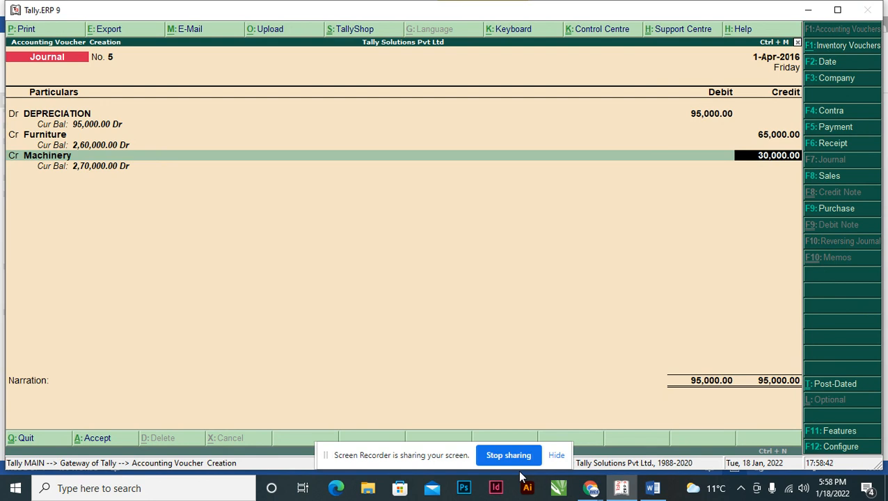
pyautogui.press('Return')
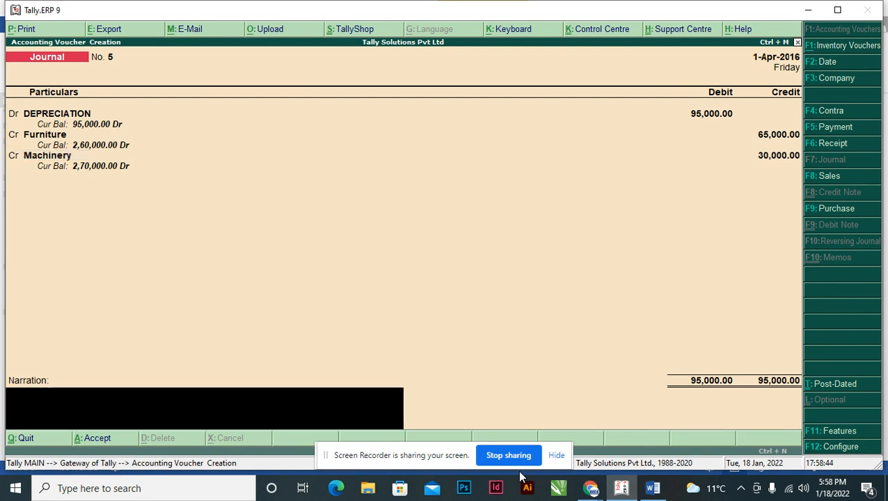
# Enter the narration "DEPRECIATION CHARGED ON FURNITURE AND MACHINERY 20% AND 10% RESPECTIVELY" and save the journal voucher.
pyautogui.write('DEPRECIATION CHARGED ON F')
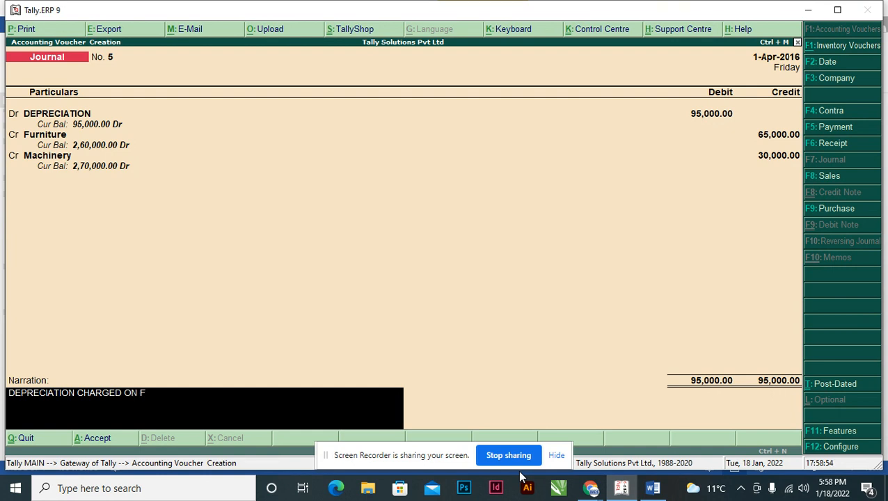
pyautogui.write('URNITURE AND MACHINERY')
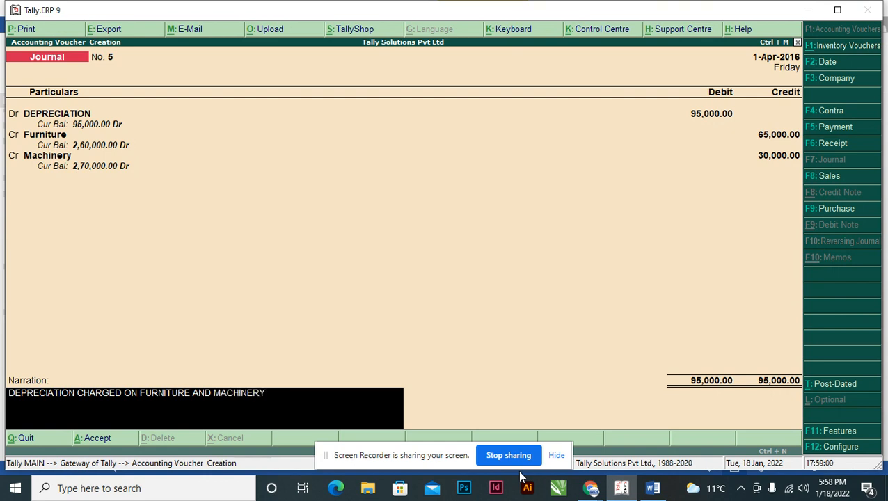
pyautogui.write(' 20% AND 120')
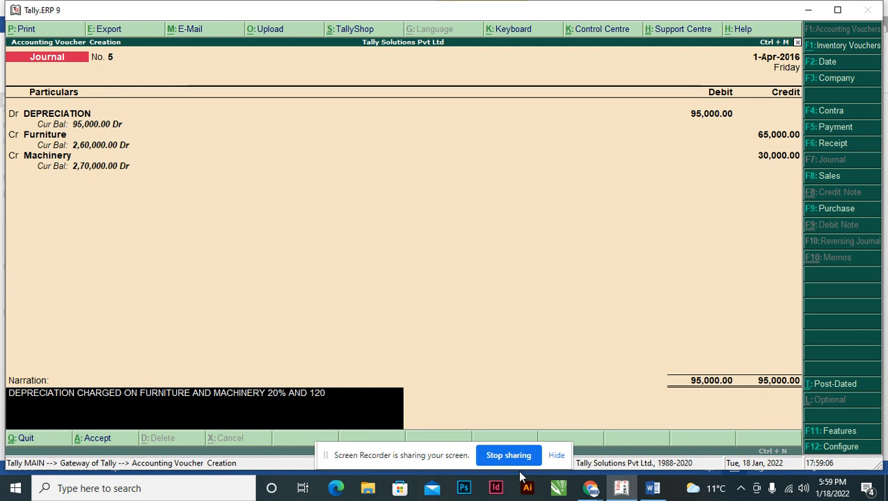
pyautogui.write('%')
pyautogui.press('BackSpace')
pyautogui.press('BackSpace')
pyautogui.press('BackSpace')
pyautogui.press('BackSpace')
pyautogui.write('10% RESPECTIVELY')
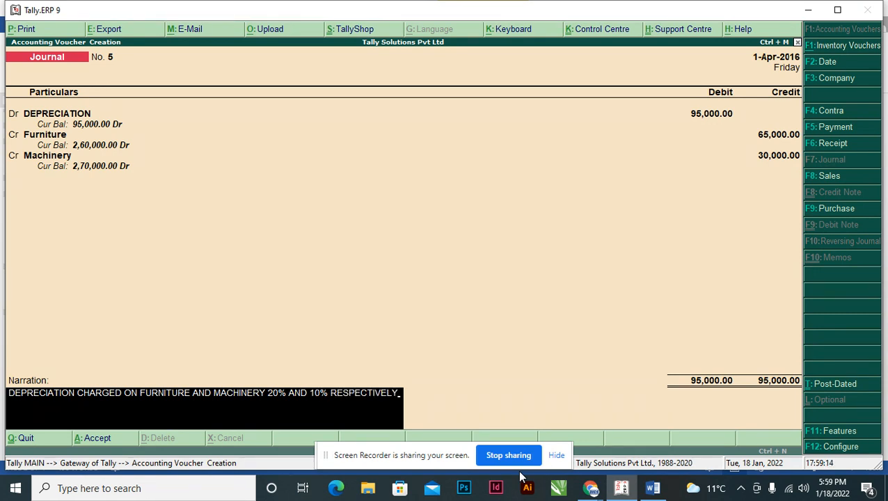
pyautogui.press('Return')
pyautogui.press('Return')
# Leave voucher entry and review the balance sheet in its detailed form after the depreciation entry.
pyautogui.press('Escape')
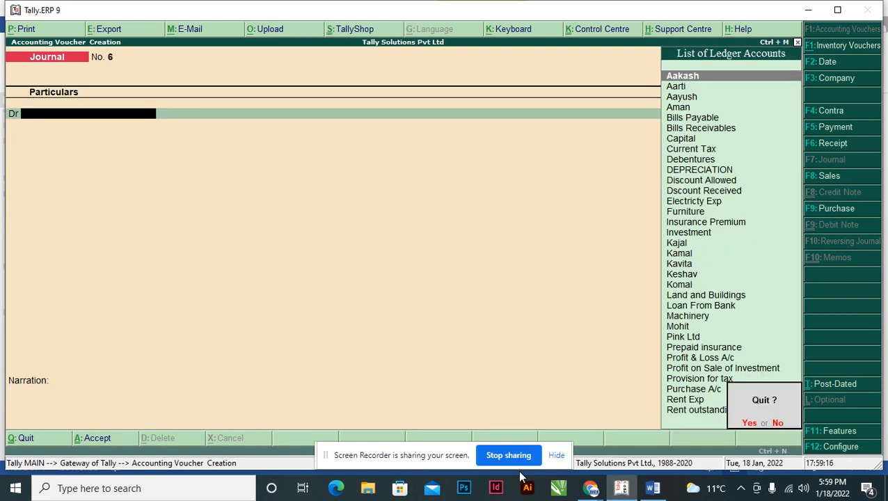
pyautogui.press('Return')
pyautogui.press('Up')
pyautogui.press('Up')
pyautogui.press('Up')
pyautogui.press('Up')
pyautogui.press('Up')
pyautogui.press('Up')
pyautogui.press('Up')
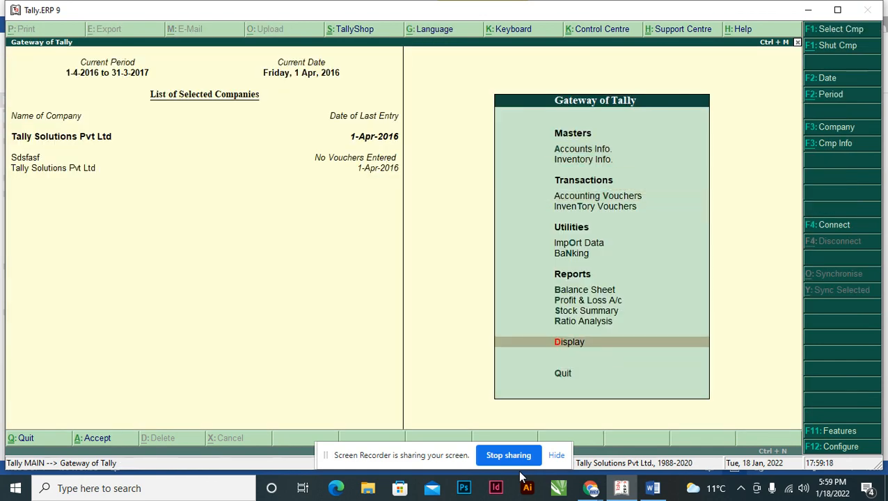
pyautogui.press('Up')
pyautogui.press('Return')
pyautogui.hotkey('alt', 'F1')
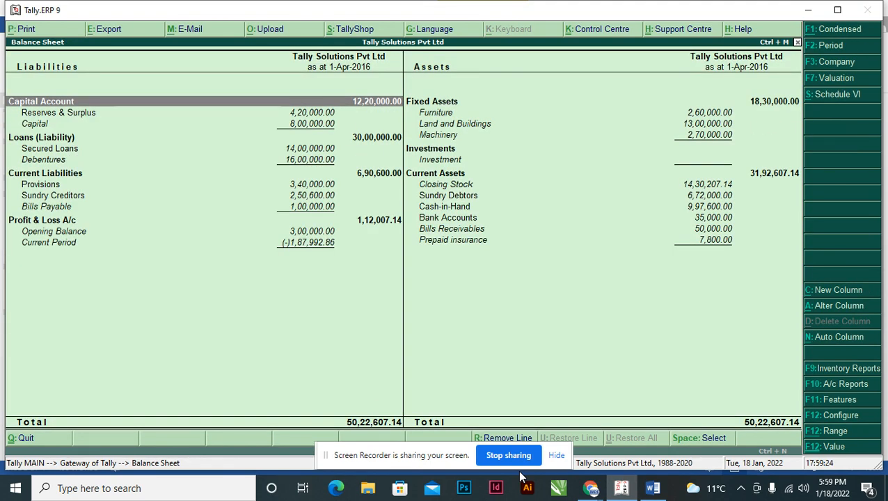
# Show the Profit & Loss account with its detailed breakdown of expenses and incomes.
pyautogui.press('Escape')
pyautogui.press('Down')
pyautogui.press('Return')
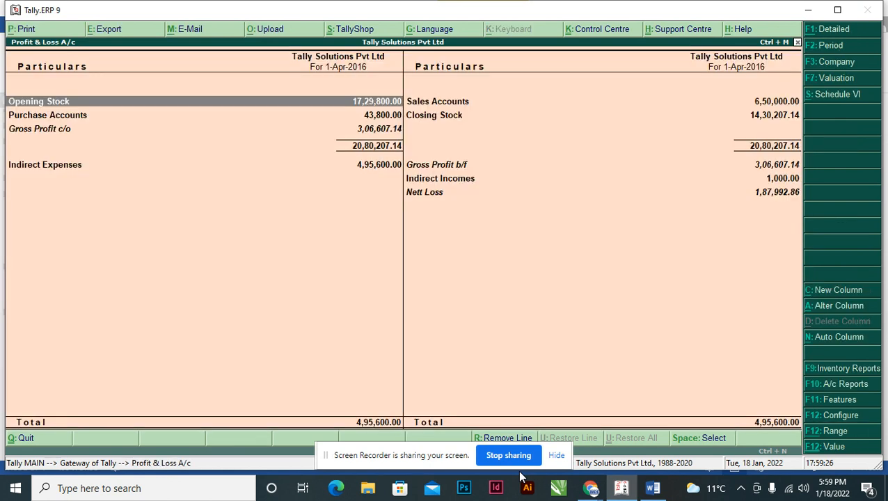
pyautogui.hotkey('alt', 'F1')
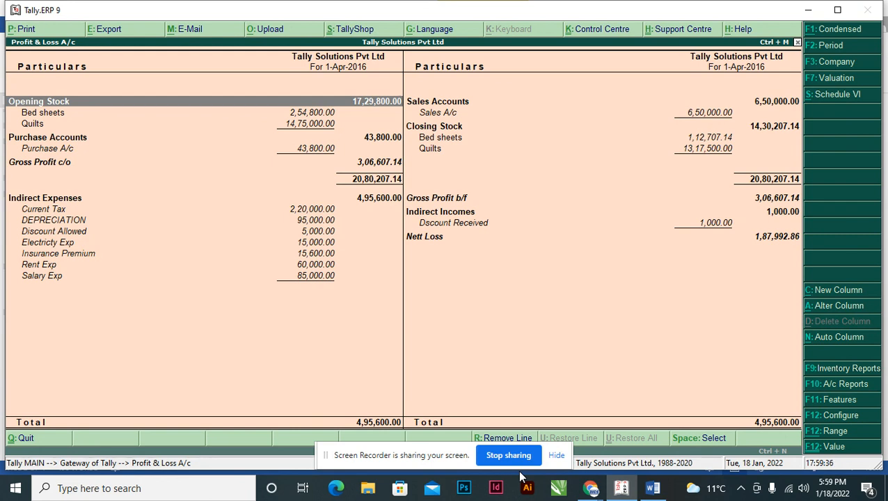
# Go back from the Profit & Loss account to the balance sheet with its detailed breakdown.
pyautogui.press('Escape')
pyautogui.press('Up')
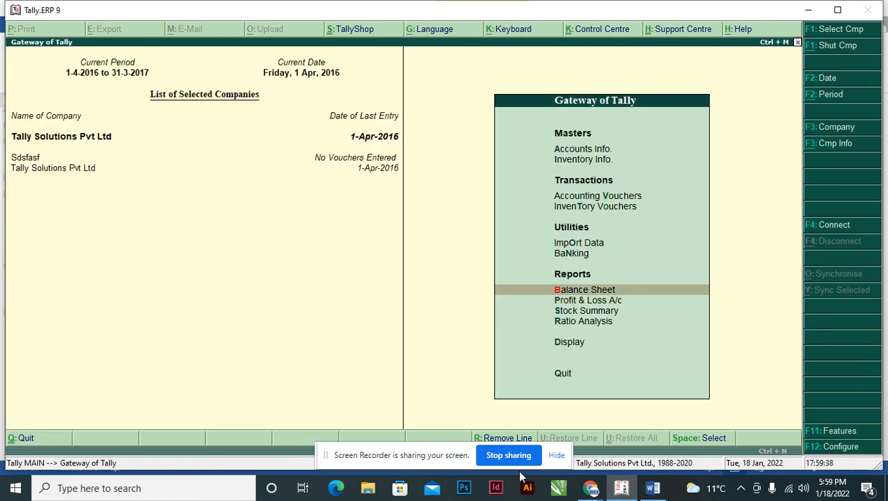
pyautogui.press('Return')
pyautogui.hotkey('alt', 'F1')
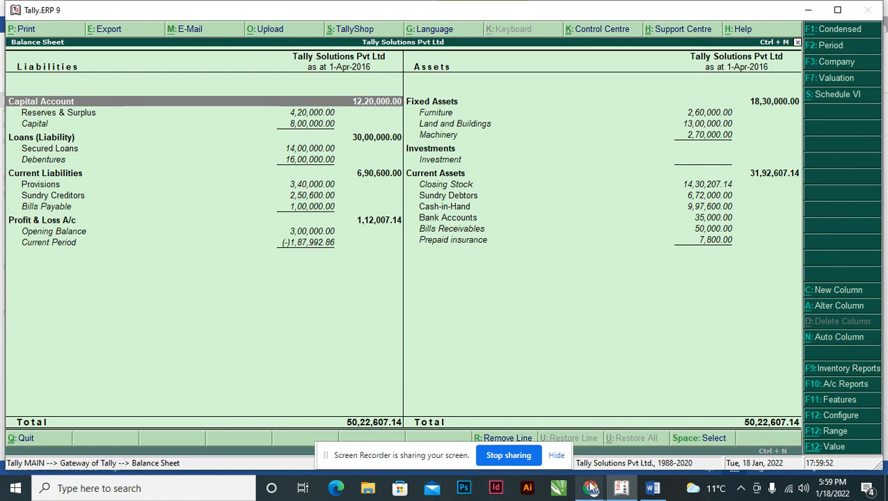
# Switch to the Google Meet call window in Chrome.
pyautogui.moveTo(590, 487)
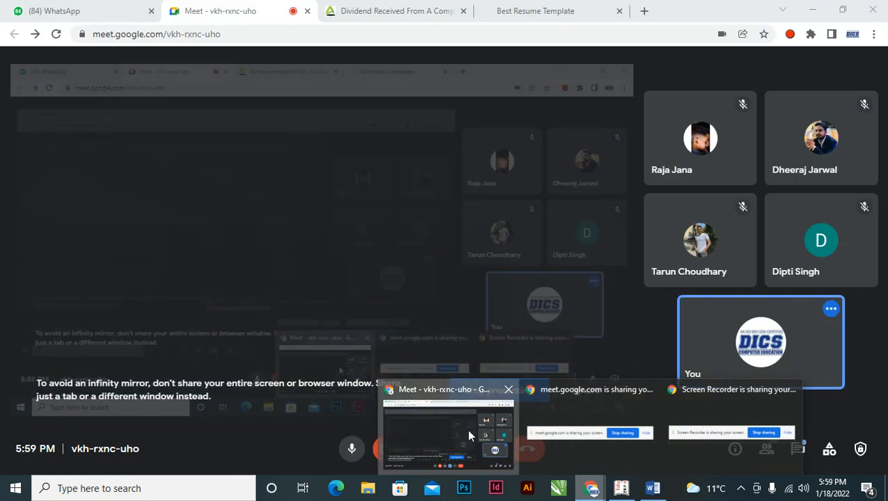
pyautogui.click(467, 428)
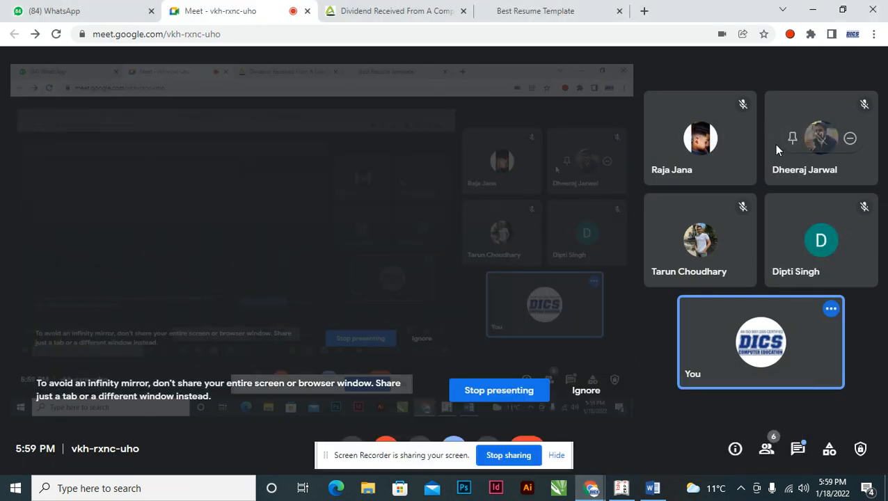